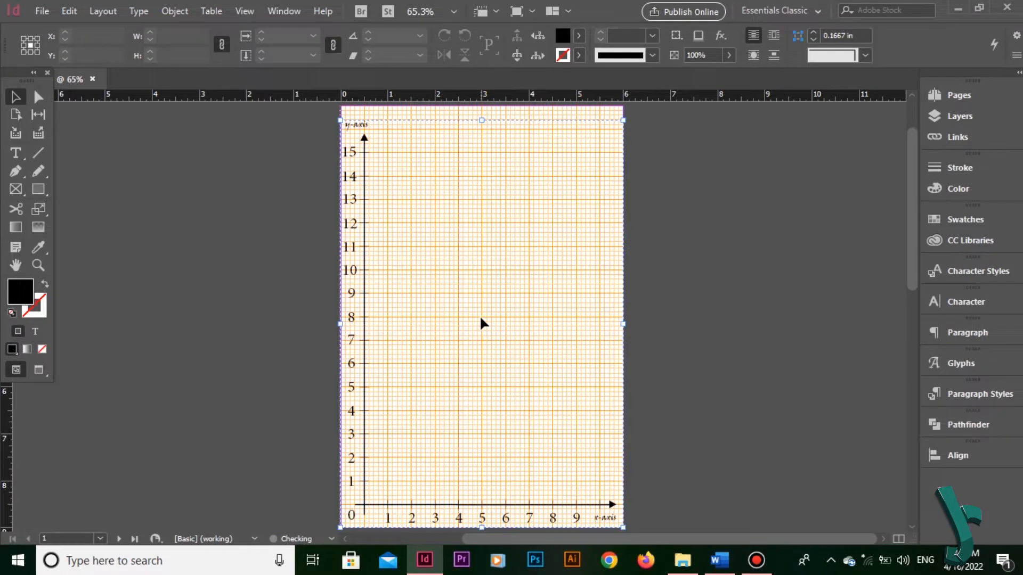
# Draw straight lines joining the plotted points from (4, 8) to (7, 11) and from the lower point at x = 4 to (6, 15)
pyautogui.hotkey('ctrl', 'a')
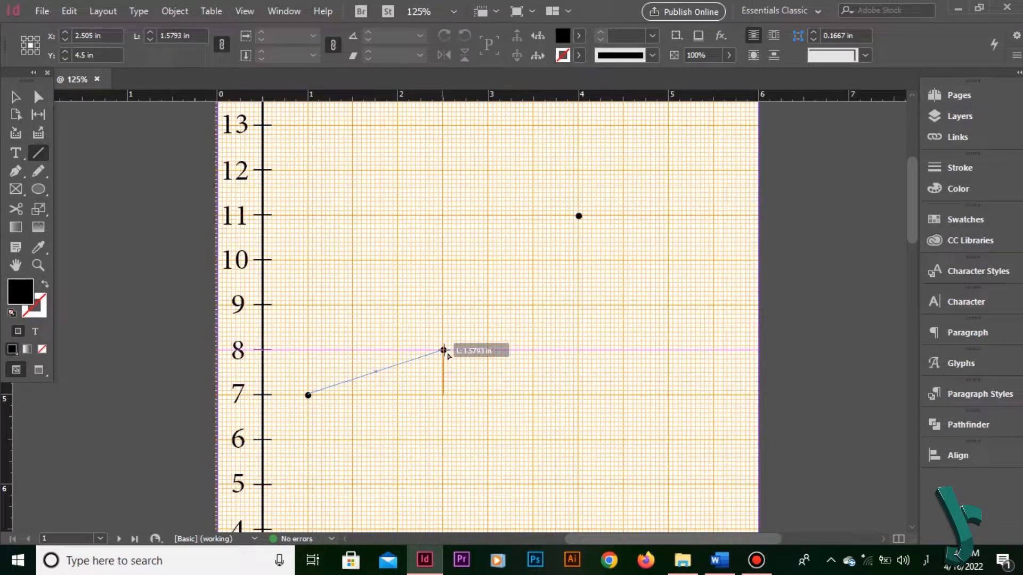
pyautogui.moveTo(444, 350); pyautogui.dragTo(579, 216)
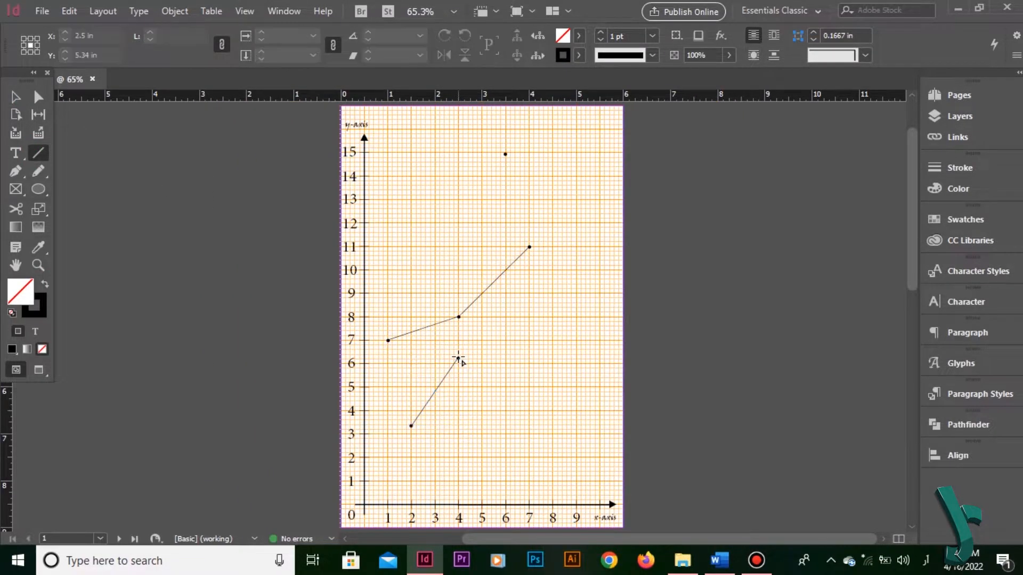
pyautogui.moveTo(458, 358); pyautogui.dragTo(505, 155)
pyautogui.click(15, 96)
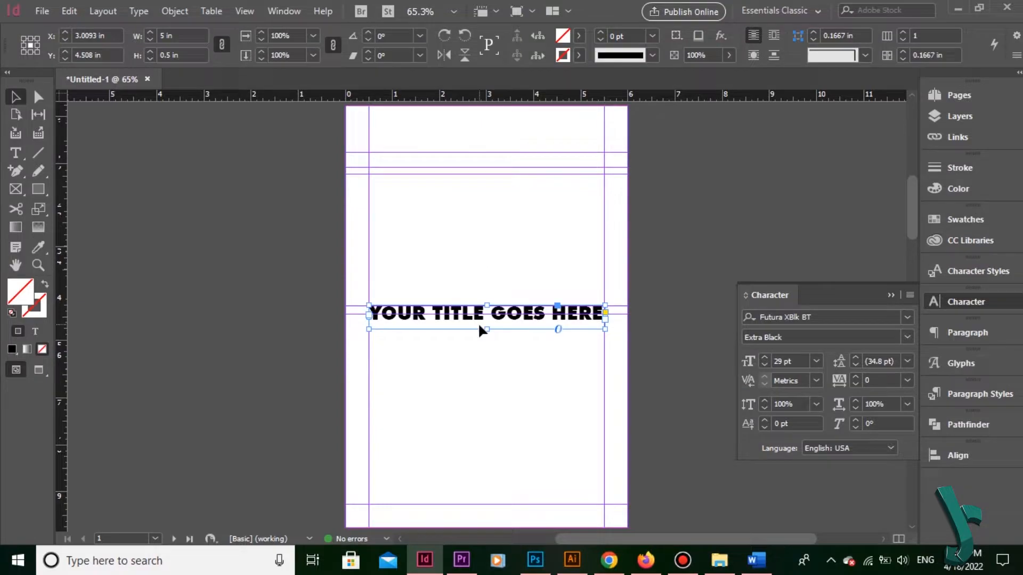
# Move the title frame up to the guides at Y 1.25 in and place the Page Numbers image within the guides beneath it
pyautogui.moveTo(477, 321); pyautogui.dragTo(513, 163)
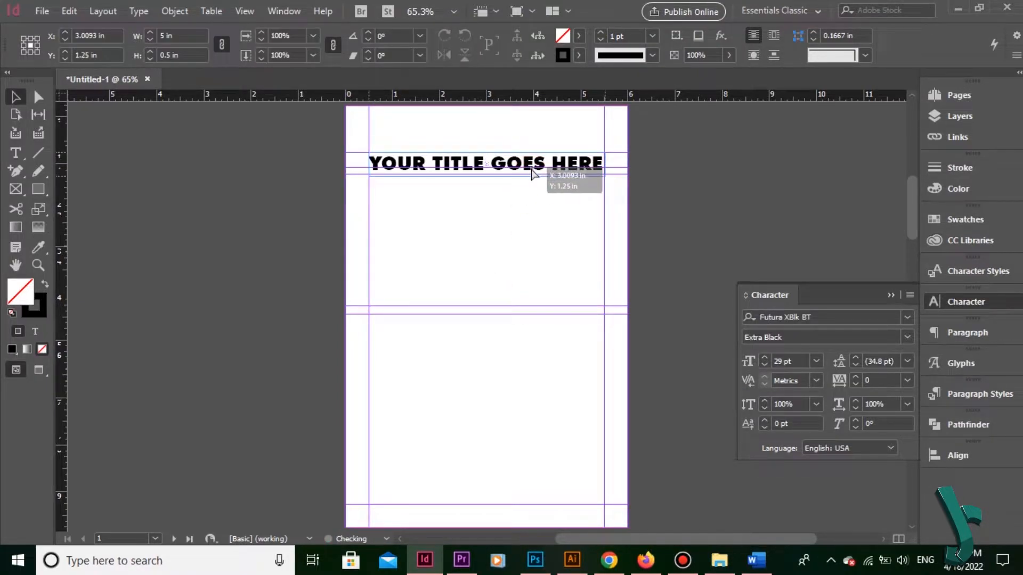
pyautogui.moveTo(369, 175); pyautogui.dragTo(605, 337)
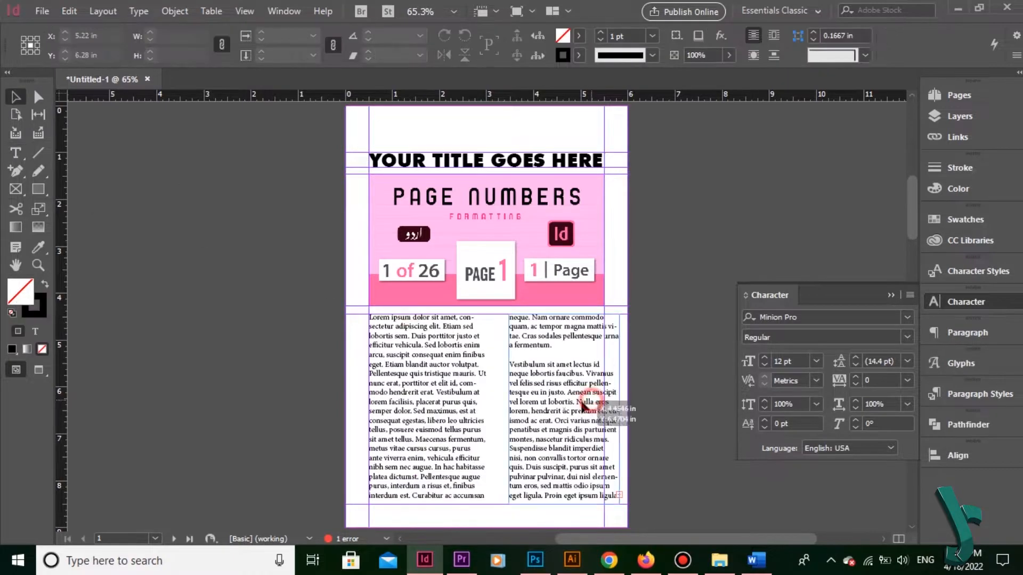
# Align the second column of body text with the right margin guide, and preview the finished page without guides
pyautogui.moveTo(585, 401); pyautogui.dragTo(570, 401)
pyautogui.click(632, 393)
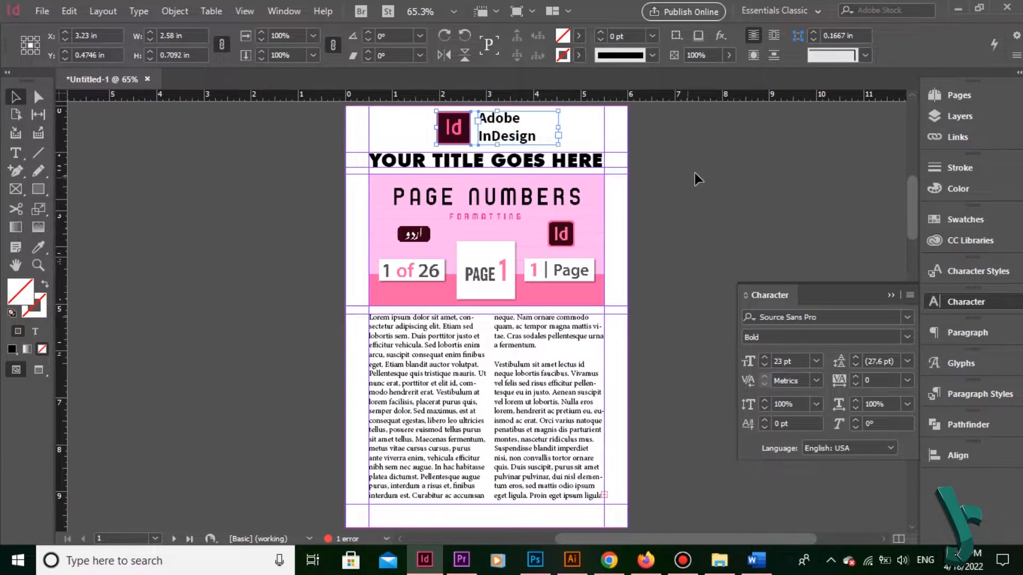
pyautogui.click(695, 173)
pyautogui.press('w')
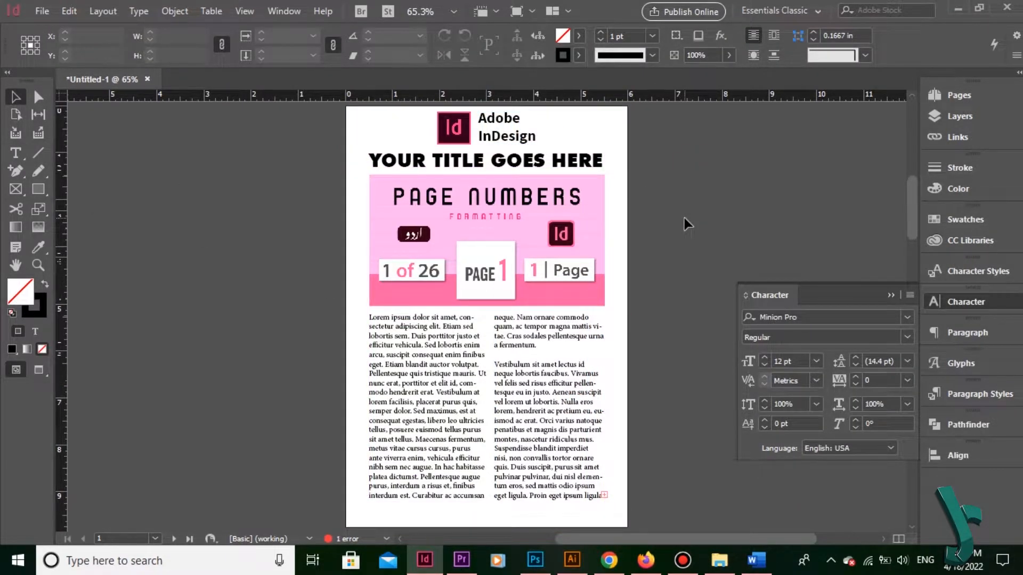
# Draw five black rectangles filling the first two rows and the left third-row cell of the guide grid, the first about 2.375 by 1.336 in
pyautogui.moveTo(364, 141); pyautogui.dragTo(476, 204)
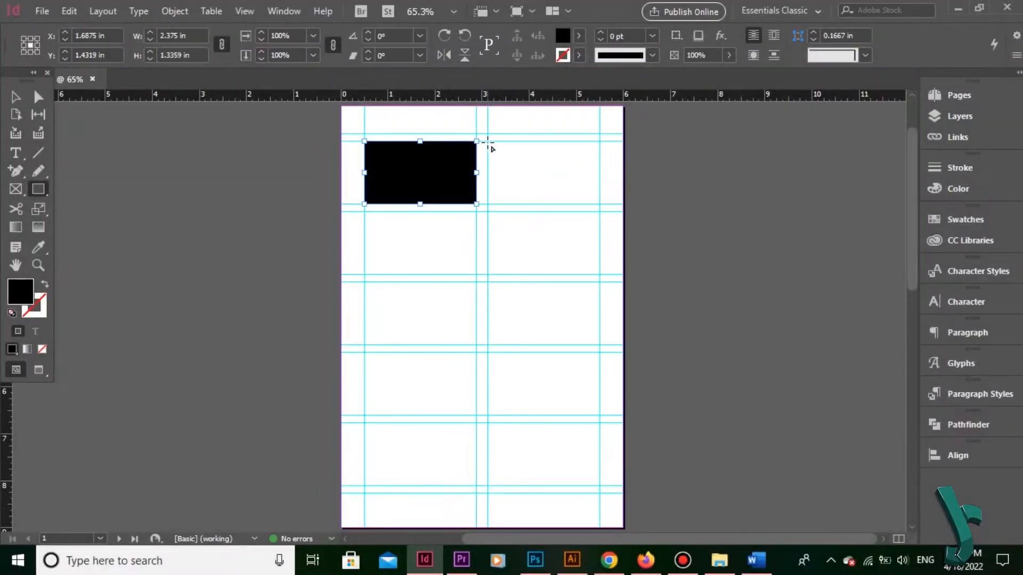
pyautogui.moveTo(487, 141); pyautogui.dragTo(599, 205)
pyautogui.moveTo(365, 211); pyautogui.dragTo(476, 274)
pyautogui.moveTo(488, 213); pyautogui.dragTo(599, 275)
pyautogui.moveTo(366, 279); pyautogui.dragTo(476, 344)
# Fit the third-row rectangle to its guides and duplicate it to fill the remaining cells of the five-row grid
pyautogui.click(16, 97)
pyautogui.moveTo(421, 280); pyautogui.dragTo(421, 282)
pyautogui.moveTo(366, 314); pyautogui.dragTo(364, 314)
pyautogui.moveTo(428, 315); pyautogui.dragTo(550, 314)
pyautogui.keyDown('shift'); pyautogui.click(454, 317); pyautogui.keyUp('shift')
pyautogui.moveTo(551, 319); pyautogui.dragTo(551, 390)
pyautogui.moveTo(444, 393); pyautogui.dragTo(447, 466)
pyautogui.click(219, 317)
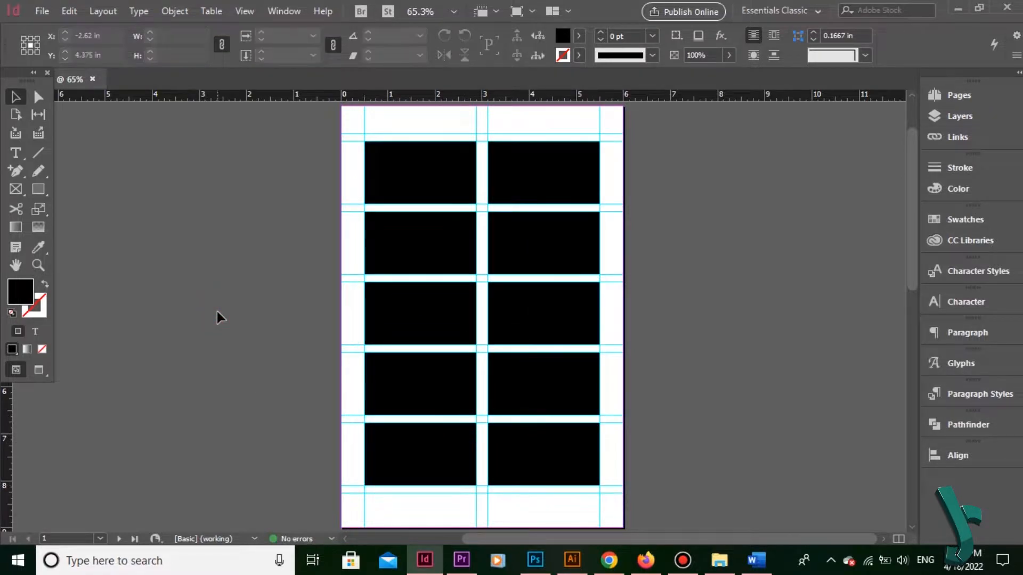
# Place thumbnail images into the four guide cells of the first two rows, each fitted to its cell
pyautogui.moveTo(368, 177); pyautogui.dragTo(481, 239)
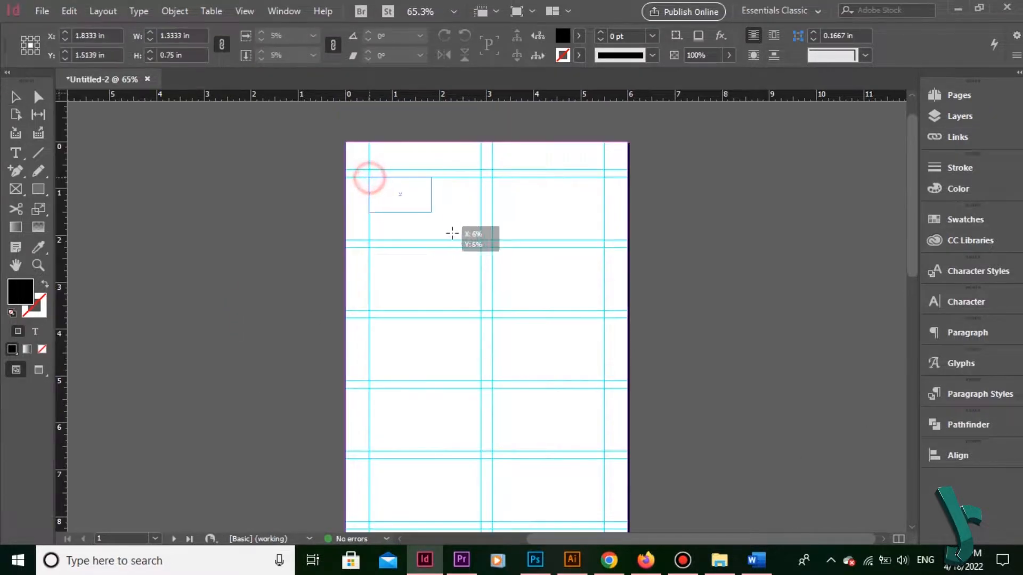
pyautogui.moveTo(492, 177); pyautogui.dragTo(604, 256)
pyautogui.scroll(-1, 604, 257)
pyautogui.moveTo(369, 211); pyautogui.dragTo(481, 290)
pyautogui.moveTo(492, 211); pyautogui.dragTo(604, 289)
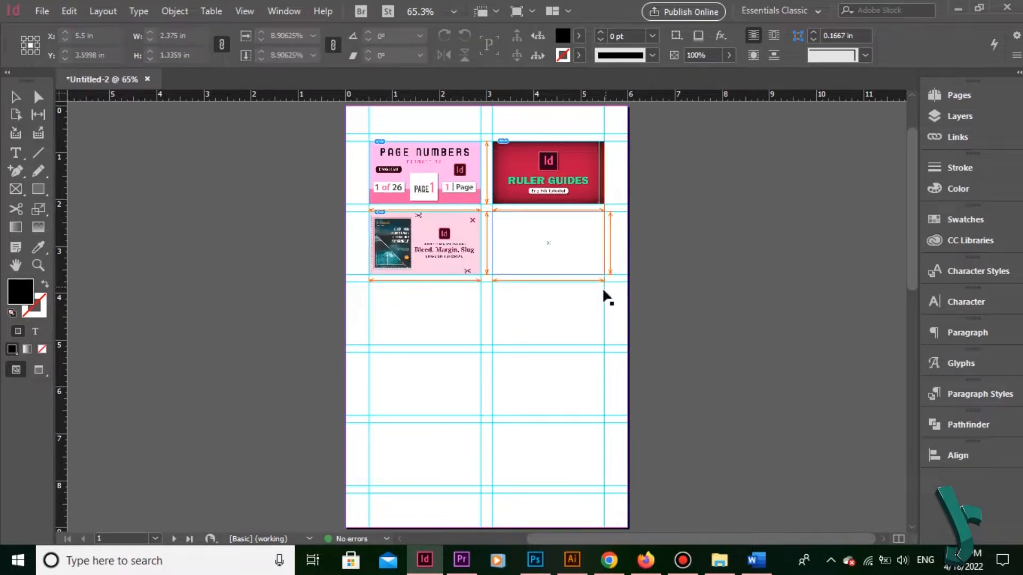
# Place thumbnail images into both cells of the third and fourth rows and the left cell of the fifth row
pyautogui.scroll(-1, 604, 291)
pyautogui.moveTo(369, 246); pyautogui.dragTo(482, 325)
pyautogui.scroll(1, 492, 283)
pyautogui.moveTo(492, 283); pyautogui.dragTo(604, 362)
pyautogui.moveTo(369, 352); pyautogui.dragTo(481, 430)
pyautogui.moveTo(492, 353); pyautogui.dragTo(604, 430)
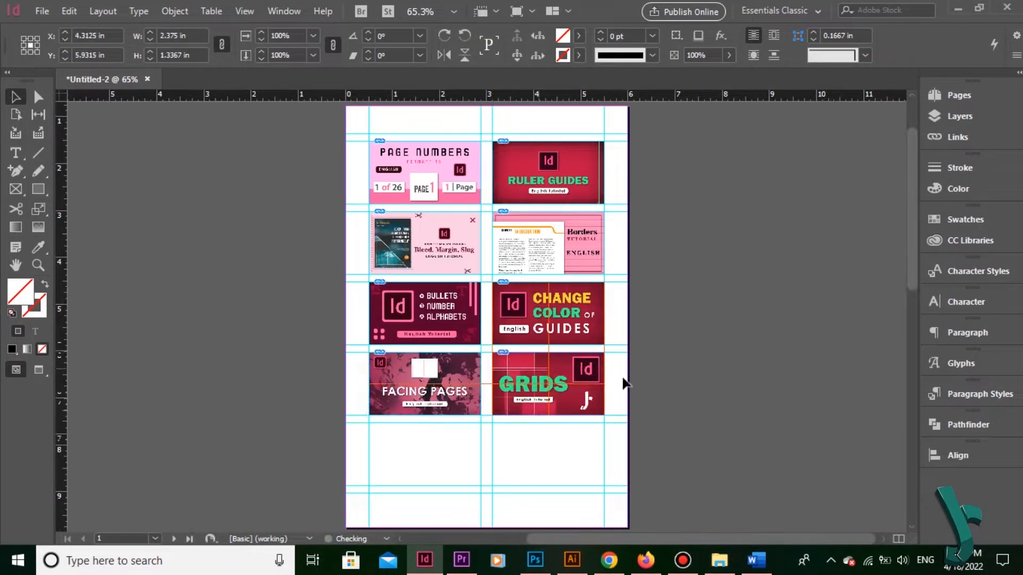
pyautogui.scroll(-1, 605, 395)
pyautogui.moveTo(369, 387); pyautogui.dragTo(481, 463)
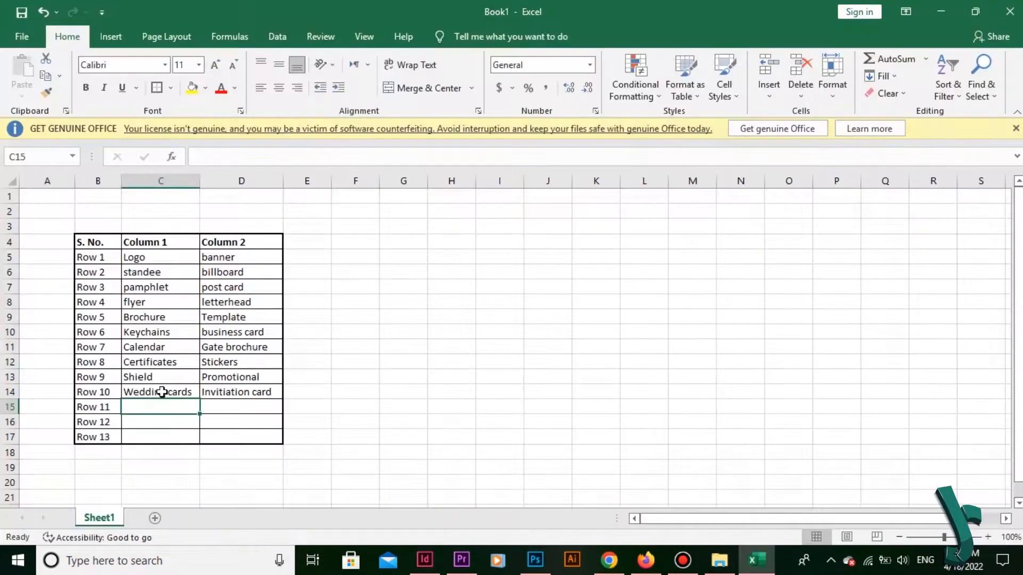
# Fill Row 11 of the Excel table with Wallpaper and Abstract, and Row 12 with Drawings and Digital
pyautogui.write('Wallpaper')
pyautogui.press('Tab')
pyautogui.write('Abstract')
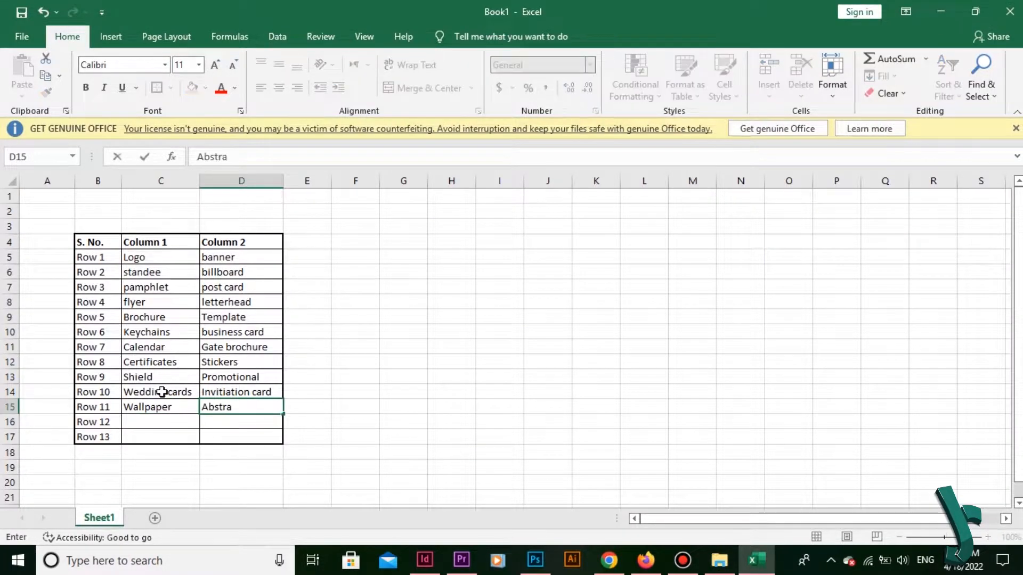
pyautogui.press('Return')
pyautogui.write('Drawings')
pyautogui.press('Tab')
pyautogui.write('Digital')
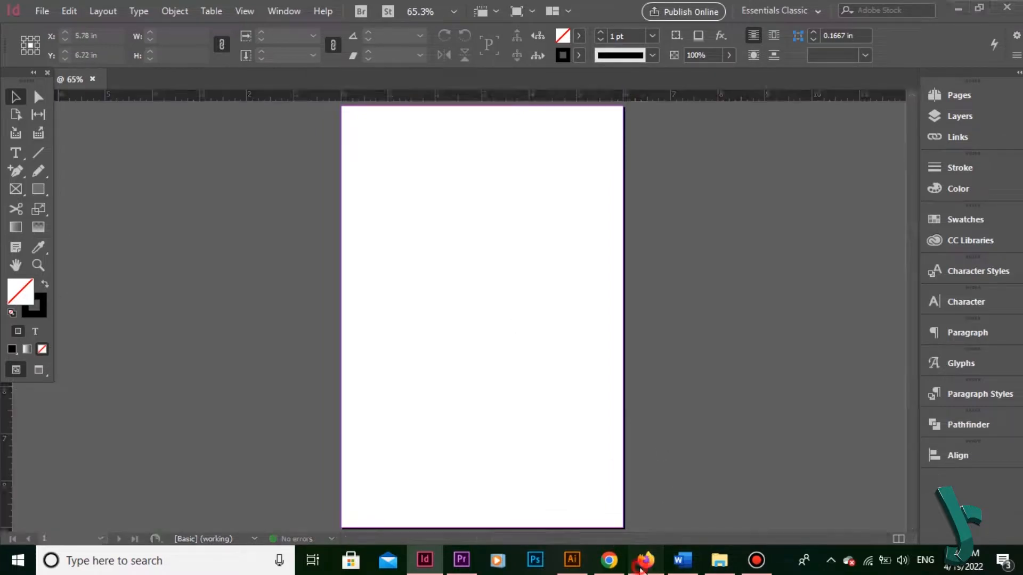
# Get the Lorem Ipsum paragraphs from lipsum.com in Firefox and paste them into a new text frame on the blank InDesign page
pyautogui.click(642, 565)
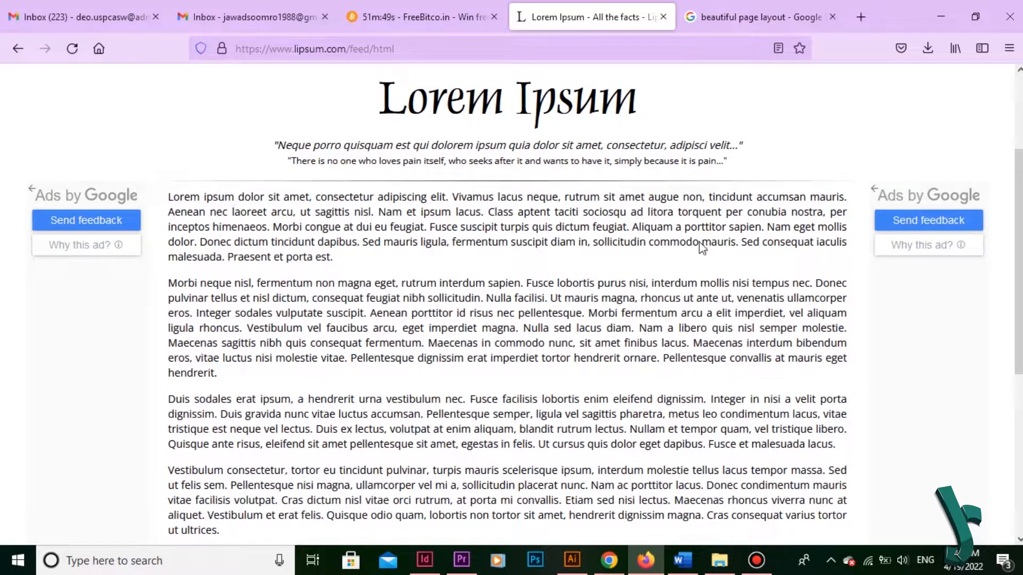
pyautogui.moveTo(1019, 184); pyautogui.dragTo(1020, 248)
pyautogui.click(425, 560)
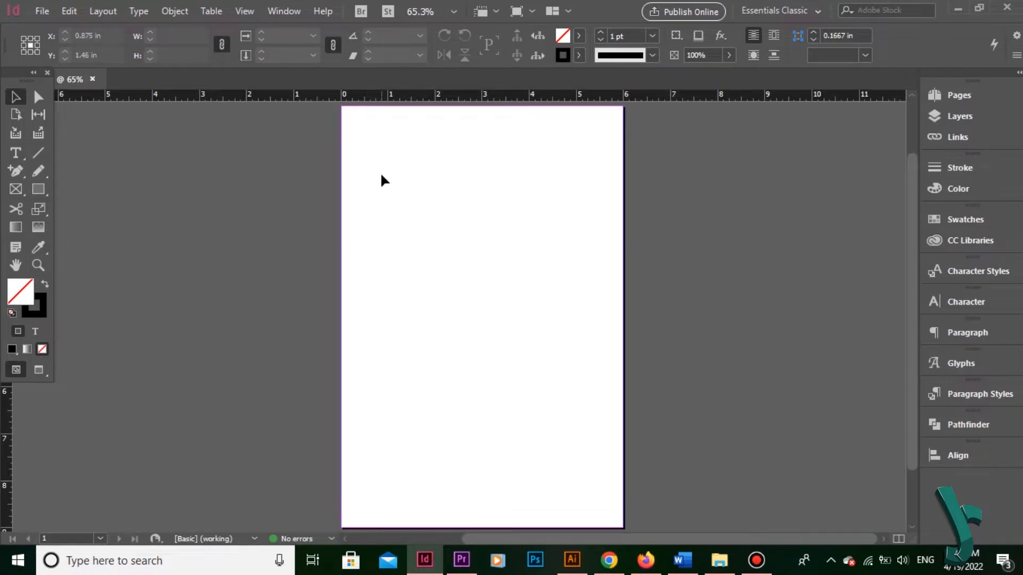
pyautogui.press('t')
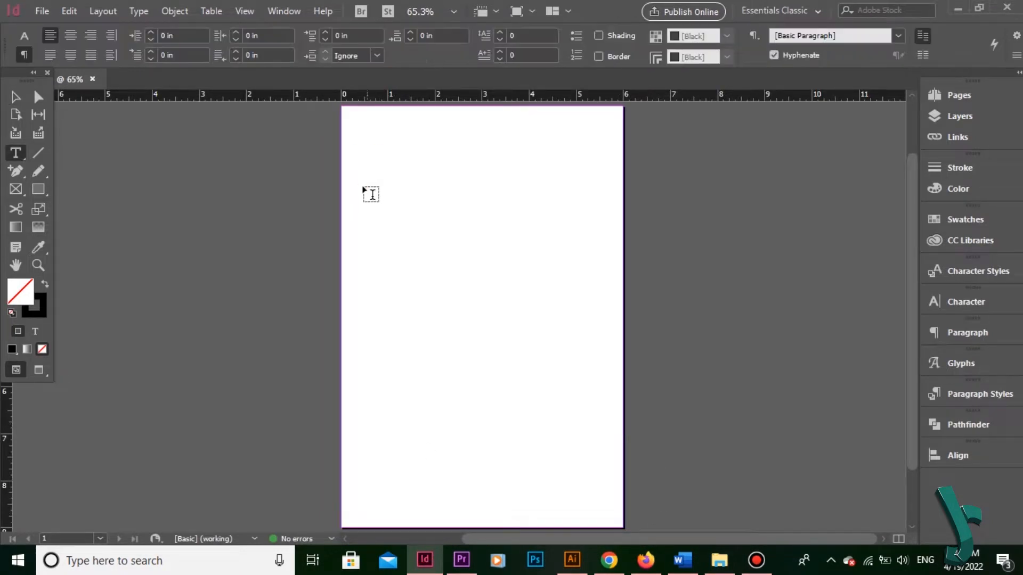
pyautogui.moveTo(361, 188); pyautogui.dragTo(599, 321)
pyautogui.hotkey('ctrl', 'v')
pyautogui.click(13, 99)
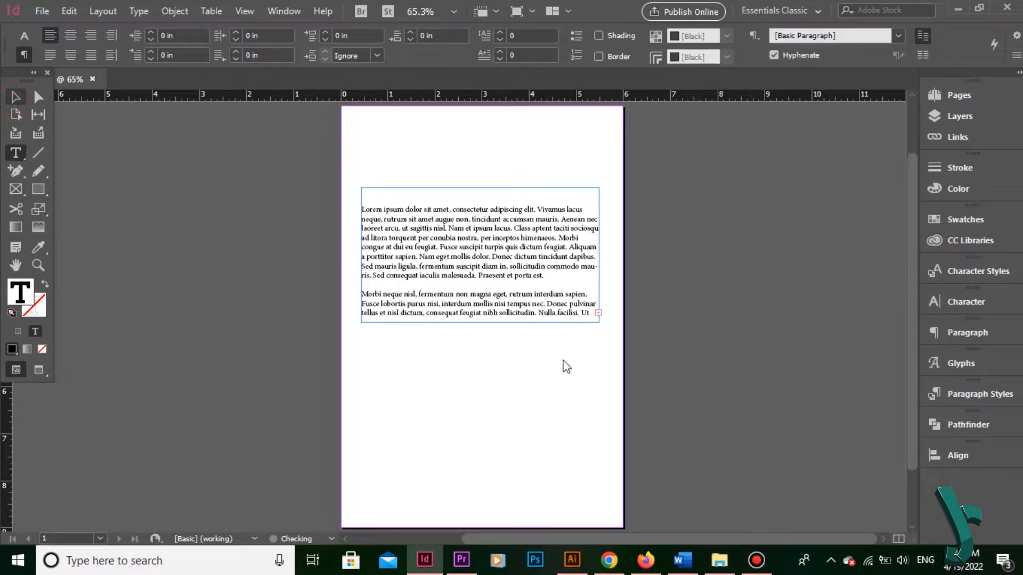
# Extend the Lorem Ipsum text frame to about 7 in tall, shift it up, and move the heading above the body text
pyautogui.moveTo(481, 323); pyautogui.dragTo(482, 517)
pyautogui.moveTo(506, 333); pyautogui.dragTo(511, 298)
pyautogui.click(676, 226)
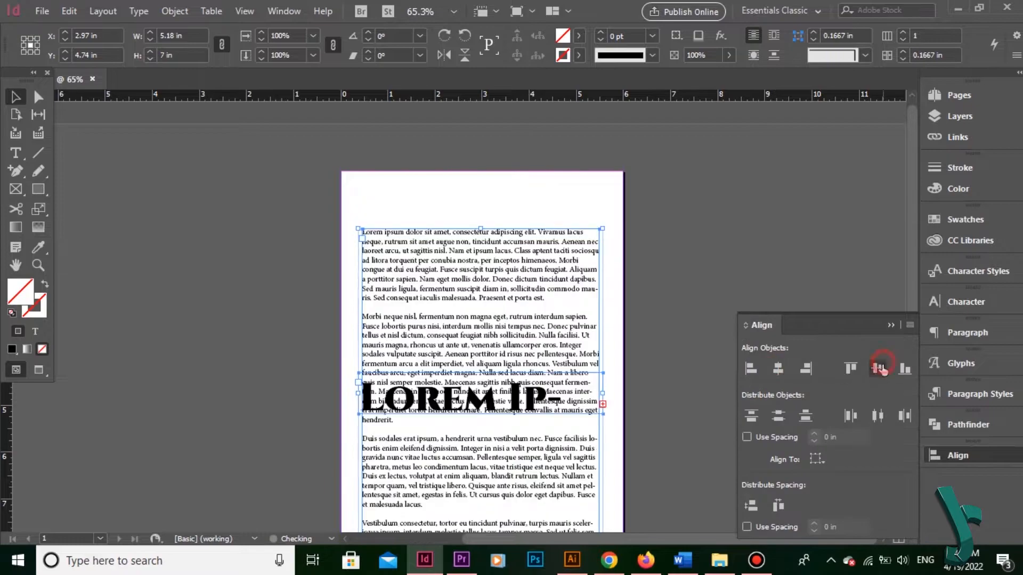
pyautogui.moveTo(410, 407); pyautogui.dragTo(409, 218)
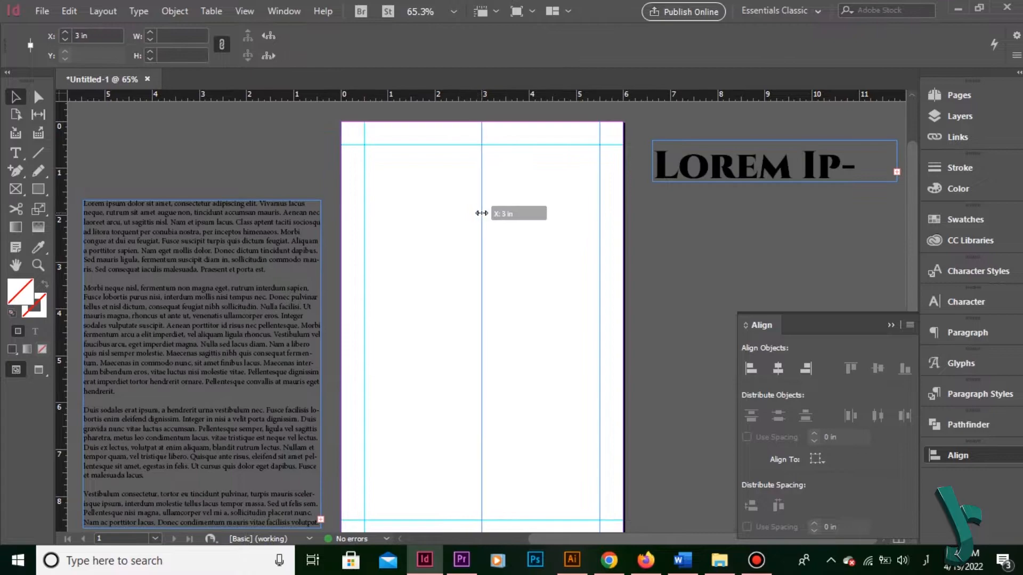
# Place a vertical guide at 3 in and a horizontal guide across the upper third to divide the page
pyautogui.moveTo(479, 212); pyautogui.dragTo(482, 263)
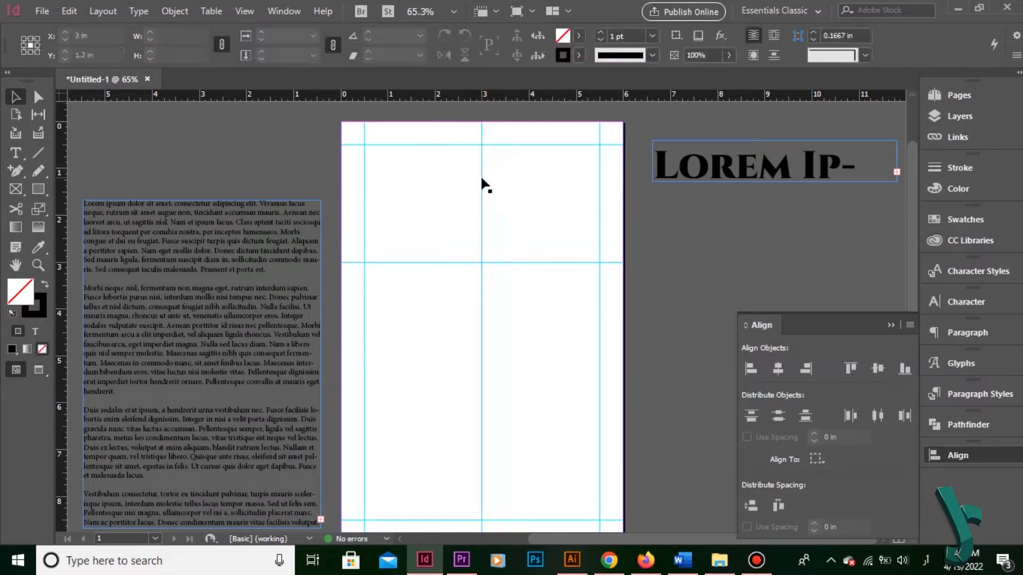
pyautogui.moveTo(481, 183); pyautogui.dragTo(487, 222)
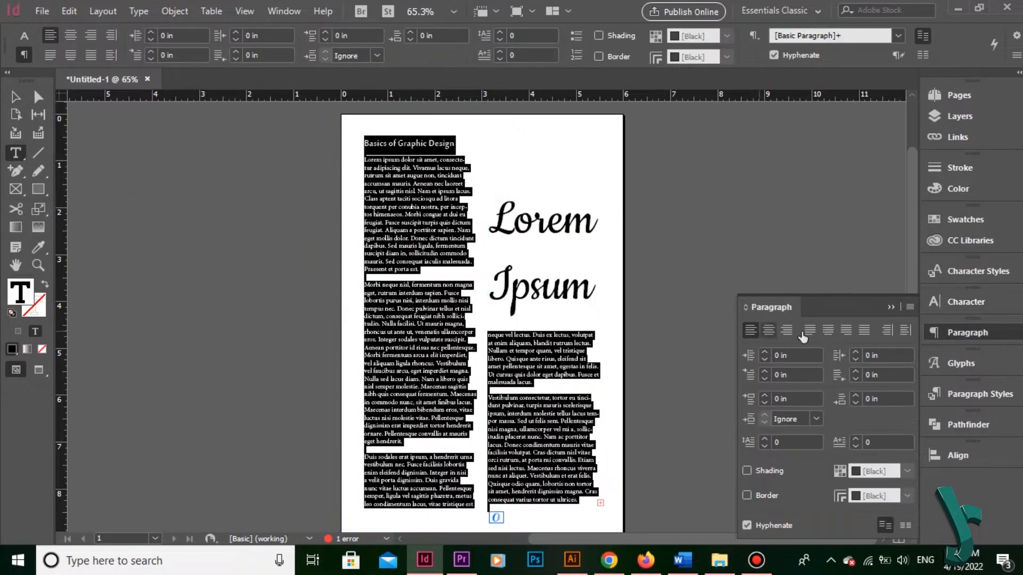
# Justify all the body text with the last line aligned left
pyautogui.click(810, 329)
pyautogui.press('Escape')
pyautogui.click(197, 209)
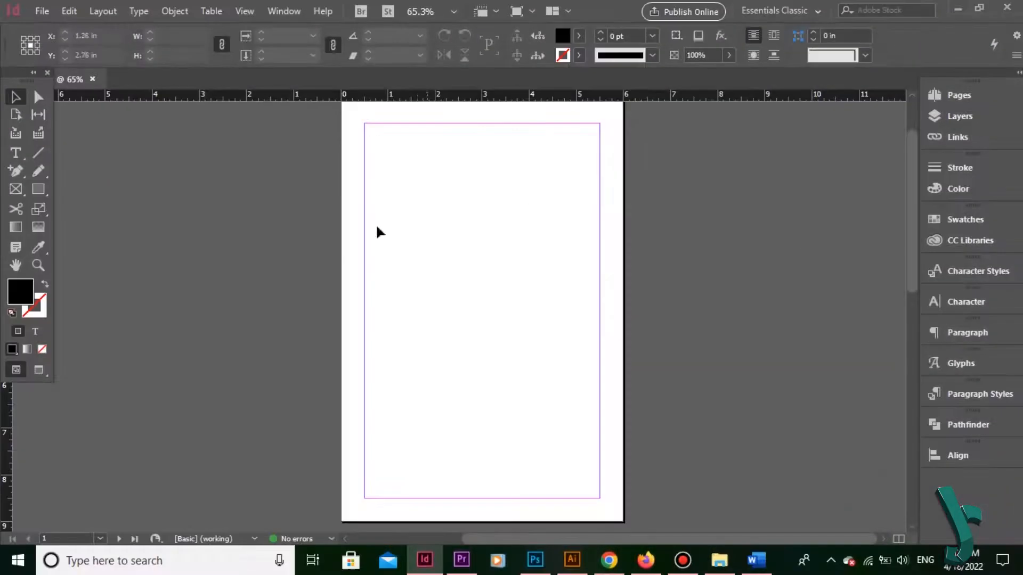
# Draw a narrow full-height text frame at the left margin and duplicate it twice to form three side-by-side columns
pyautogui.click(16, 154)
pyautogui.moveTo(365, 123)
pyautogui.mouseDown()
pyautogui.moveTo(451, 476)
pyautogui.moveTo(444, 499)
pyautogui.mouseUp()
pyautogui.press('Escape')
pyautogui.moveTo(443, 235)
pyautogui.mouseDown()
pyautogui.moveTo(542, 235)
pyautogui.moveTo(532, 239)
pyautogui.mouseUp()
pyautogui.moveTo(531, 239); pyautogui.dragTo(620, 240)
# Resize the three column frames together so they fit the 5 in width between the margins
pyautogui.moveTo(653, 220); pyautogui.dragTo(415, 313)
pyautogui.moveTo(614, 314); pyautogui.dragTo(599, 315)
pyautogui.click(684, 282)
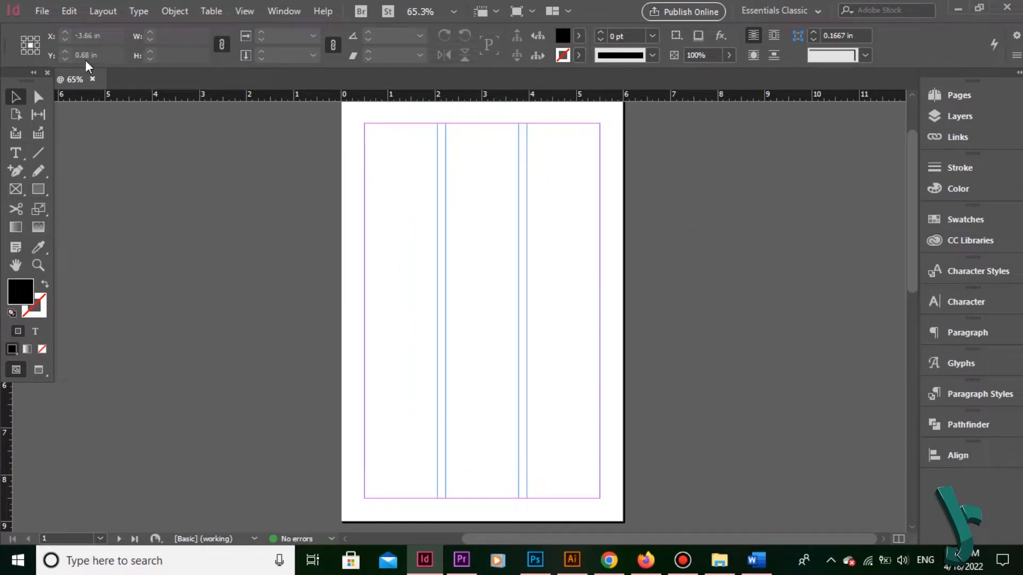
# Add pages 2 and 3 to the document after the first page
pyautogui.click(105, 11)
pyautogui.moveTo(122, 28)
pyautogui.click(404, 27)
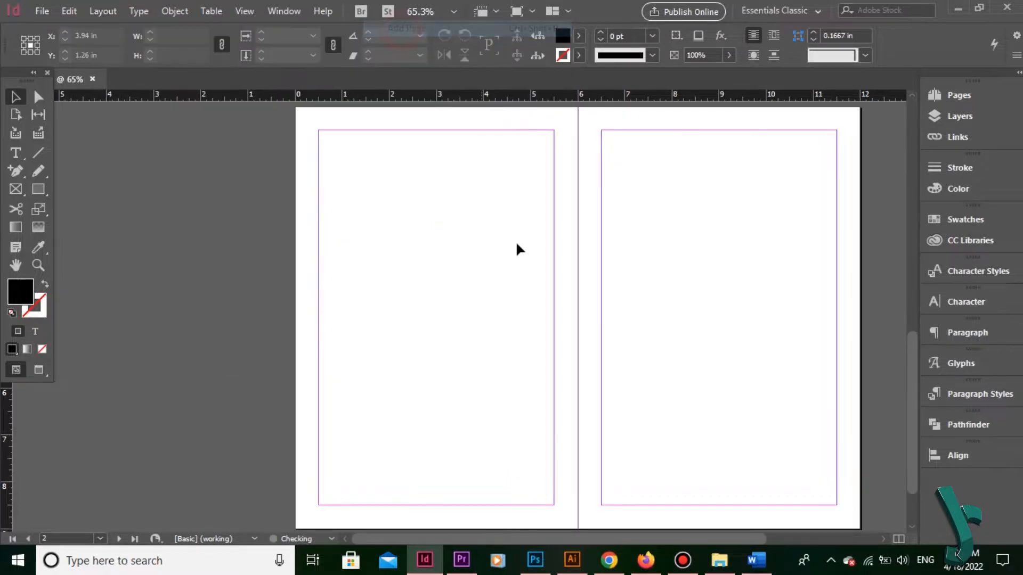
# Copy the three column frames from page 1 and paste them onto the added spread
pyautogui.moveTo(649, 173); pyautogui.dragTo(490, 455)
pyautogui.moveTo(407, 159); pyautogui.dragTo(784, 219)
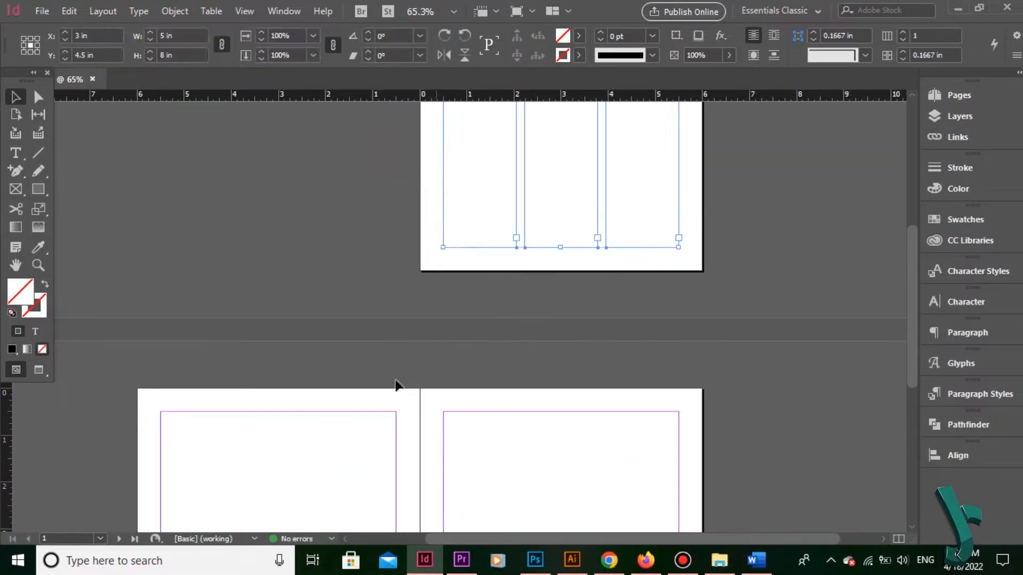
pyautogui.moveTo(328, 402); pyautogui.dragTo(515, 278)
pyautogui.moveTo(505, 341); pyautogui.dragTo(663, 167)
pyautogui.hotkey('ctrl', 'v')
pyautogui.moveTo(392, 167); pyautogui.dragTo(644, 363)
pyautogui.click(628, 248)
# Undo the last placement and align copies of the three column frames within the margins of the added pages, through page 3
pyautogui.hotkey('ctrl', 'z')
pyautogui.moveTo(277, 202); pyautogui.dragTo(650, 251)
pyautogui.moveTo(320, 306); pyautogui.dragTo(603, 321)
pyautogui.click(627, 221)
pyautogui.moveTo(612, 164); pyautogui.dragTo(557, 453)
pyautogui.moveTo(600, 282); pyautogui.dragTo(405, 421)
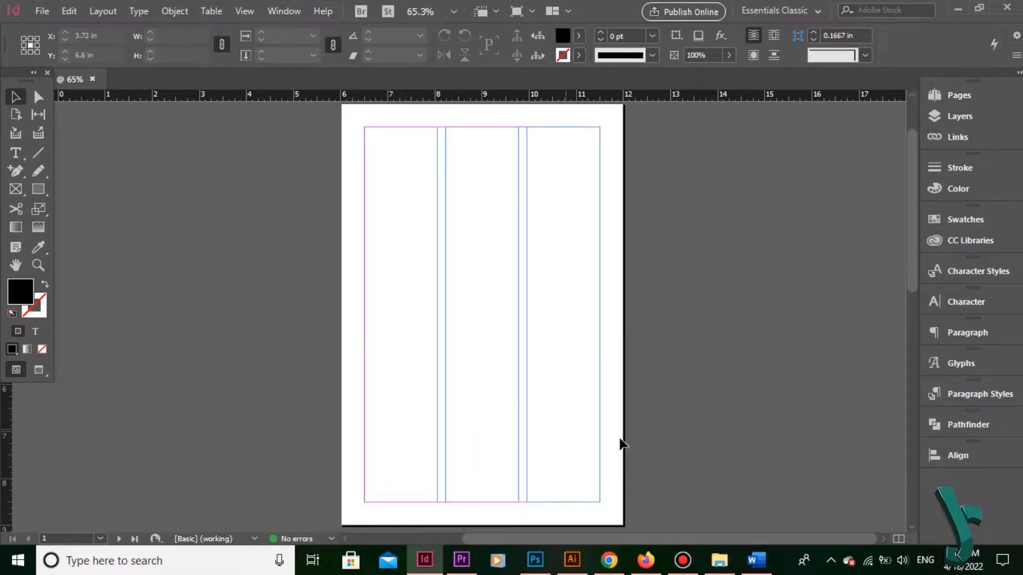
# Create a new document with 4 columns and a 0.125 in column gutter
pyautogui.click(42, 11)
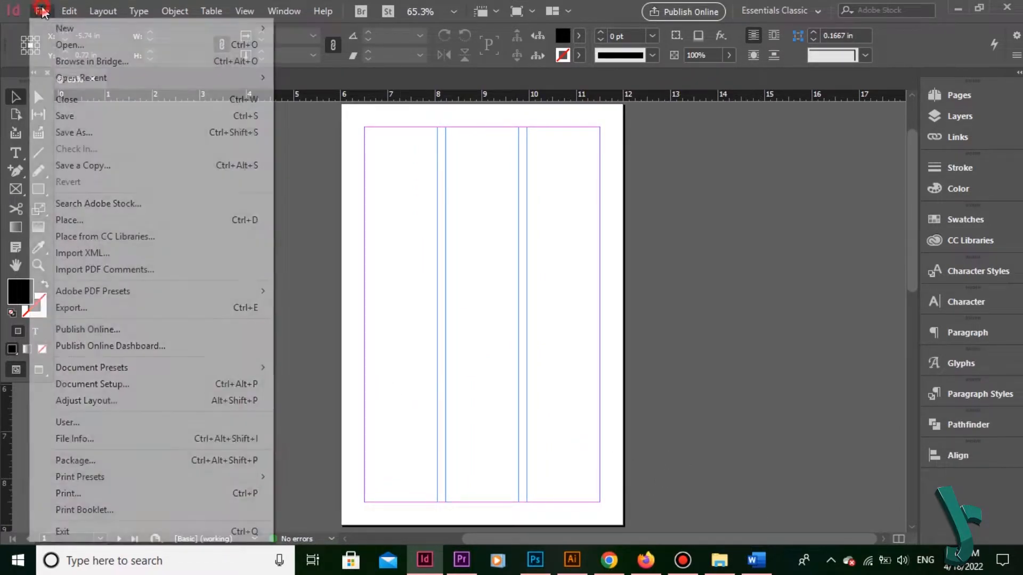
pyautogui.moveTo(53, 27)
pyautogui.click(319, 28)
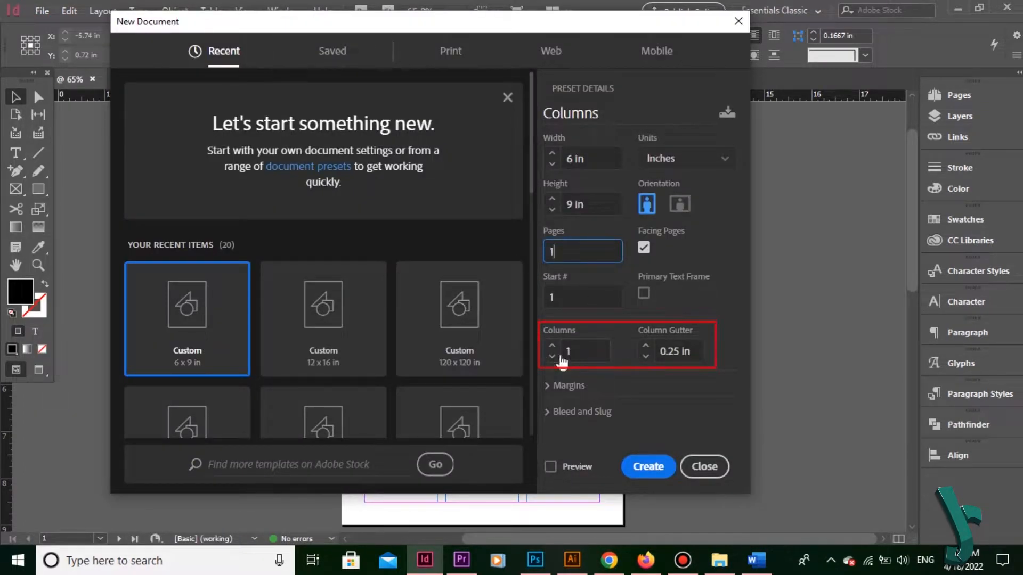
pyautogui.click(552, 345)
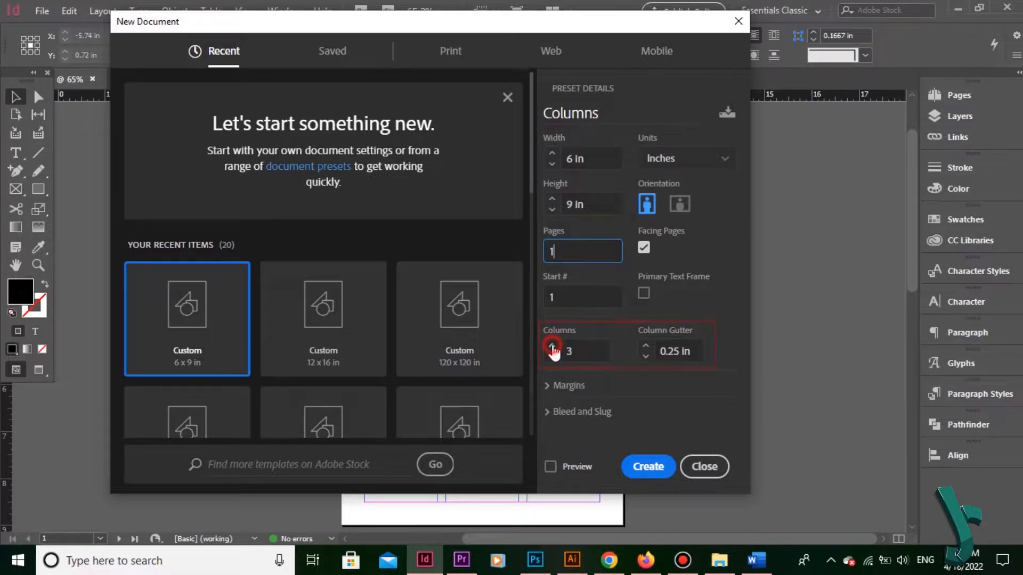
pyautogui.click(552, 345)
pyautogui.click(552, 346)
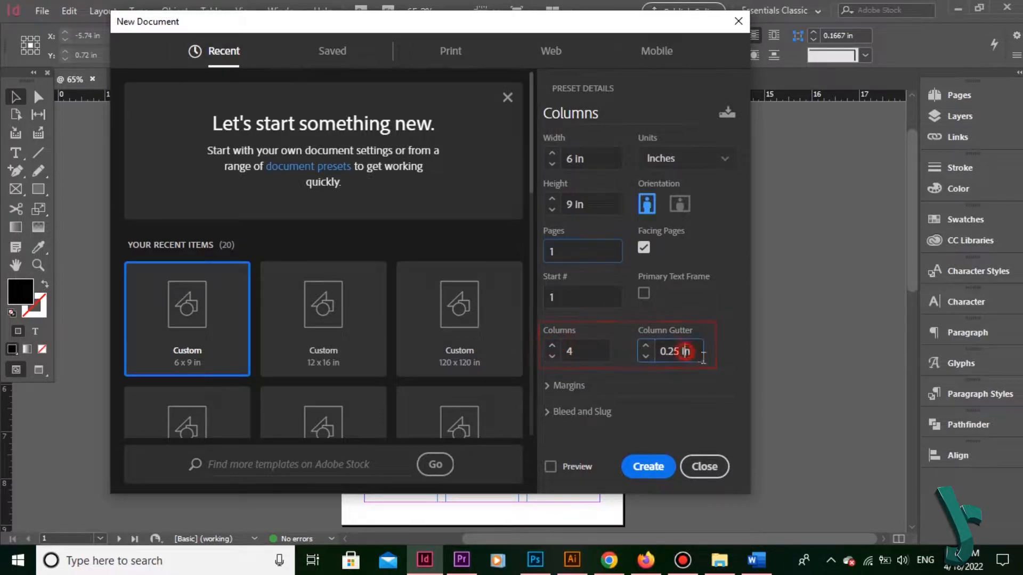
pyautogui.doubleClick(695, 356)
pyautogui.write('0.125')
pyautogui.press('Return')
# Fill the first column with a Lorem Ipsum text frame and delete the empty lines before the text
pyautogui.moveTo(365, 129); pyautogui.dragTo(418, 503)
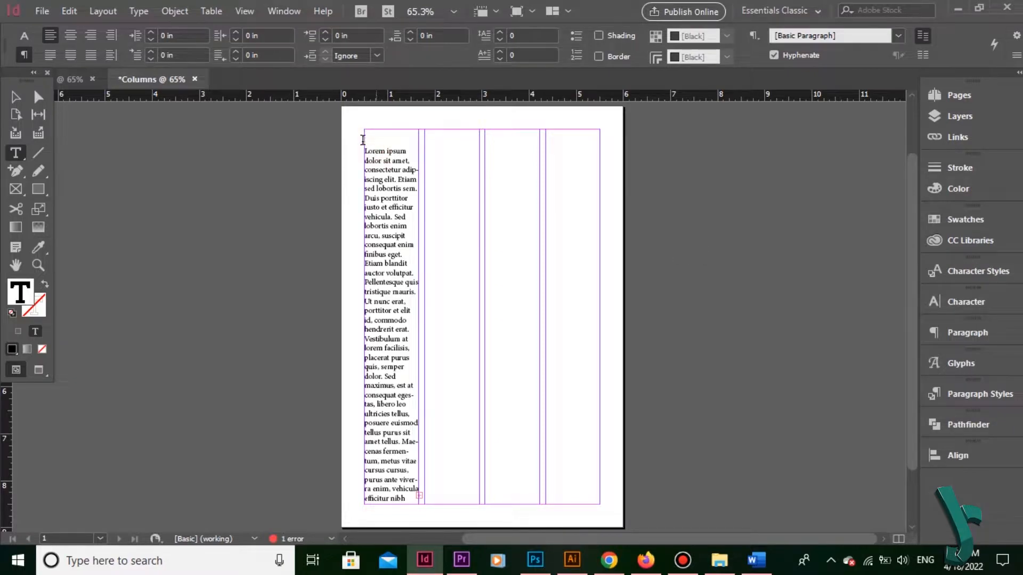
pyautogui.press('BackSpace')
pyautogui.press('BackSpace')
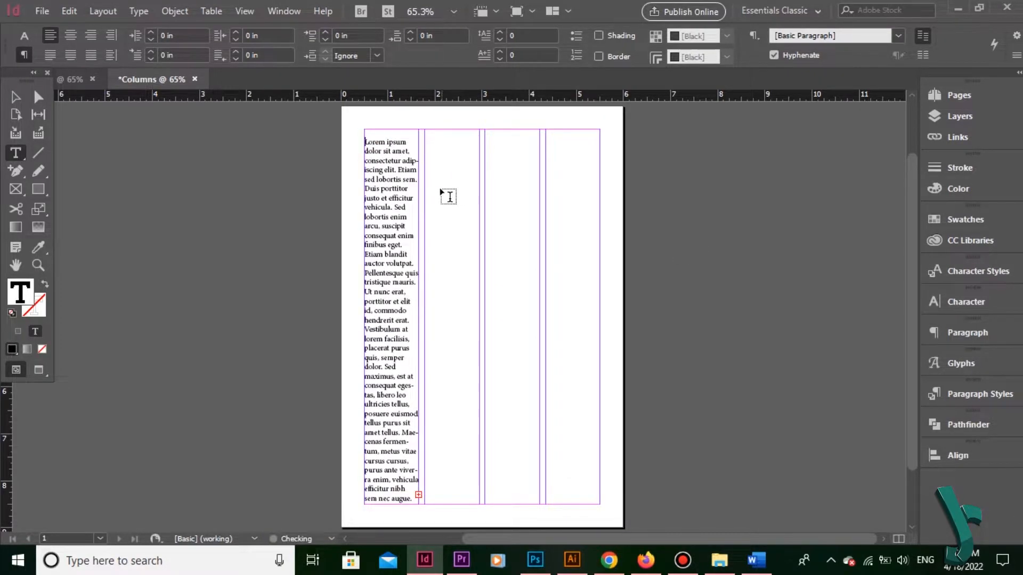
# Thread the overset text from the first column through new frames filling the second, third and fourth columns of page 1
pyautogui.click(17, 97)
pyautogui.click(419, 496)
pyautogui.click(425, 129)
pyautogui.click(479, 495)
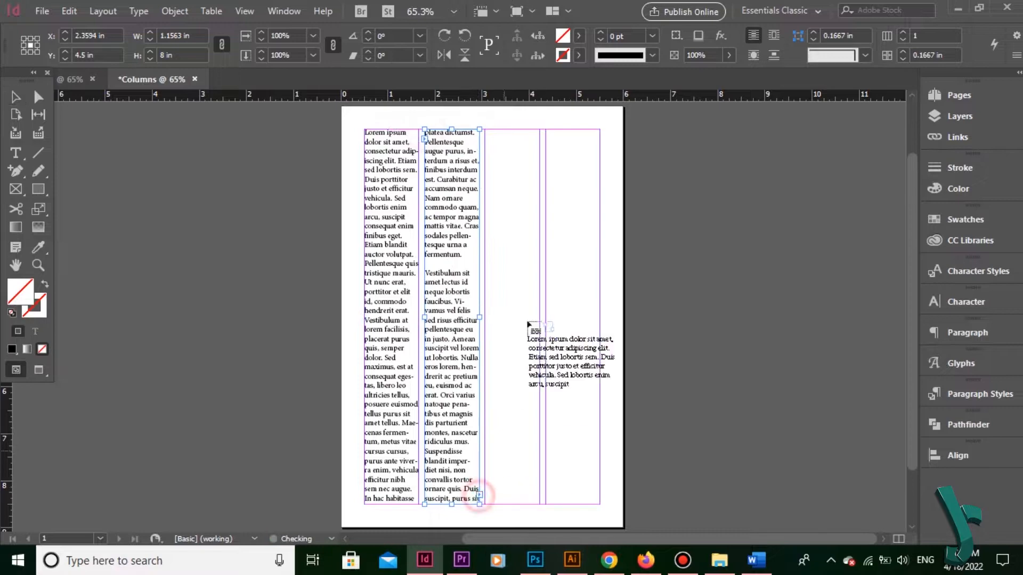
pyautogui.click(486, 131)
pyautogui.click(539, 496)
pyautogui.click(546, 131)
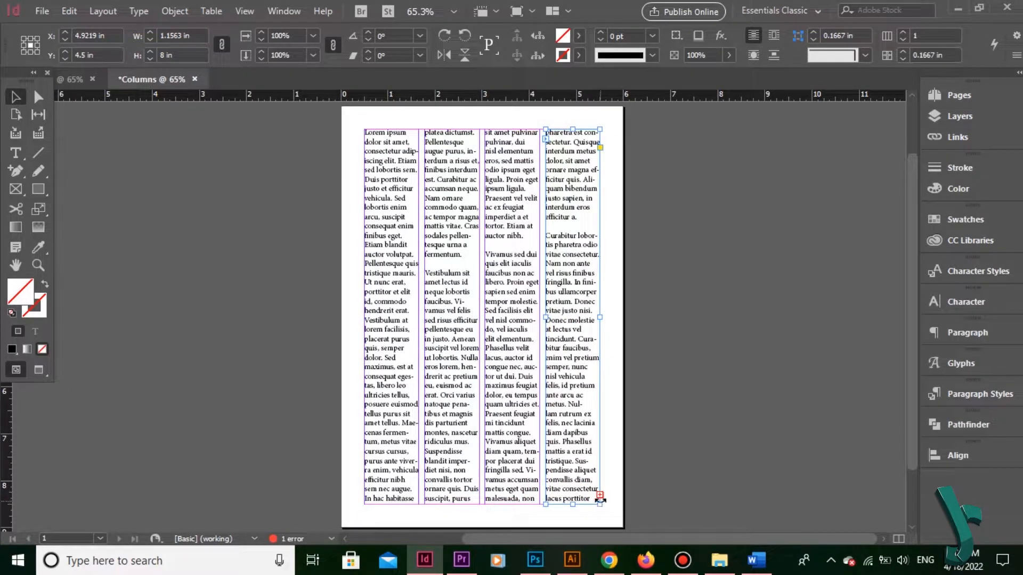
# Add a page and continue the threaded text in the first column of page 2
pyautogui.click(138, 11)
pyautogui.moveTo(103, 11)
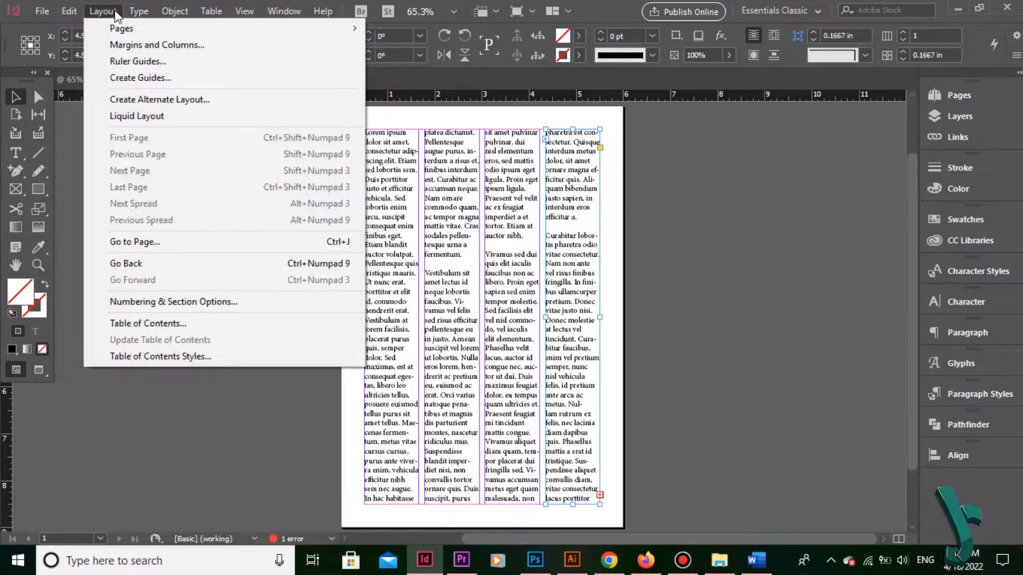
pyautogui.moveTo(160, 28)
pyautogui.click(406, 28)
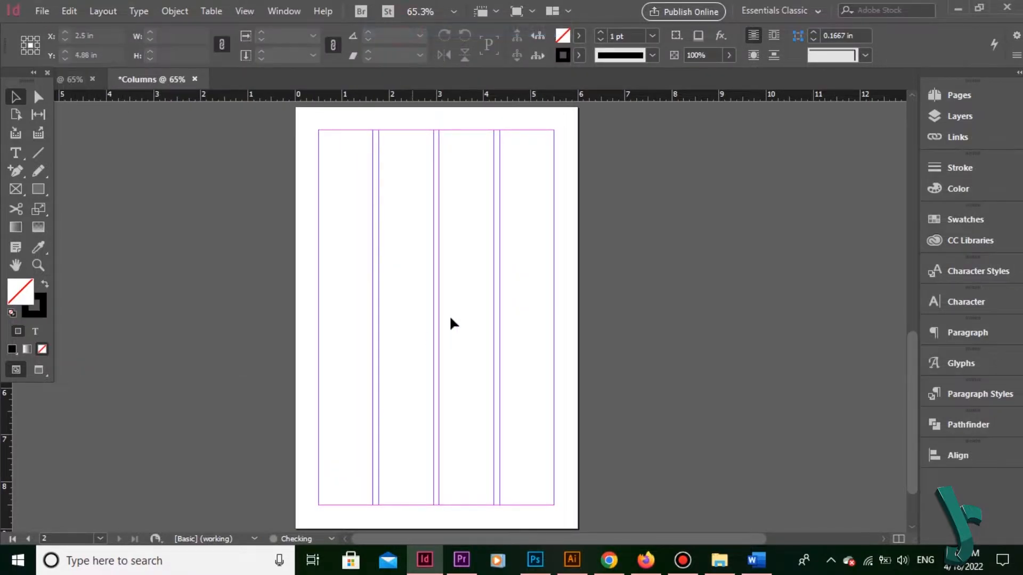
pyautogui.click(253, 324)
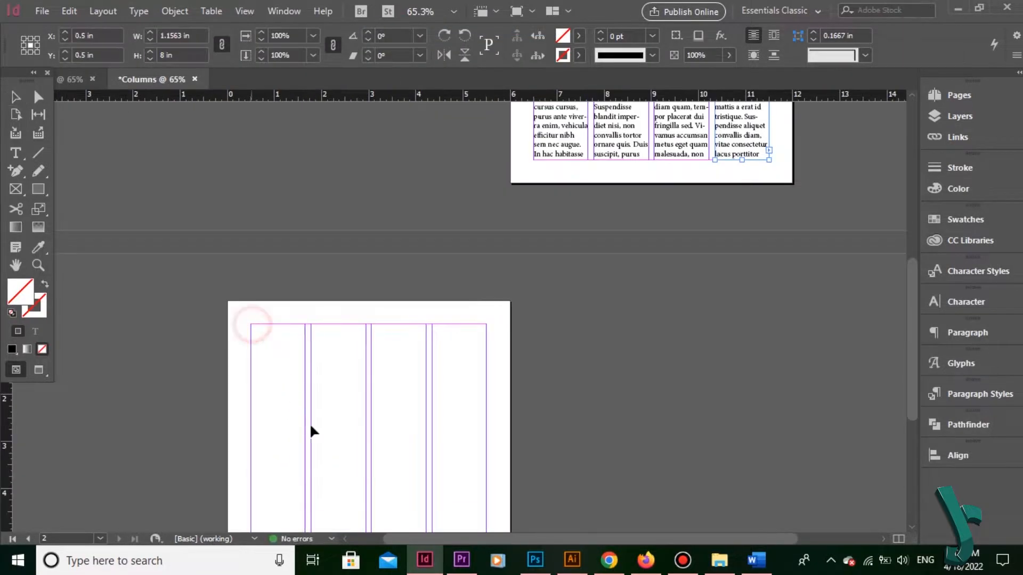
pyautogui.moveTo(371, 444); pyautogui.dragTo(393, 241)
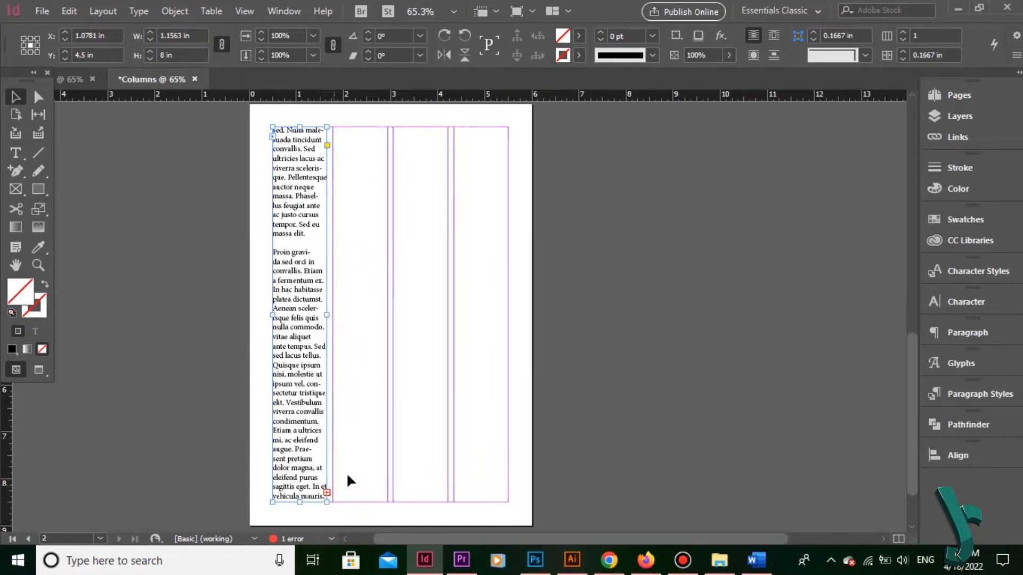
# Thread the remaining overset text into the second column of page 2 and return to page 1
pyautogui.click(326, 492)
pyautogui.click(333, 130)
pyautogui.click(434, 207)
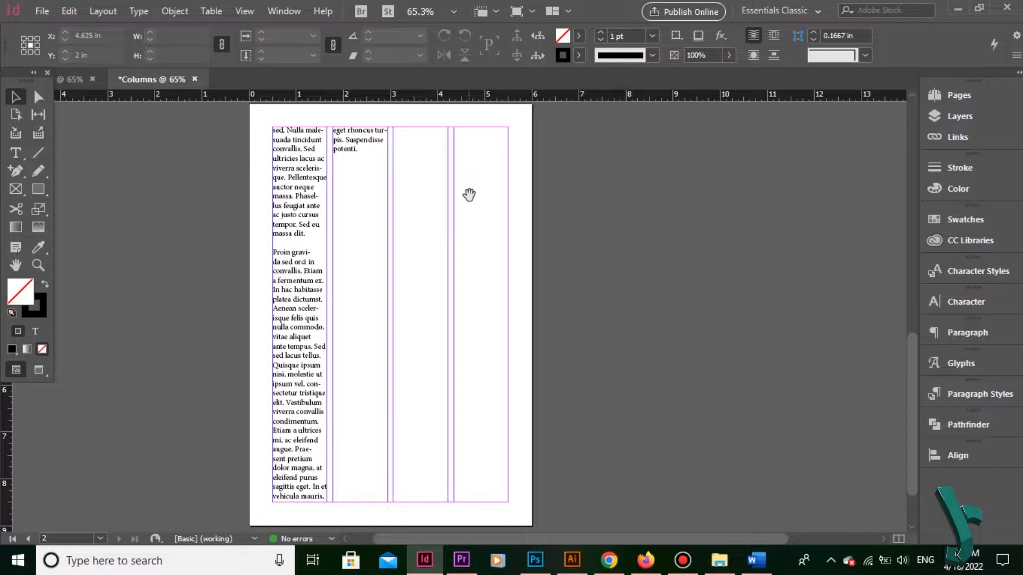
pyautogui.moveTo(468, 194); pyautogui.dragTo(420, 427)
pyautogui.moveTo(619, 224); pyautogui.dragTo(419, 511)
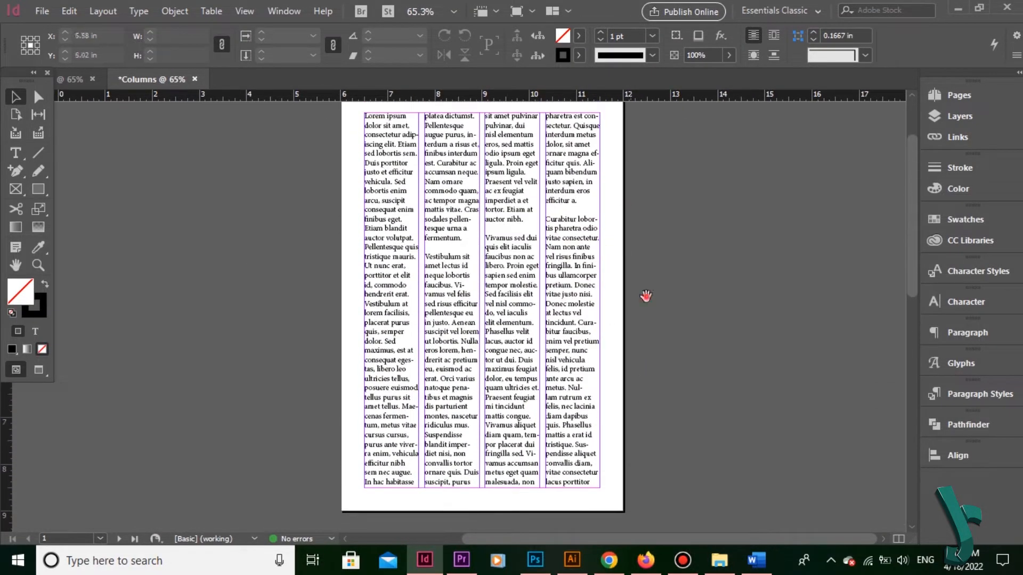
pyautogui.moveTo(646, 295); pyautogui.dragTo(646, 332)
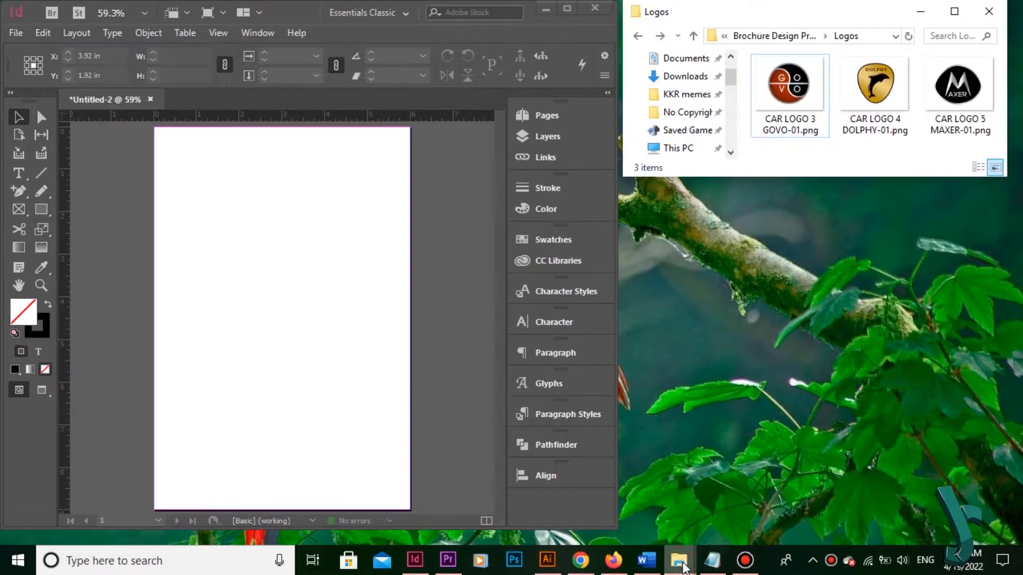
# Bring up the Notepad text beside the Untitled-2 layout and paste it into the tall text frame in the left column
pyautogui.click(741, 511)
pyautogui.click(713, 565)
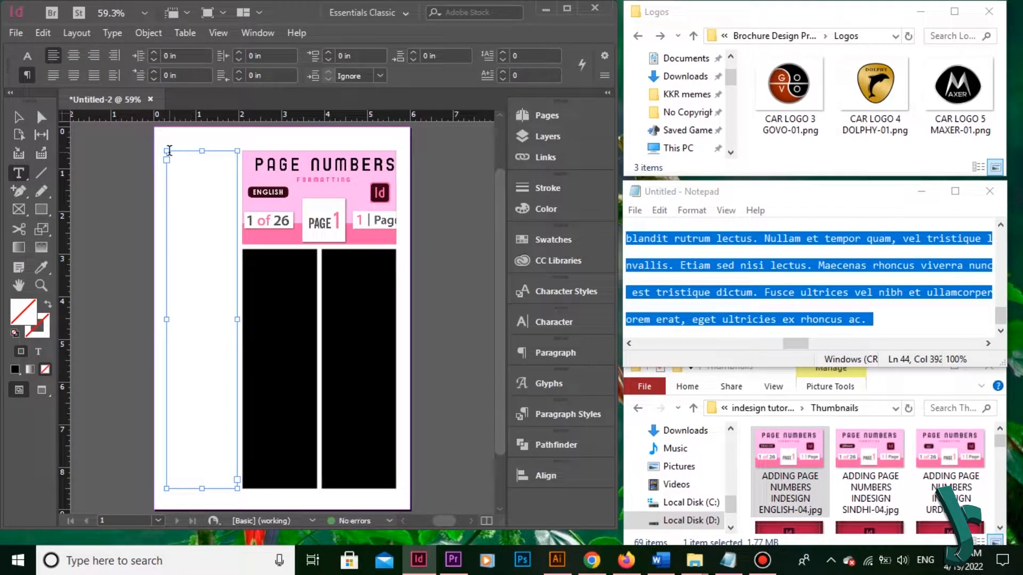
pyautogui.hotkey('ctrl', 'v')
pyautogui.press('Escape')
# Thread the overset text into the two column frames below the banner image and lower their top edges, making them 5.5 in high
pyautogui.click(237, 481)
pyautogui.click(282, 254)
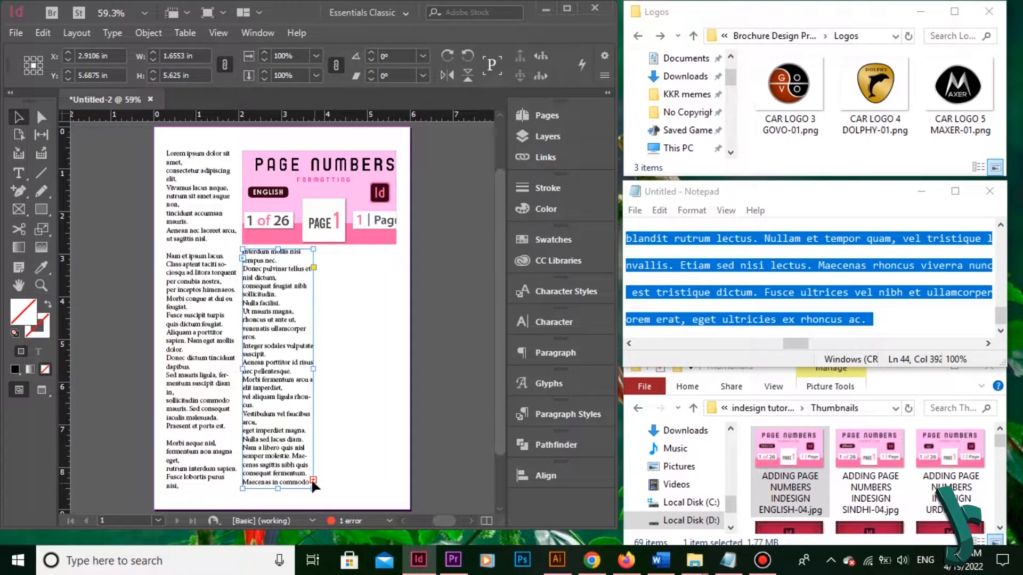
pyautogui.click(313, 480)
pyautogui.click(326, 254)
pyautogui.moveTo(319, 250); pyautogui.dragTo(319, 256)
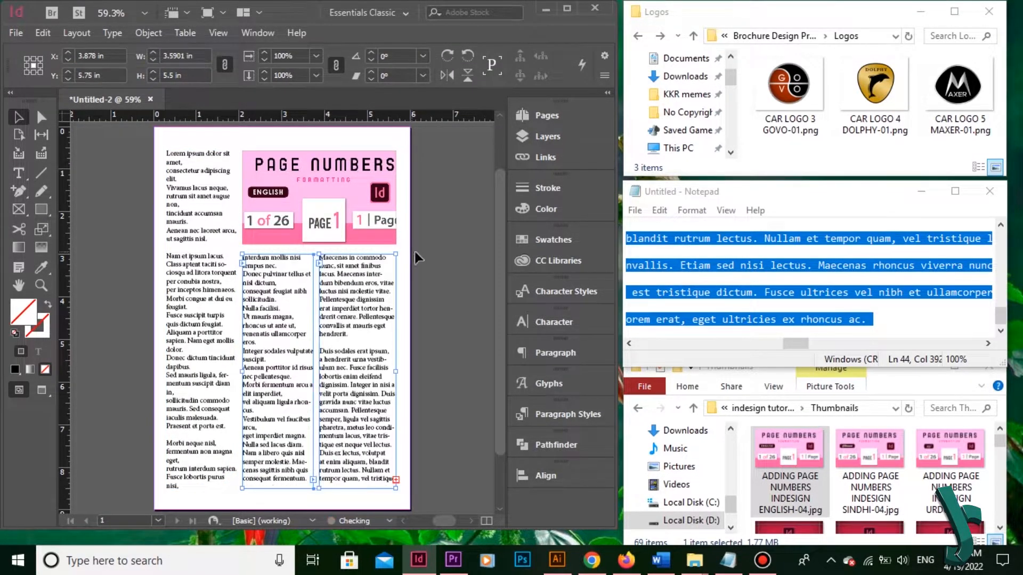
pyautogui.click(426, 256)
# Shorten the left text frame from its top edge to the banner's lower edge and place CAR LOGO 4 DOLPHY-01.png above it
pyautogui.click(202, 213)
pyautogui.moveTo(202, 151); pyautogui.dragTo(194, 242)
pyautogui.click(213, 183)
pyautogui.moveTo(875, 85)
pyautogui.mouseDown()
pyautogui.moveTo(202, 179)
pyautogui.moveTo(224, 213)
pyautogui.mouseUp()
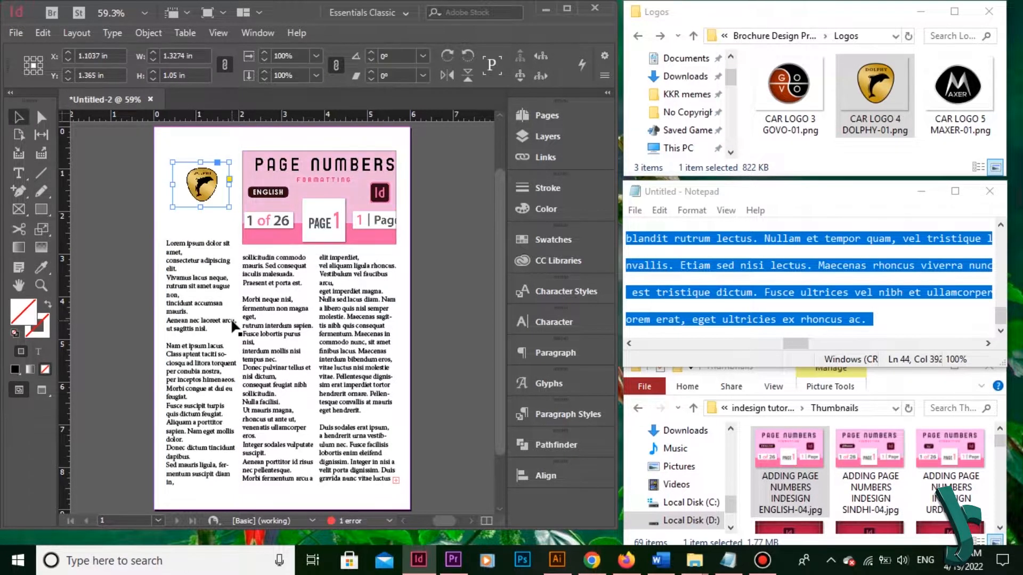
pyautogui.click(139, 230)
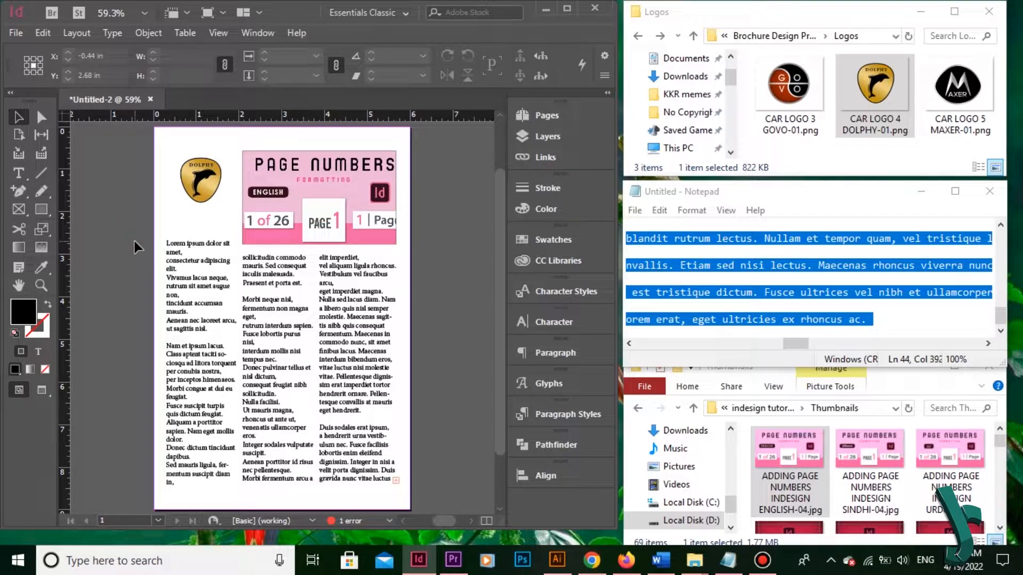
# Close the Logos folder and the Notepad file without saving its changes
pyautogui.click(988, 11)
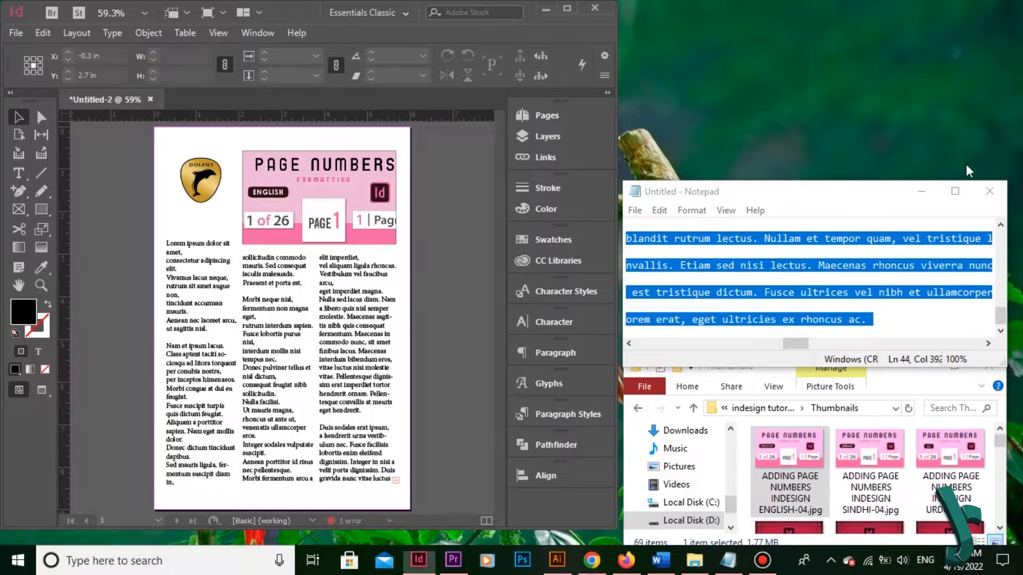
pyautogui.click(989, 190)
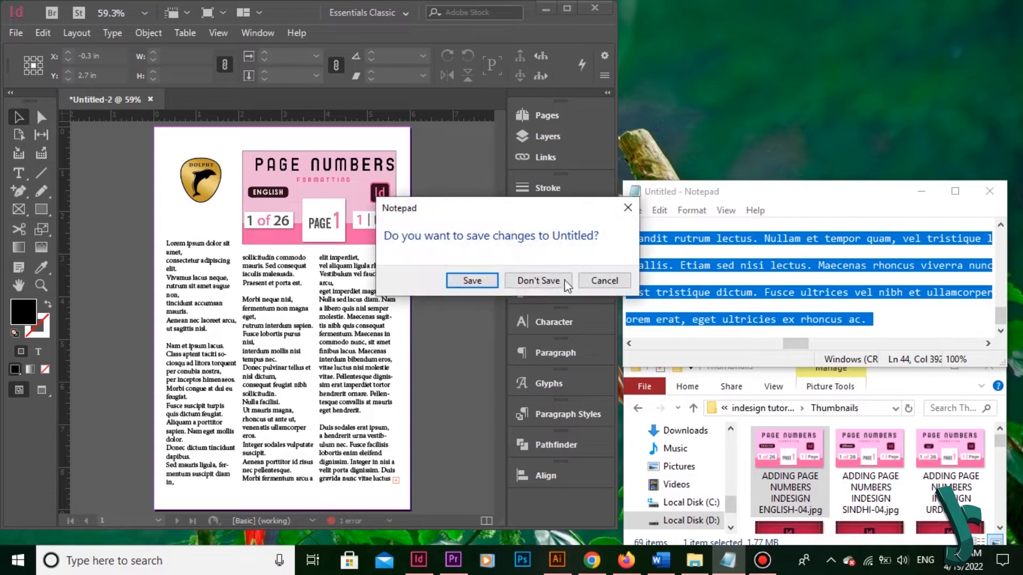
pyautogui.click(538, 281)
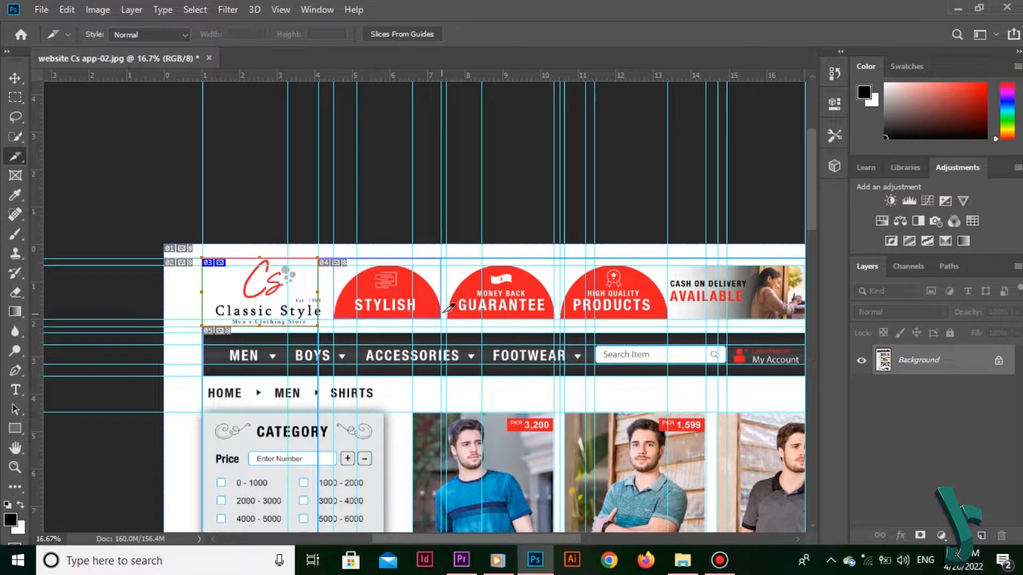
# In Photoshop, slice the Guarantee and Products badges, the cash on delivery banner and the navigation bar items along the guides
pyautogui.moveTo(447, 260); pyautogui.dragTo(554, 319)
pyautogui.moveTo(560, 260); pyautogui.dragTo(668, 320)
pyautogui.moveTo(559, 539); pyautogui.dragTo(602, 540)
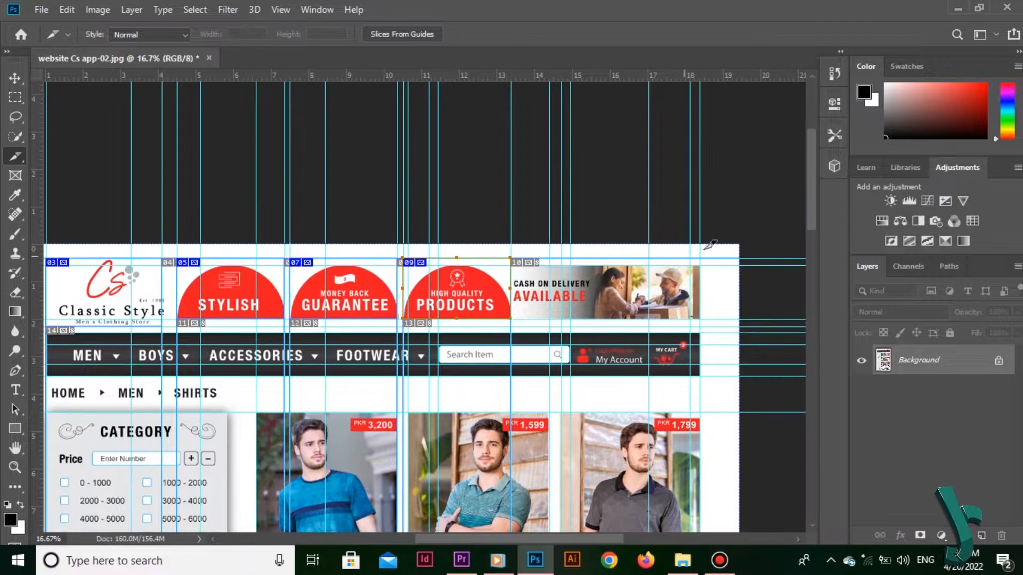
pyautogui.moveTo(699, 266); pyautogui.dragTo(511, 320)
pyautogui.moveTo(699, 345); pyautogui.dragTo(574, 364)
pyautogui.moveTo(812, 212); pyautogui.dragTo(828, 246)
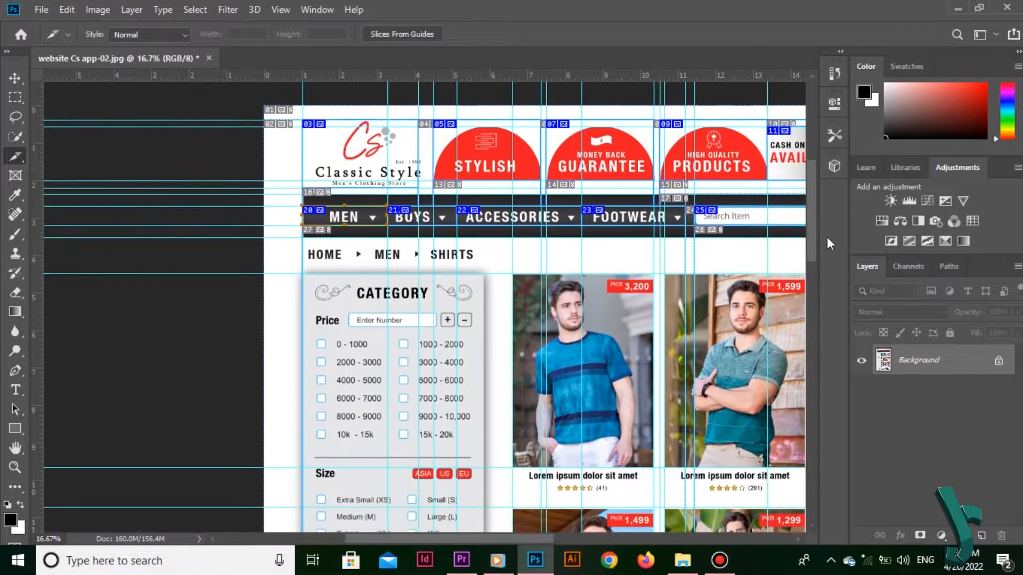
# Slice the three shirt photos in the first product row and the CATEGORY heading along the guides
pyautogui.moveTo(517, 263); pyautogui.dragTo(659, 458)
pyautogui.moveTo(480, 539); pyautogui.dragTo(551, 540)
pyautogui.moveTo(409, 454)
pyautogui.mouseDown()
pyautogui.moveTo(564, 269)
pyautogui.moveTo(549, 274)
pyautogui.mouseUp()
pyautogui.moveTo(562, 274); pyautogui.dragTo(700, 468)
pyautogui.moveTo(811, 234); pyautogui.dragTo(812, 251)
pyautogui.moveTo(531, 539); pyautogui.dragTo(480, 539)
pyautogui.moveTo(234, 201); pyautogui.dragTo(417, 238)
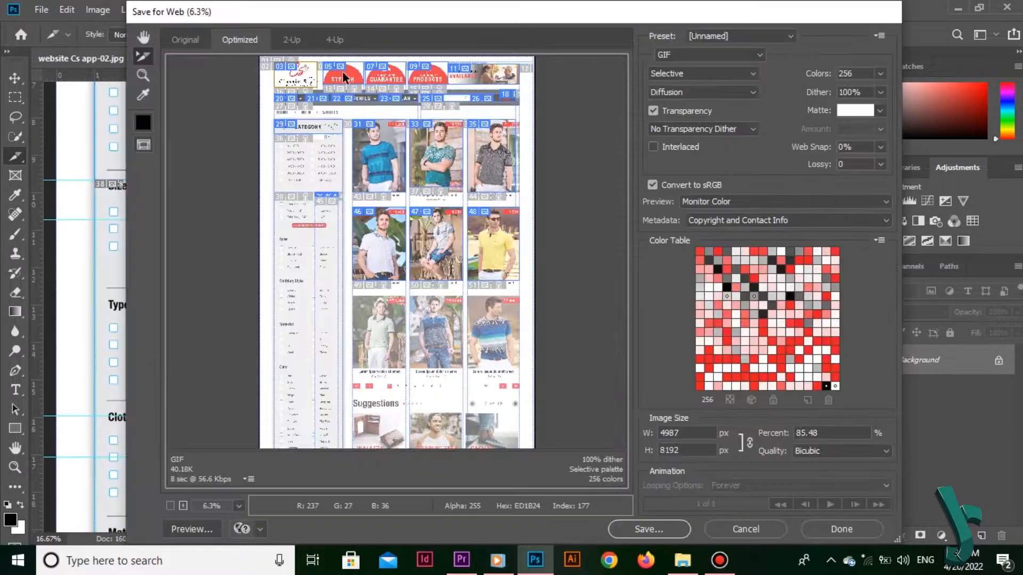
# Select the slices of the remaining shirt photos in the first two product rows in Save for Web
pyautogui.click(449, 153)
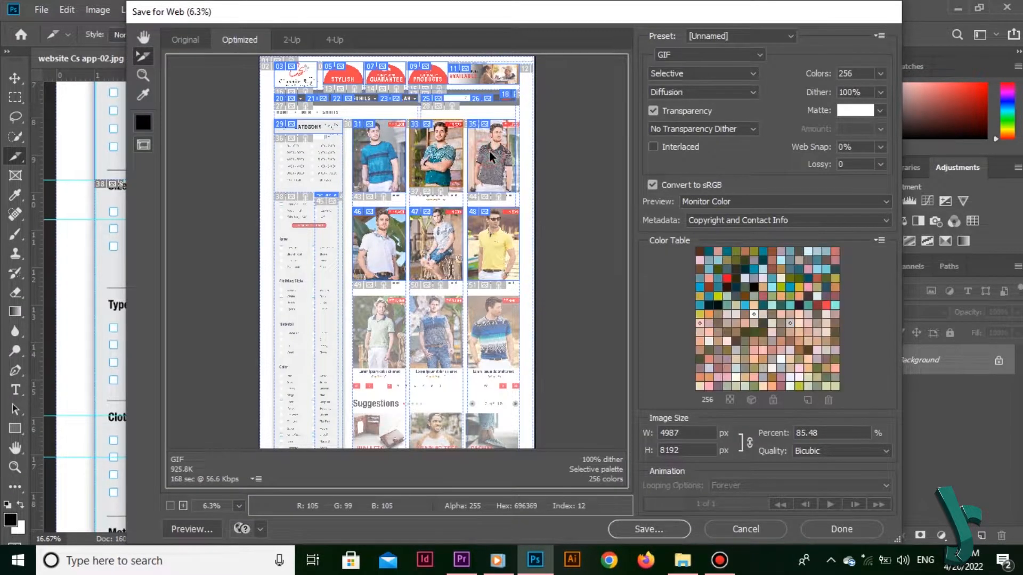
pyautogui.click(489, 151)
pyautogui.click(392, 232)
pyautogui.click(430, 231)
pyautogui.click(477, 241)
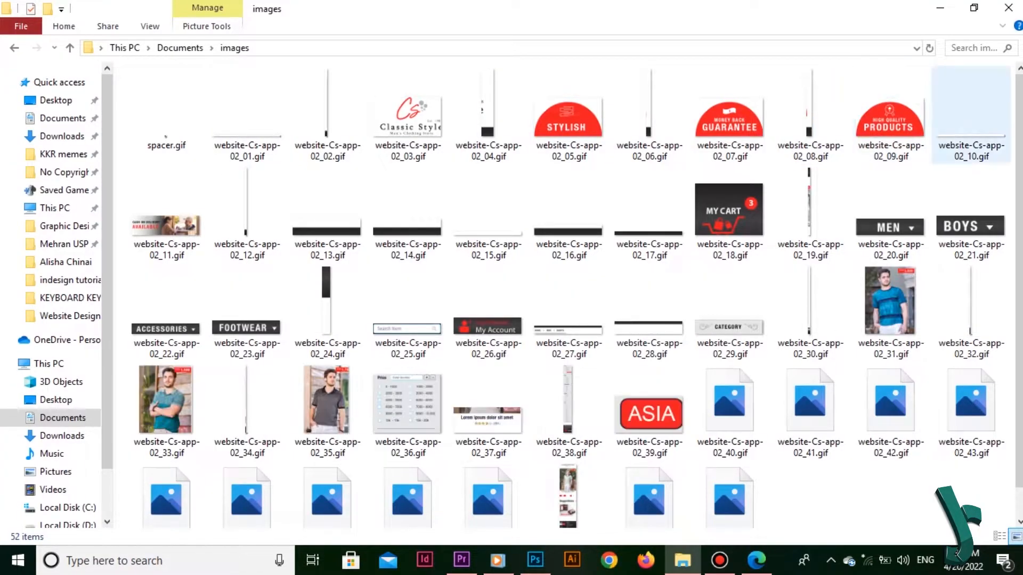
# Browse the exported slice images and test the navigation items, badges and photos individually on the exported web page in Edge
pyautogui.moveTo(1019, 155); pyautogui.dragTo(1019, 187)
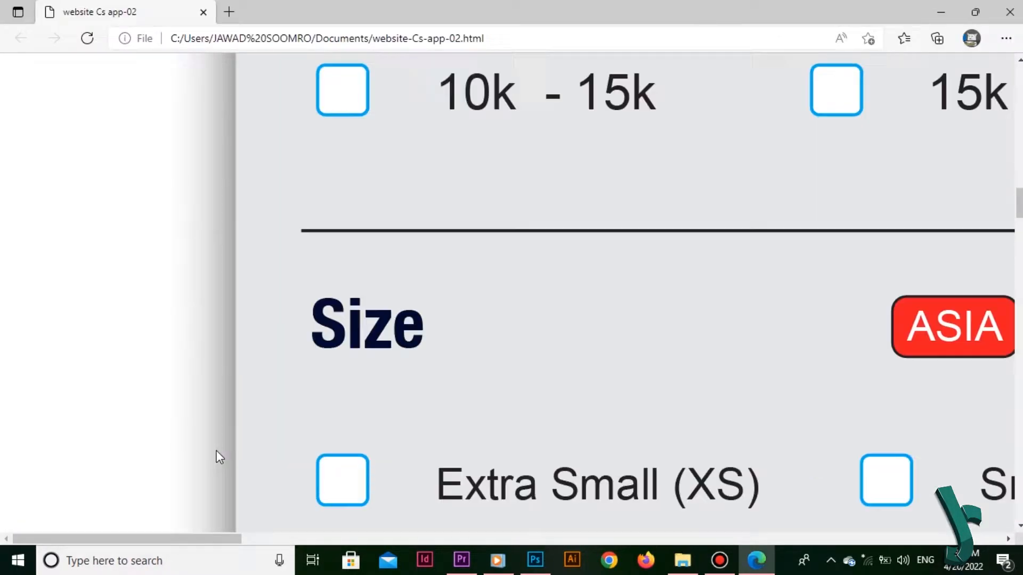
pyautogui.scroll(-5, 219, 450)
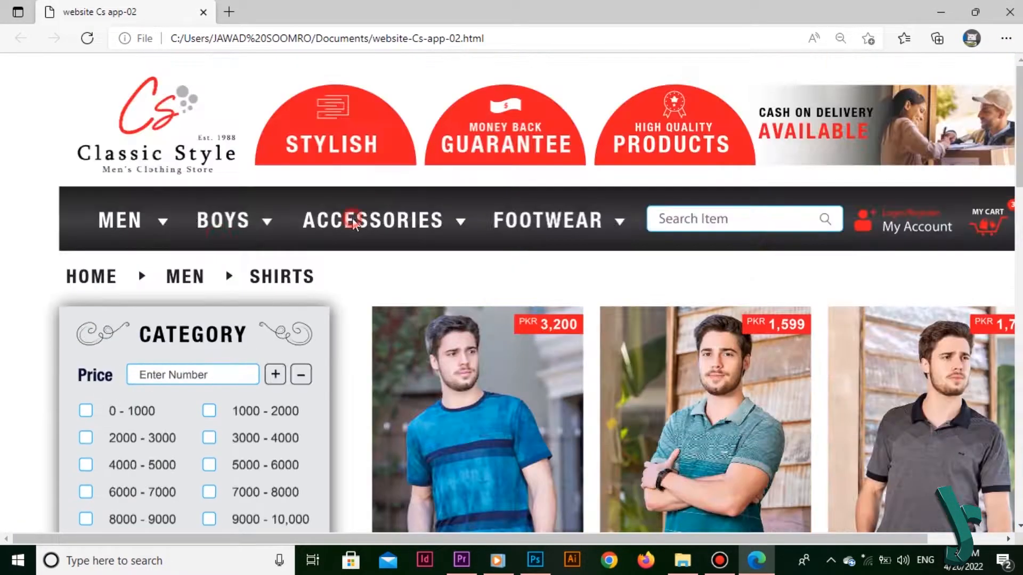
pyautogui.click(122, 220)
pyautogui.moveTo(140, 219); pyautogui.dragTo(168, 150)
pyautogui.moveTo(231, 211); pyautogui.dragTo(239, 143)
pyautogui.moveTo(374, 206); pyautogui.dragTo(379, 143)
pyautogui.moveTo(549, 220); pyautogui.dragTo(540, 134)
pyautogui.moveTo(526, 133); pyautogui.dragTo(569, 74)
pyautogui.moveTo(510, 388); pyautogui.dragTo(543, 220)
pyautogui.moveTo(687, 357); pyautogui.dragTo(687, 234)
pyautogui.moveTo(165, 345); pyautogui.dragTo(286, 250)
pyautogui.moveTo(182, 392); pyautogui.dragTo(521, 252)
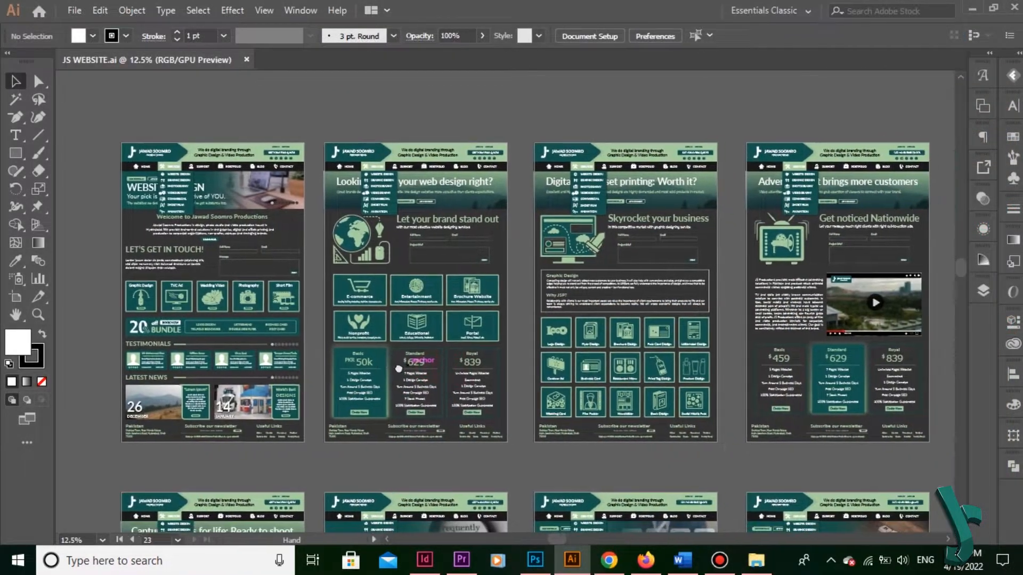
# Examine the page designs in JS WEBSITE.ai in Illustrator and the guides in website homepage.psd in Photoshop
pyautogui.moveTo(733, 372); pyautogui.dragTo(440, 376)
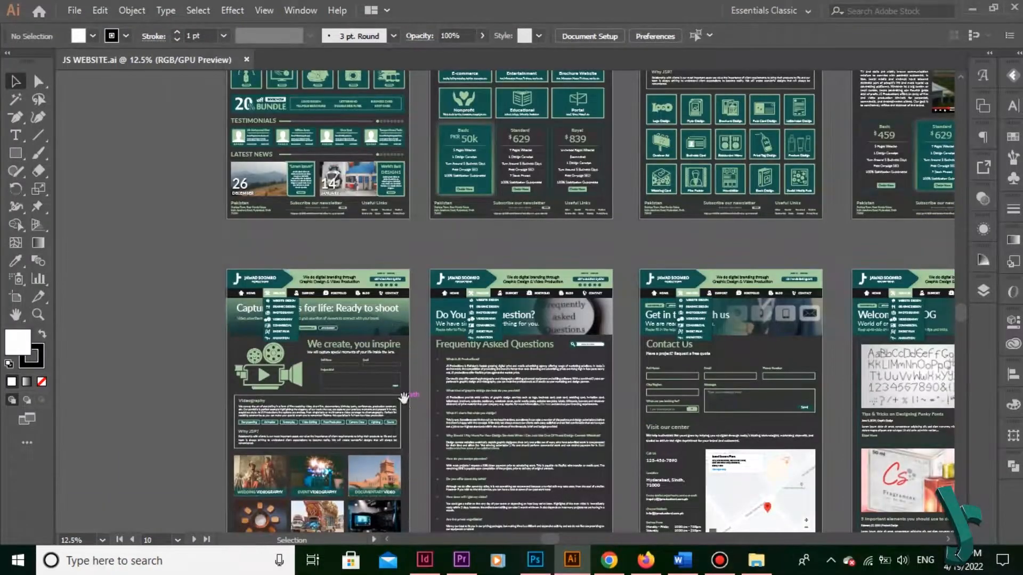
pyautogui.moveTo(406, 359); pyautogui.dragTo(408, 293)
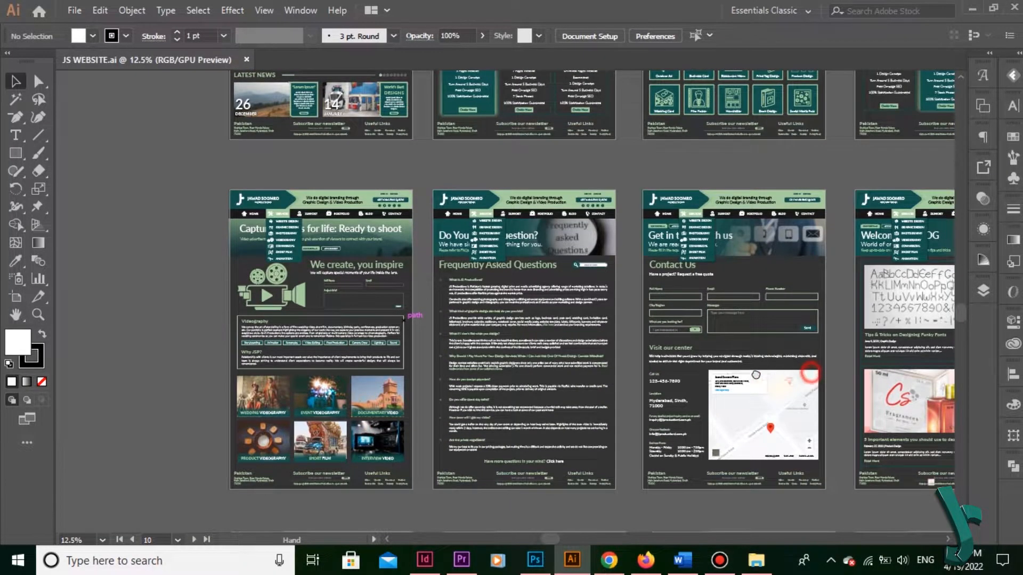
pyautogui.scroll(-1, 588, 375)
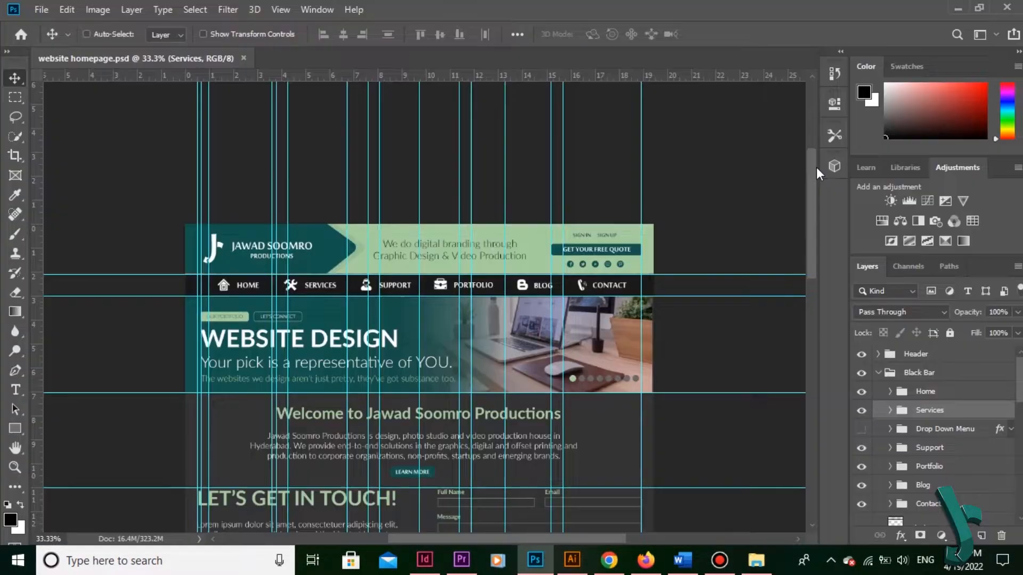
pyautogui.moveTo(813, 201); pyautogui.dragTo(804, 341)
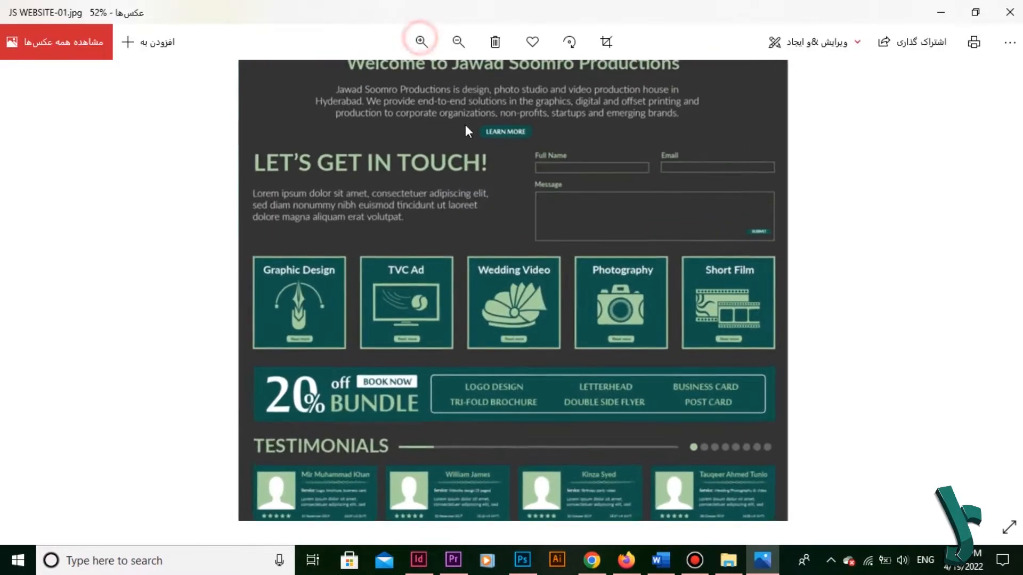
# Look through the exported website page images from JS WEBSITE-01.jpg to JS WEBSITE-13.jpg in the photo viewer, and close it
pyautogui.scroll(4, 362, 178)
pyautogui.click(459, 41)
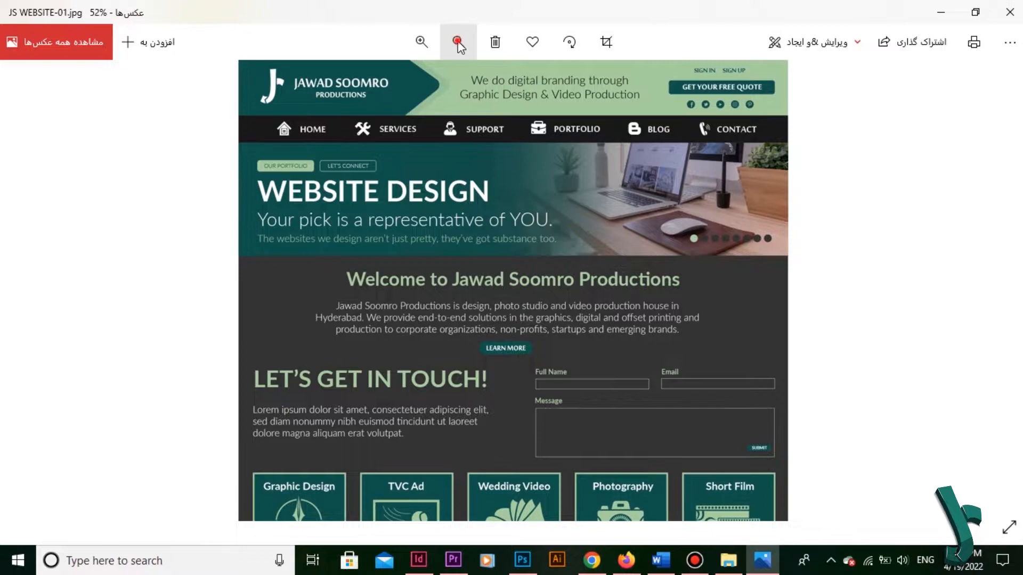
pyautogui.click(1007, 285)
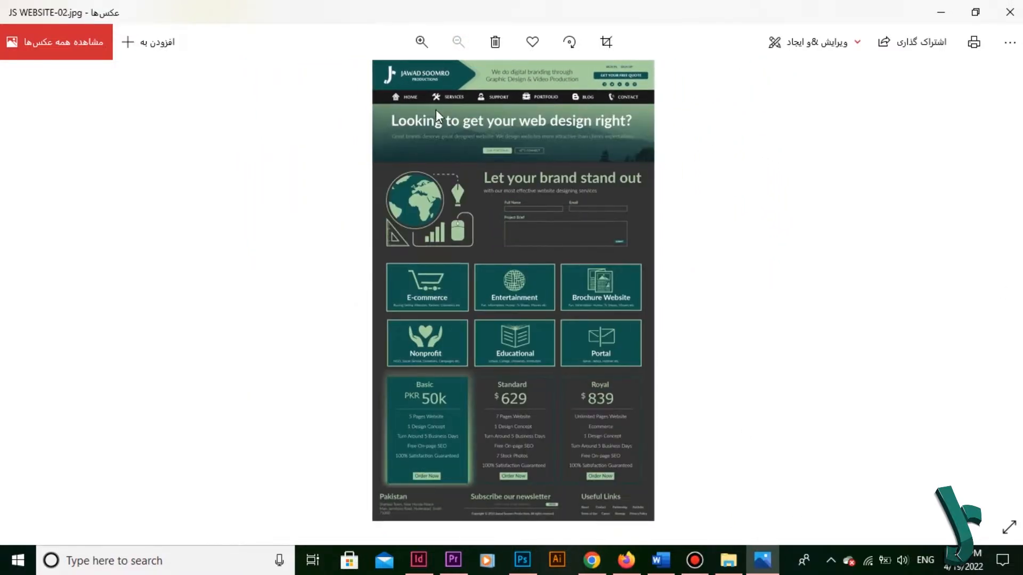
pyautogui.click(1016, 292)
pyautogui.click(1016, 291)
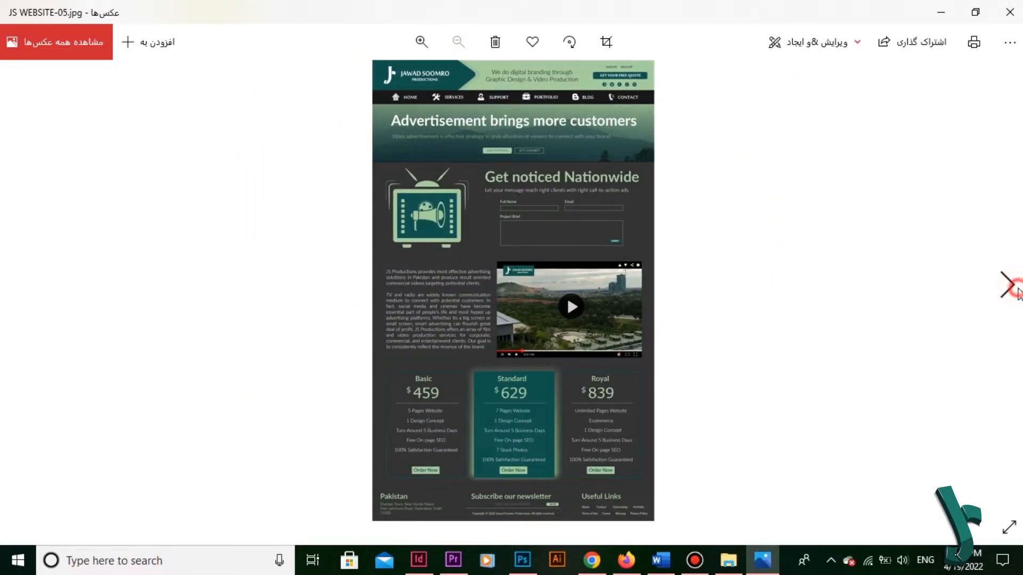
pyautogui.click(1016, 292)
pyautogui.click(1016, 292)
pyautogui.click(1017, 292)
pyautogui.click(1017, 292)
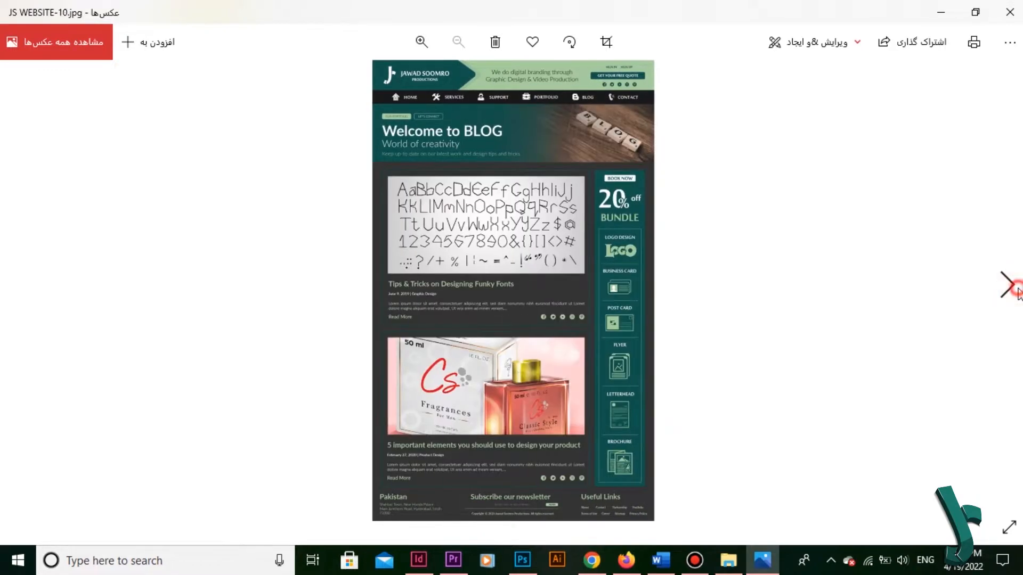
pyautogui.click(1017, 292)
pyautogui.click(1016, 292)
pyautogui.click(1016, 292)
pyautogui.click(1017, 292)
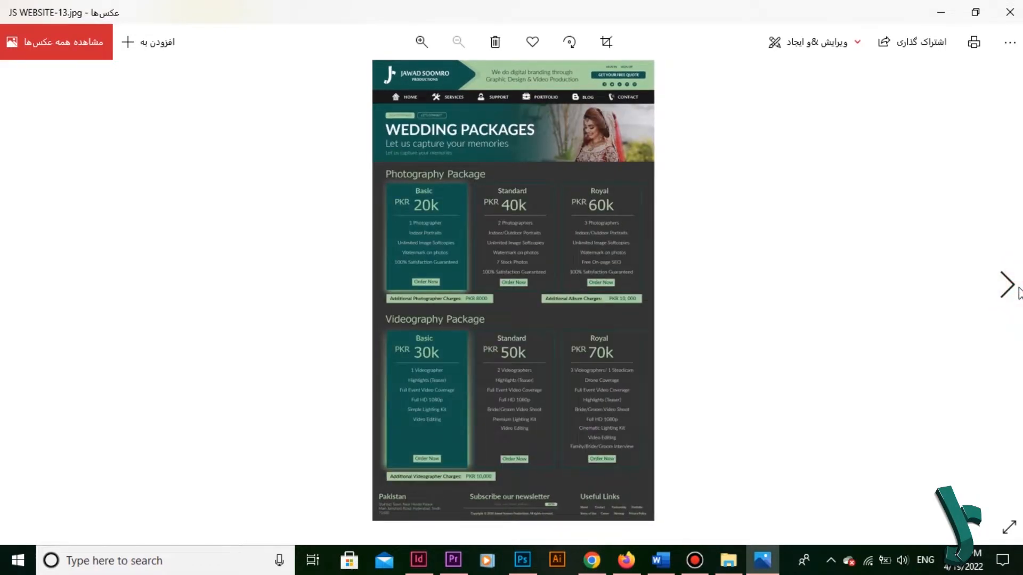
pyautogui.click(1009, 11)
# Try moving the header logo in website homepage.psd in Photoshop, and undo the move
pyautogui.moveTo(337, 106)
pyautogui.mouseDown()
pyautogui.moveTo(351, 106)
pyautogui.moveTo(338, 106)
pyautogui.mouseUp()
pyautogui.hotkey('ctrl', 'z')
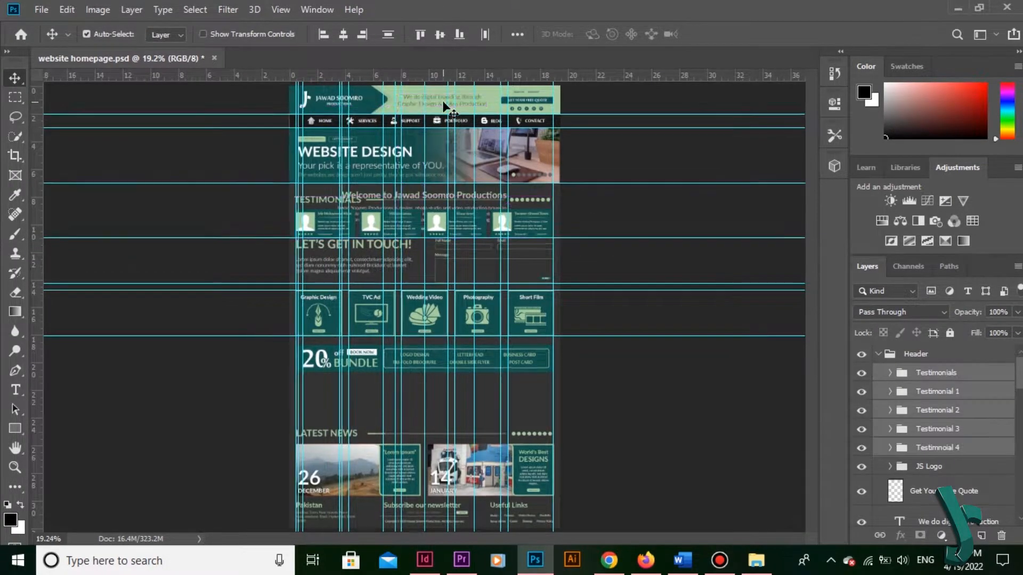
# Examine the testimonials and contact sections that overlap on the website homepage.psd page
pyautogui.hotkey('ctrl', '+')
pyautogui.hotkey('ctrl', '+')
pyautogui.moveTo(356, 139); pyautogui.dragTo(388, 395)
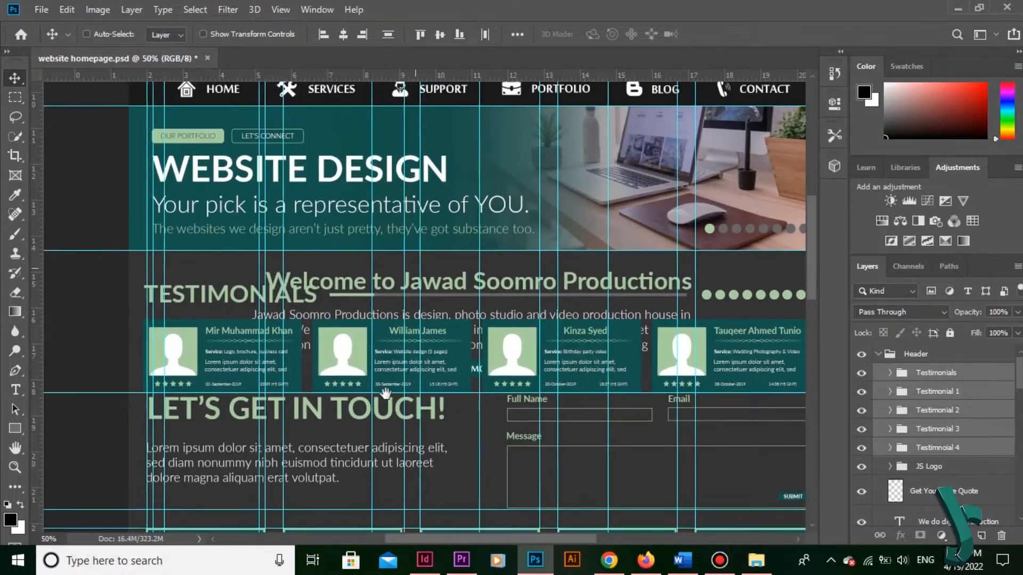
pyautogui.moveTo(255, 473); pyautogui.dragTo(259, 161)
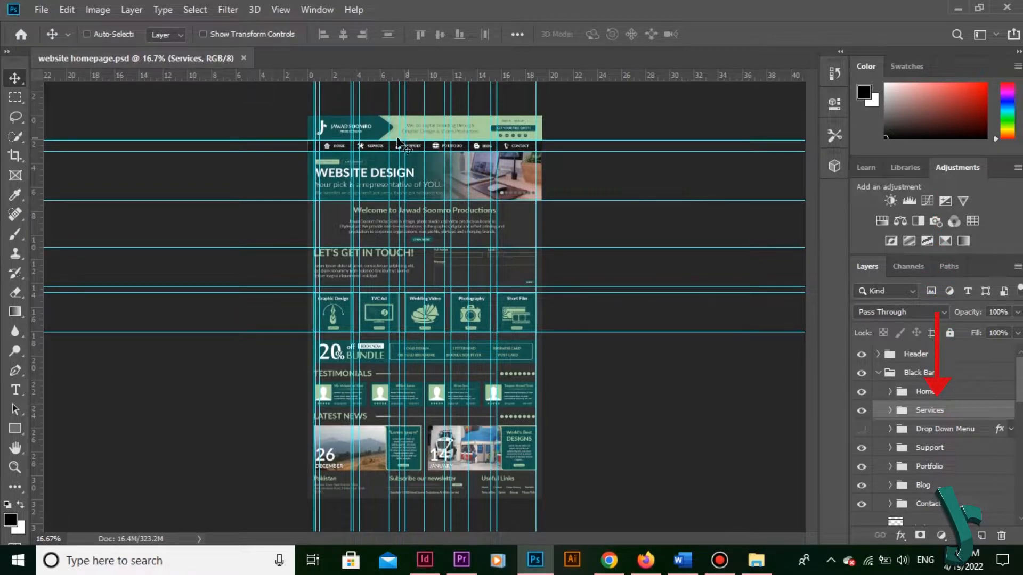
# Marquee-select the Services item in the black navigation bar along the surrounding guides
pyautogui.moveTo(358, 146); pyautogui.dragTo(358, 148)
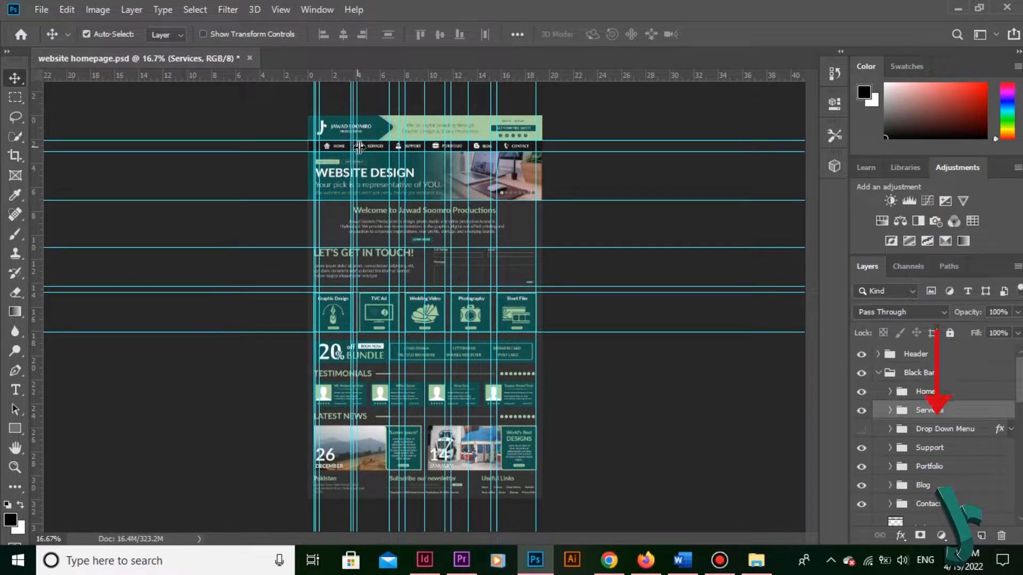
pyautogui.hotkey('ctrl', '+')
pyautogui.hotkey('ctrl', '+')
pyautogui.hotkey('ctrl', '+')
pyautogui.hotkey('ctrl', '+')
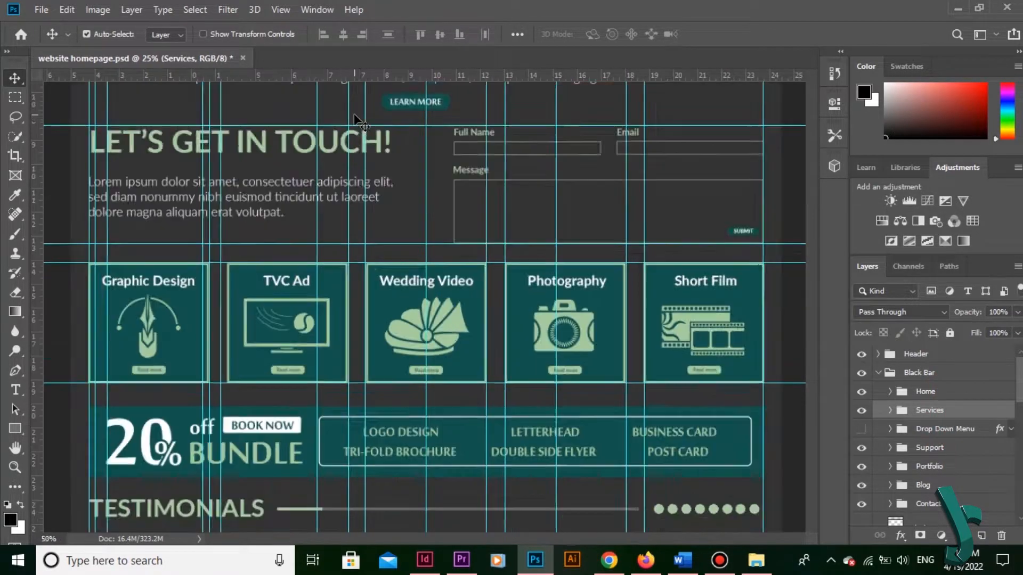
pyautogui.moveTo(372, 140); pyautogui.dragTo(519, 326)
pyautogui.moveTo(426, 217); pyautogui.dragTo(377, 358)
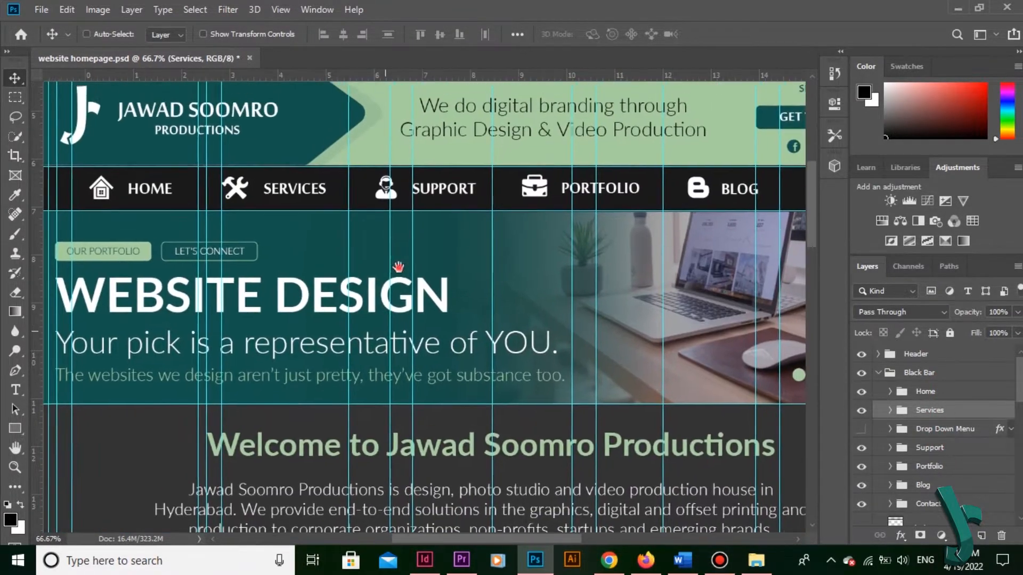
pyautogui.moveTo(397, 267); pyautogui.dragTo(409, 294)
pyautogui.click(15, 97)
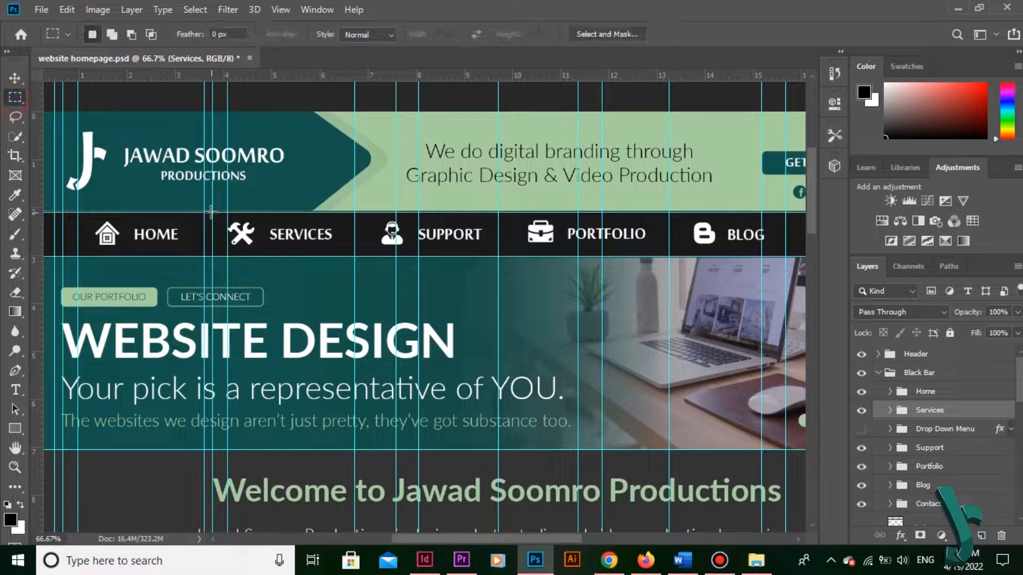
pyautogui.moveTo(205, 213); pyautogui.dragTo(355, 254)
# Copy the CSS of the Services layer group in the Black Bar group
pyautogui.click(940, 426)
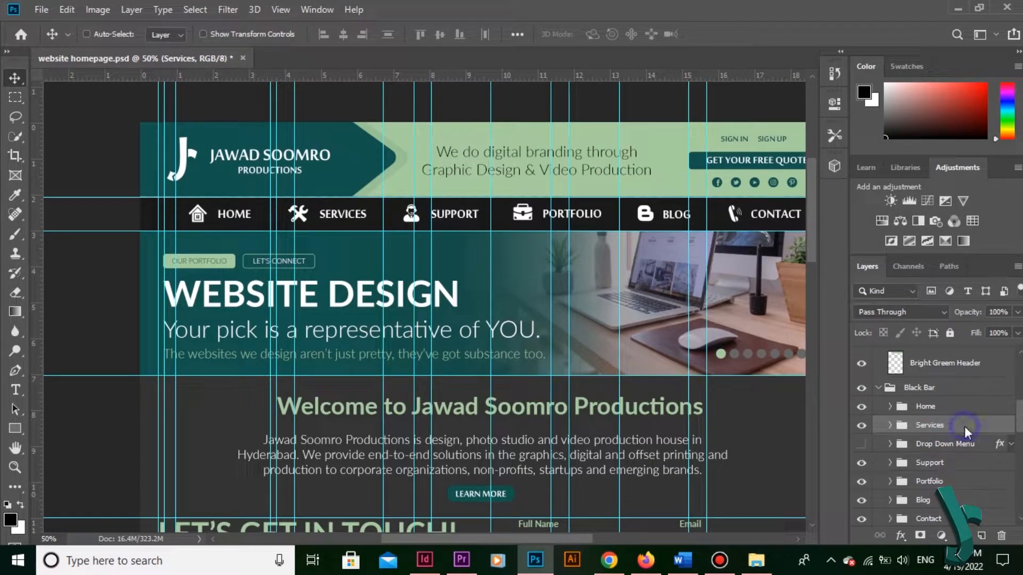
pyautogui.rightClick(966, 432)
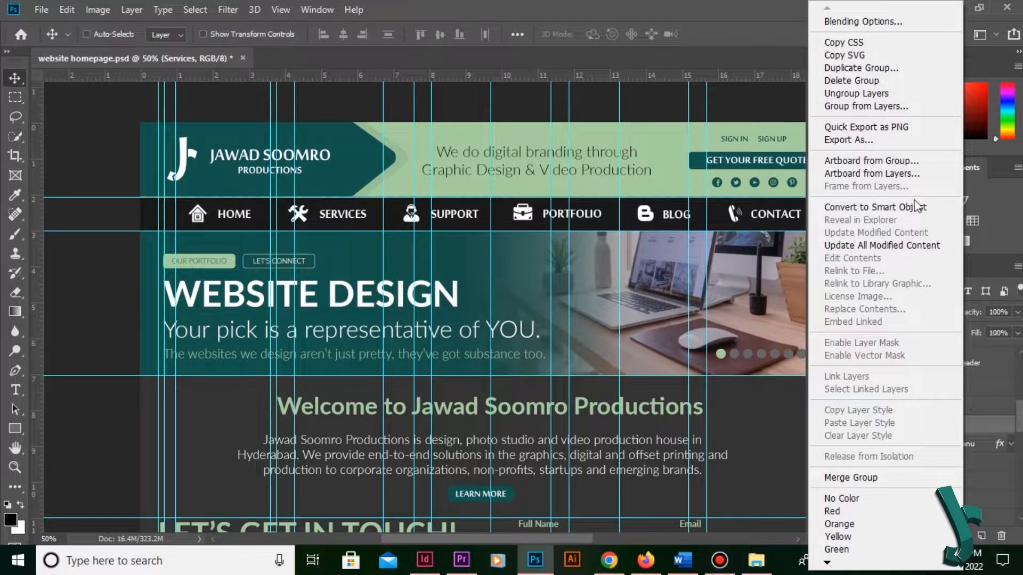
pyautogui.click(868, 43)
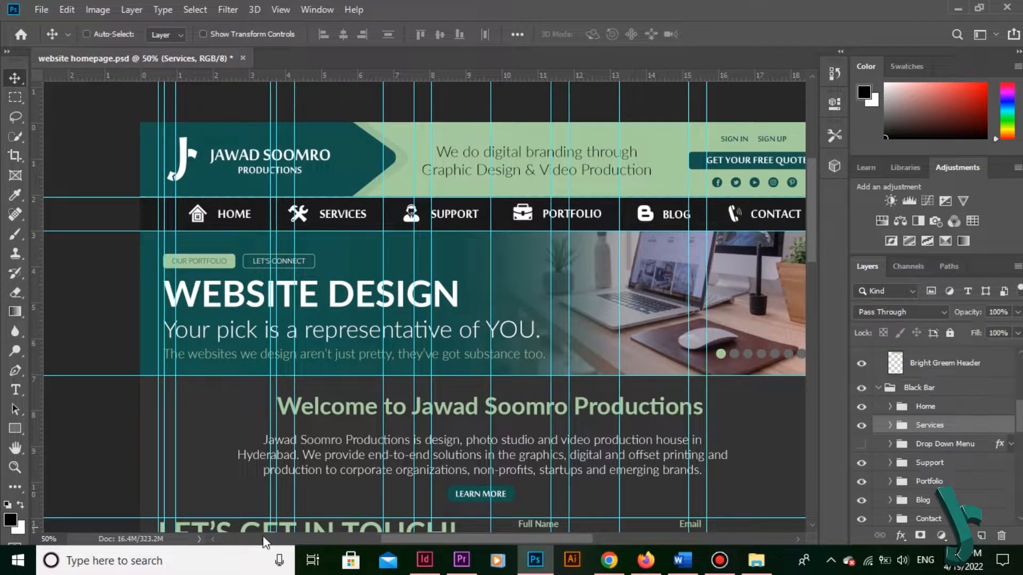
# Open Notepad from Windows Accessories, paste the copied CSS into a blank document and view it in a maximized window
pyautogui.click(6, 567)
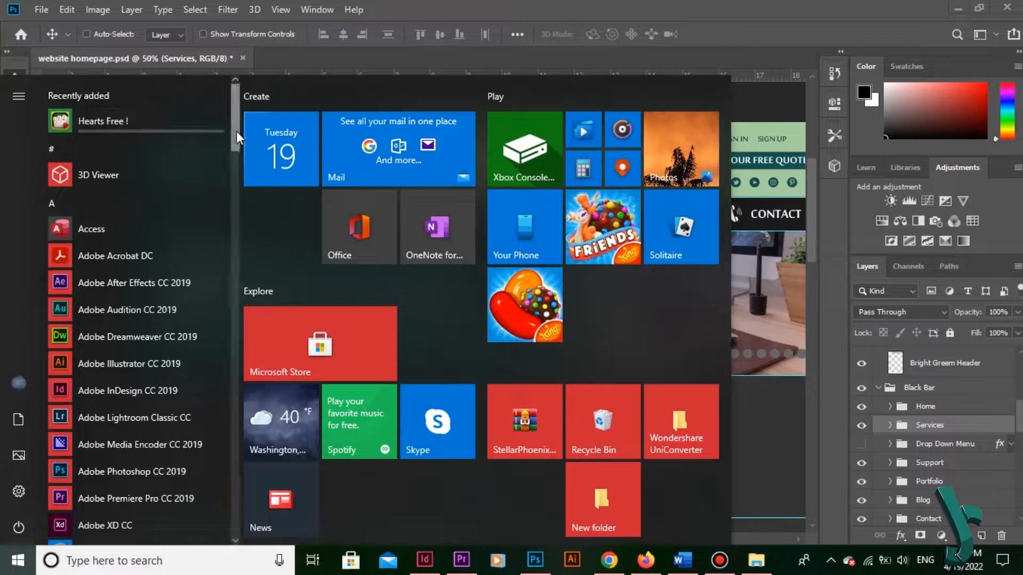
pyautogui.moveTo(236, 131); pyautogui.dragTo(226, 325)
pyautogui.scroll(-15, 213, 443)
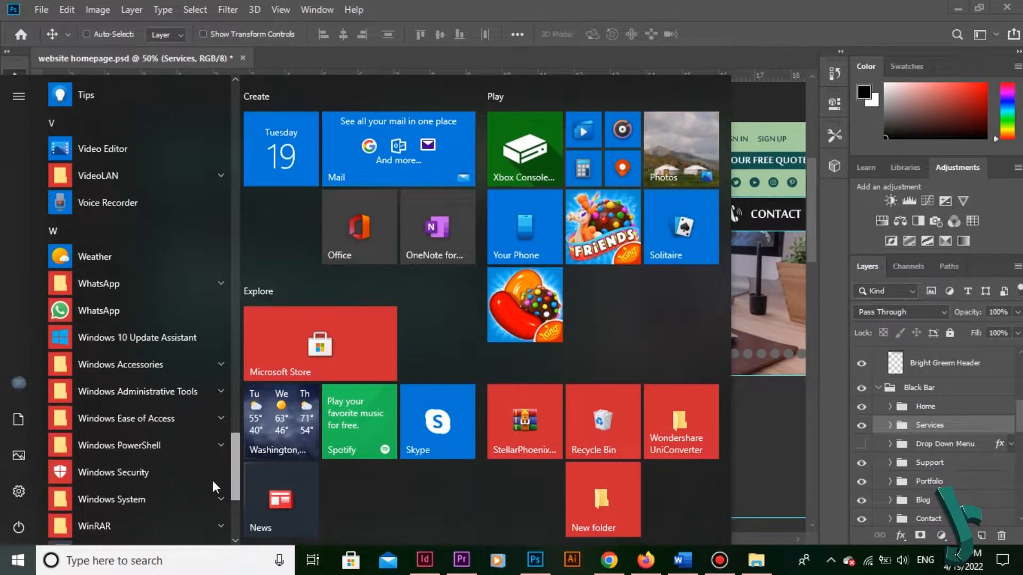
pyautogui.click(212, 365)
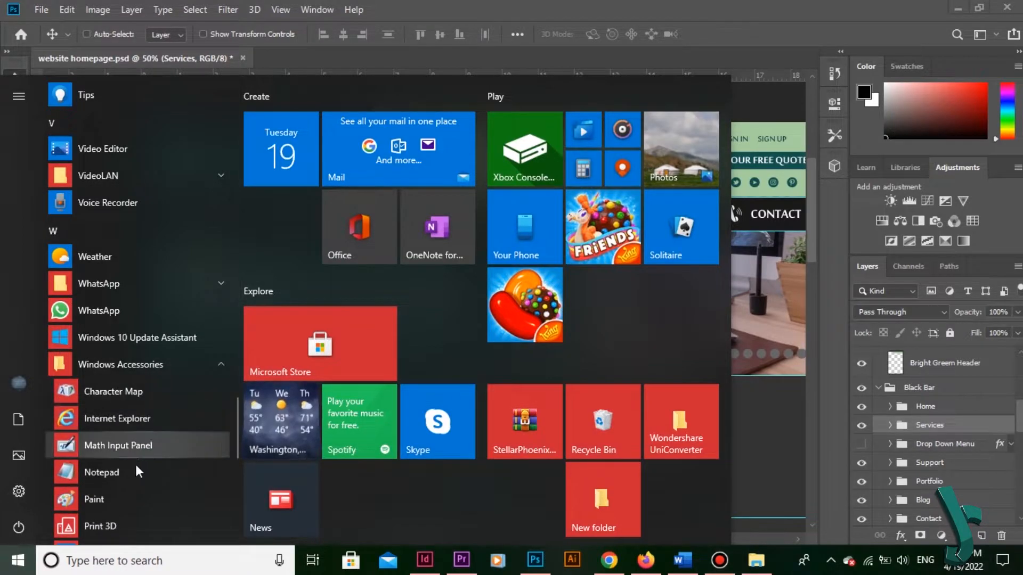
pyautogui.click(131, 477)
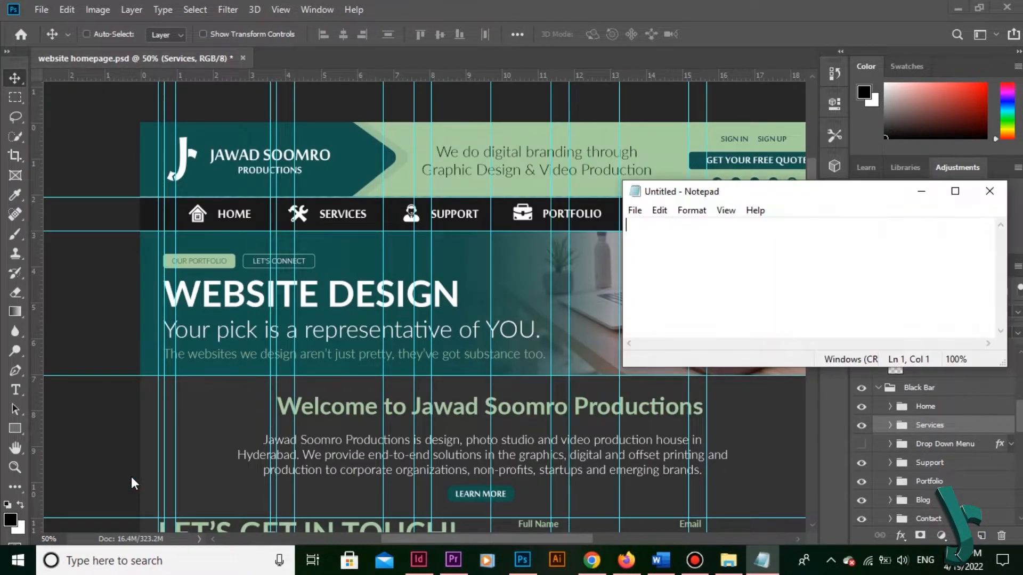
pyautogui.click(734, 242)
pyautogui.hotkey('ctrl', 'v')
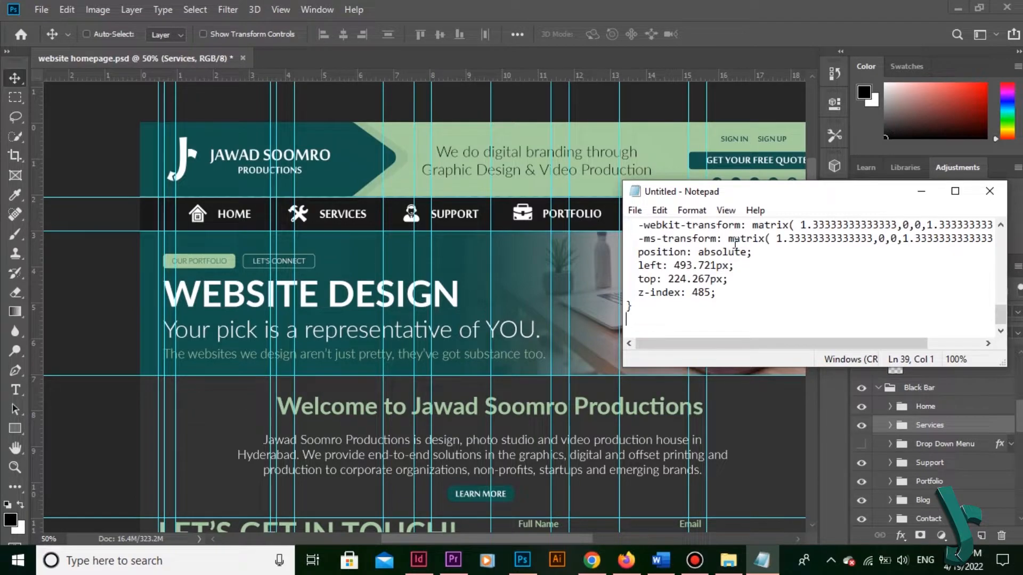
pyautogui.click(955, 191)
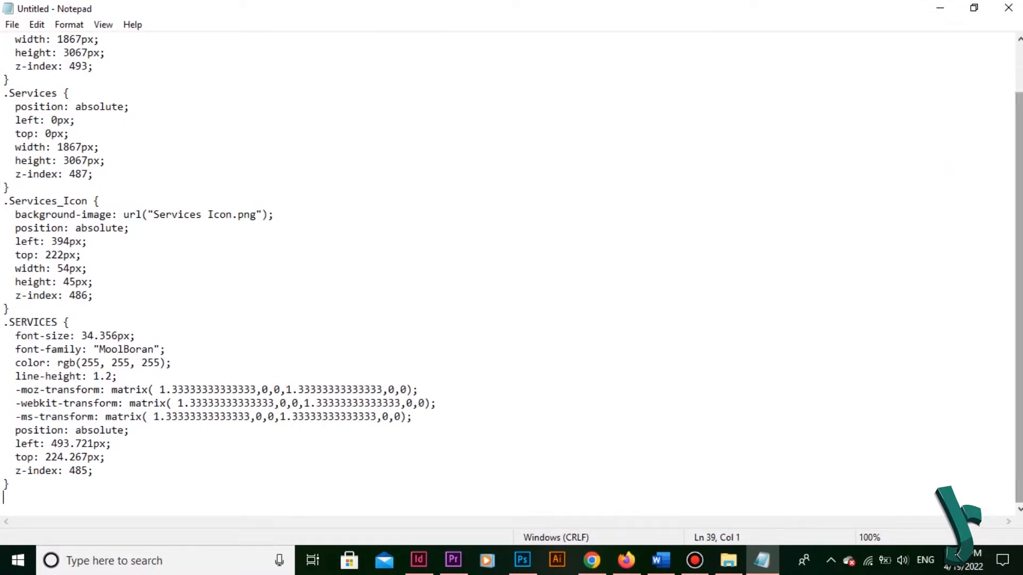
pyautogui.scroll(2, 586, 192)
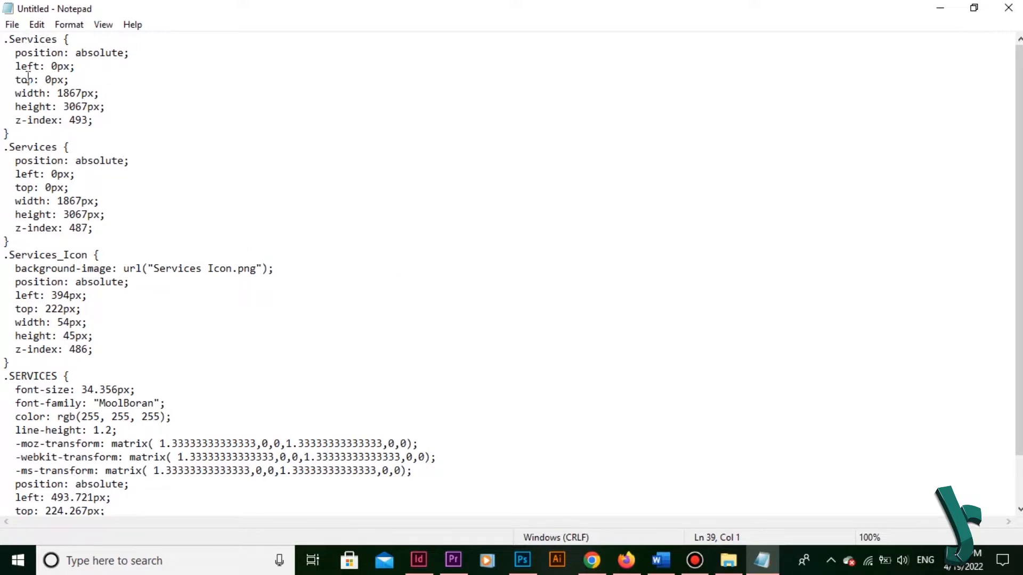
# Copy all the CSS text and paste it in Dreamweaver into the empty line below the Services menu item in index.html
pyautogui.hotkey('ctrl', 'a')
pyautogui.rightClick(70, 285)
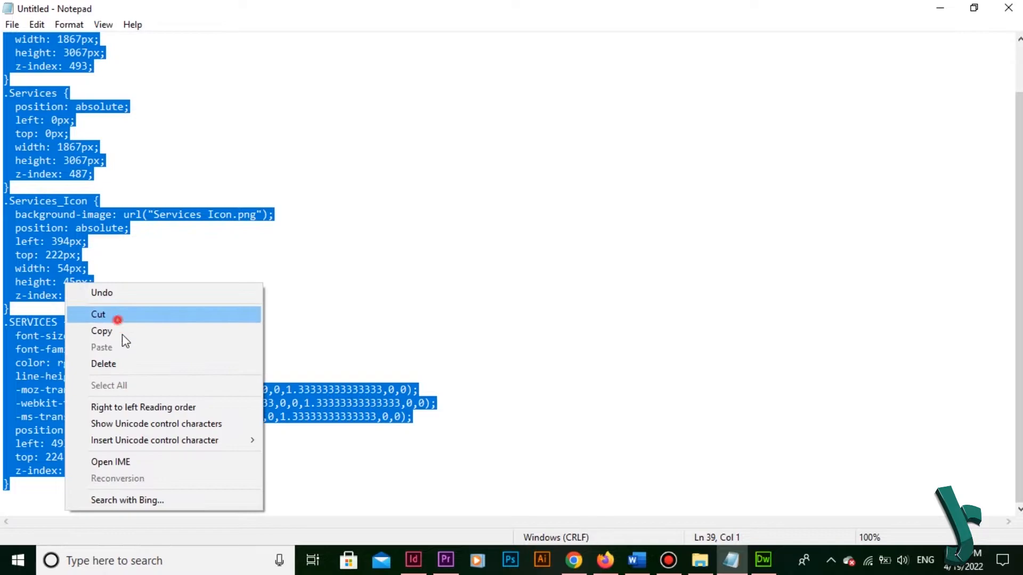
pyautogui.click(180, 333)
pyautogui.click(762, 559)
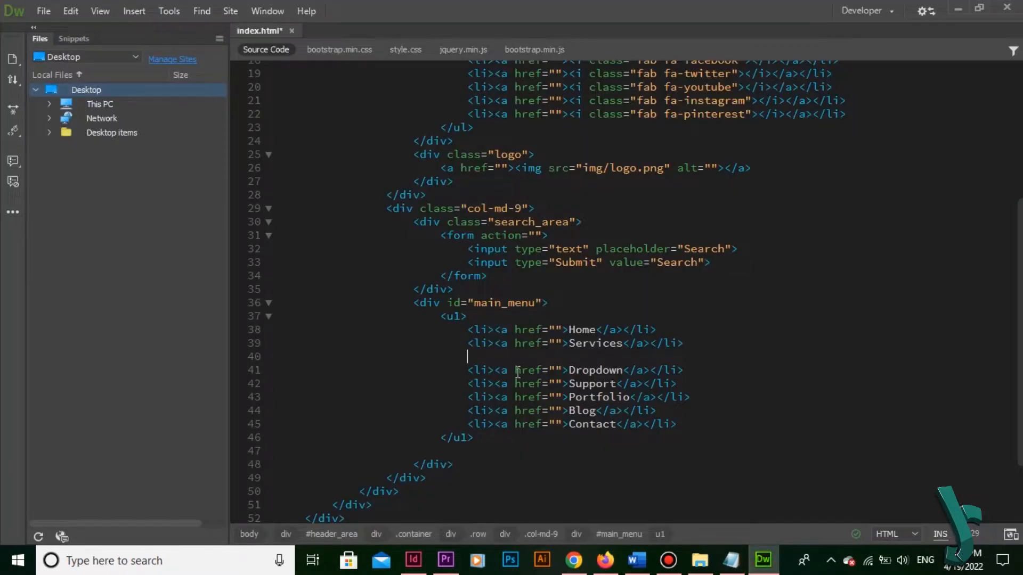
pyautogui.hotkey('ctrl', 'v')
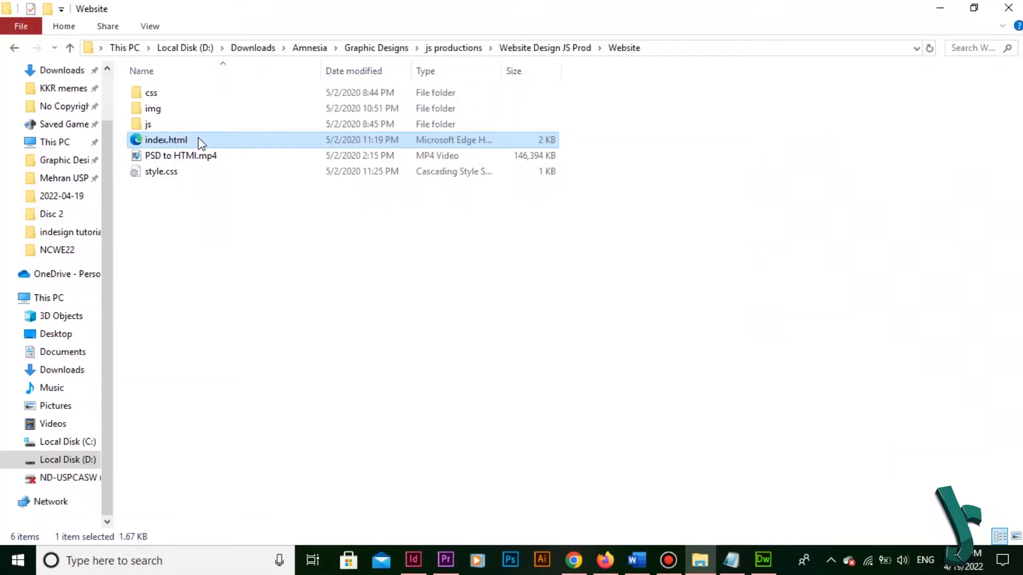
# Open index.html from the Website folder in Edge and test the Services link
pyautogui.doubleClick(202, 139)
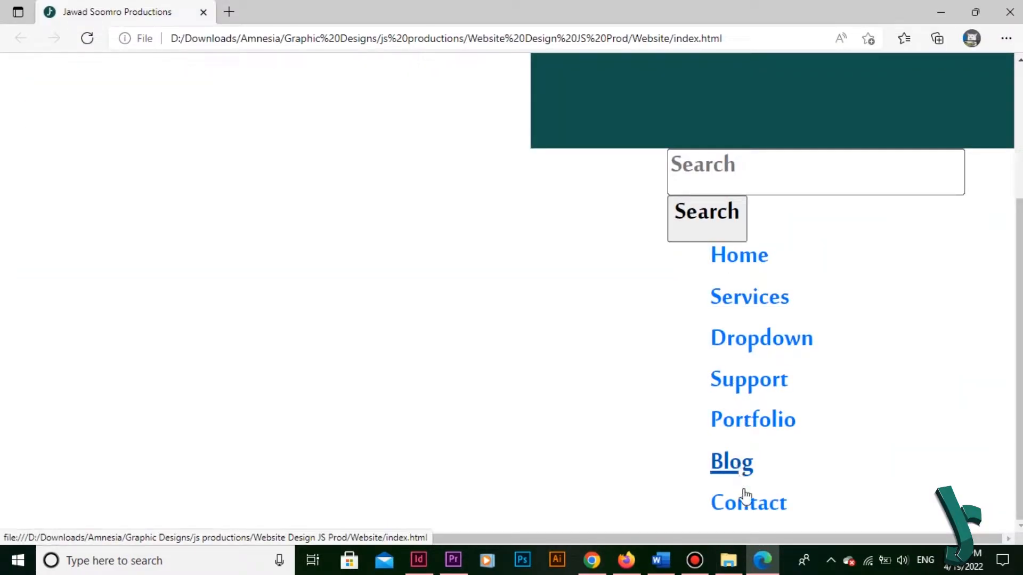
pyautogui.click(753, 299)
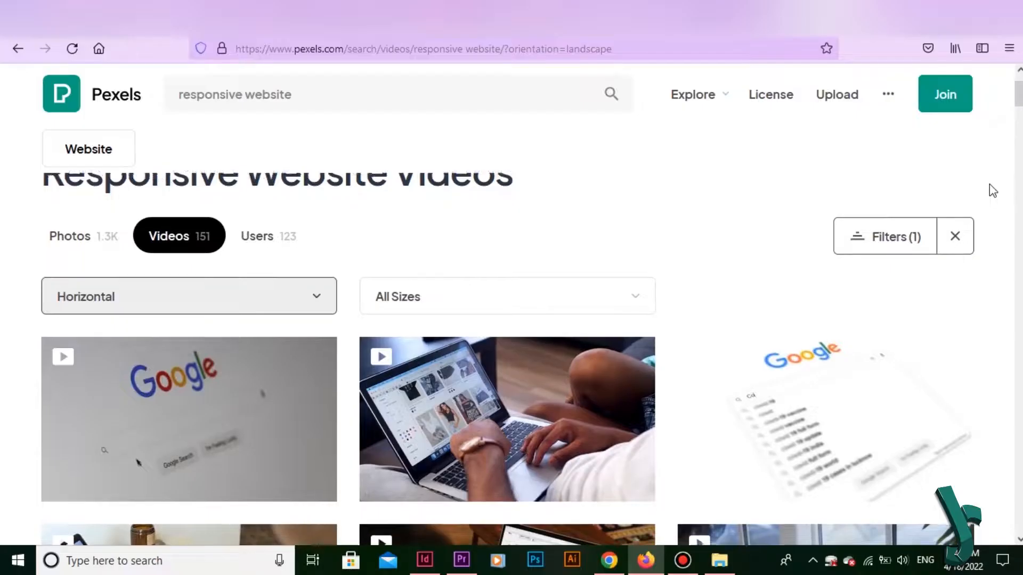
# Browse the Pexels responsive website videos in Firefox with the horizontal, vertical and unfiltered orientations to compare how the thumbnails are arranged
pyautogui.scroll(-10, 991, 186)
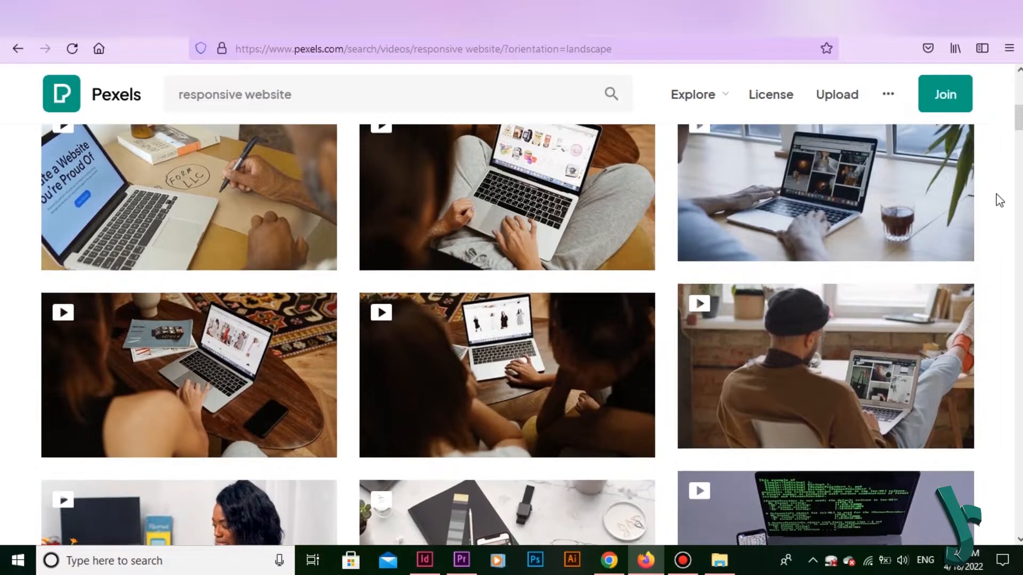
pyautogui.scroll(-12, 997, 199)
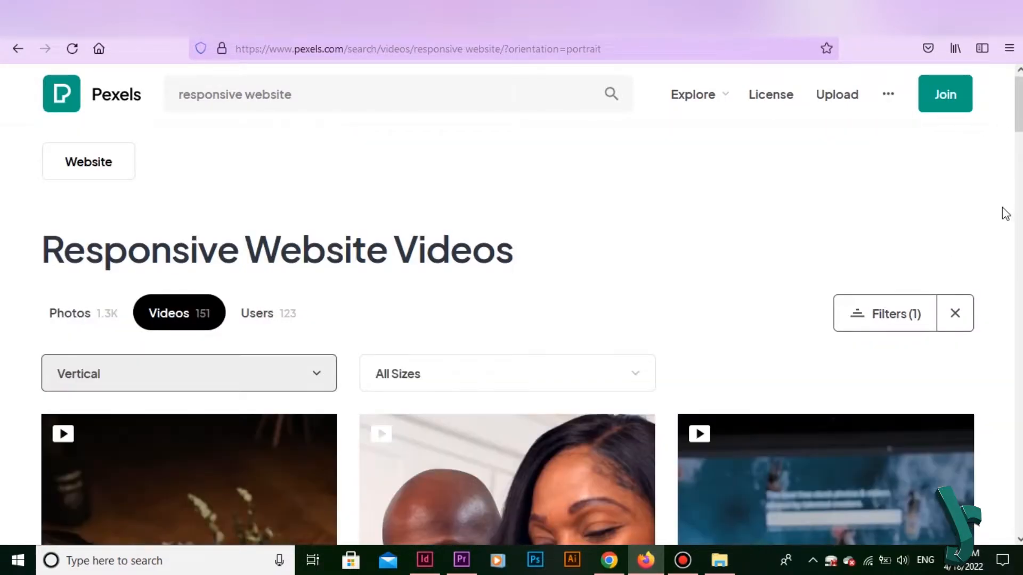
pyautogui.scroll(-5, 1000, 212)
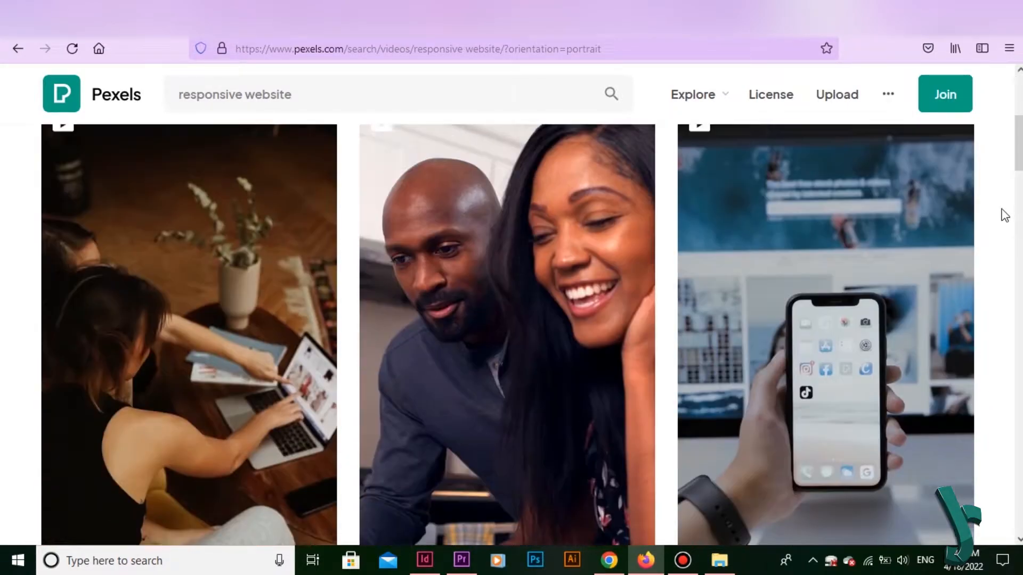
pyautogui.scroll(-10, 1004, 215)
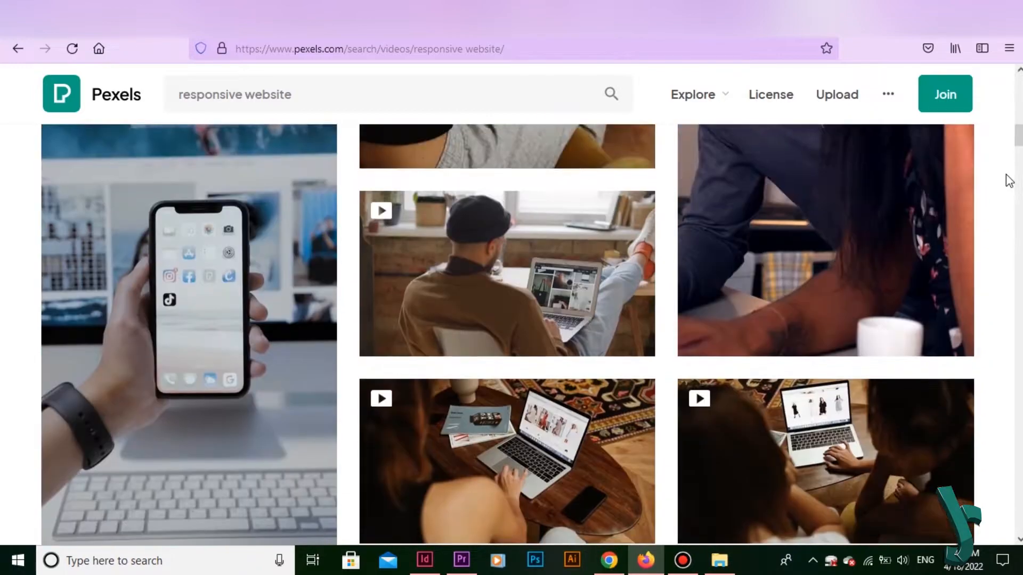
pyautogui.scroll(-3, 1008, 180)
pyautogui.scroll(-10, 1009, 180)
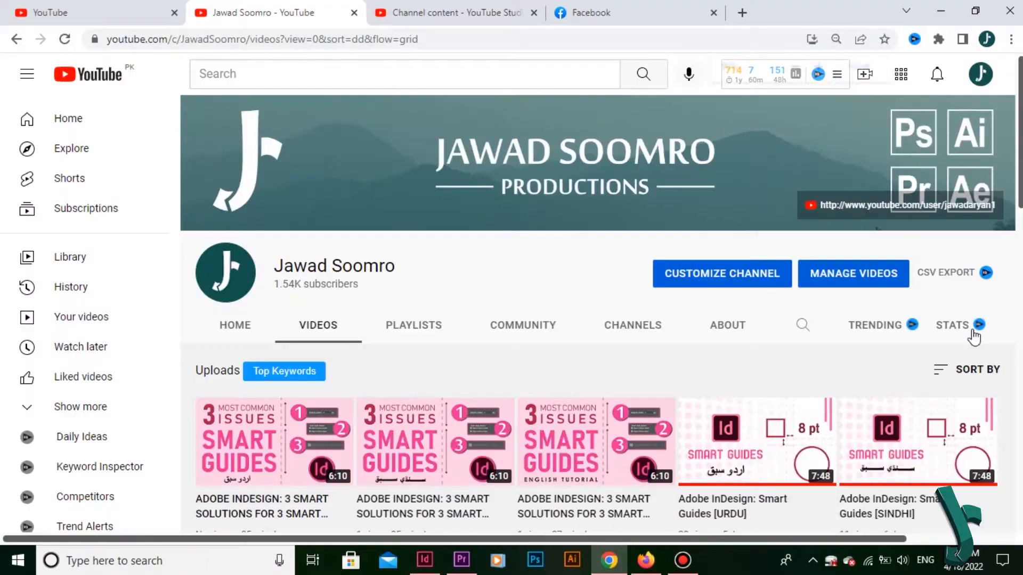
# Test the YouTube channel page's responsive layout in Chrome at different zoom levels and with the side navigation collapsed and expanded
pyautogui.hotkey('ctrl', '-')
pyautogui.hotkey('ctrl', '-')
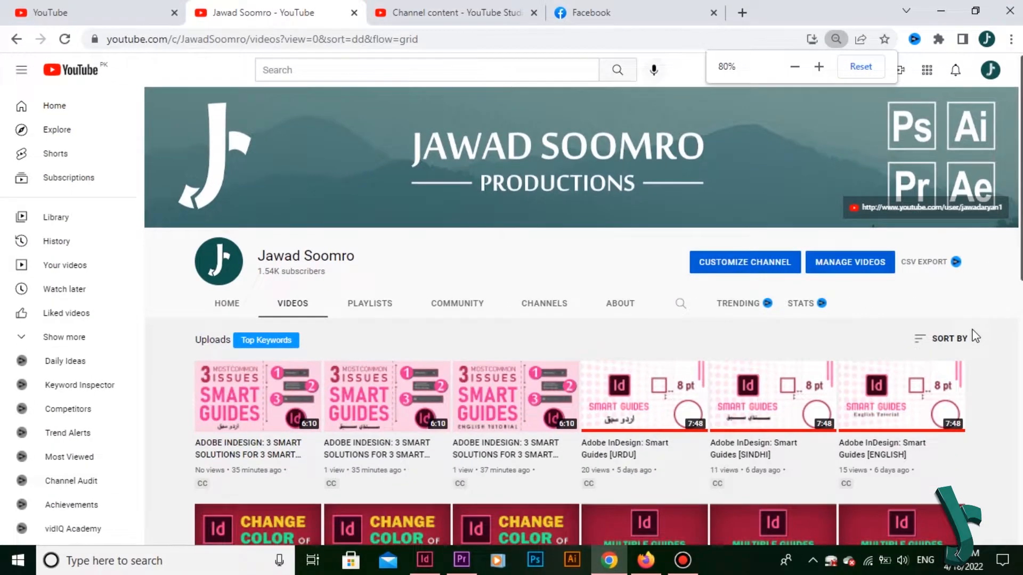
pyautogui.hotkey('ctrl', '+')
pyautogui.click(24, 71)
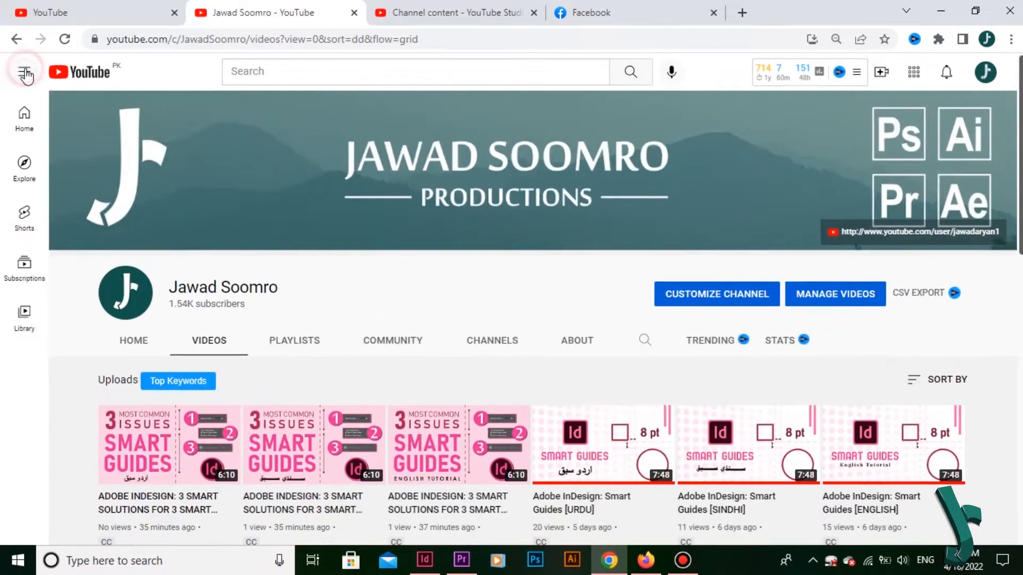
pyautogui.click(24, 71)
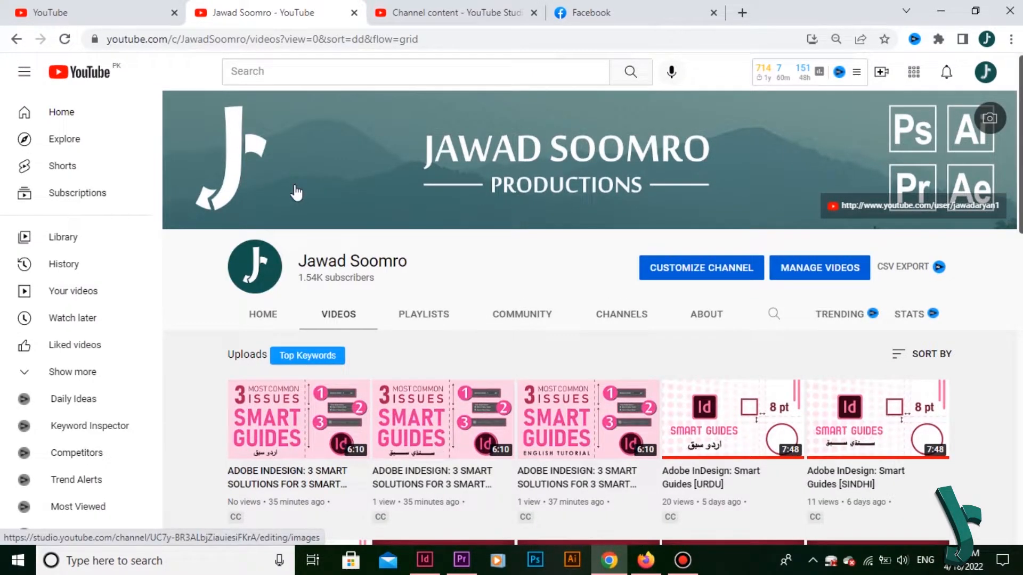
pyautogui.hotkey('ctrl', '+')
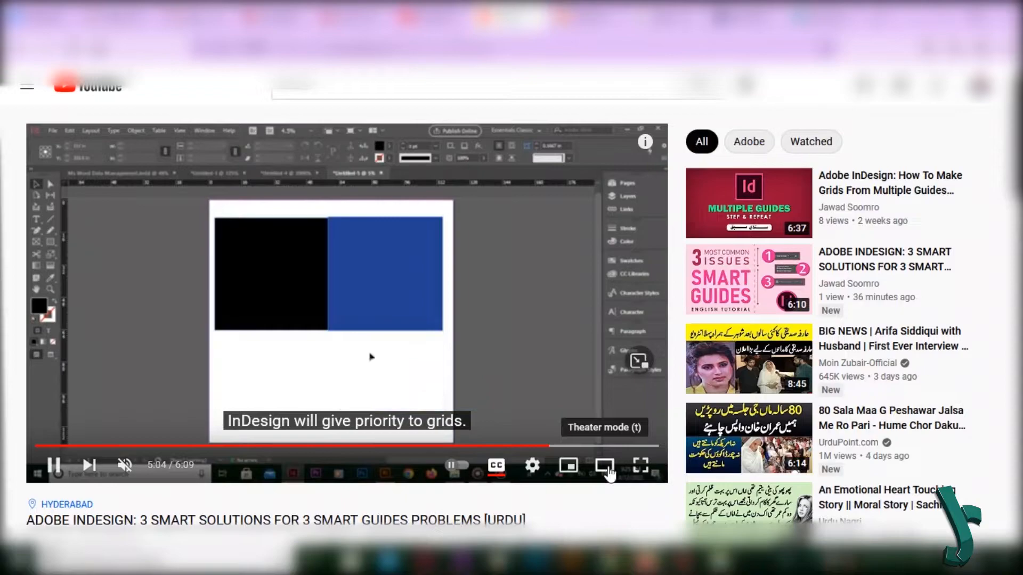
# Switch the playing InDesign smart guides video to theater mode and to the miniplayer
pyautogui.click(608, 467)
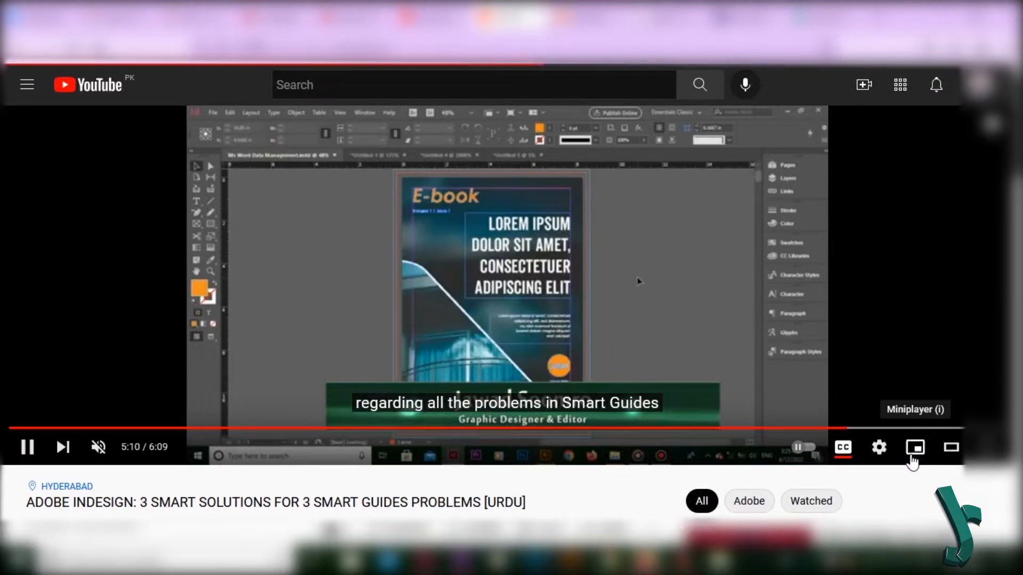
pyautogui.press('i')
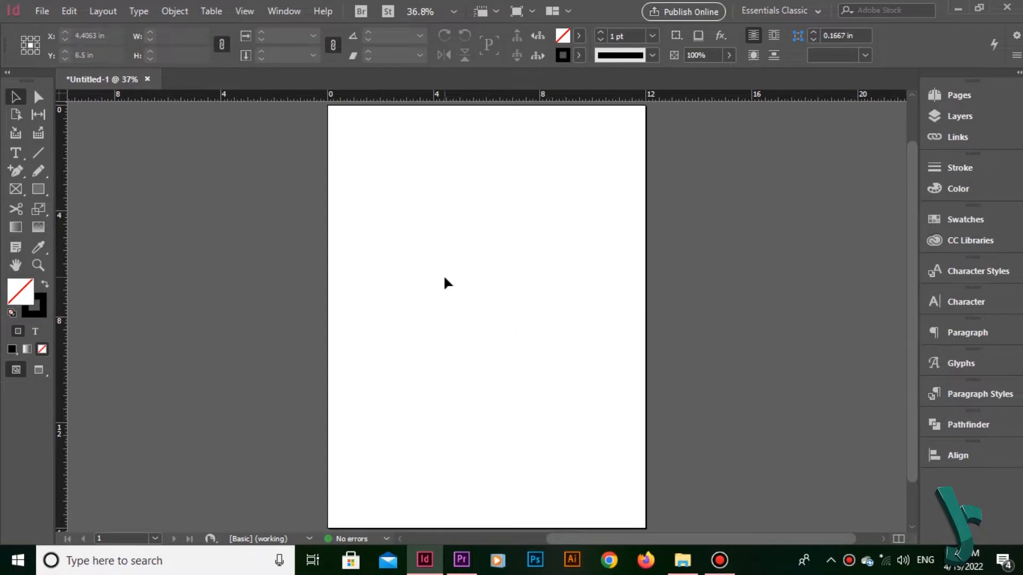
# Show the baseline grid on the blank document page
pyautogui.click(244, 12)
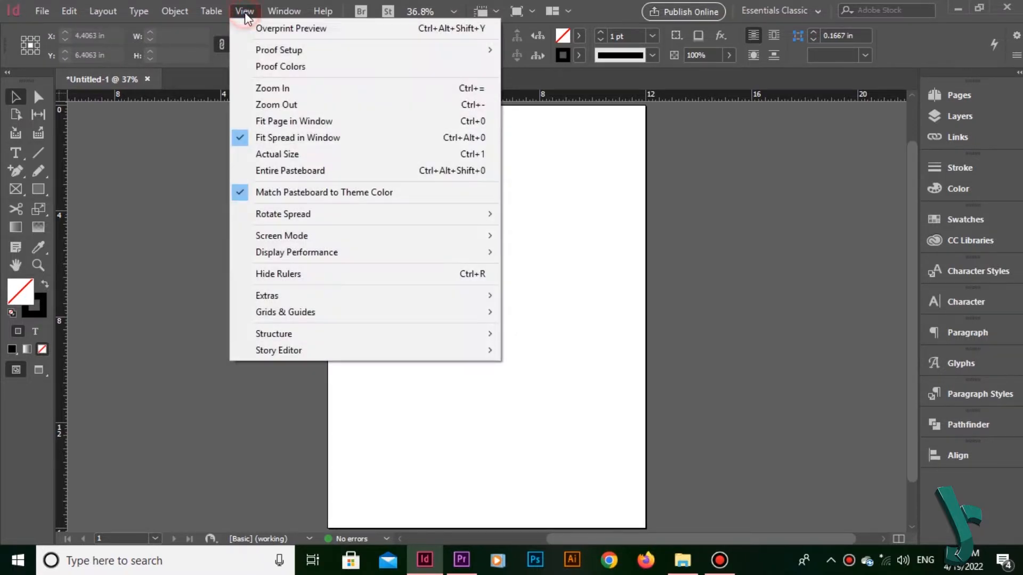
pyautogui.moveTo(366, 309)
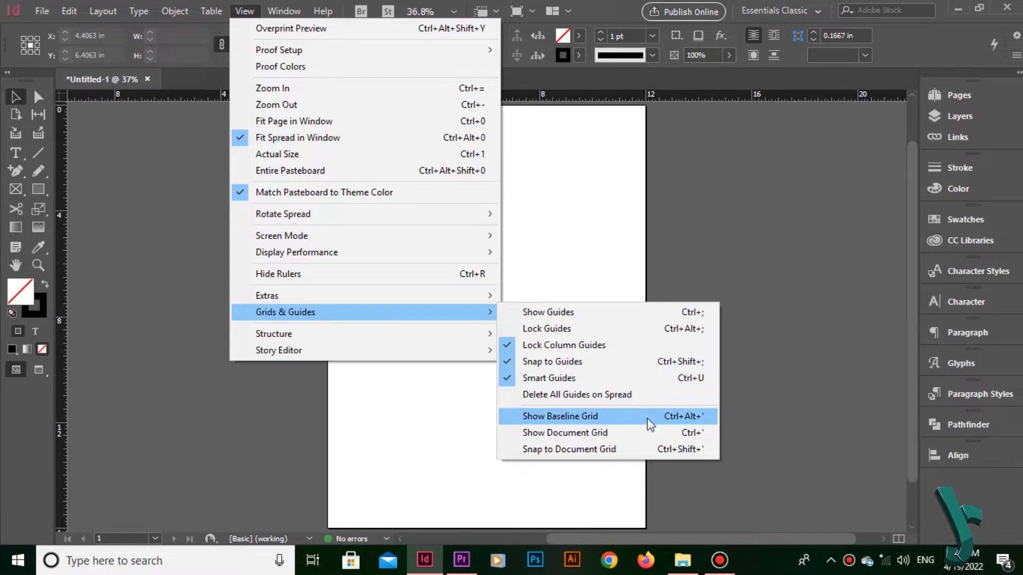
pyautogui.hotkey('ctrl', 'alt', "'")
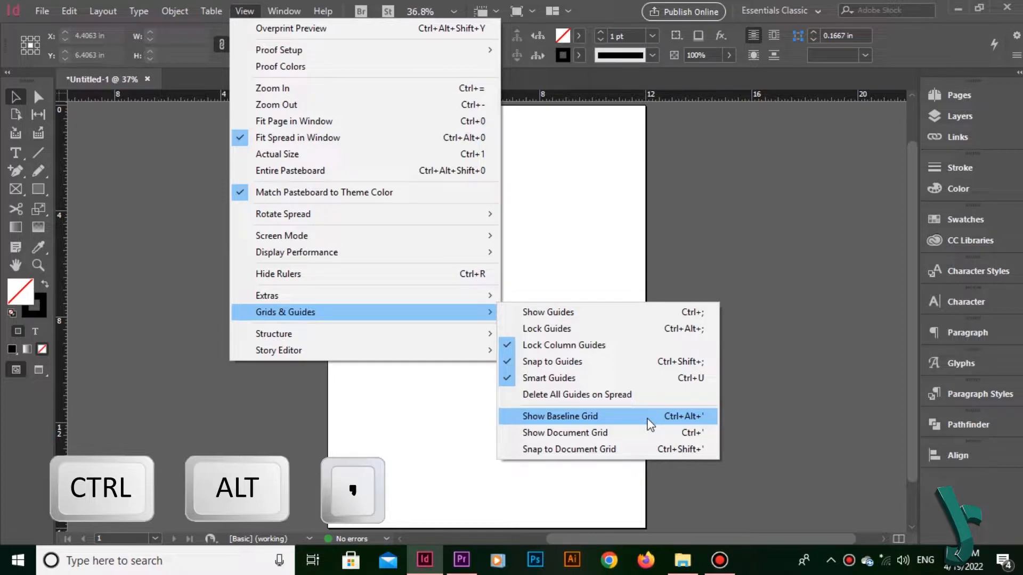
pyautogui.click(648, 419)
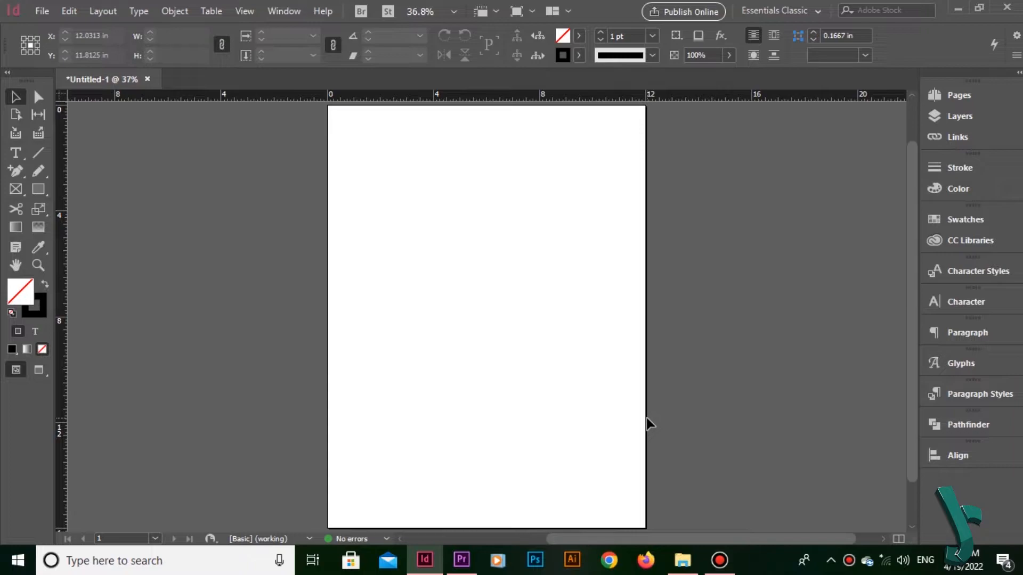
pyautogui.click(246, 12)
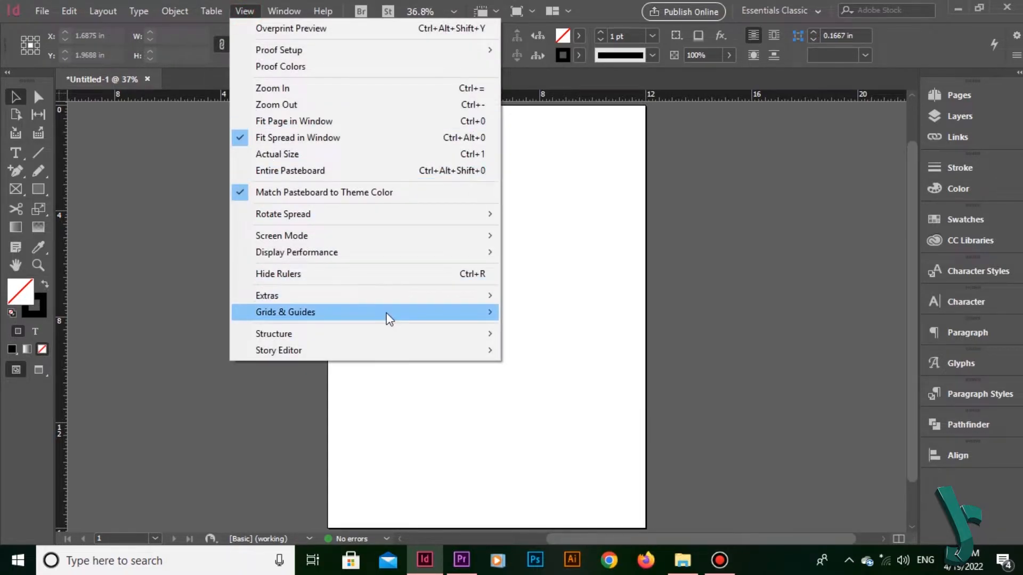
pyautogui.moveTo(493, 317)
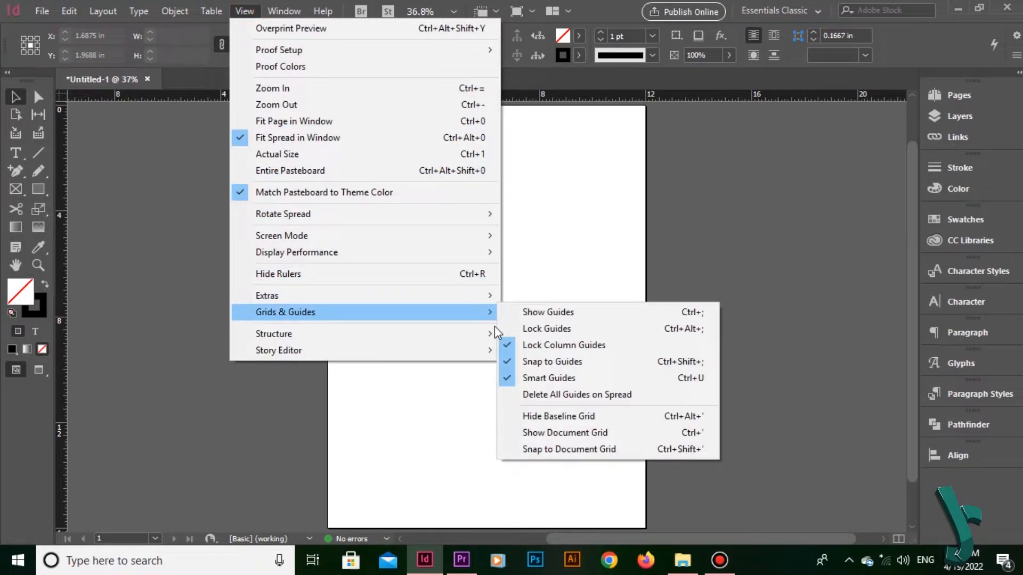
pyautogui.hotkey('ctrl', 'alt', "'")
pyautogui.click(606, 418)
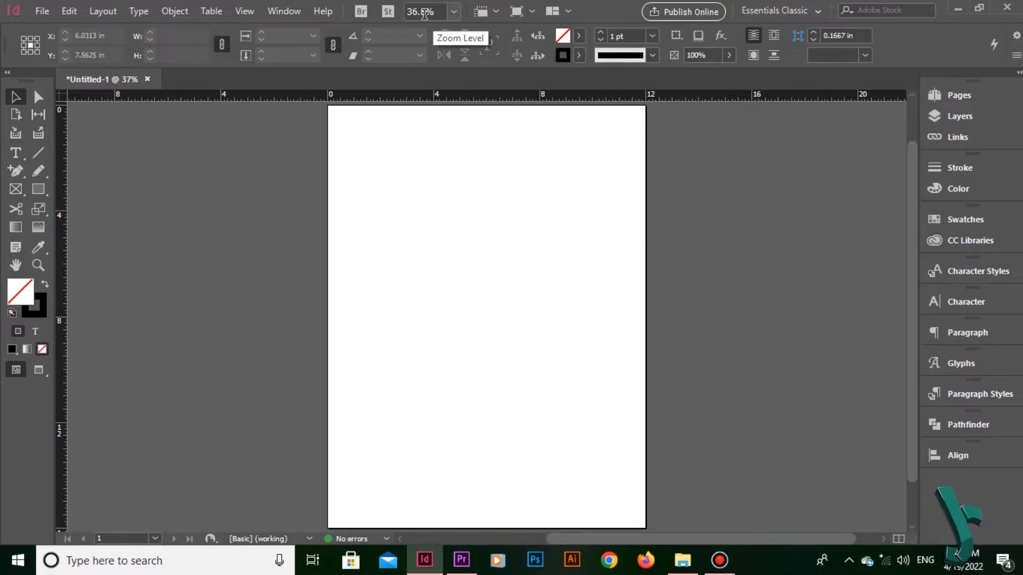
# View the page at 75% and 50% zoom to compare the baseline grid's visibility, and return to the whole-page view
pyautogui.click(455, 15)
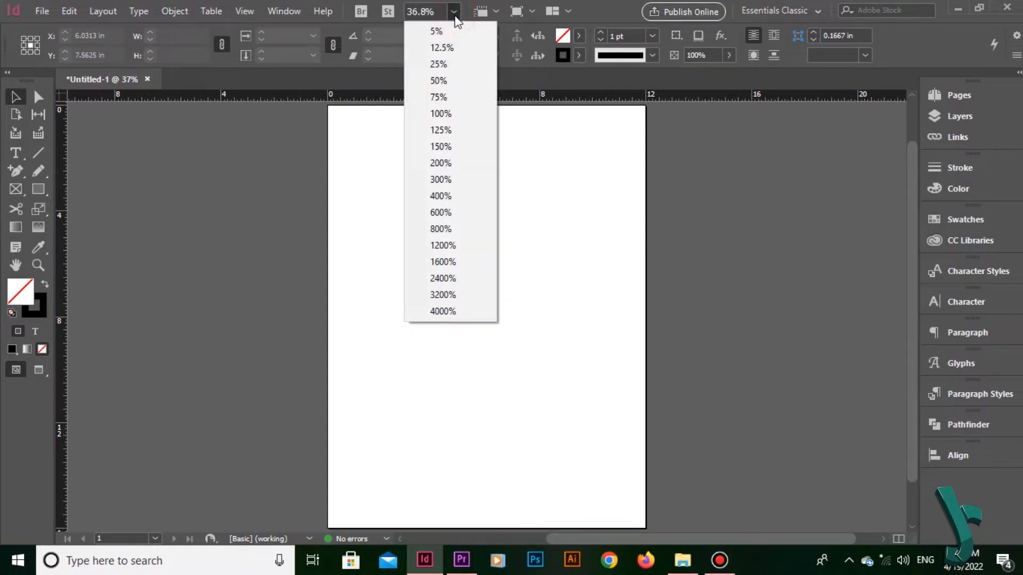
pyautogui.click(465, 99)
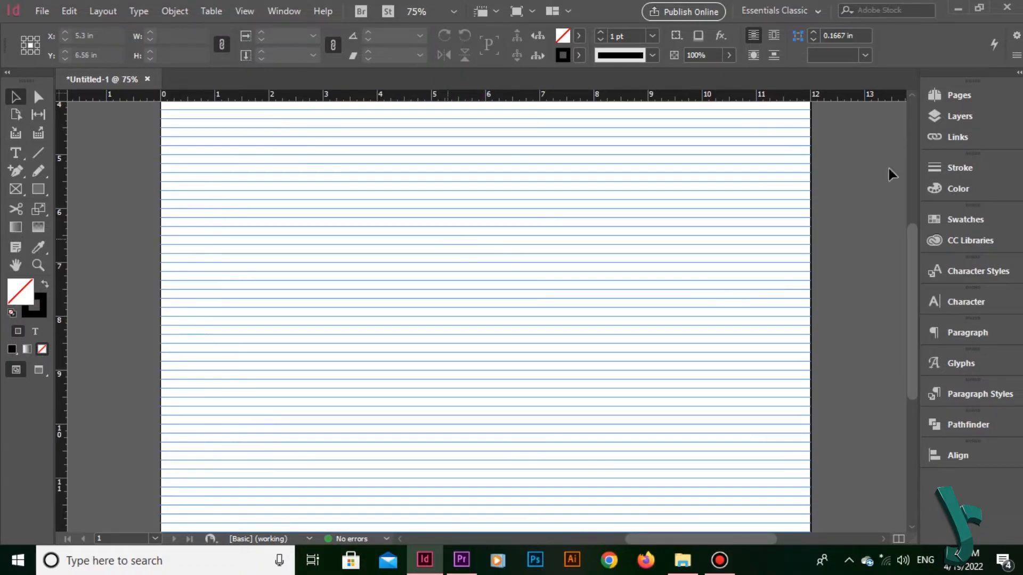
pyautogui.moveTo(914, 252); pyautogui.dragTo(884, 344)
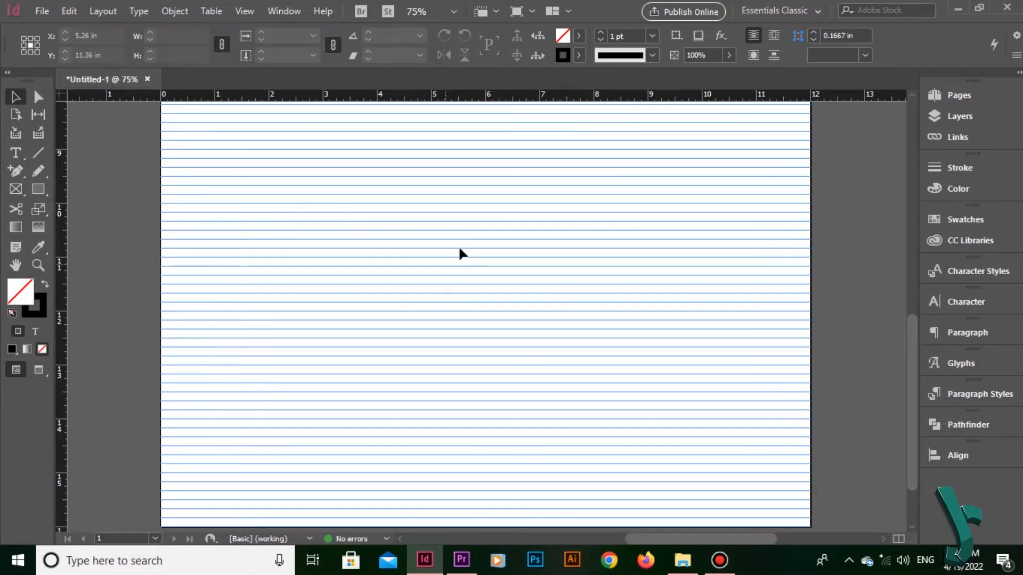
pyautogui.click(452, 12)
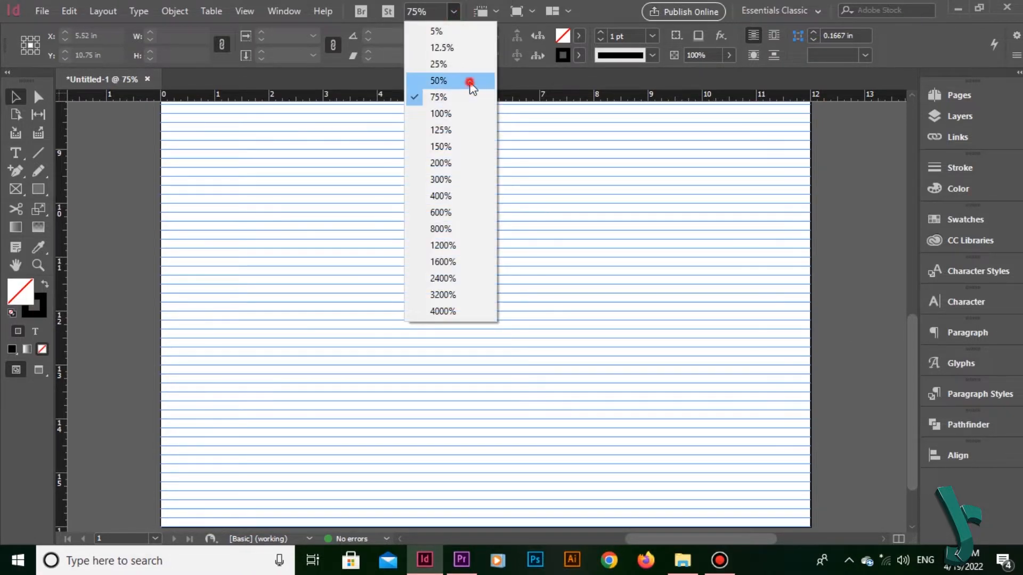
pyautogui.click(468, 82)
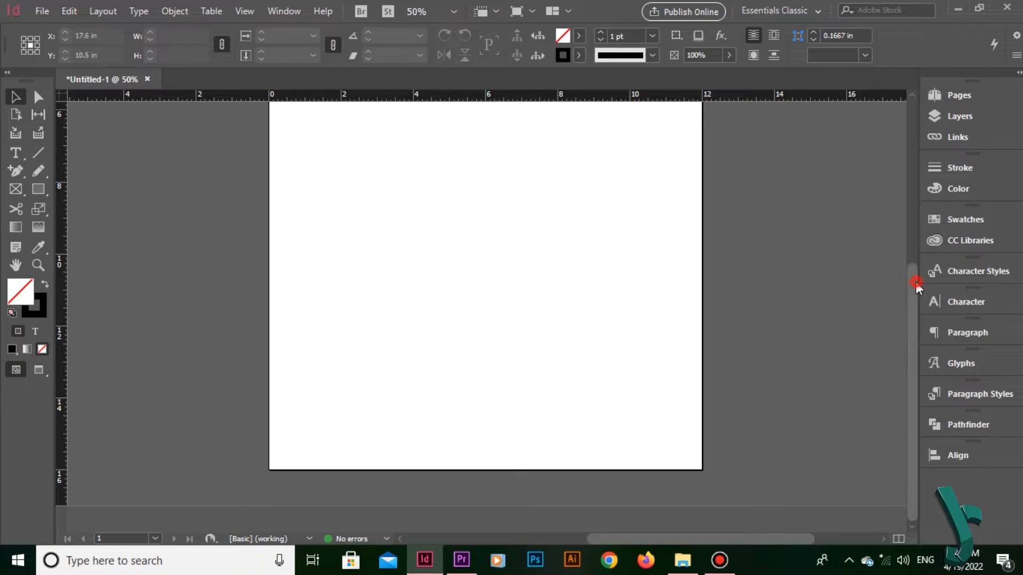
pyautogui.moveTo(913, 283); pyautogui.dragTo(906, 159)
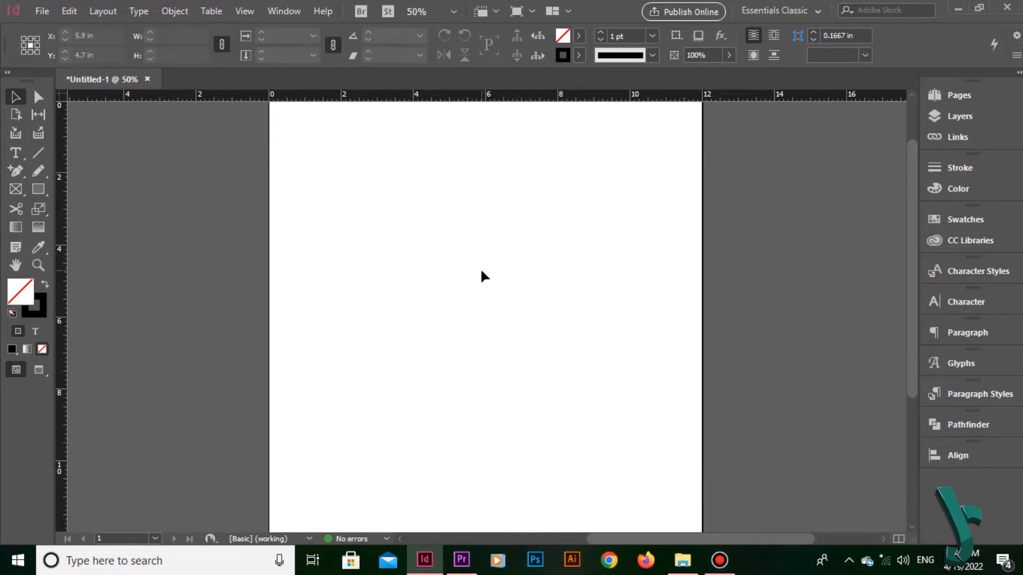
pyautogui.scroll(-2, 481, 271)
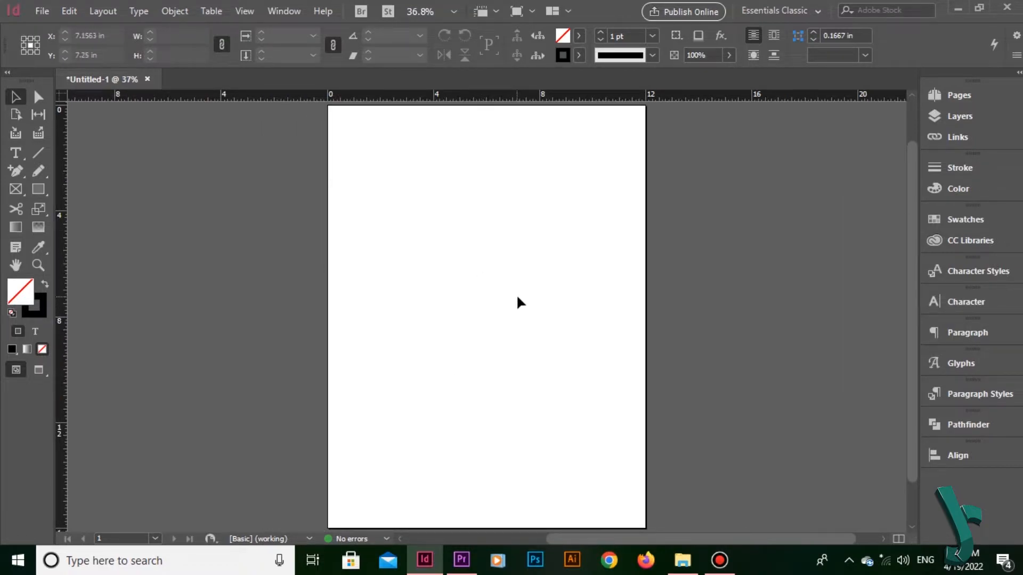
# Set the baseline grid's view threshold to 50% in the Grids preferences and apply it
pyautogui.click(431, 278)
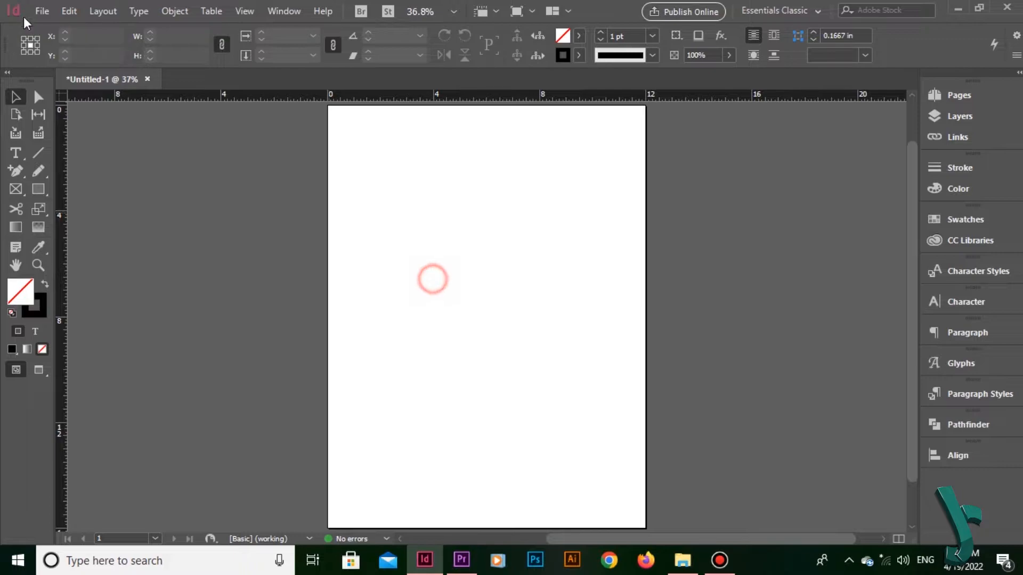
pyautogui.click(69, 10)
pyautogui.moveTo(222, 553)
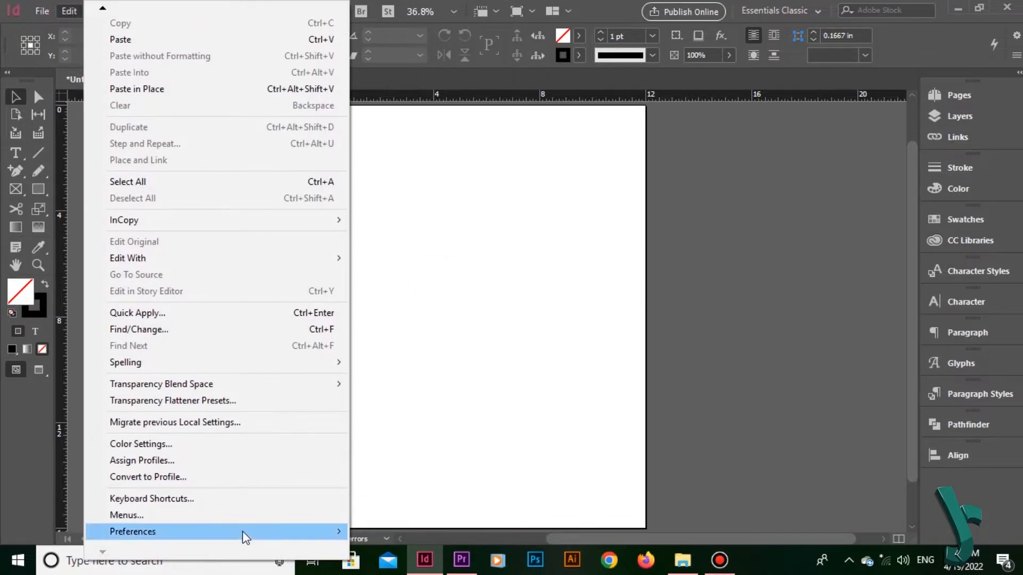
pyautogui.moveTo(247, 532)
pyautogui.click(430, 311)
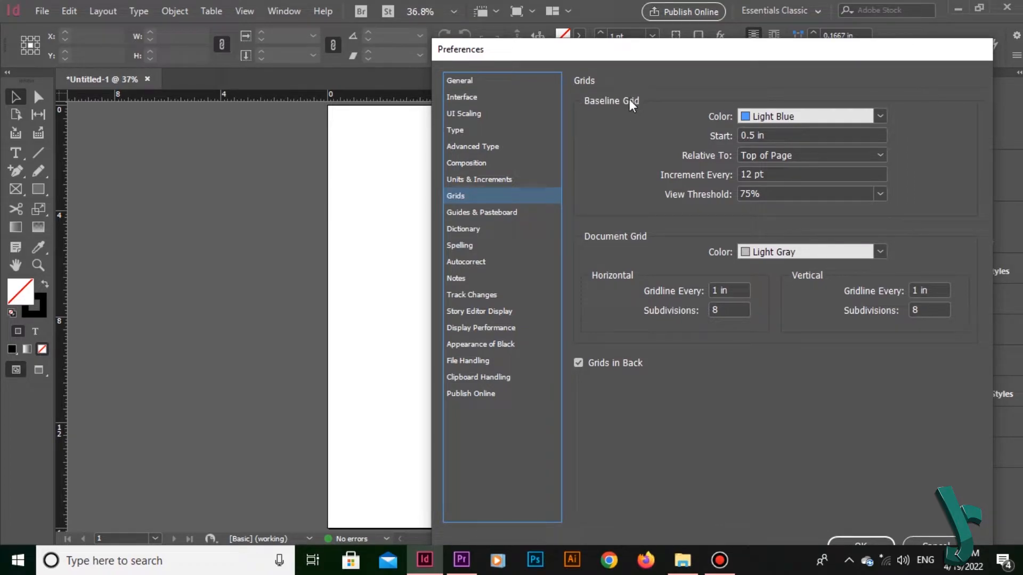
pyautogui.click(780, 194)
pyautogui.click(880, 194)
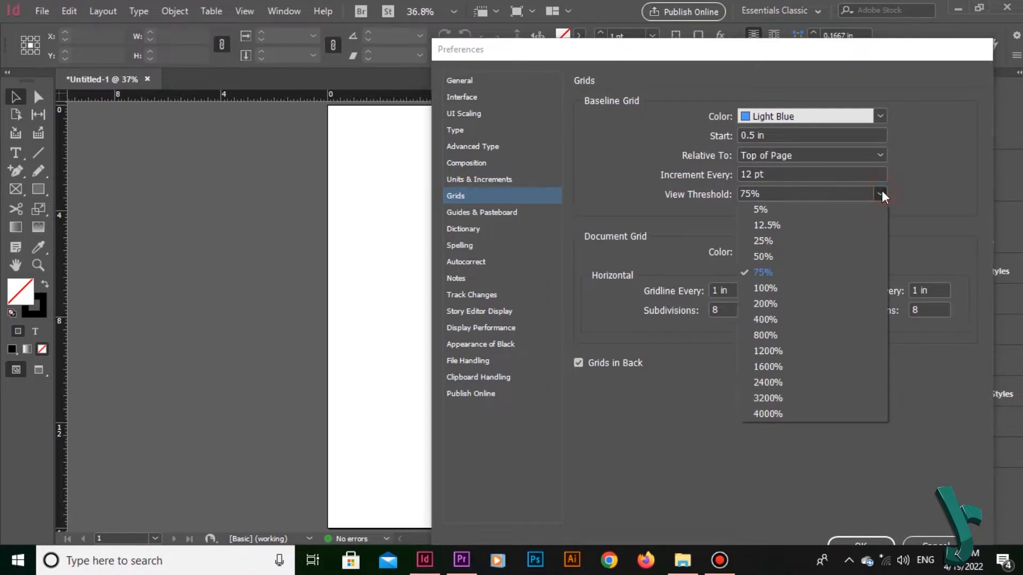
pyautogui.click(811, 255)
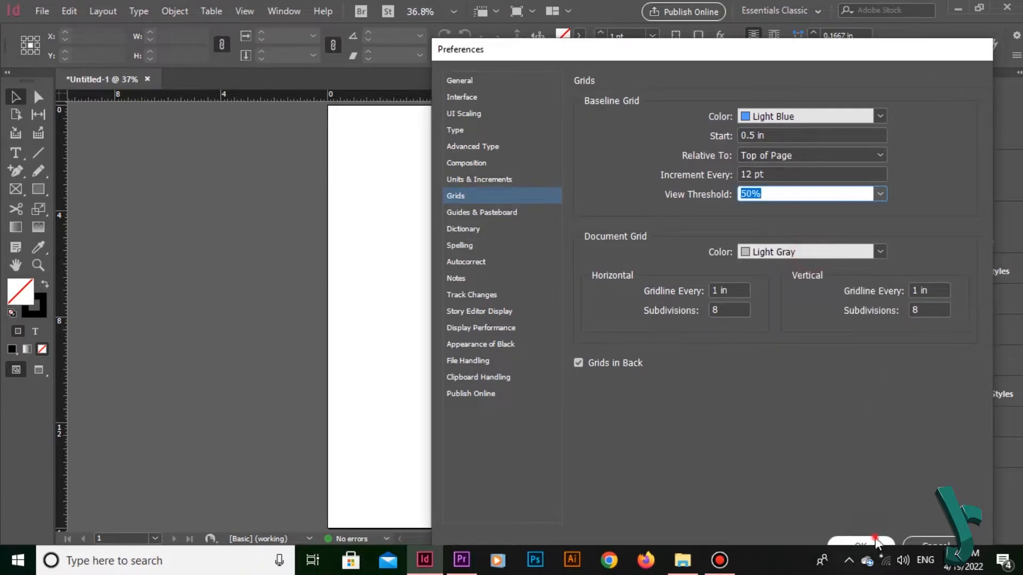
pyautogui.click(875, 538)
# View the page at 50%, 75% and 25% zoom to check at which levels the baseline grid is displayed
pyautogui.click(454, 11)
pyautogui.click(439, 80)
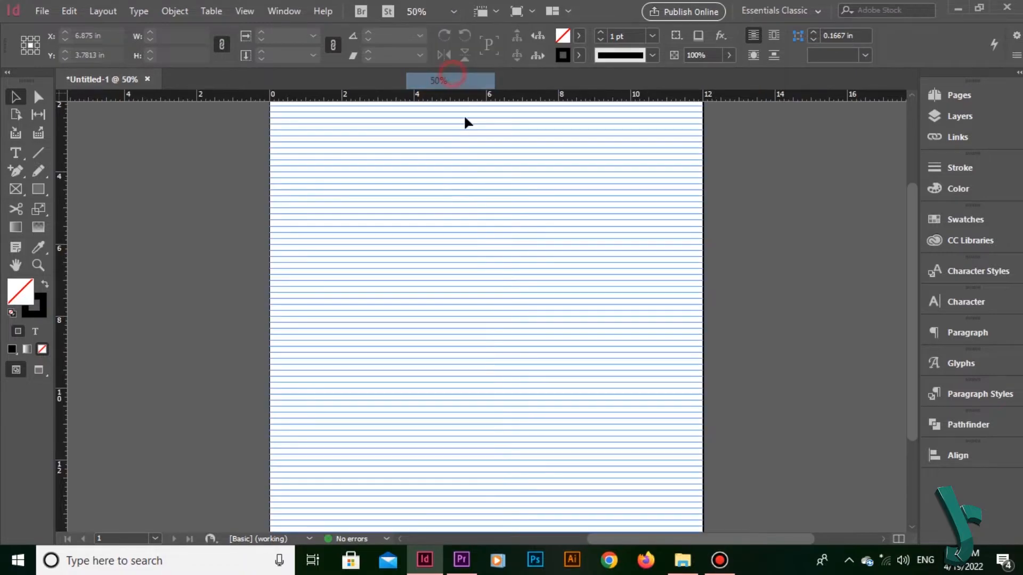
pyautogui.moveTo(913, 166); pyautogui.dragTo(913, 161)
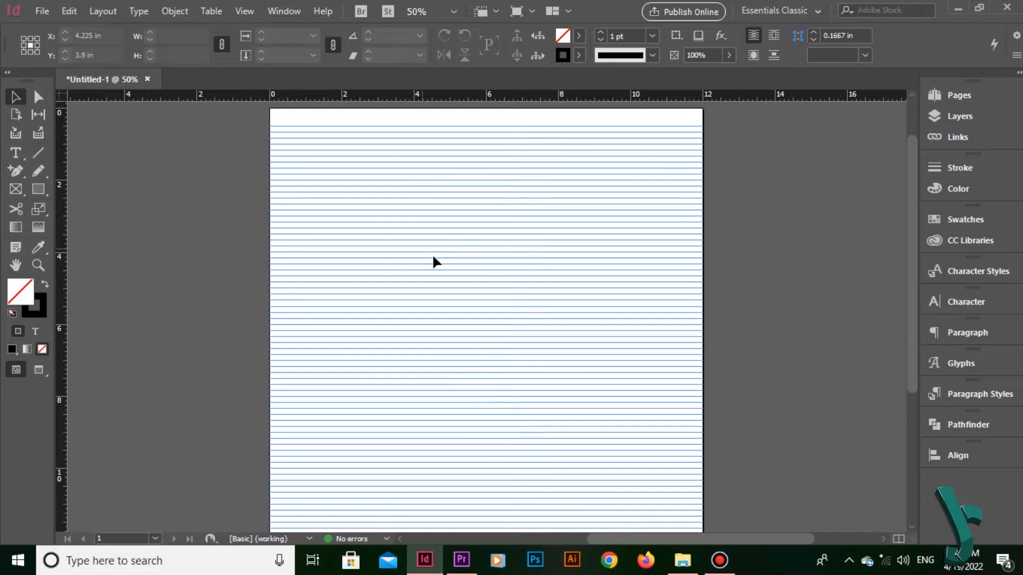
pyautogui.click(453, 11)
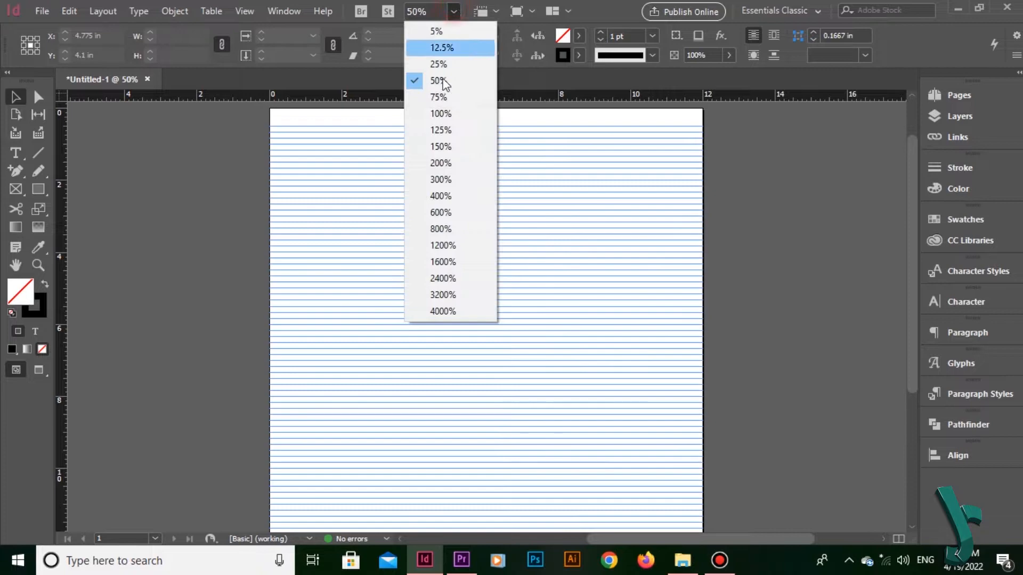
pyautogui.click(440, 97)
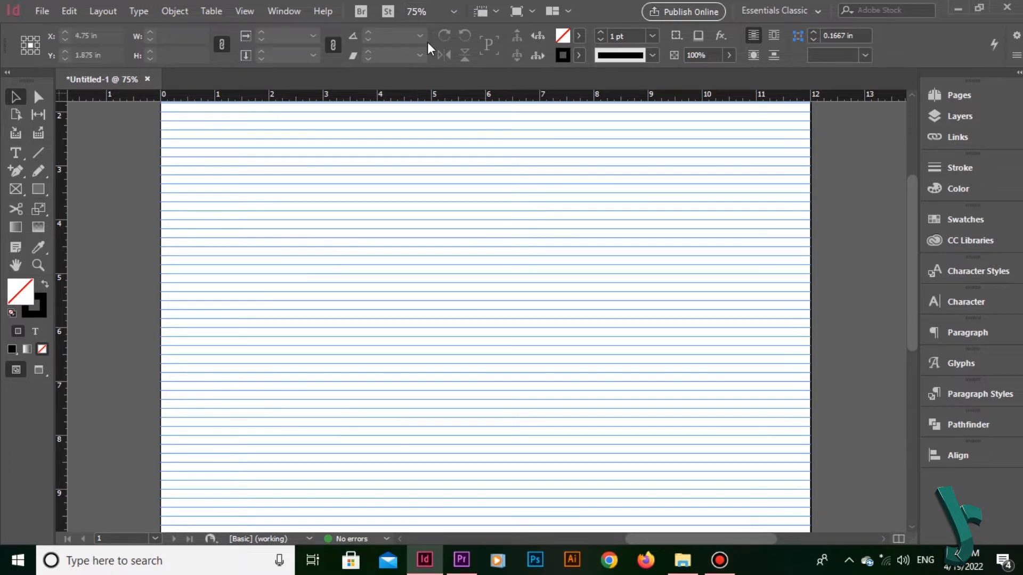
pyautogui.click(453, 12)
pyautogui.click(439, 61)
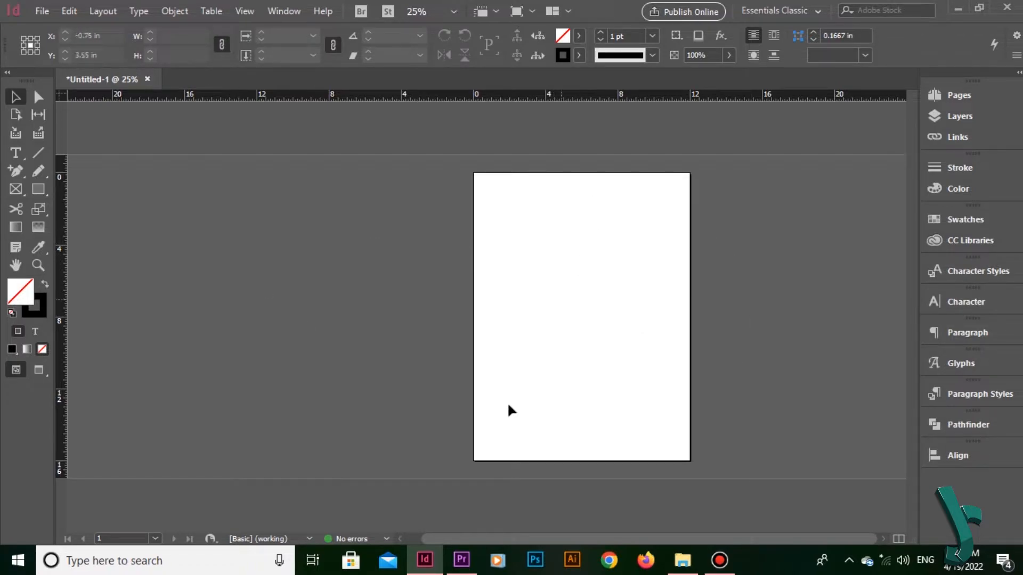
# Open the Grids preferences and choose a baseline grid view threshold of 25%
pyautogui.click(70, 12)
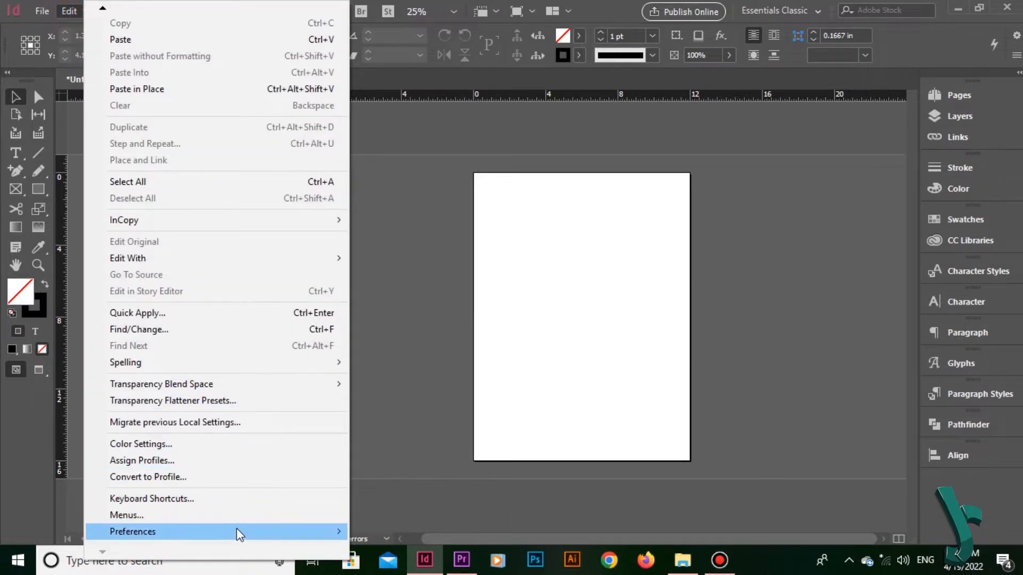
pyautogui.moveTo(331, 535)
pyautogui.click(387, 312)
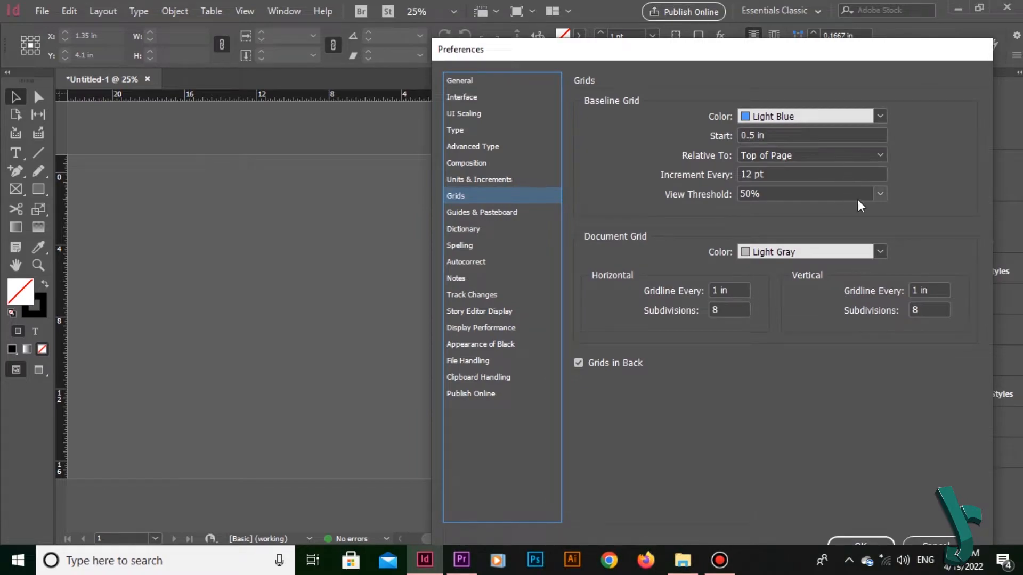
pyautogui.click(880, 194)
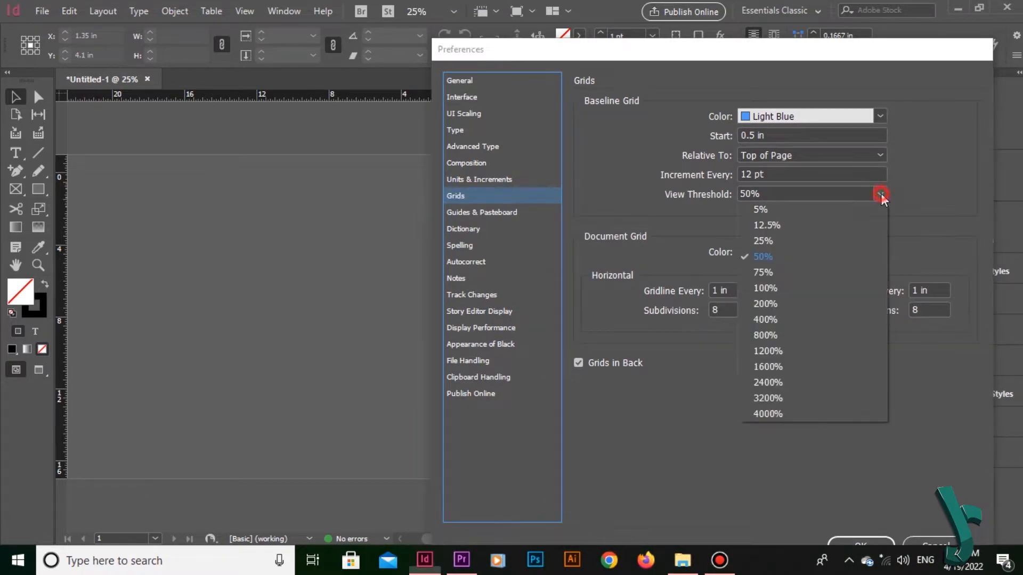
pyautogui.click(838, 240)
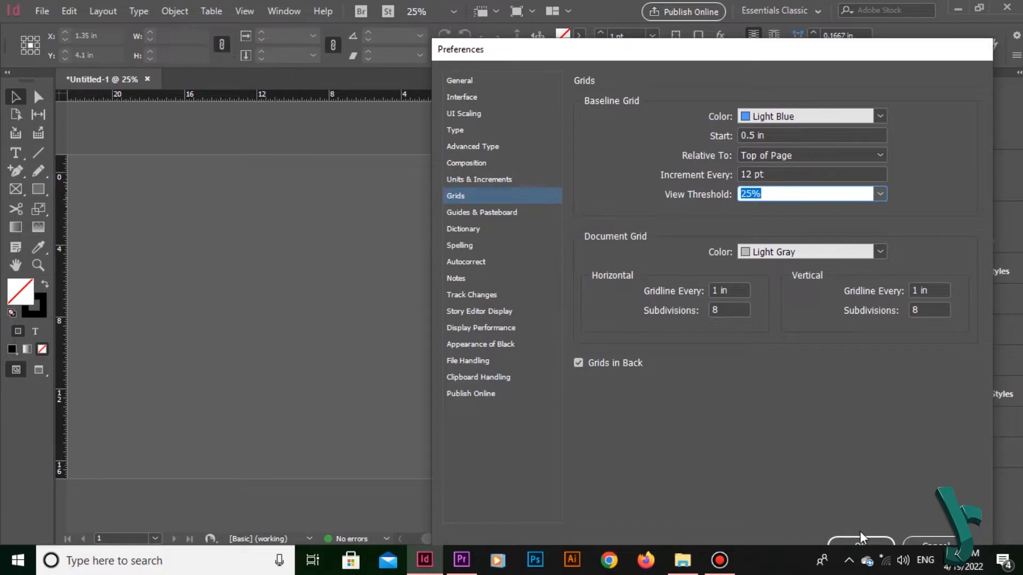
# Try to enter 0 as the baseline grid's view threshold
pyautogui.moveTo(832, 193); pyautogui.dragTo(717, 205)
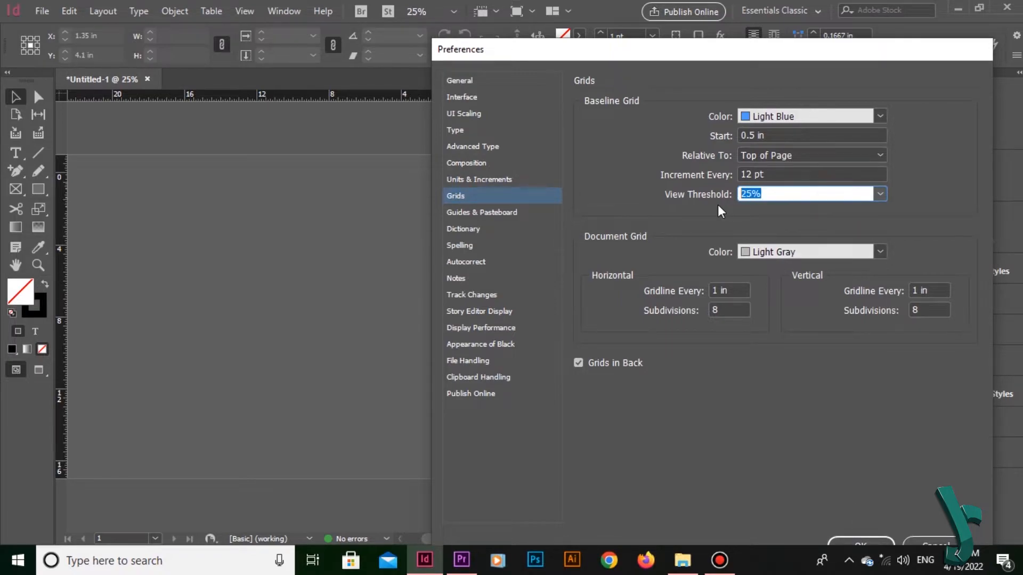
pyautogui.click(880, 194)
pyautogui.click(852, 210)
pyautogui.write('0')
pyautogui.click(794, 254)
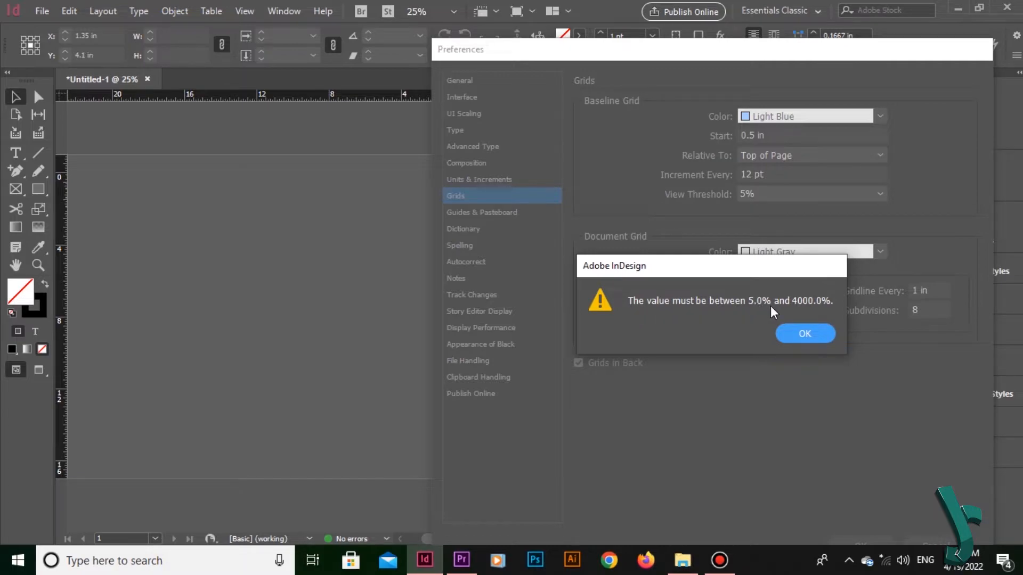
pyautogui.click(810, 328)
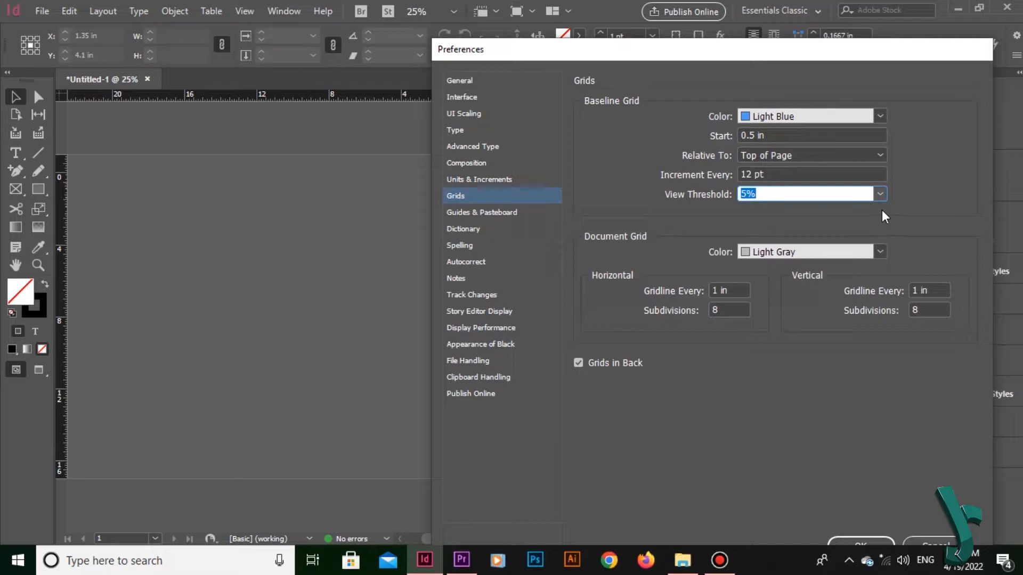
# Set the baseline grid's view threshold to 5% and apply the preferences
pyautogui.click(880, 195)
pyautogui.click(841, 210)
pyautogui.click(868, 541)
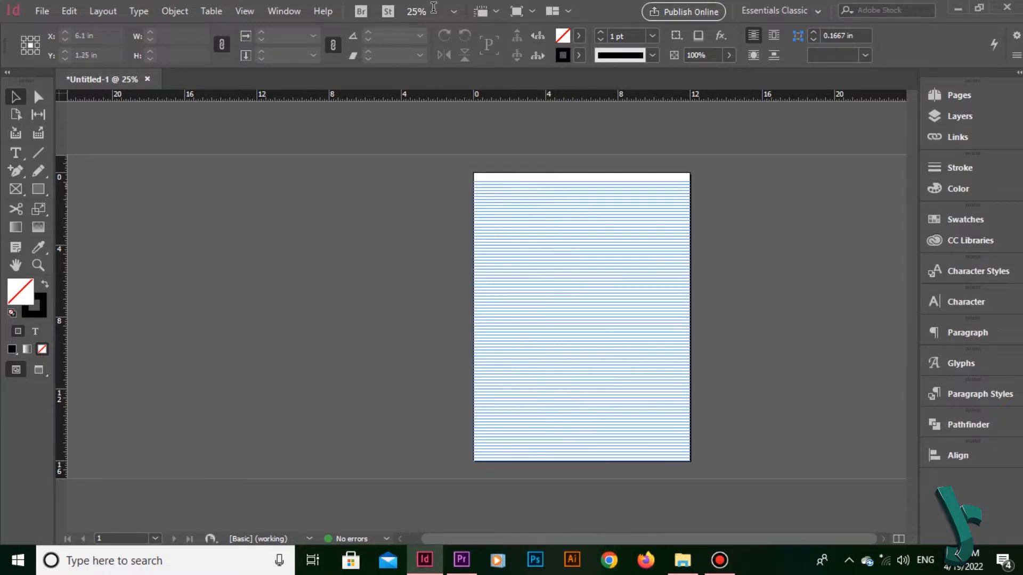
# View the baseline grid at 5% zoom and return the page to 25% zoom
pyautogui.click(455, 12)
pyautogui.click(437, 31)
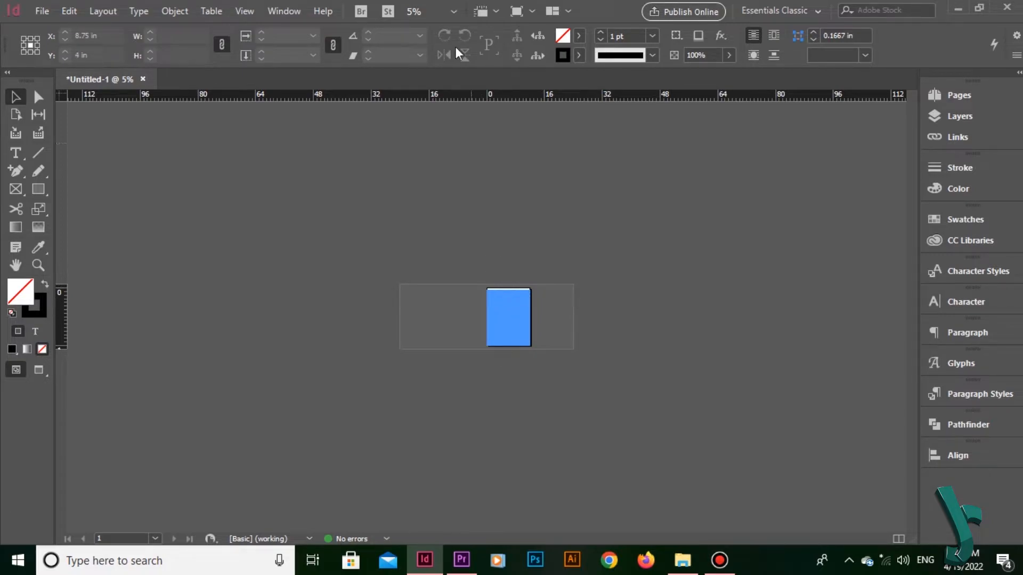
pyautogui.click(453, 11)
pyautogui.click(454, 64)
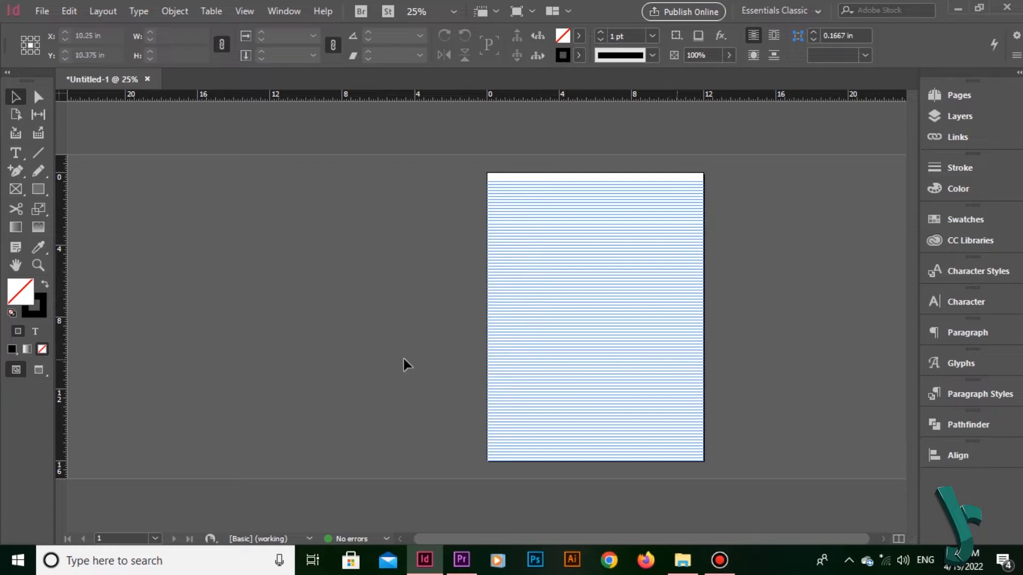
# Set the baseline grid's color to Brick Red in the Grids preferences and apply it
pyautogui.click(69, 10)
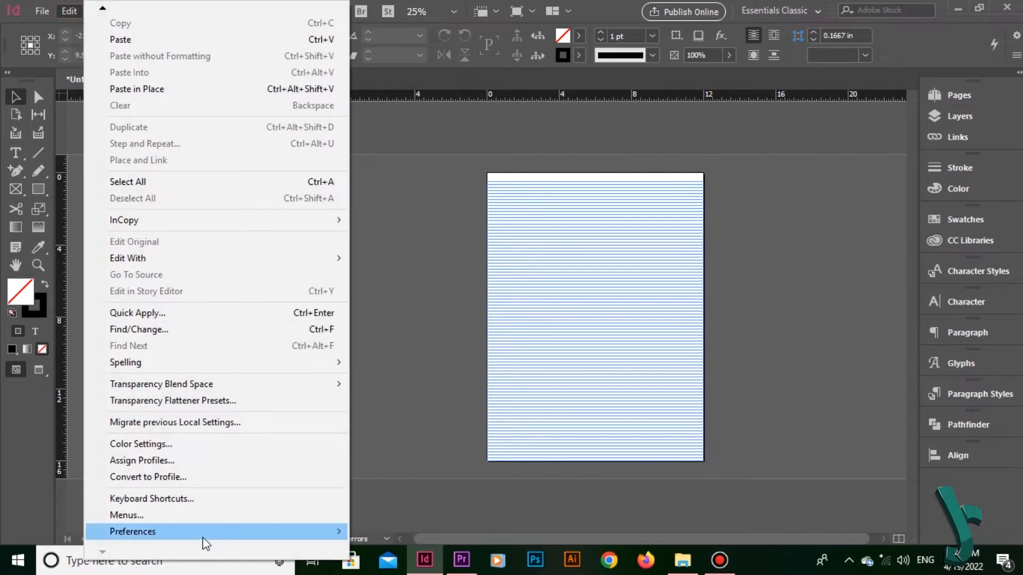
pyautogui.moveTo(202, 538)
pyautogui.click(427, 314)
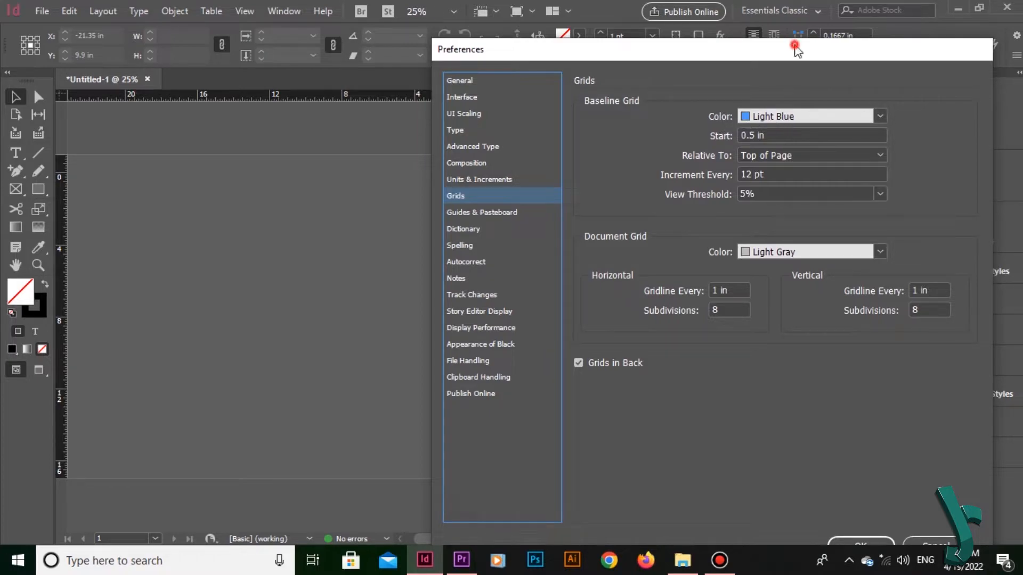
pyautogui.moveTo(793, 49); pyautogui.dragTo(332, 53)
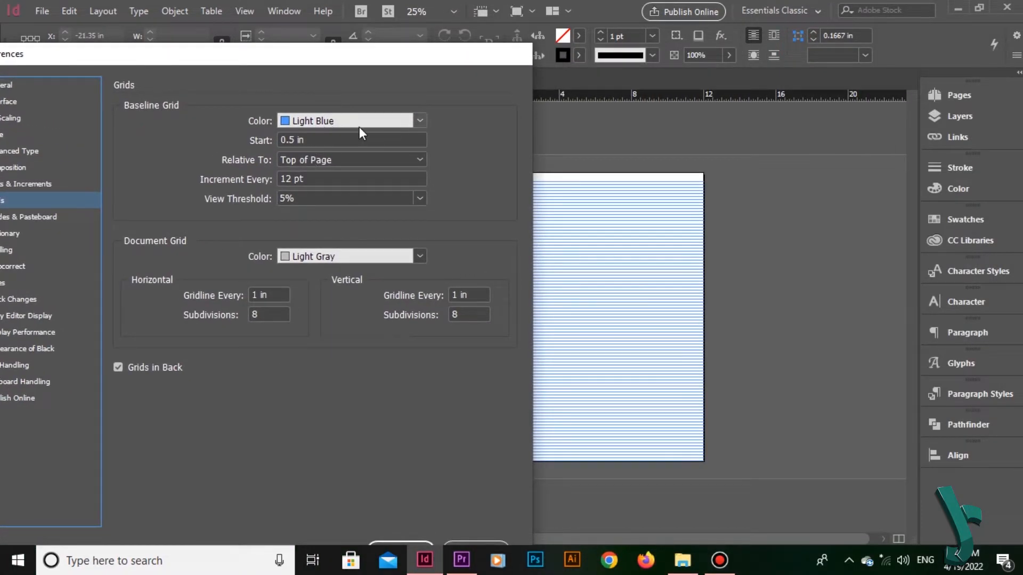
pyautogui.click(420, 122)
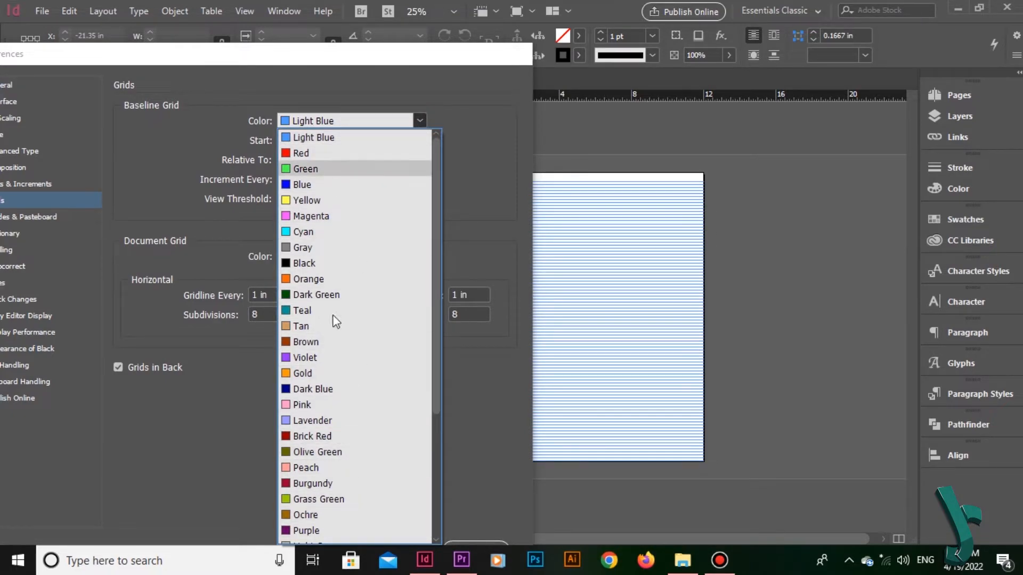
pyautogui.click(341, 436)
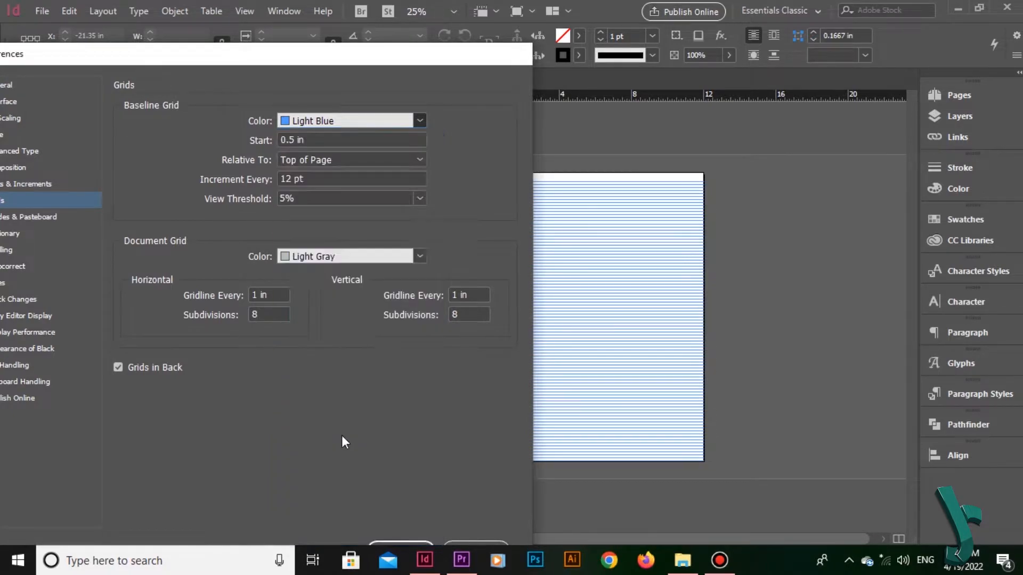
pyautogui.click(409, 542)
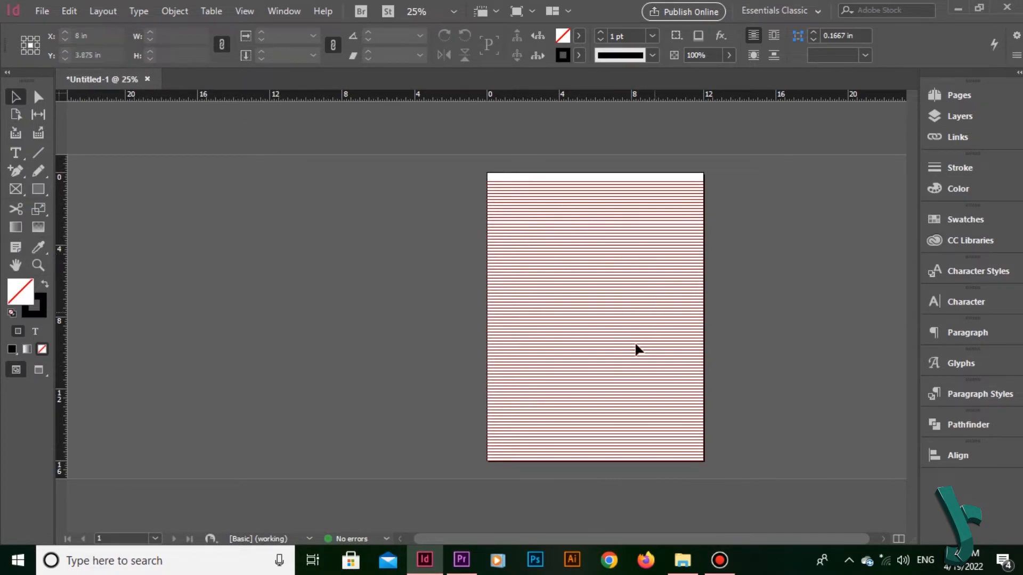
# View the recolored baseline grid on the whole page and undo the color change
pyautogui.hotkey('ctrl', '0')
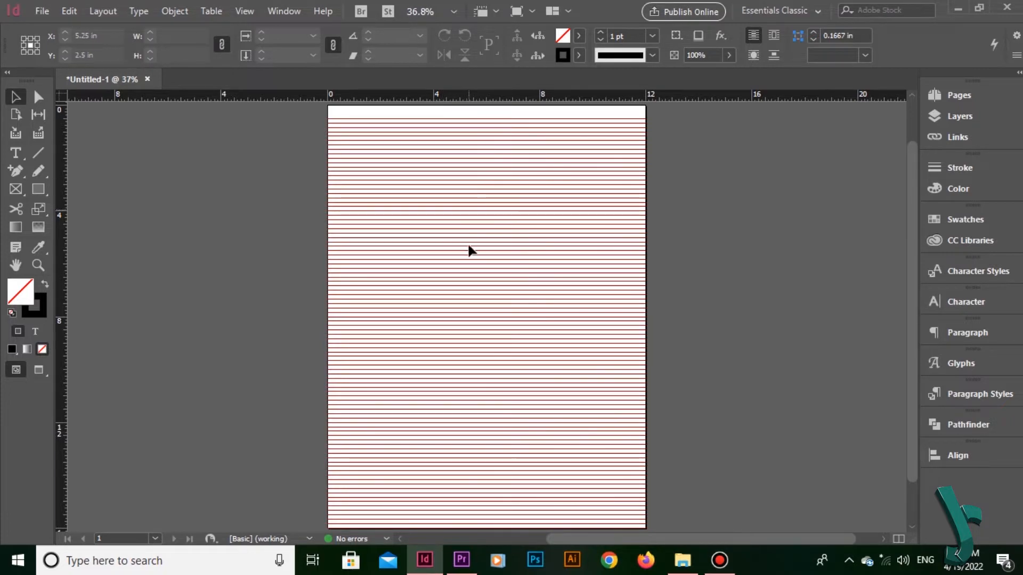
pyautogui.click(524, 277)
pyautogui.hotkey('ctrl', 'z')
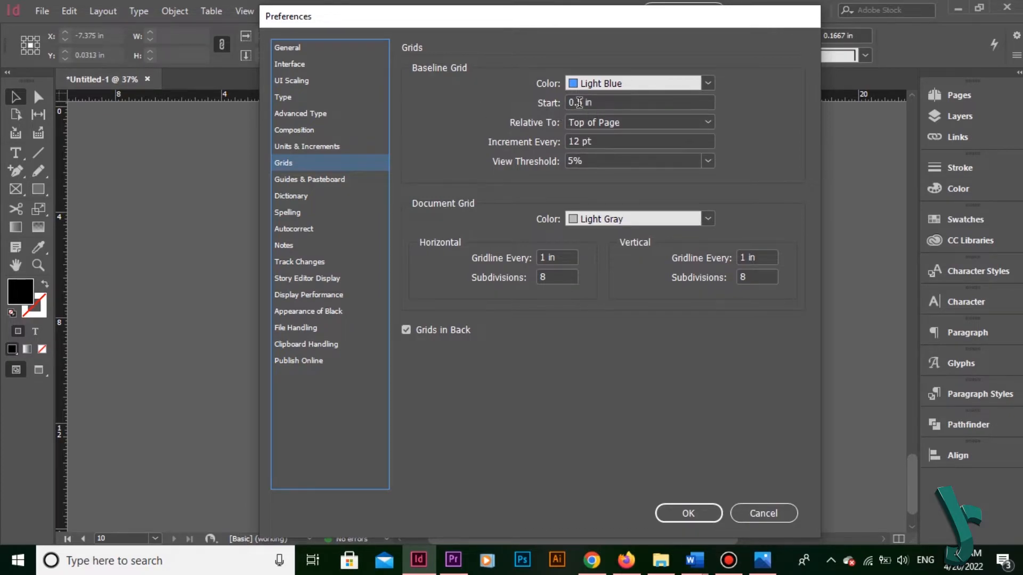
# Enter 720 px (10 in) as the baseline grid's start offset
pyautogui.moveTo(607, 102); pyautogui.dragTo(558, 105)
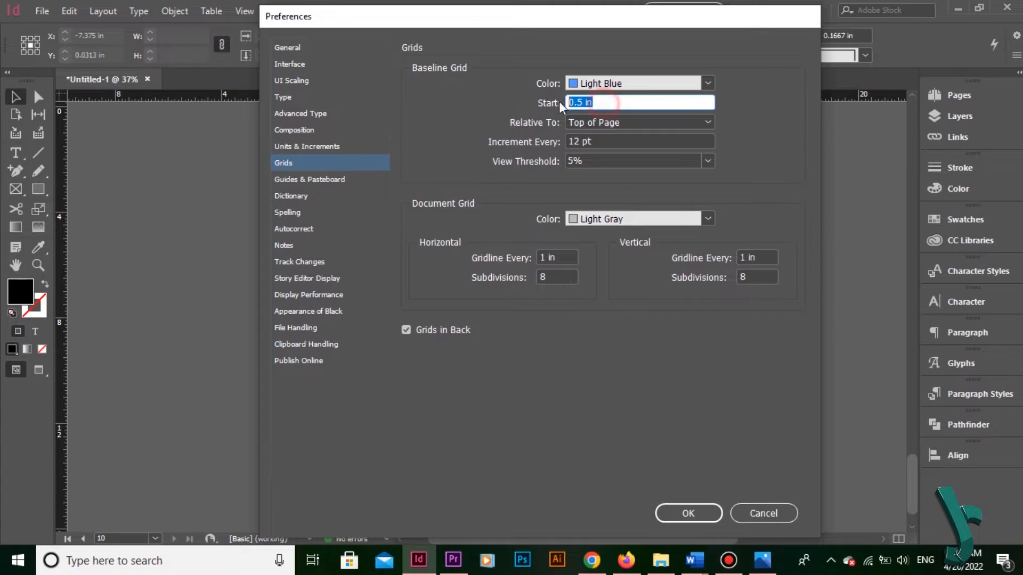
pyautogui.click(757, 102)
pyautogui.click(618, 100)
pyautogui.write('720 px')
pyautogui.press('Return')
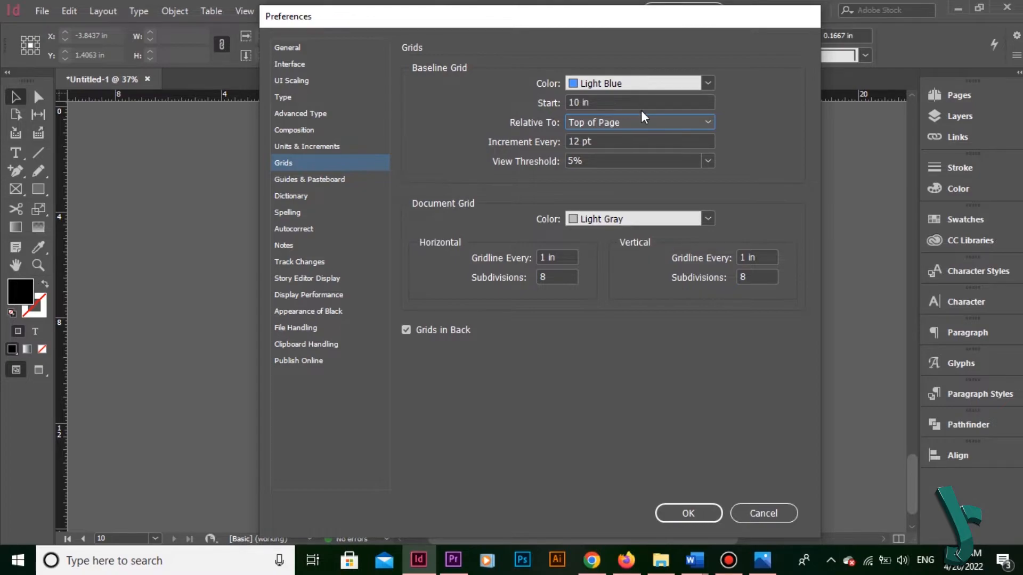
# Set the baseline grid's start to 1 in and apply the preferences
pyautogui.moveTo(629, 101); pyautogui.dragTo(569, 103)
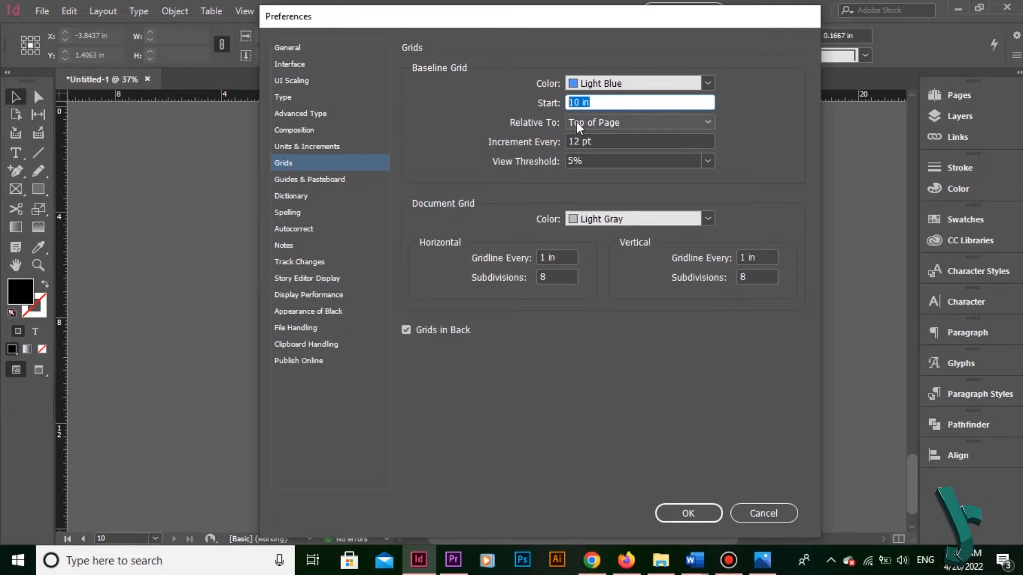
pyautogui.write('1')
pyautogui.press('Tab')
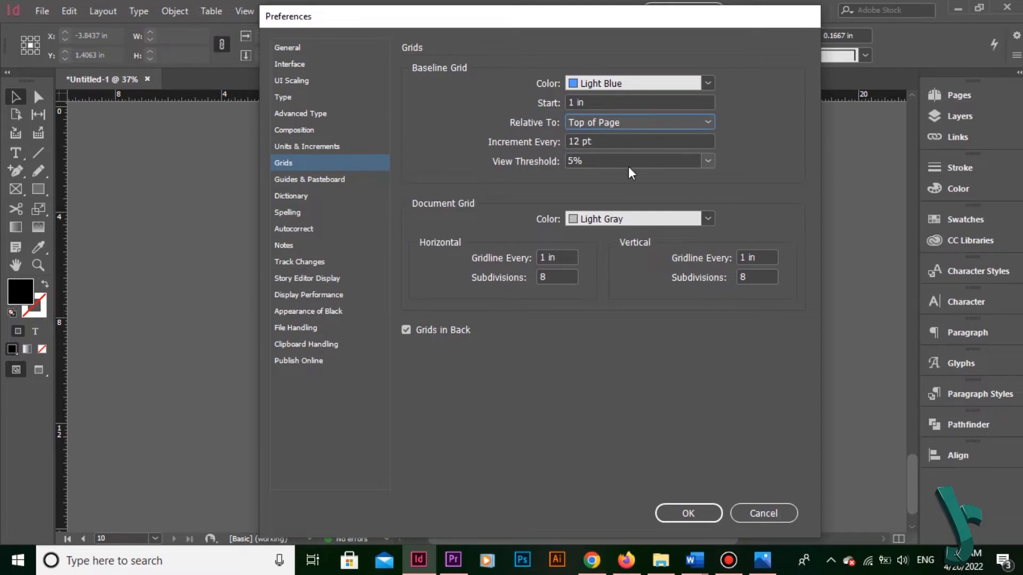
pyautogui.click(690, 513)
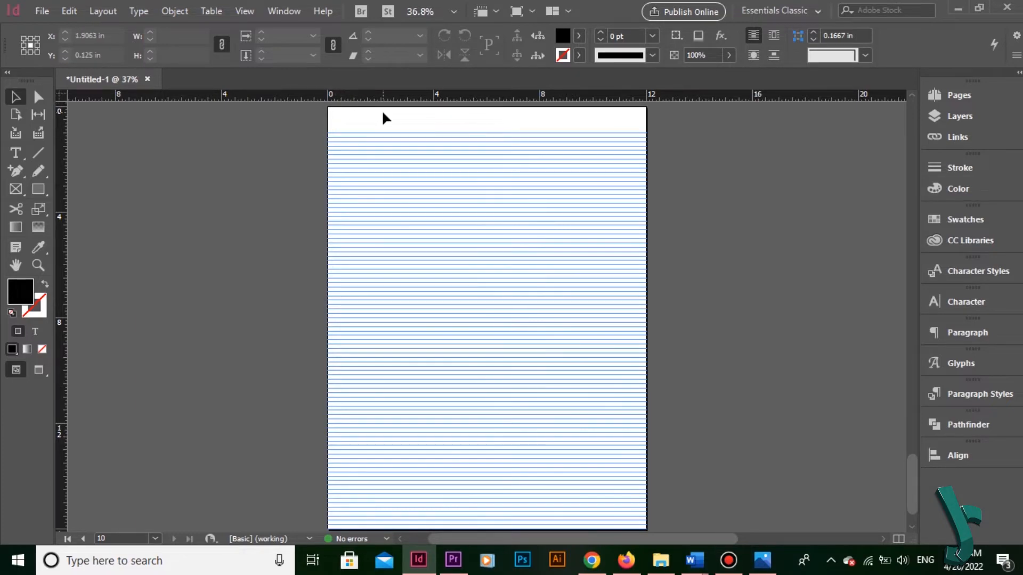
# Draw a 1 × 1 in black square reaching from the page's top edge to the first baseline grid line
pyautogui.hotkey('ctrl', '=')
pyautogui.hotkey('ctrl', '=')
pyautogui.hotkey('ctrl', '=')
pyautogui.hotkey('ctrl', '=')
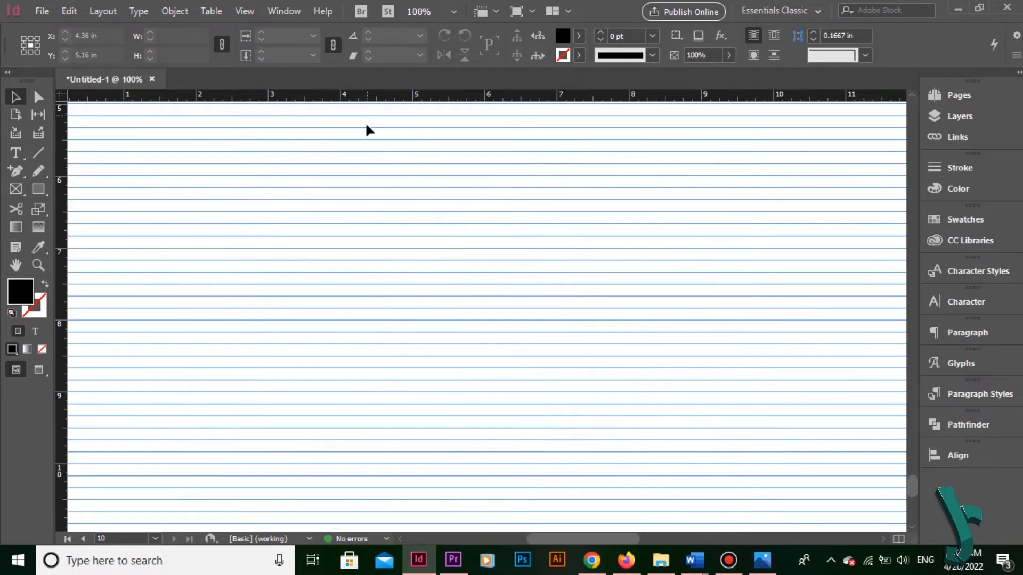
pyautogui.moveTo(373, 142); pyautogui.dragTo(383, 313)
pyautogui.moveTo(368, 243); pyautogui.dragTo(358, 371)
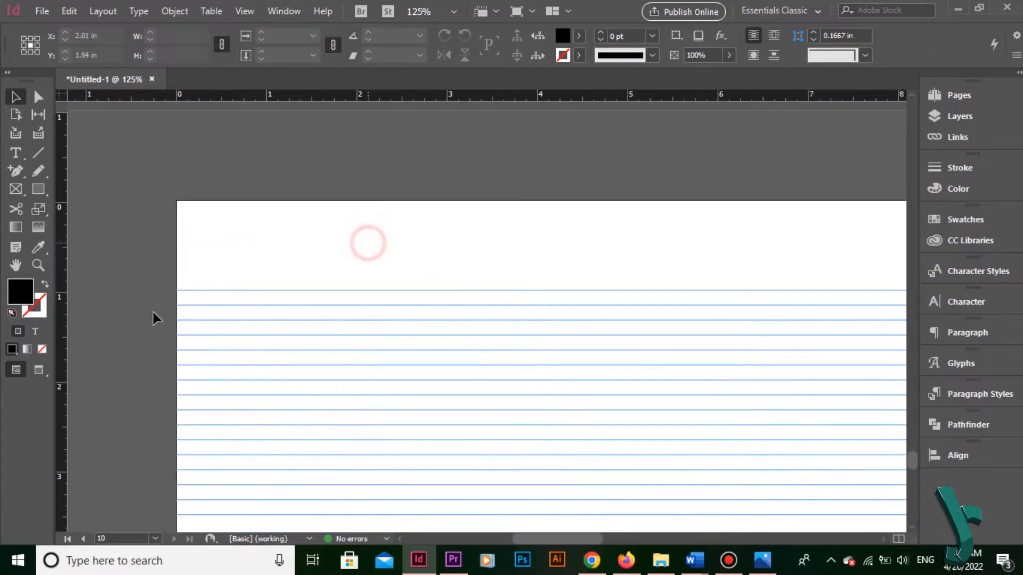
pyautogui.click(41, 184)
pyautogui.moveTo(248, 200); pyautogui.dragTo(339, 290)
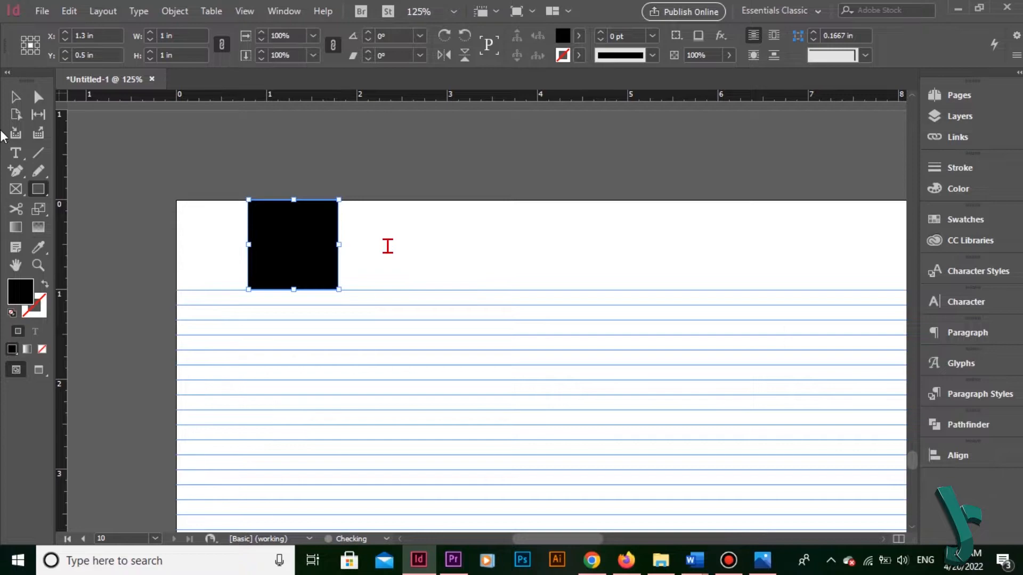
pyautogui.click(16, 99)
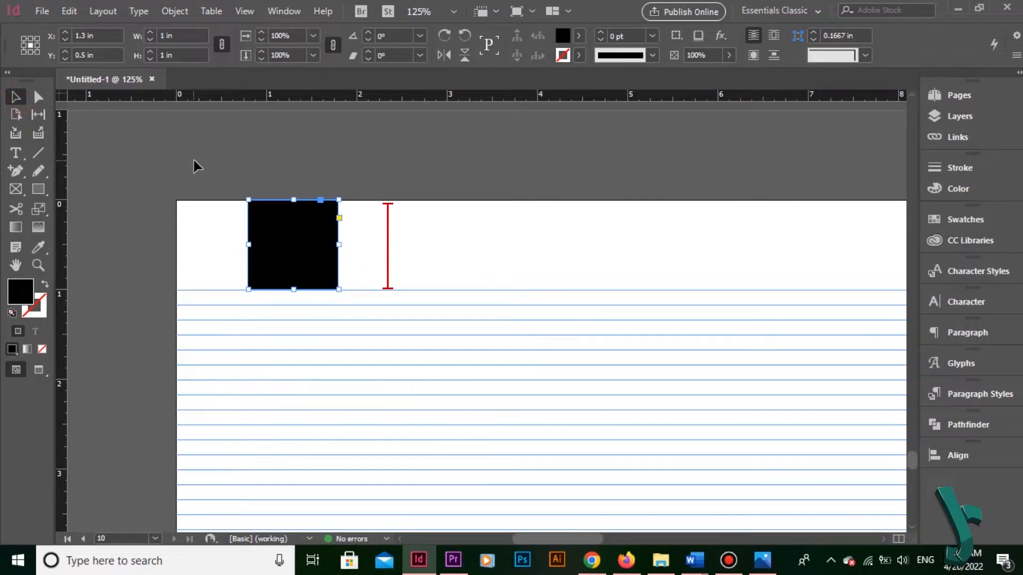
# Check the black square's height against the baseline grid's start offset
pyautogui.click(195, 55)
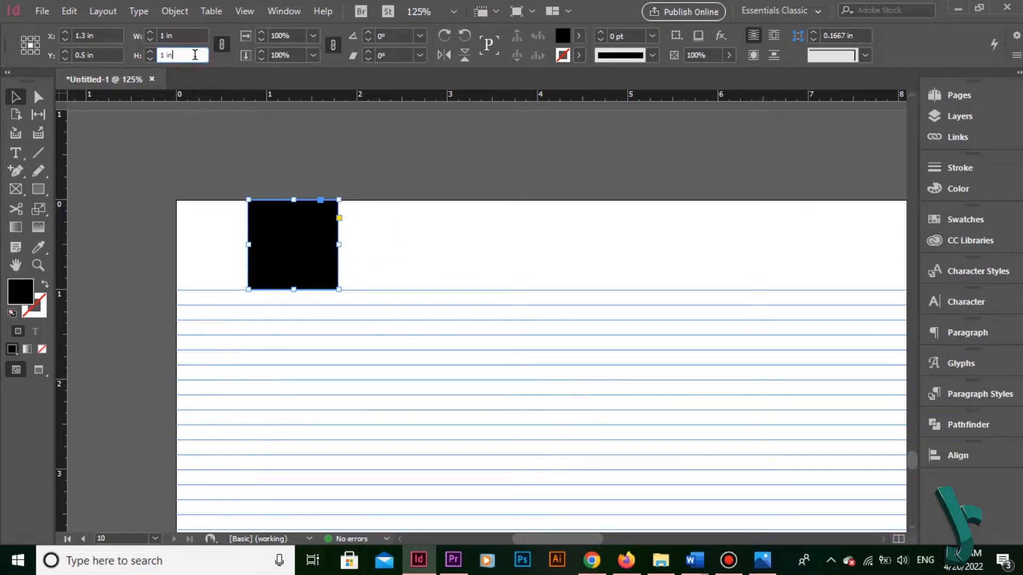
pyautogui.doubleClick(197, 55)
pyautogui.click(353, 169)
pyautogui.click(308, 240)
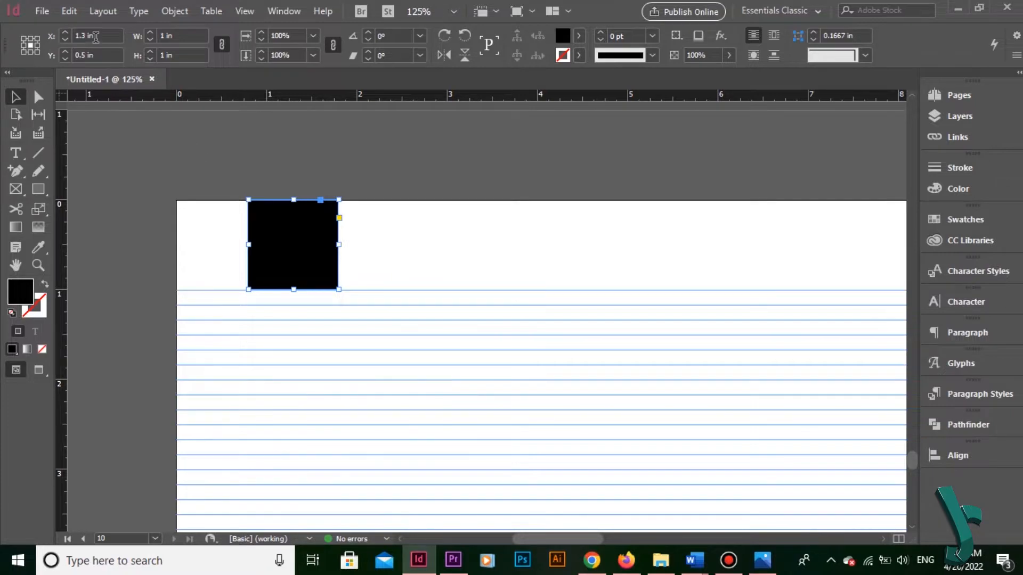
# Change the baseline grid's start to 2 in in the Grids preferences and apply it
pyautogui.click(69, 11)
pyautogui.moveTo(229, 531)
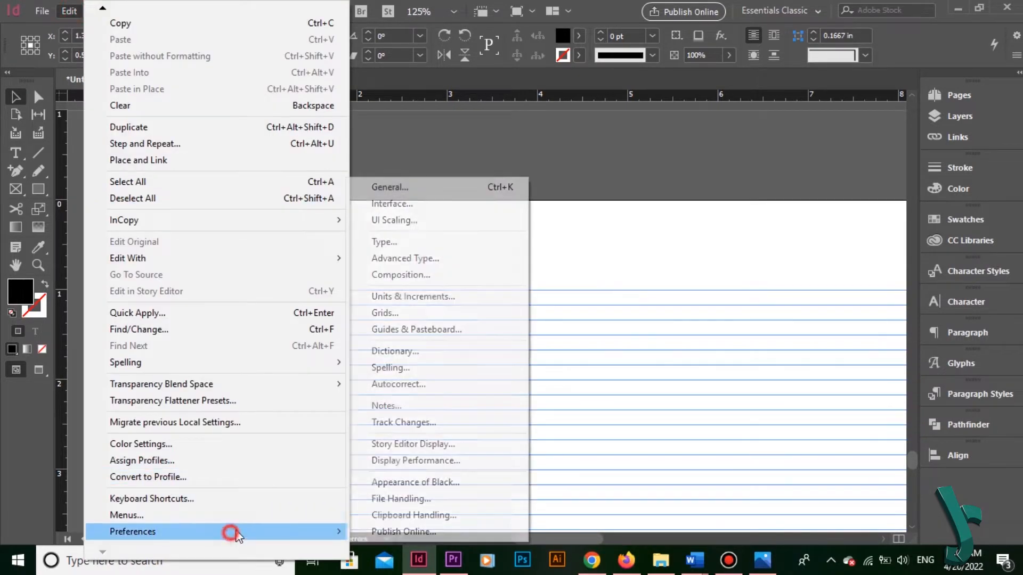
pyautogui.click(442, 314)
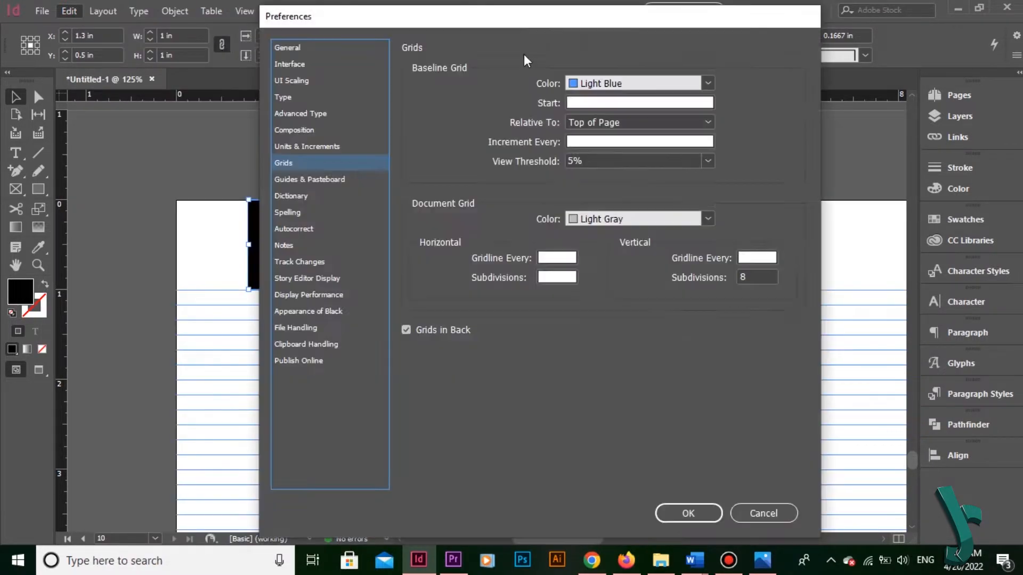
pyautogui.moveTo(540, 23); pyautogui.dragTo(664, 46)
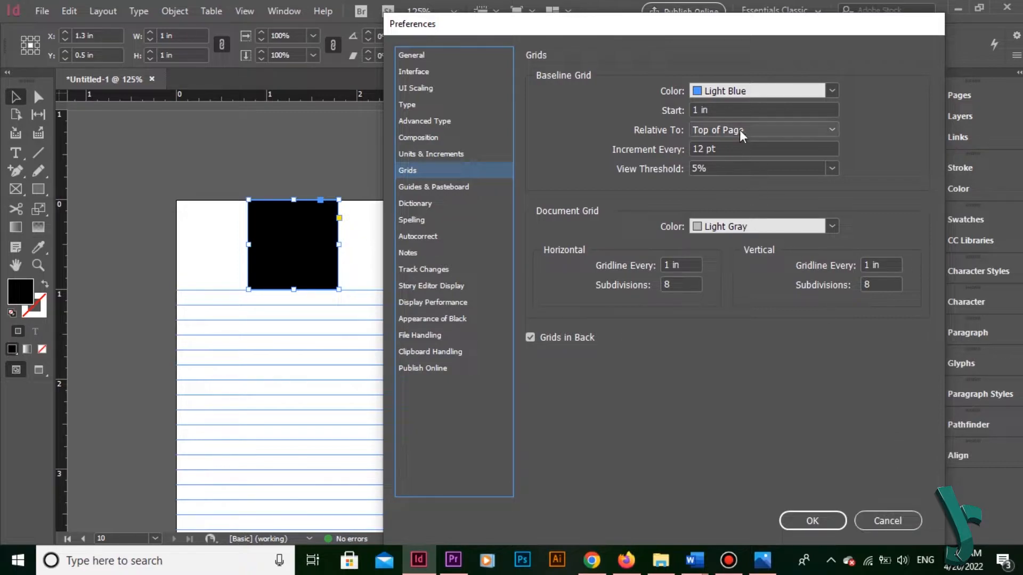
pyautogui.click(740, 113)
pyautogui.click(765, 109)
pyautogui.write('2')
pyautogui.press('Tab')
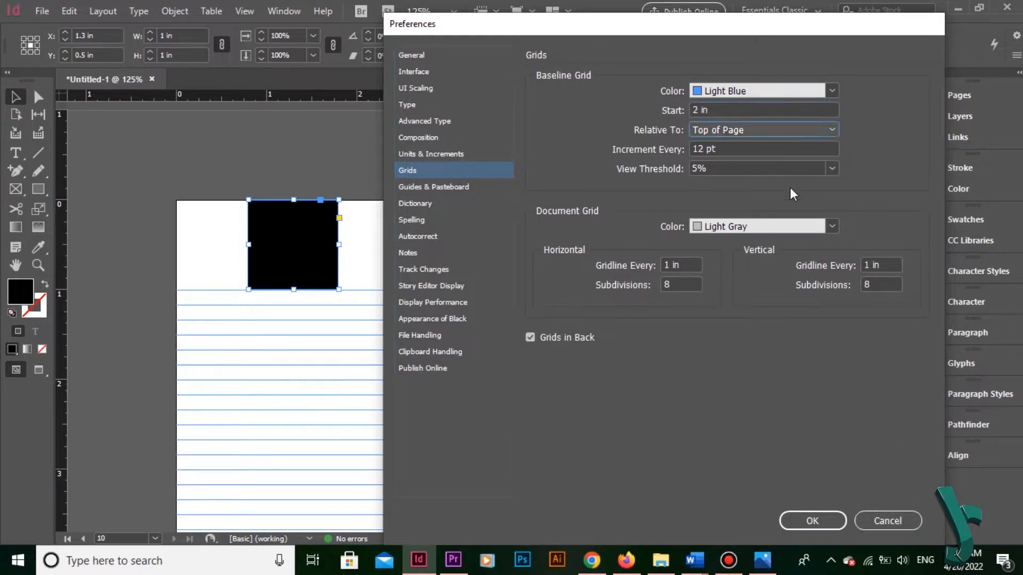
pyautogui.click(814, 521)
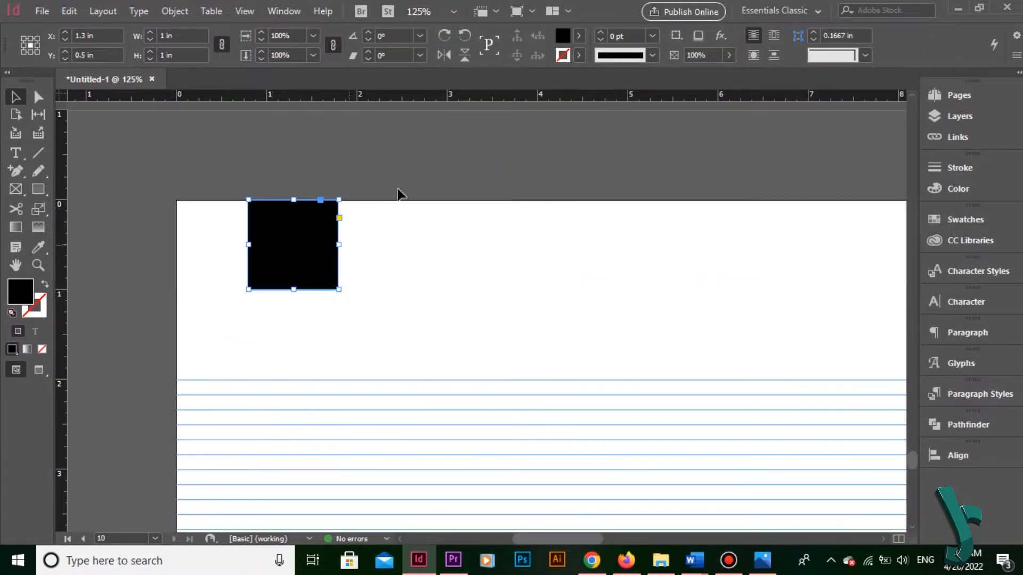
# Enlarge the black square to 2 × 2 in, reaching the first grid line, and check its width and height
pyautogui.moveTo(340, 288); pyautogui.dragTo(429, 379)
pyautogui.click(181, 37)
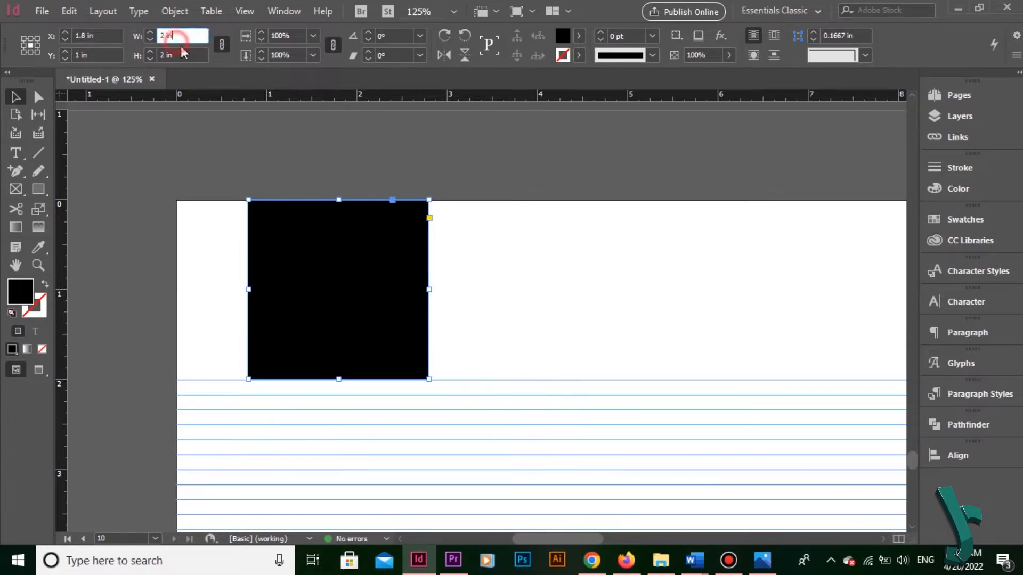
pyautogui.click(195, 54)
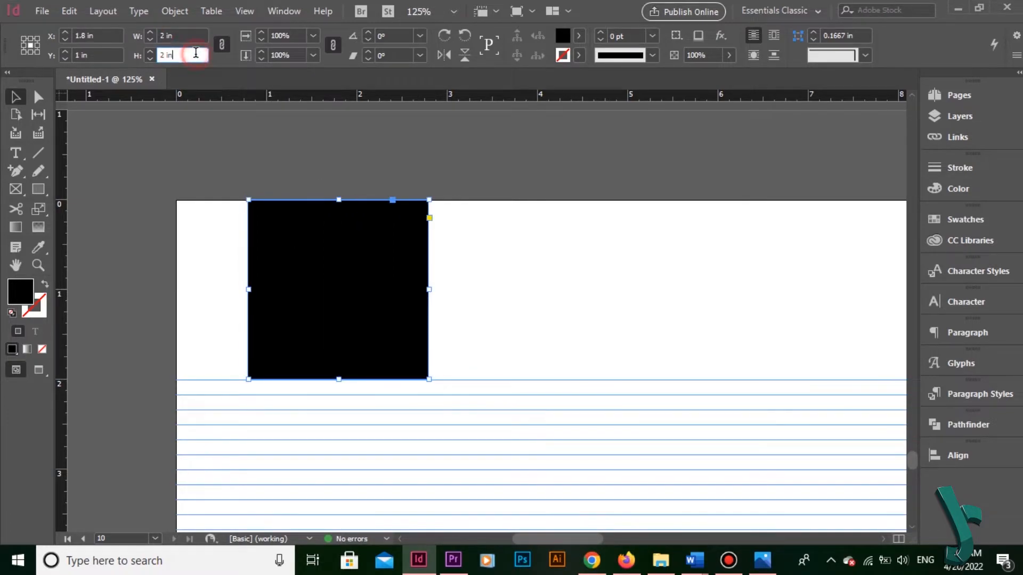
pyautogui.click(432, 140)
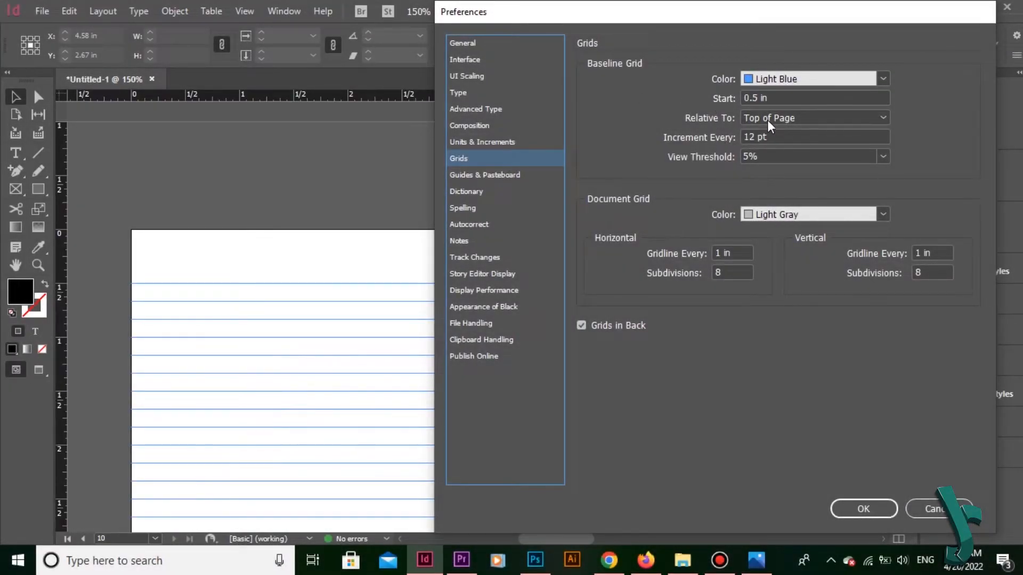
# Try making the baseline grid relative to Top Margin, and return the setting to Top of Page
pyautogui.click(883, 118)
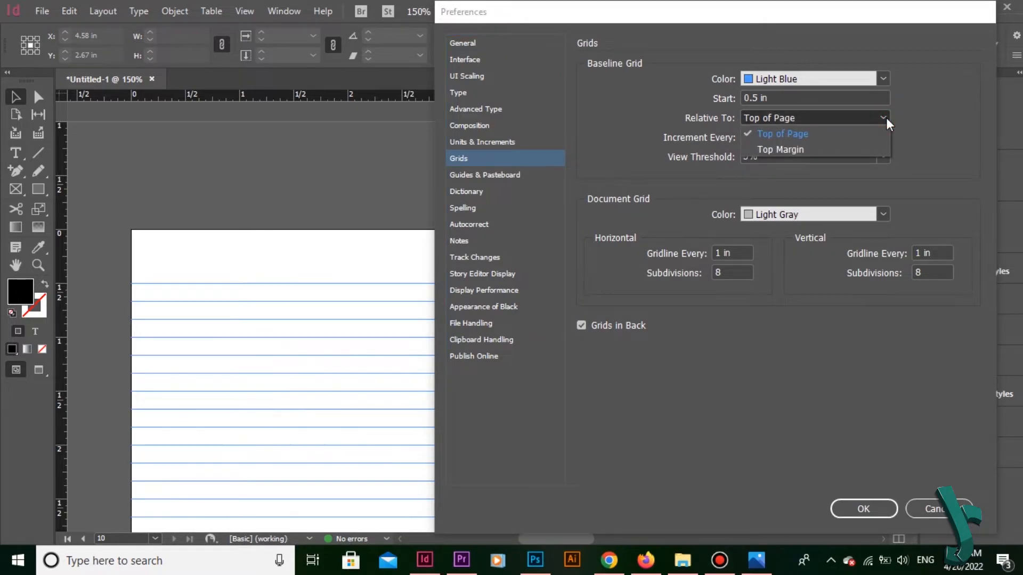
pyautogui.click(801, 150)
pyautogui.click(802, 119)
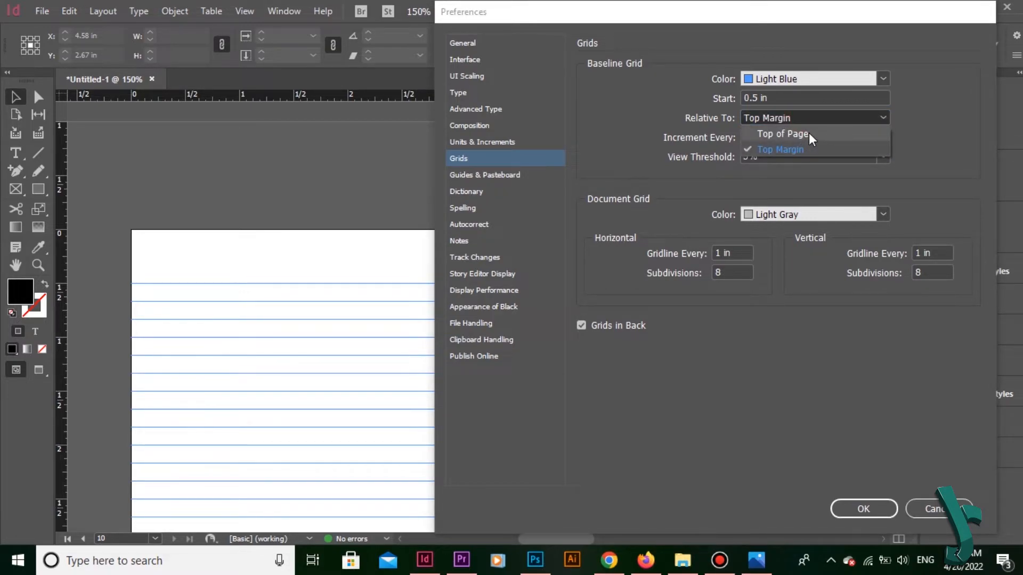
pyautogui.click(809, 132)
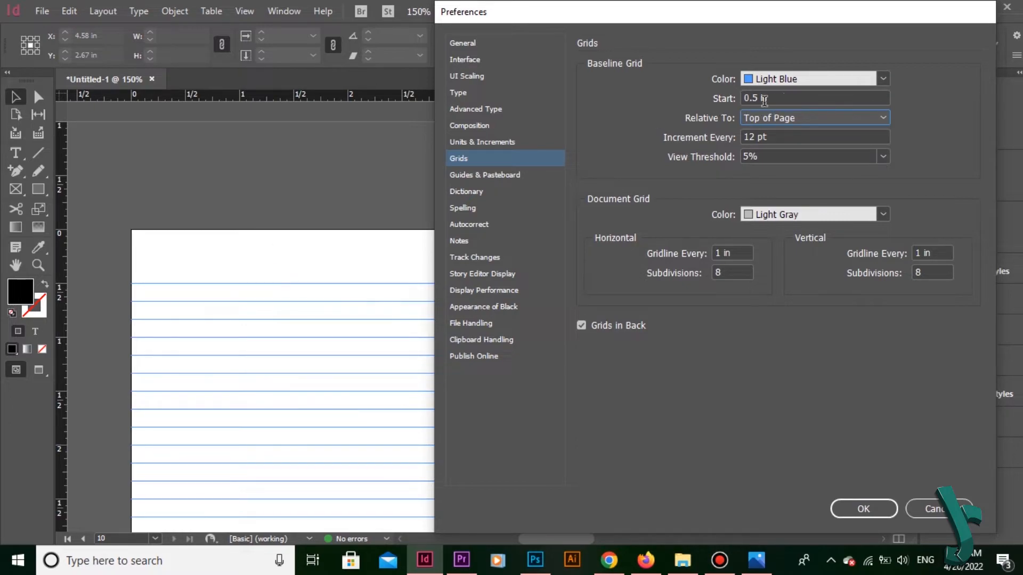
# Set the baseline grid's start to 0 and apply the preferences
pyautogui.doubleClick(787, 97)
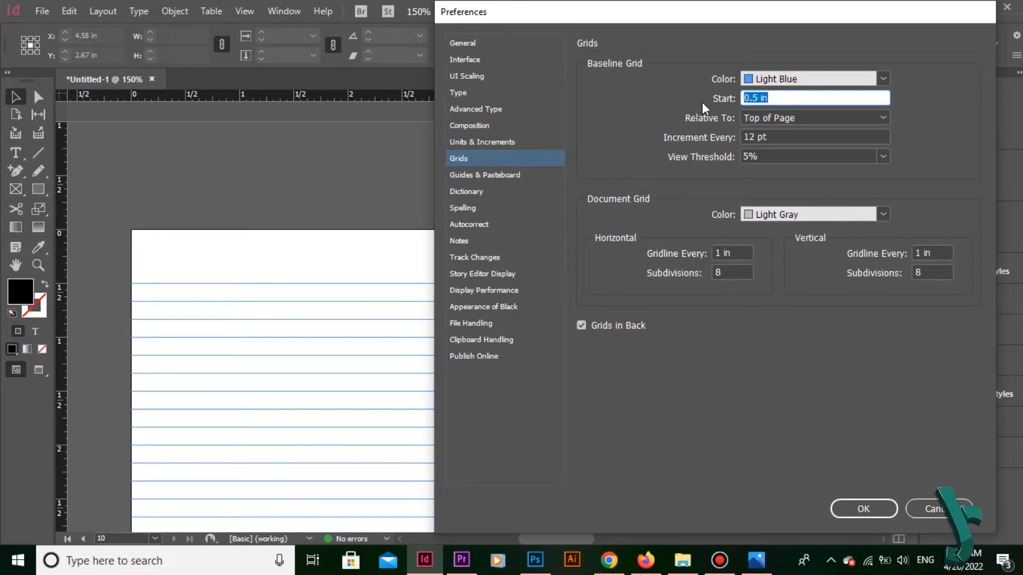
pyautogui.write('0')
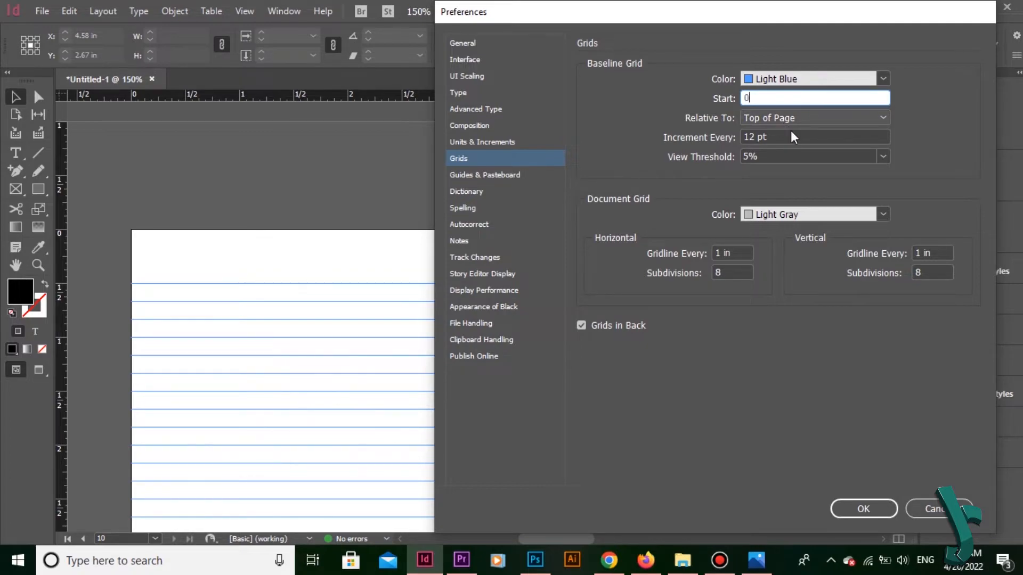
pyautogui.press('Tab')
pyautogui.click(863, 509)
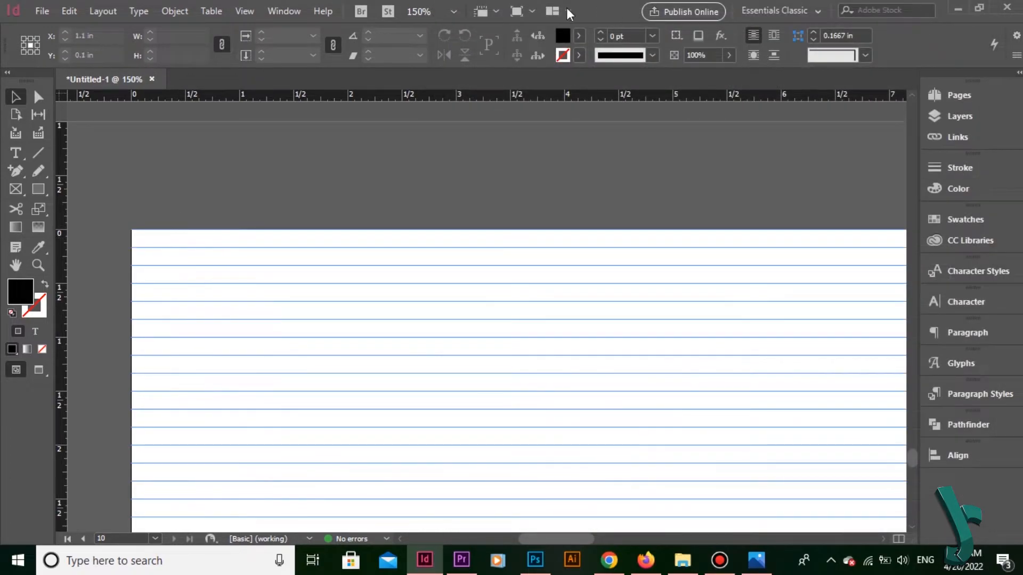
# Examine the baseline grid along the page's top edge at 300% zoom
pyautogui.click(452, 12)
pyautogui.click(440, 179)
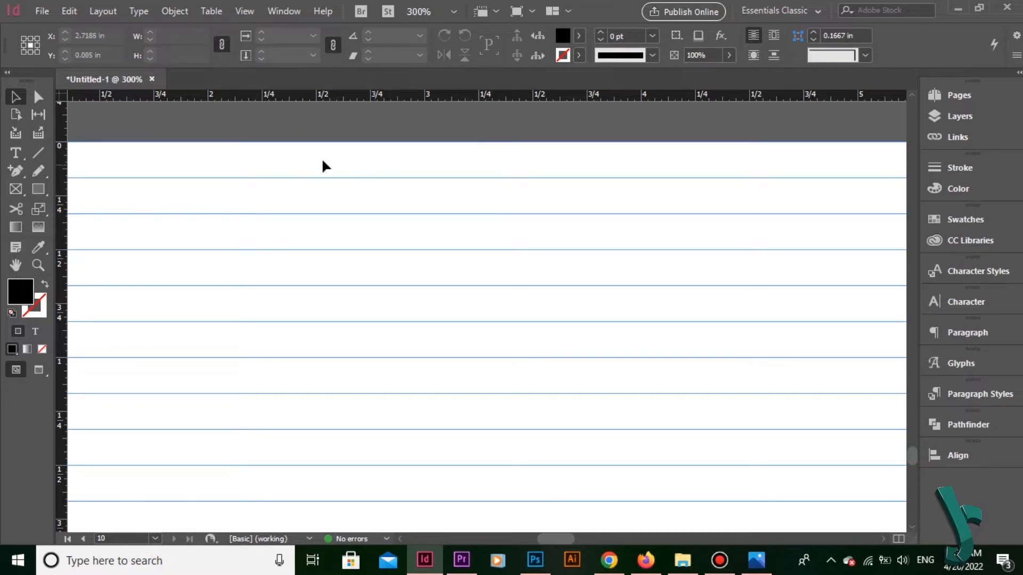
pyautogui.moveTo(281, 162); pyautogui.dragTo(703, 175)
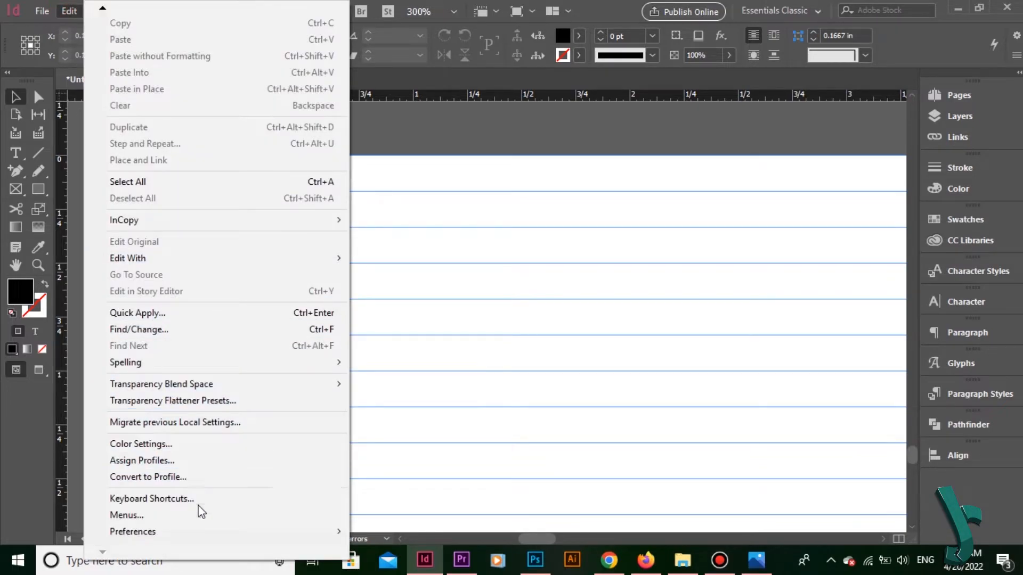
# Make the baseline grid relative to Top Margin in the grid preferences and apply the change
pyautogui.moveTo(210, 531)
pyautogui.click(454, 313)
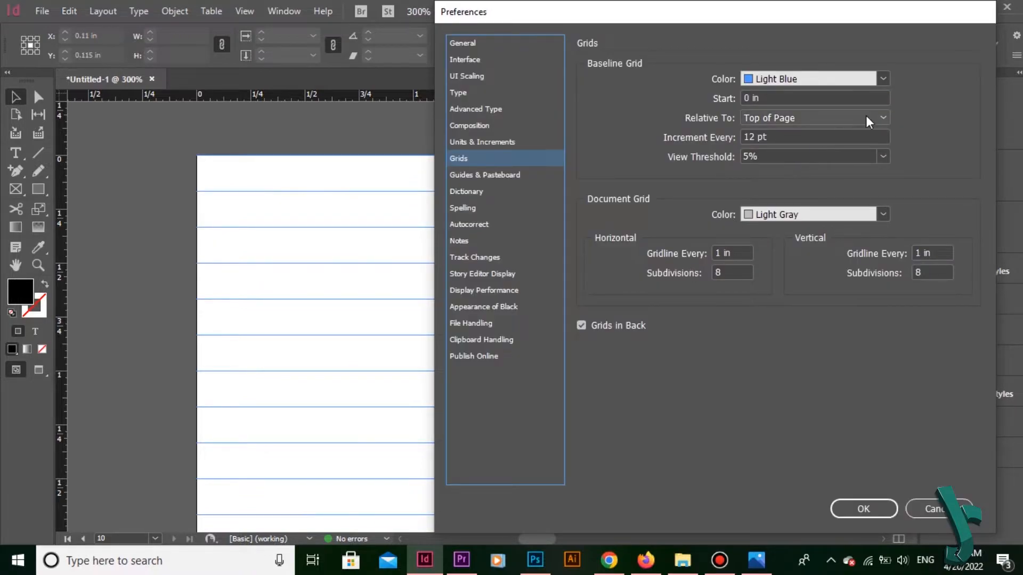
pyautogui.click(869, 117)
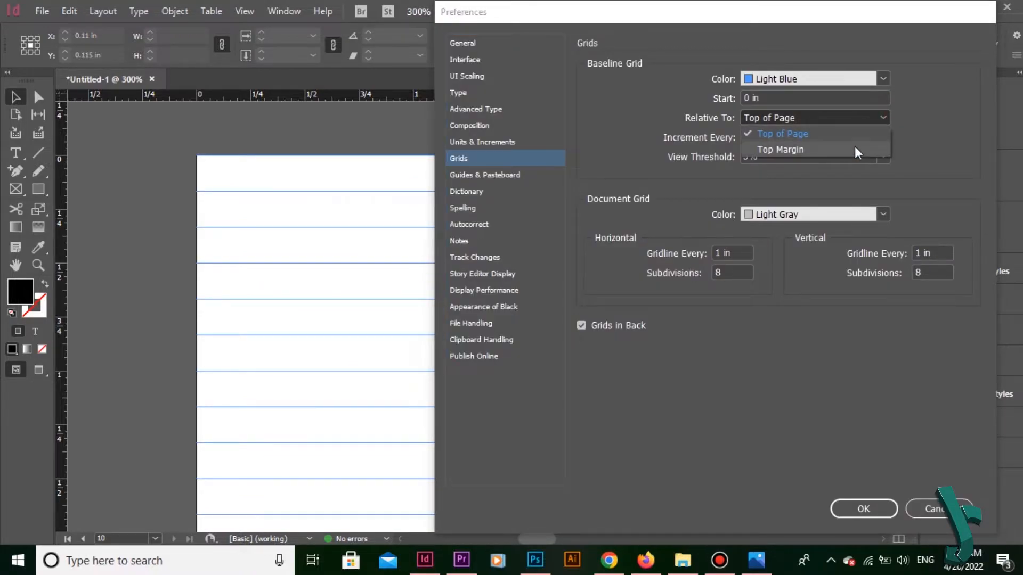
pyautogui.click(855, 149)
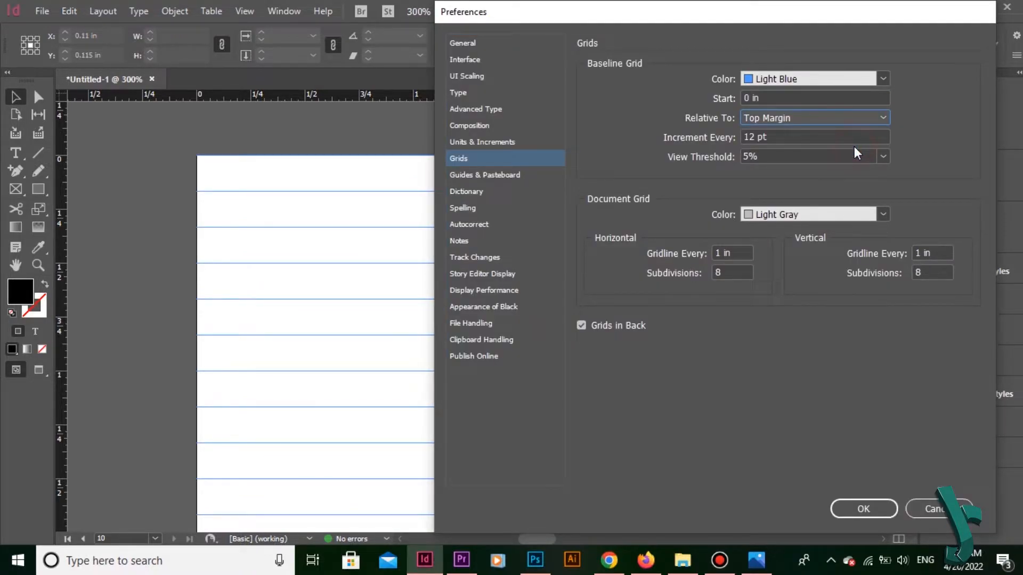
pyautogui.click(863, 507)
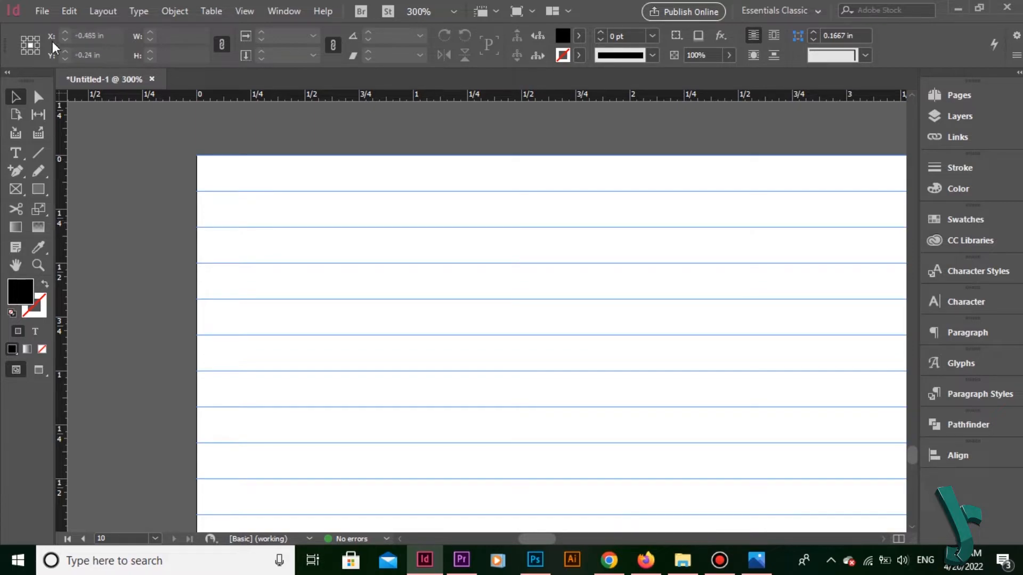
# Set all four linked page margins to 0.5 in in the document setup
pyautogui.click(43, 10)
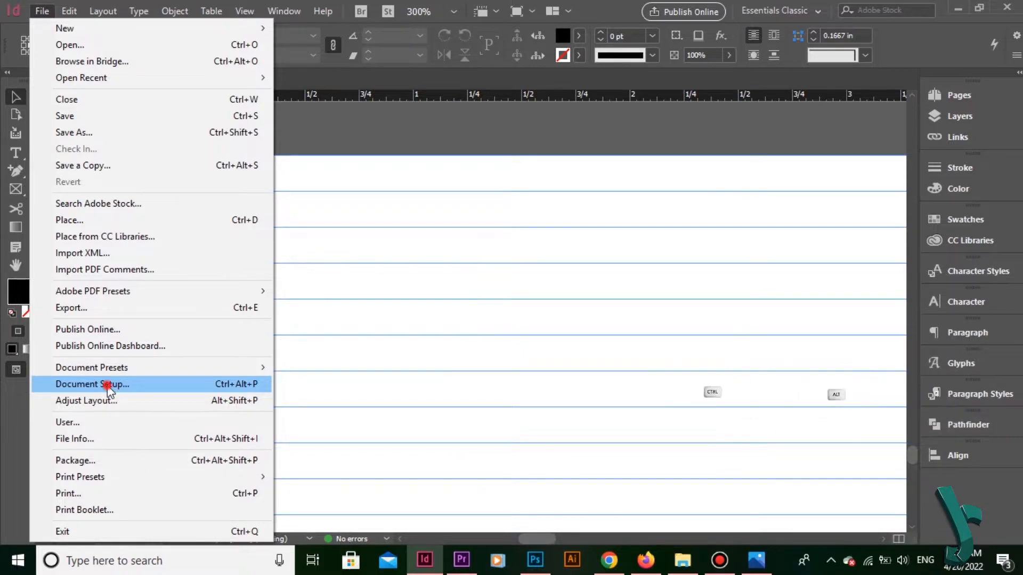
pyautogui.click(109, 385)
pyautogui.click(686, 287)
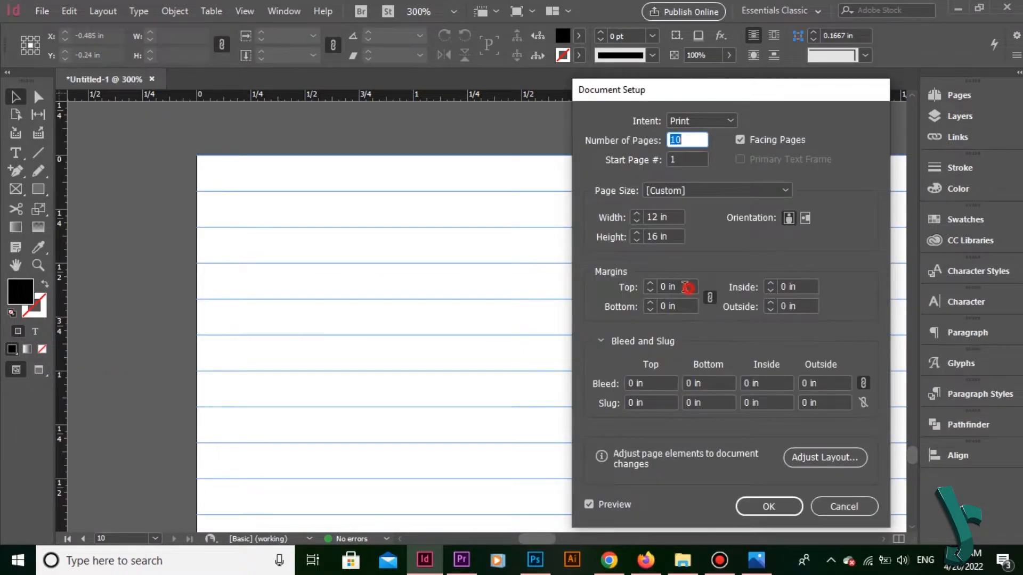
pyautogui.write('0.5')
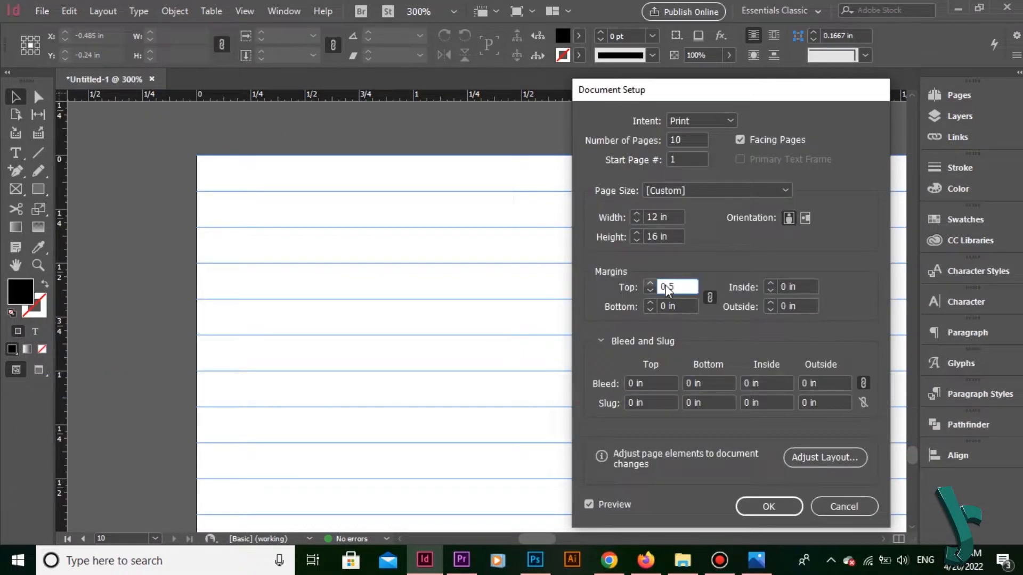
pyautogui.press('Tab')
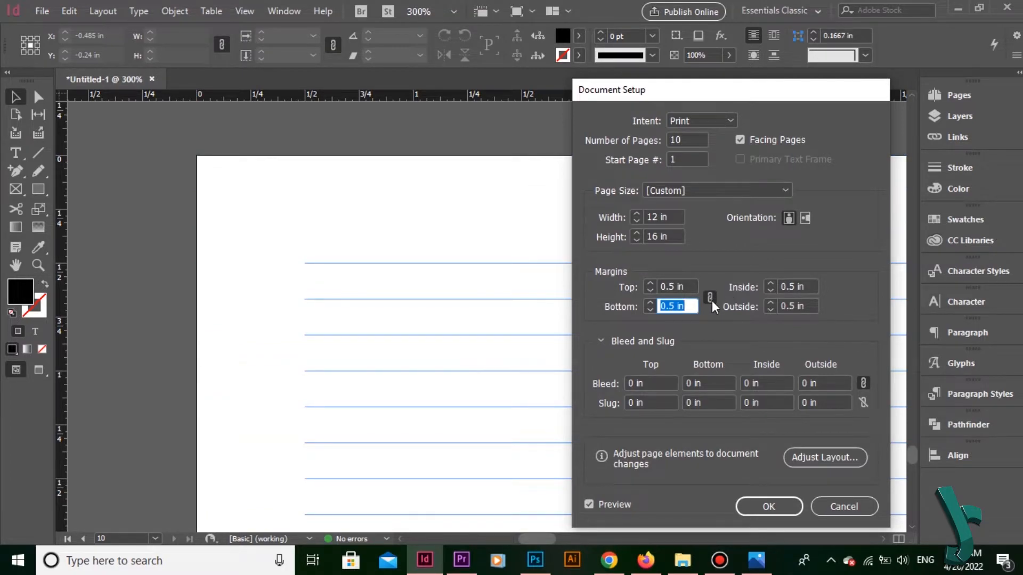
# Unlink the margins and try raising only the top margin to 0.625 in
pyautogui.click(710, 298)
pyautogui.click(675, 287)
pyautogui.press('Up')
pyautogui.press('Up')
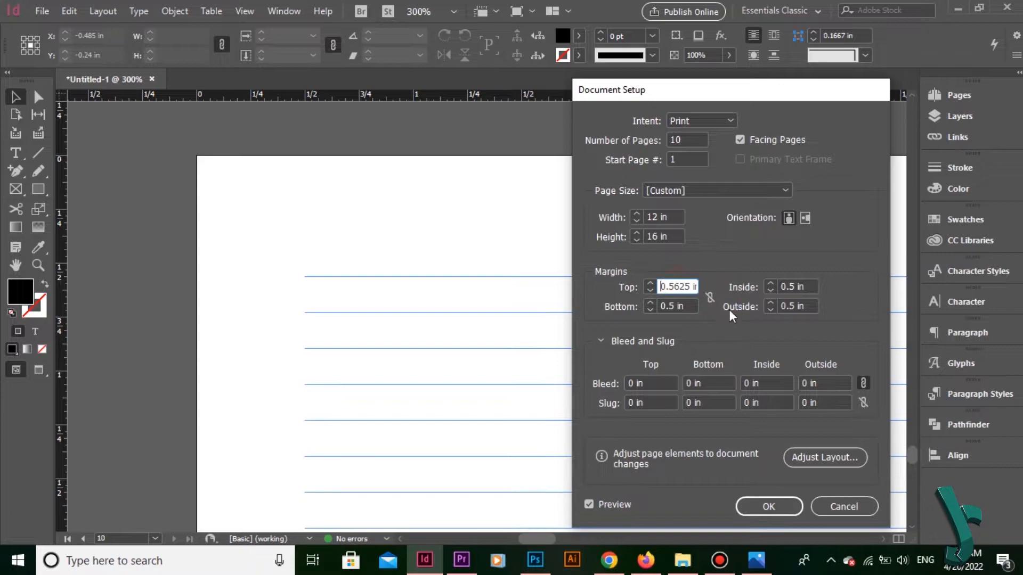
pyautogui.click(692, 303)
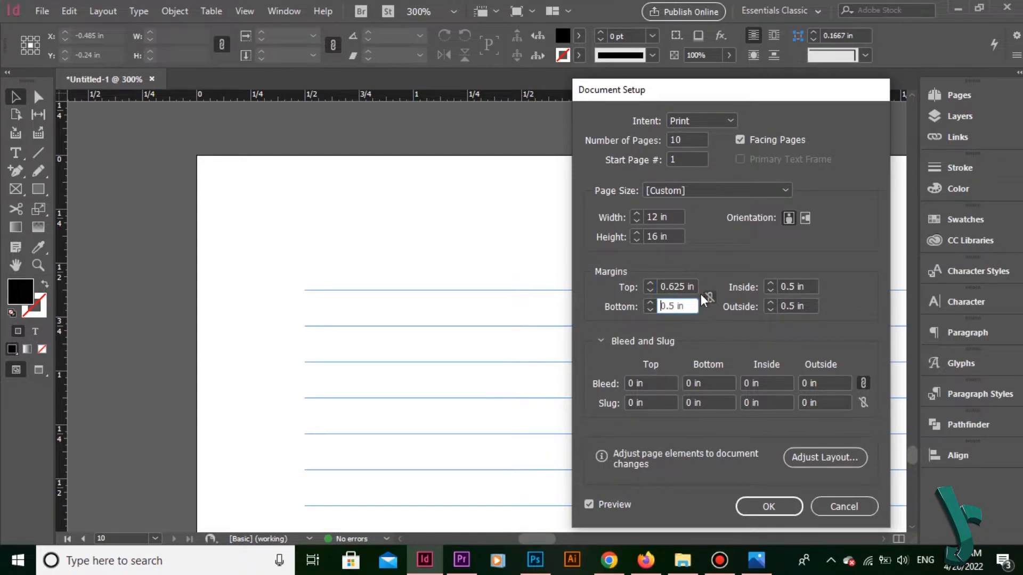
# Return the top margin to 0.5 in, link the margins again and apply the document setup
pyautogui.moveTo(690, 288); pyautogui.dragTo(654, 264)
pyautogui.write('0.5')
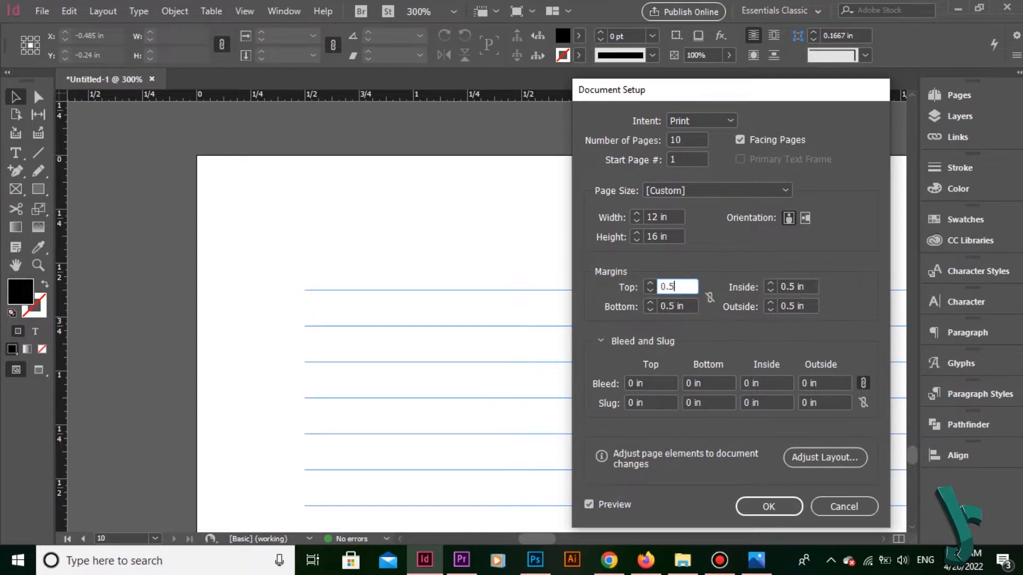
pyautogui.press('Tab')
pyautogui.click(708, 299)
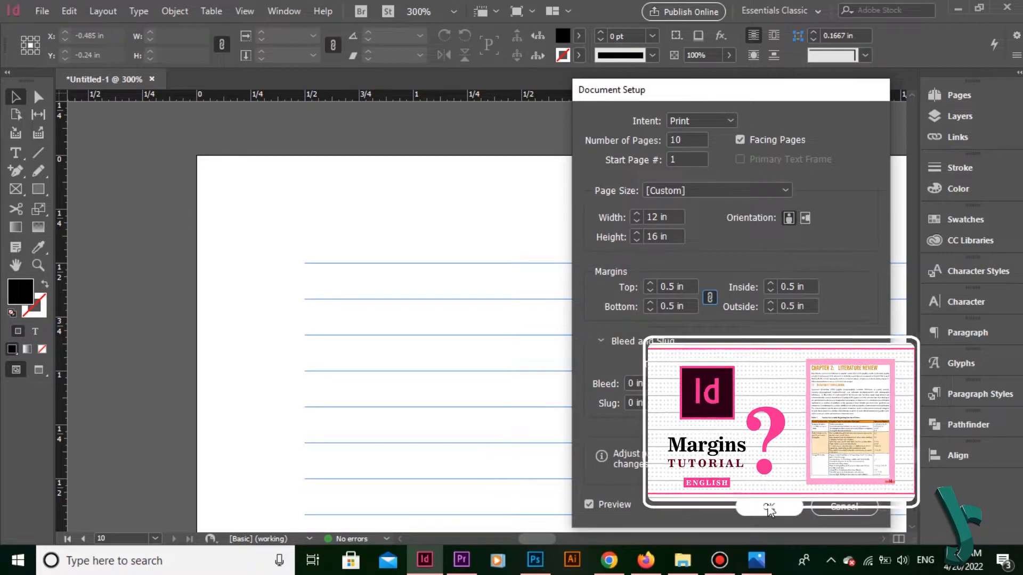
pyautogui.click(768, 507)
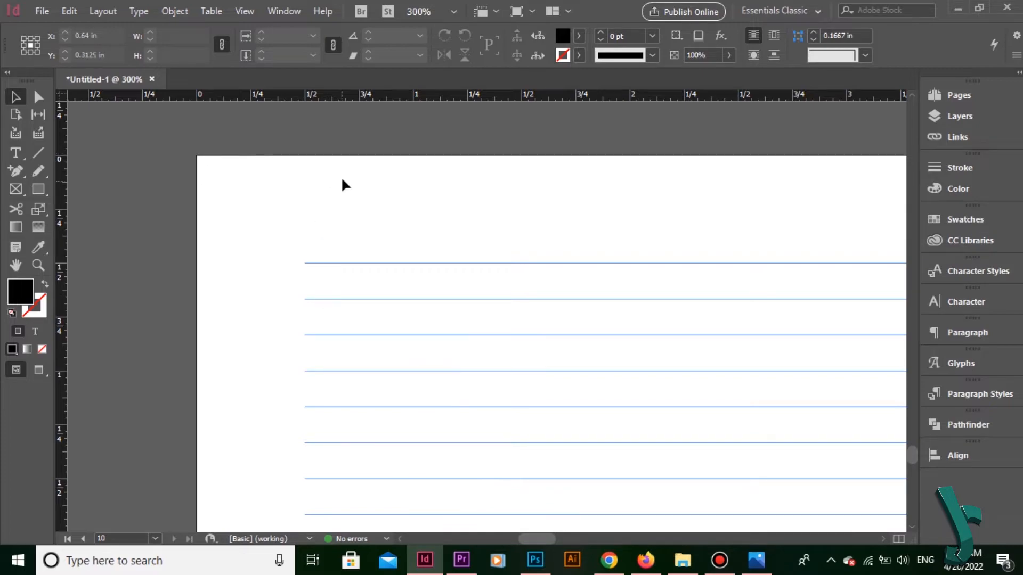
# Fit the whole page in the window and show the guides
pyautogui.hotkey('ctrl', '0')
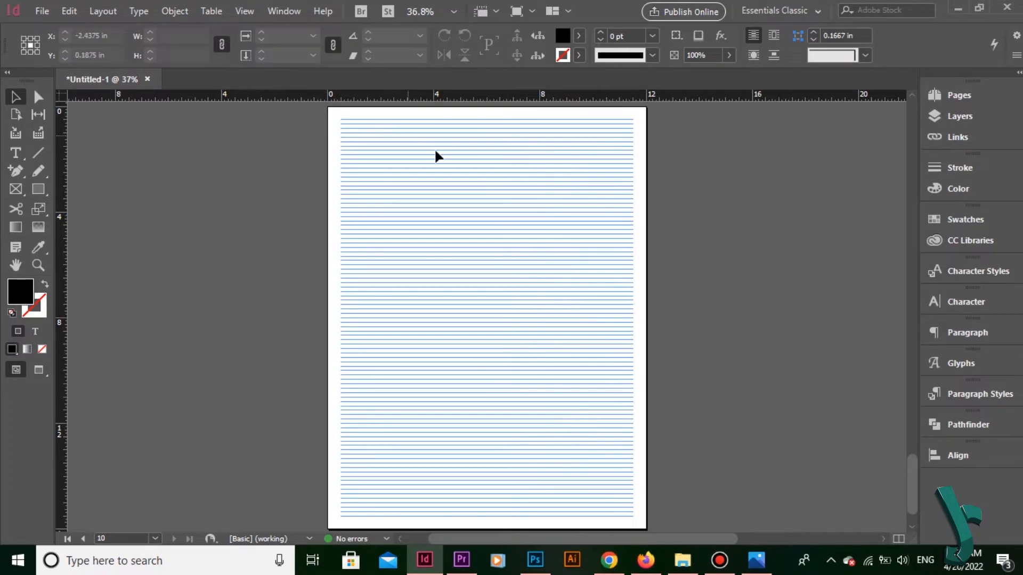
pyautogui.click(244, 11)
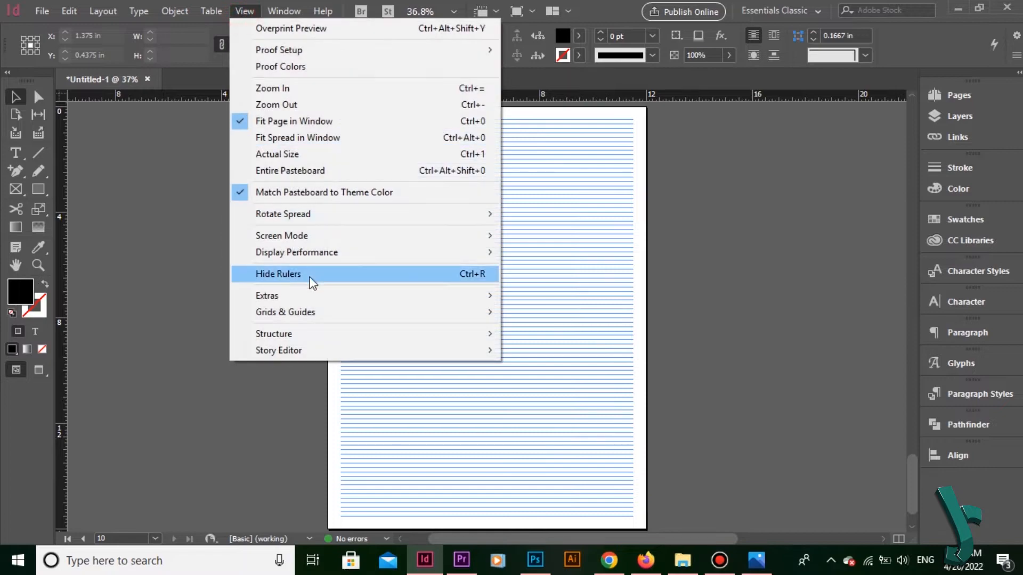
pyautogui.moveTo(337, 313)
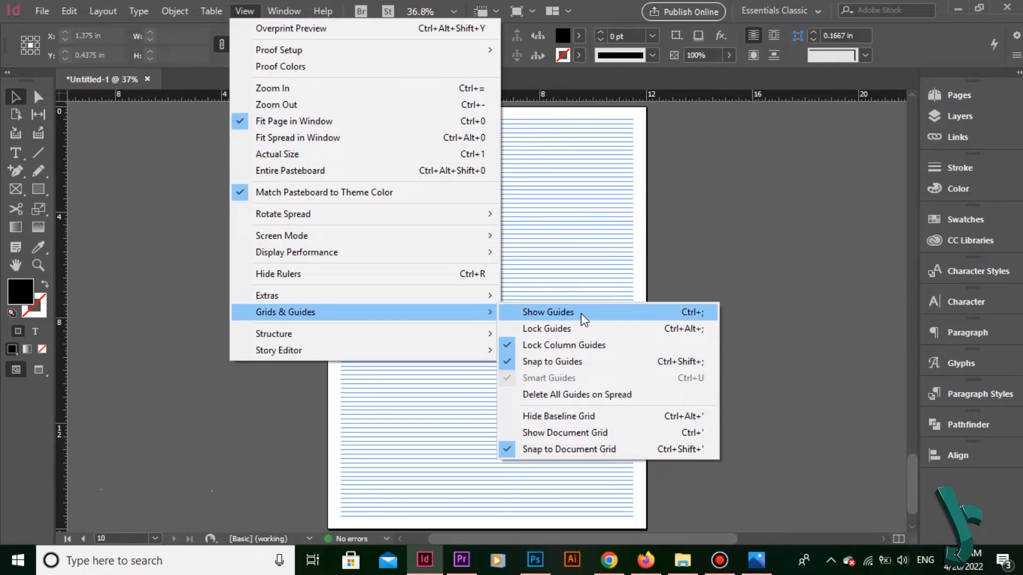
pyautogui.hotkey('ctrl', ';')
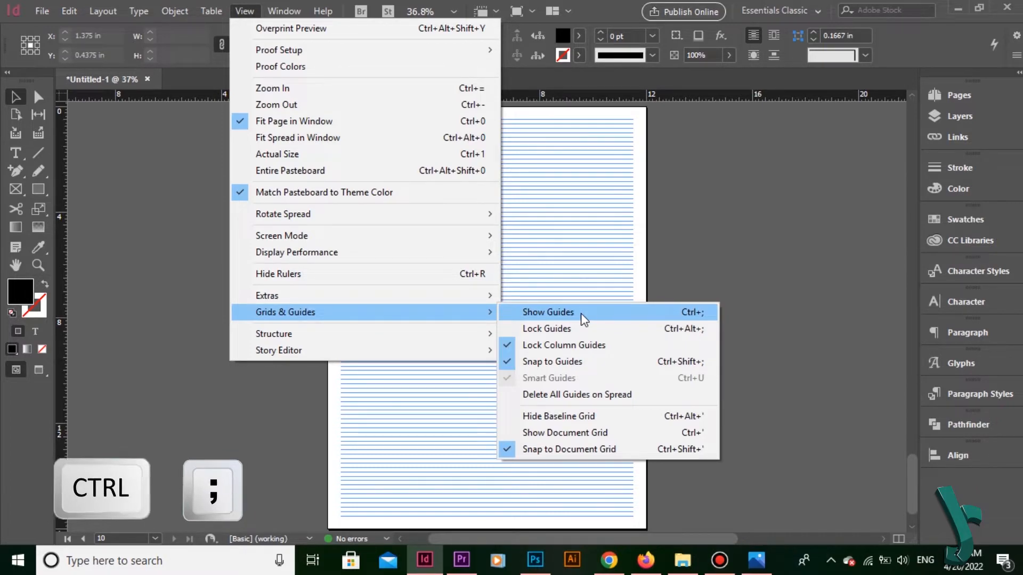
pyautogui.click(585, 318)
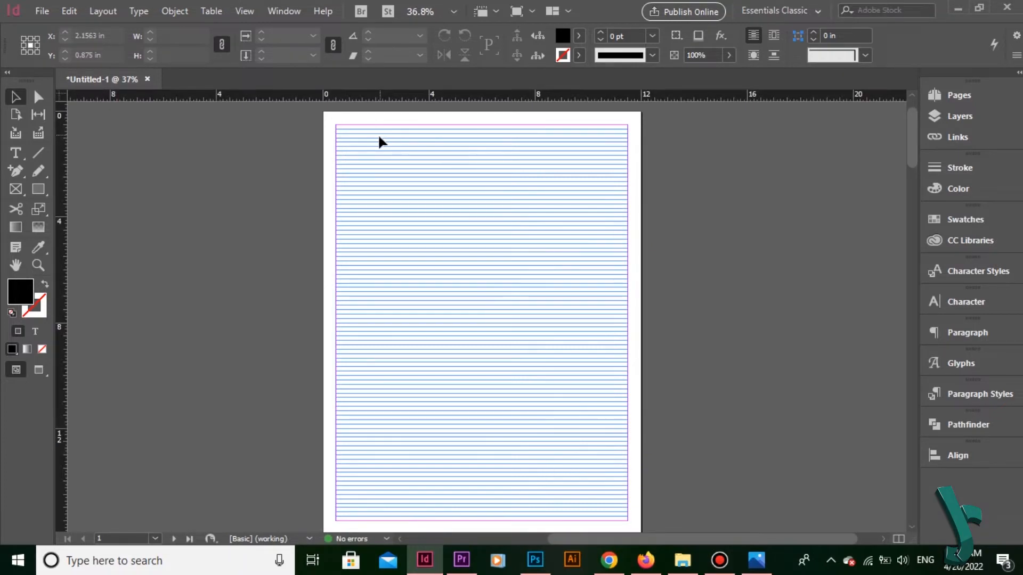
# Try making the baseline grid relative to Top of Page and undo the change
pyautogui.click(70, 11)
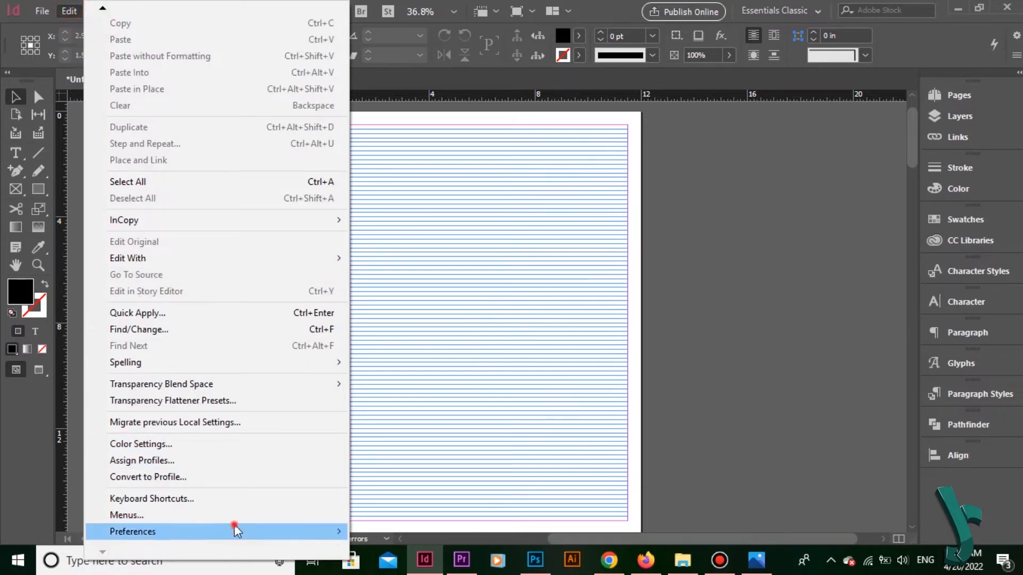
pyautogui.moveTo(237, 530)
pyautogui.click(447, 252)
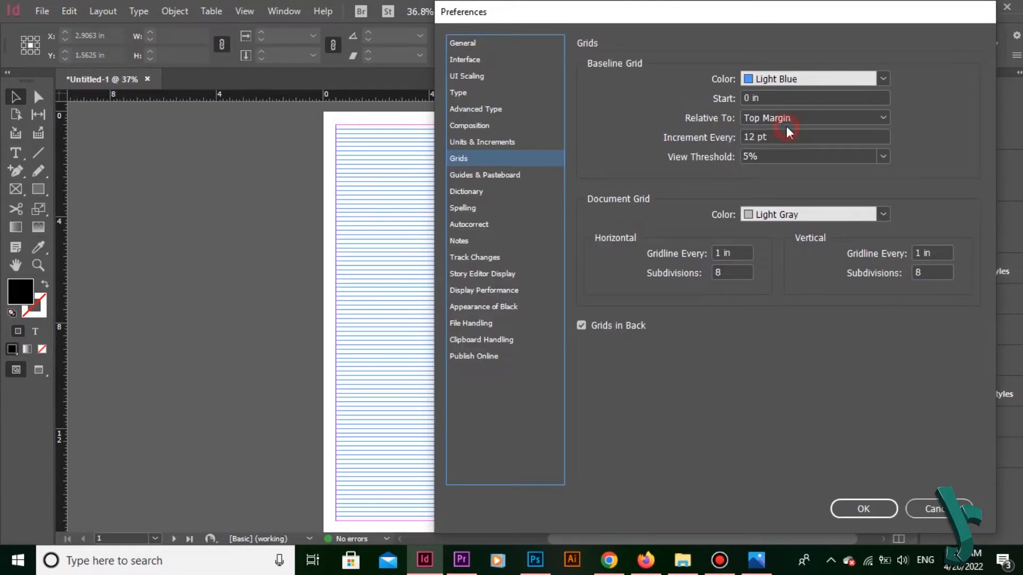
pyautogui.click(787, 126)
pyautogui.click(787, 133)
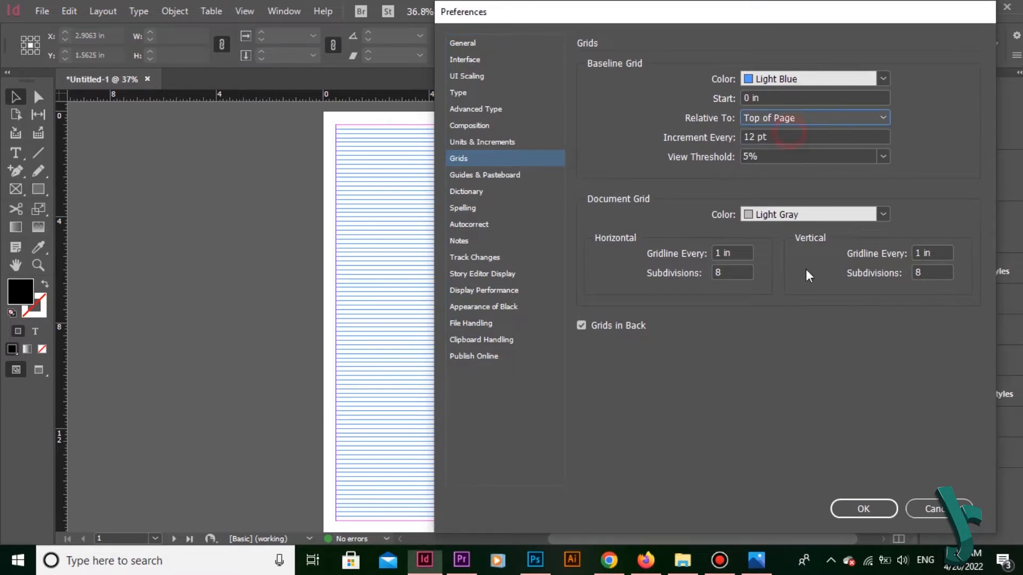
pyautogui.click(853, 511)
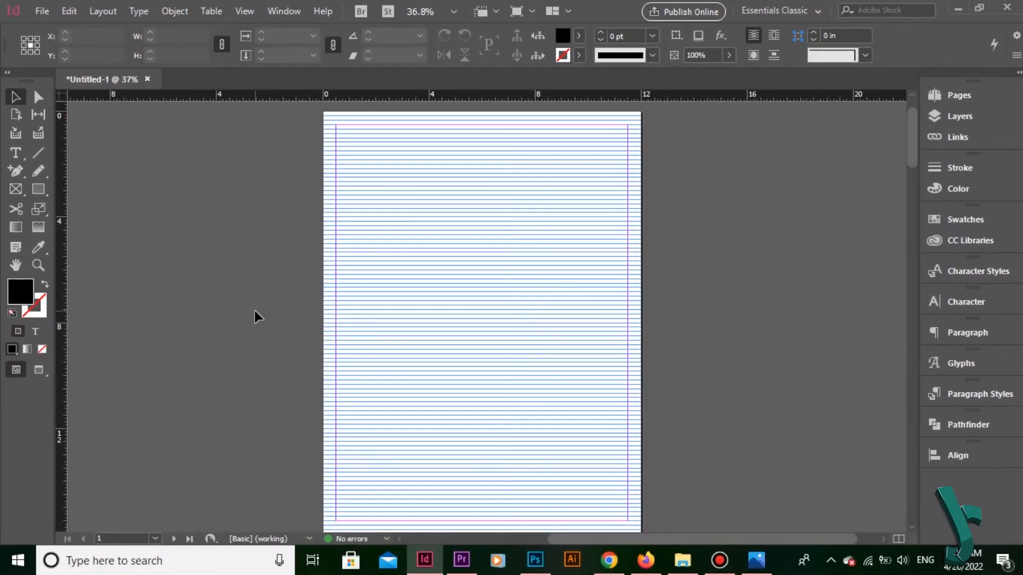
pyautogui.hotkey('ctrl', 'z')
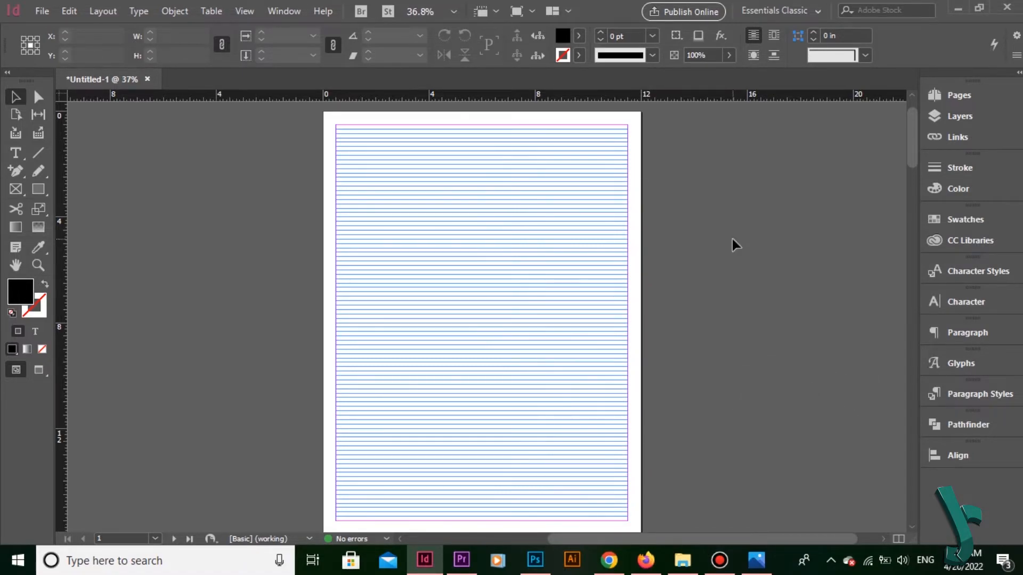
# Hide the guides and set the baseline grid's increment to every 20 pt
pyautogui.hotkey('ctrl', ';')
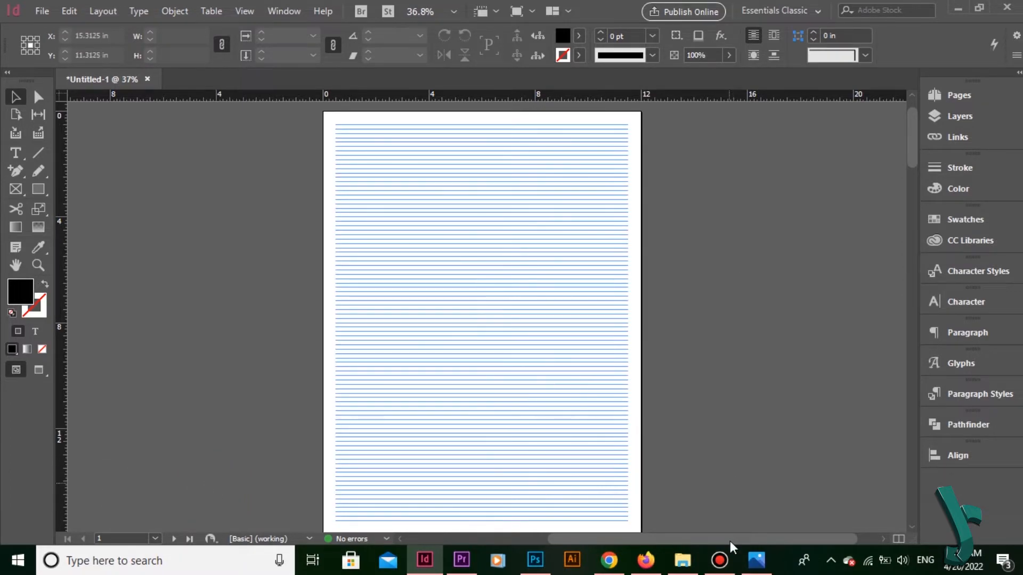
pyautogui.hotkey('ctrl', 'k')
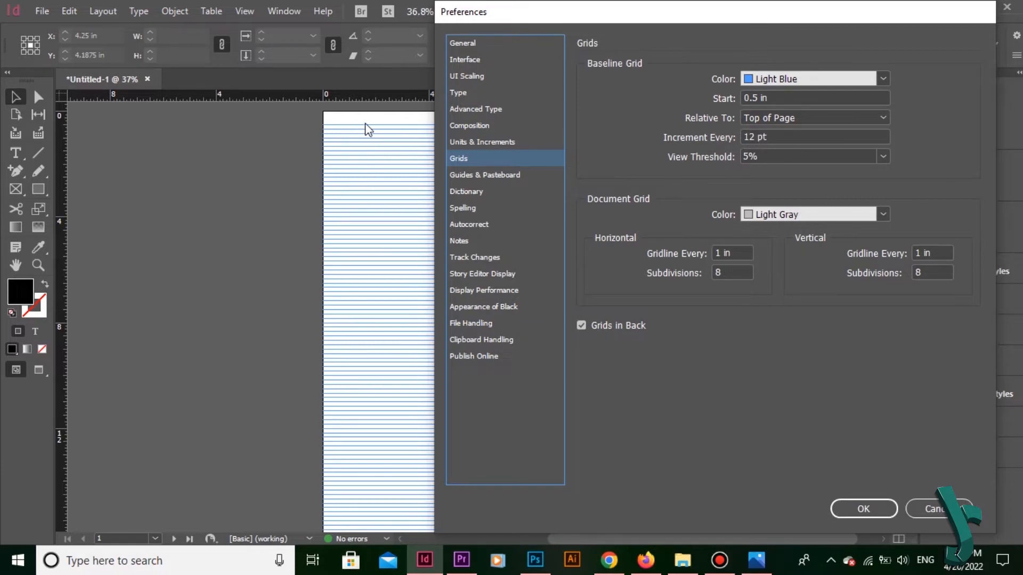
pyautogui.click(823, 134)
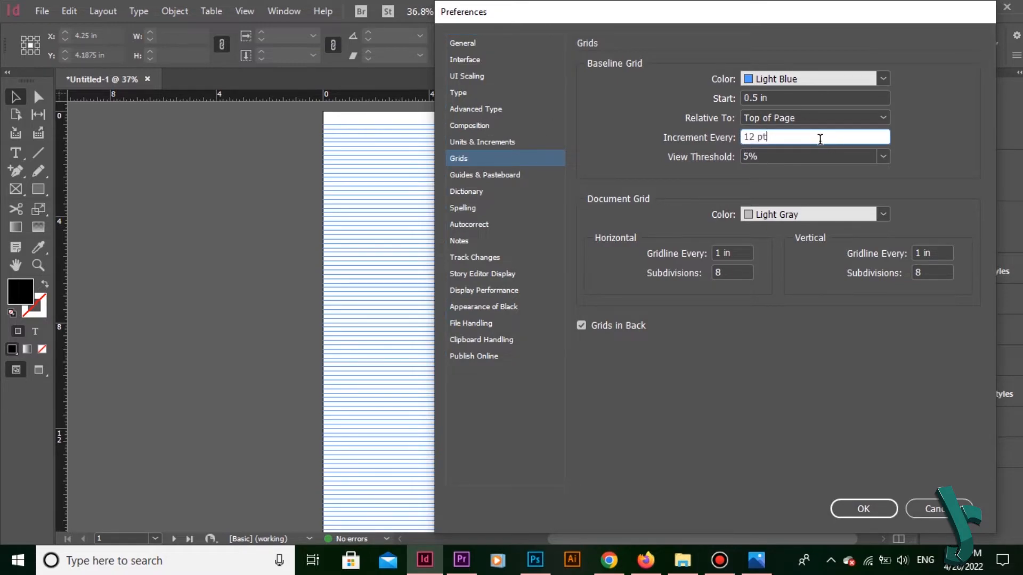
pyautogui.doubleClick(820, 139)
pyautogui.write('20')
pyautogui.press('Tab')
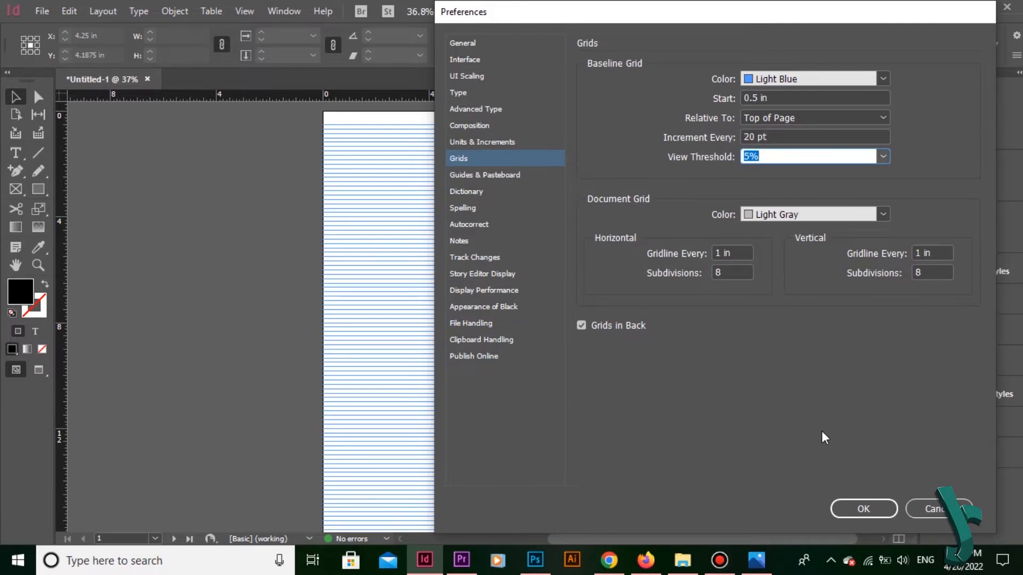
pyautogui.click(859, 508)
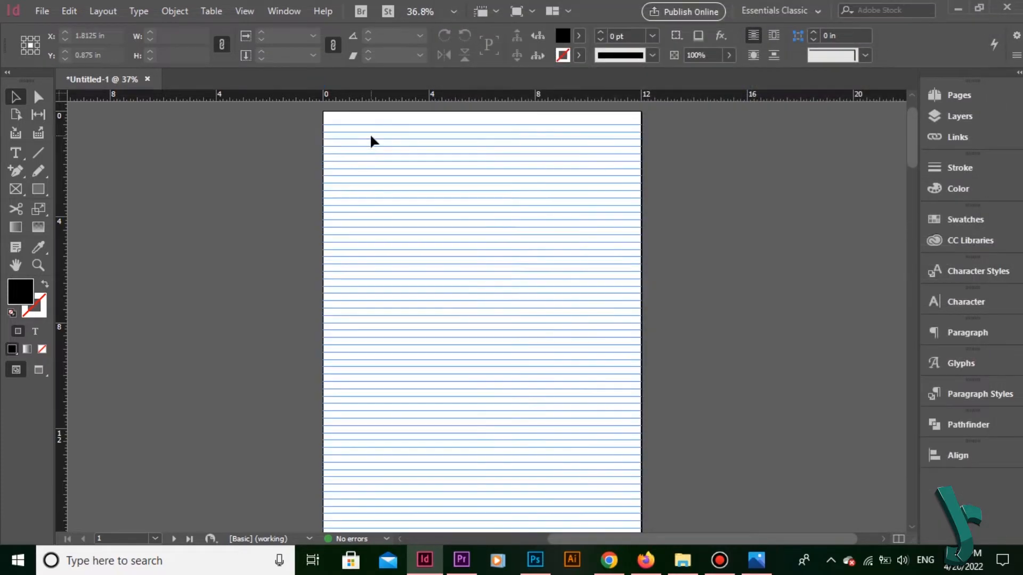
# Draw a black square of about 0.28 in between two neighbouring baseline grid lines at 300% zoom
pyautogui.click(382, 126)
pyautogui.click(454, 9)
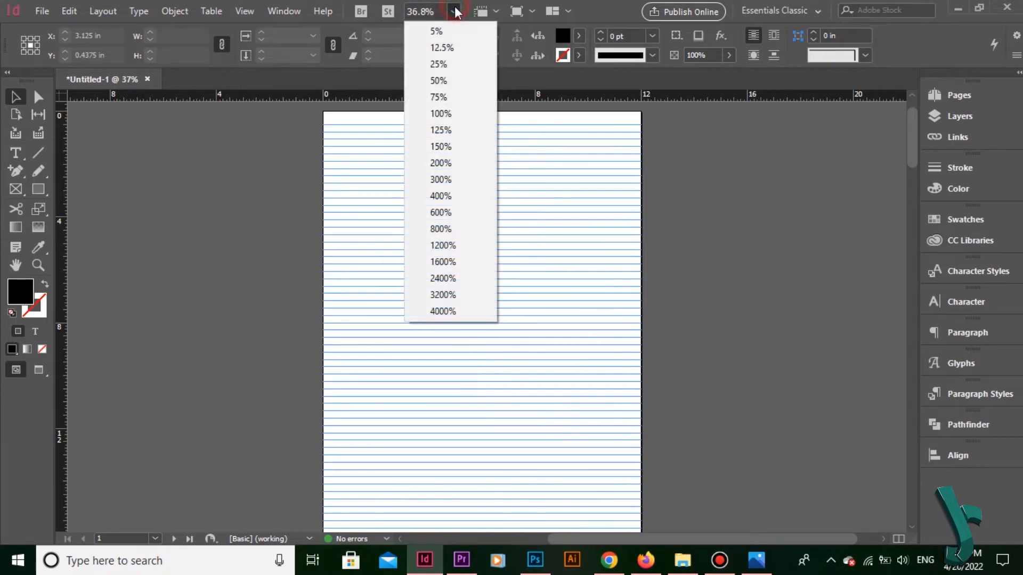
pyautogui.click(462, 178)
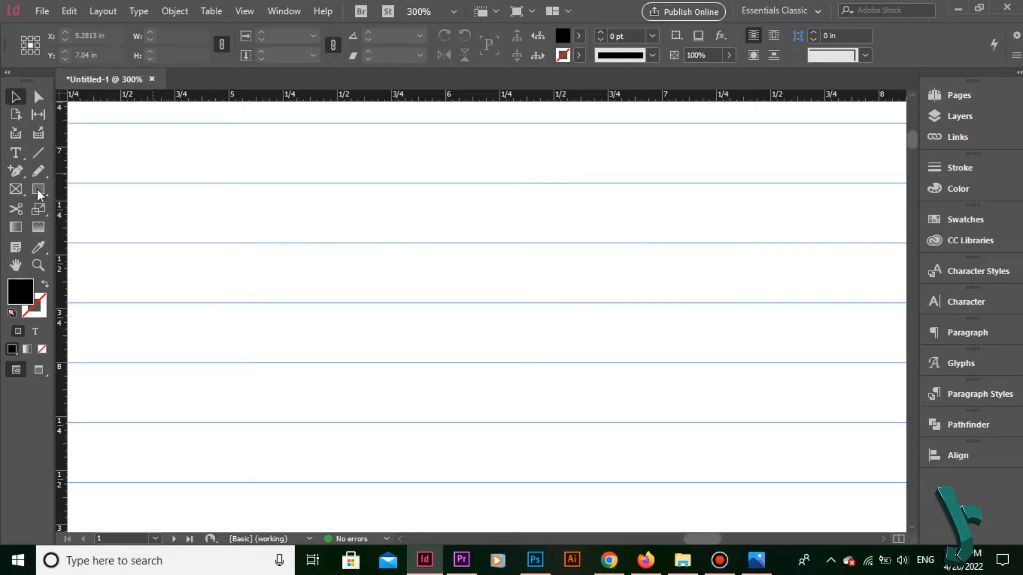
pyautogui.moveTo(160, 124); pyautogui.dragTo(234, 185)
# Switch the vertical ruler to points and compare the square's height with the baseline increment in the grid preferences
pyautogui.rightClick(62, 241)
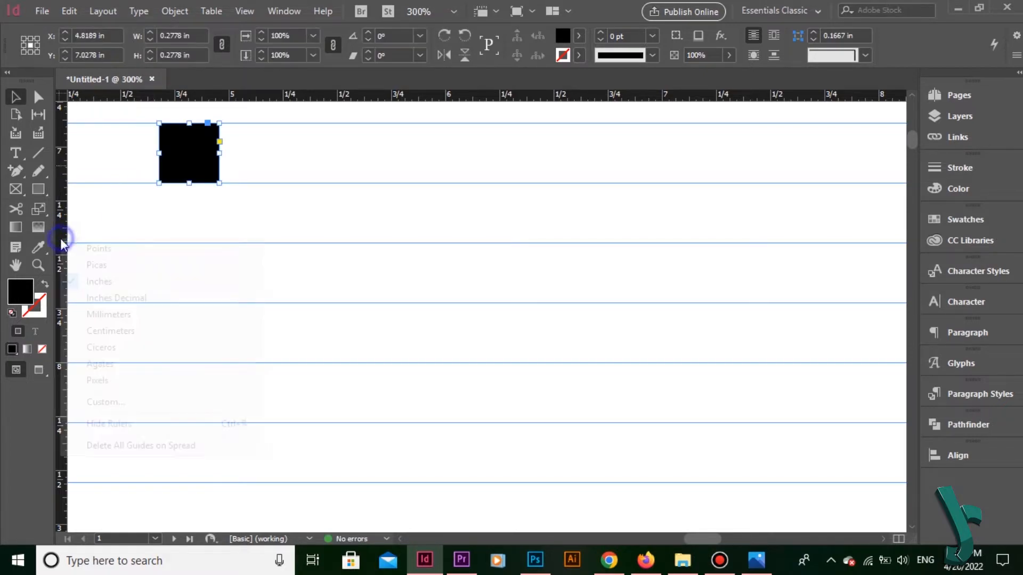
pyautogui.click(133, 250)
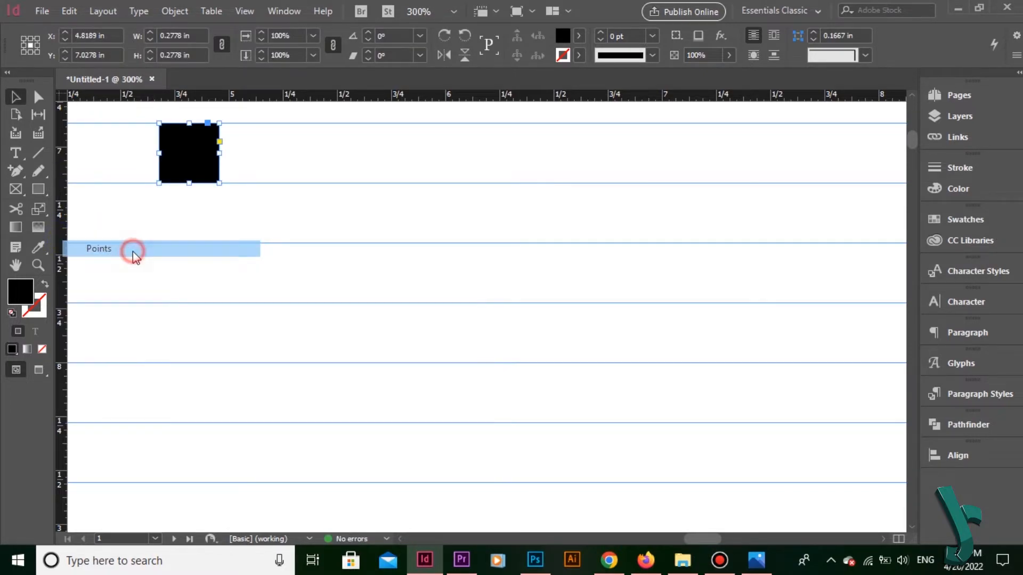
pyautogui.click(185, 51)
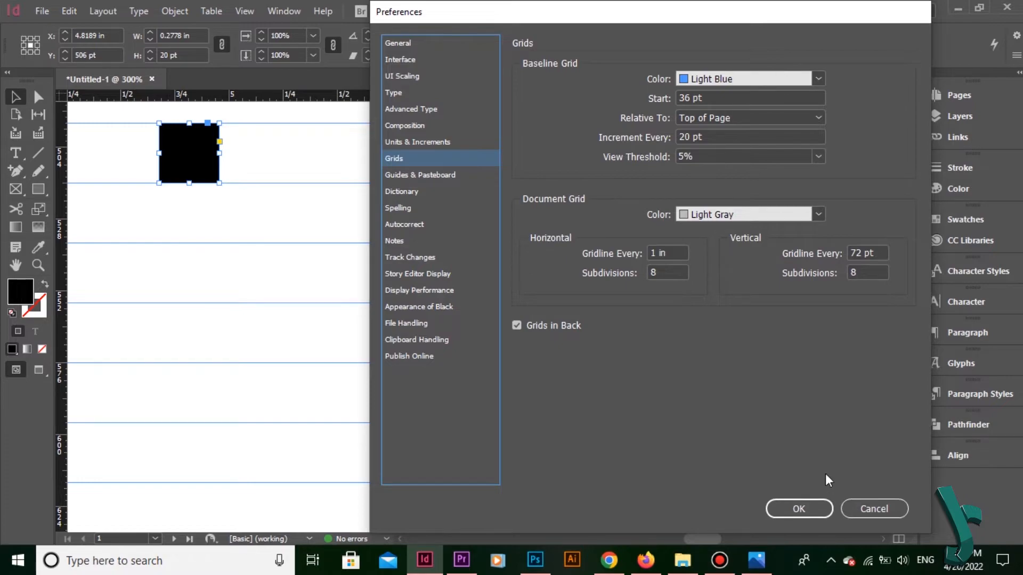
pyautogui.click(814, 500)
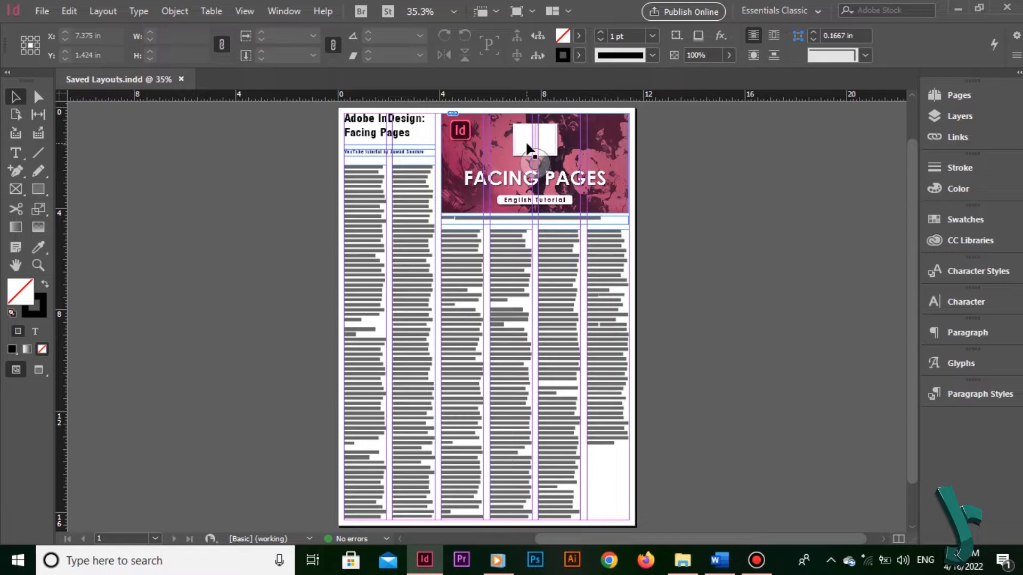
# Examine the multi-column body text in Saved Layouts.indd at 125% zoom
pyautogui.hotkey('ctrl', '=')
pyautogui.hotkey('ctrl', '=')
pyautogui.hotkey('ctrl', '=')
pyautogui.hotkey('ctrl', '=')
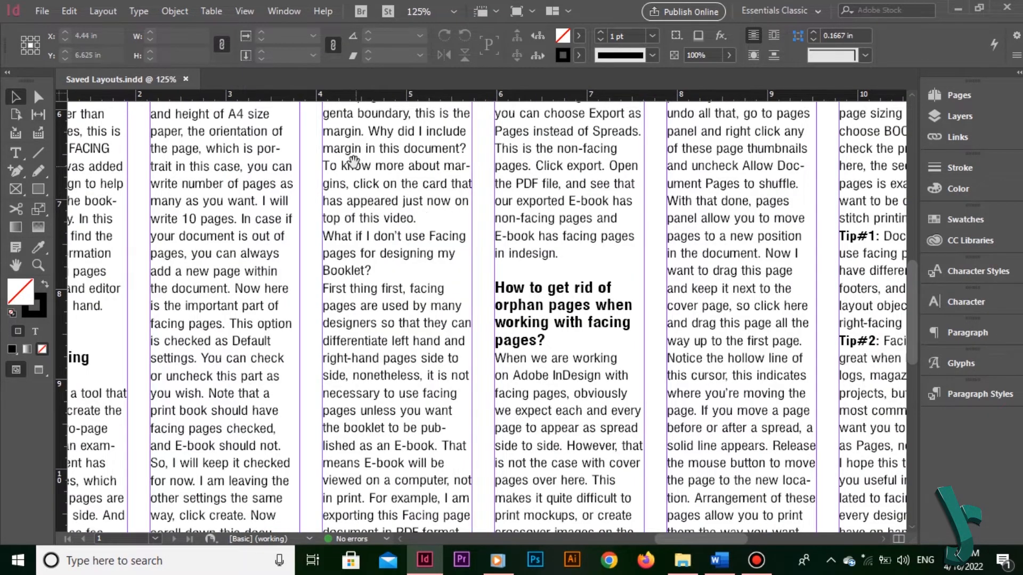
# Examine the page layout from the title and header image to the ends of the body text columns
pyautogui.moveTo(367, 167); pyautogui.dragTo(558, 488)
pyautogui.moveTo(448, 291); pyautogui.dragTo(459, 475)
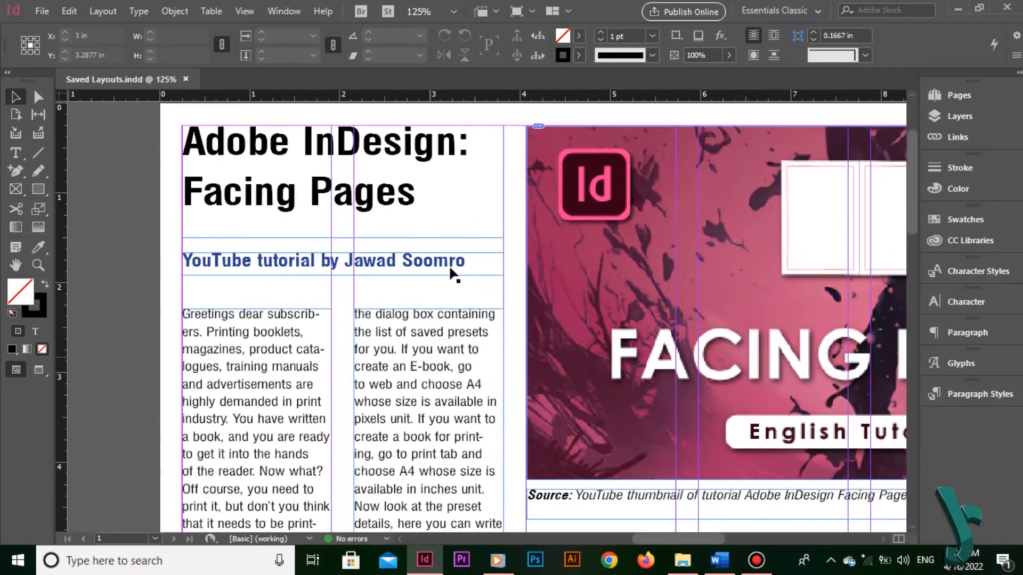
pyautogui.moveTo(714, 397); pyautogui.dragTo(480, 297)
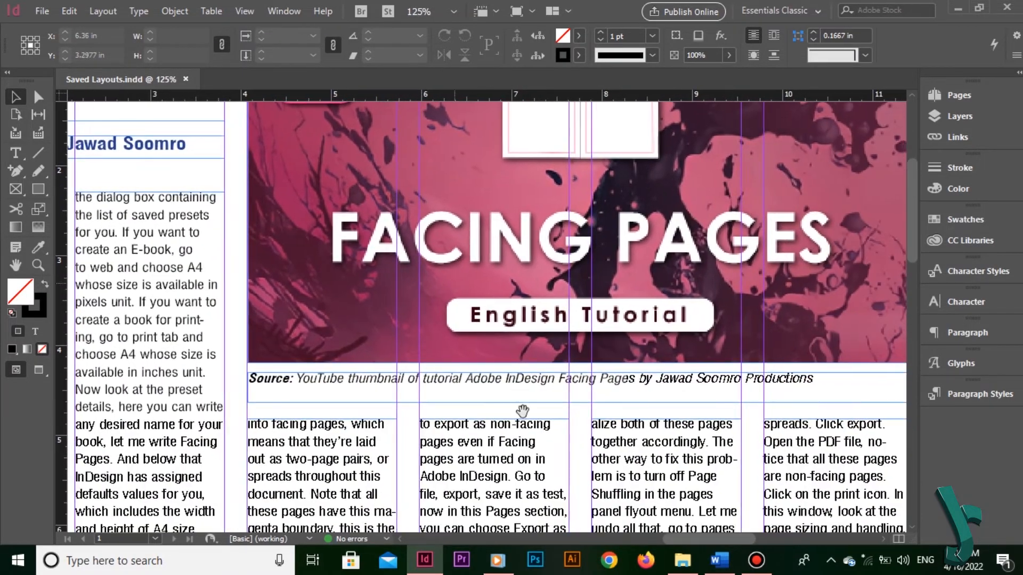
pyautogui.moveTo(536, 457); pyautogui.dragTo(450, 37)
pyautogui.moveTo(450, 419); pyautogui.dragTo(424, 80)
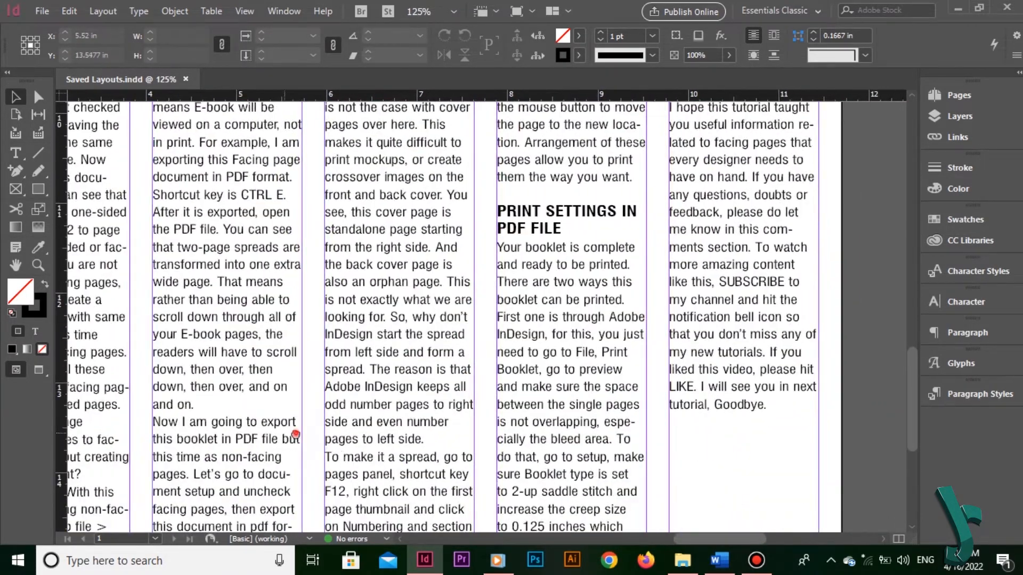
pyautogui.moveTo(295, 434); pyautogui.dragTo(762, 248)
pyautogui.moveTo(488, 249); pyautogui.dragTo(469, 554)
pyautogui.moveTo(528, 185); pyautogui.dragTo(508, 433)
pyautogui.moveTo(546, 169); pyautogui.dragTo(528, 447)
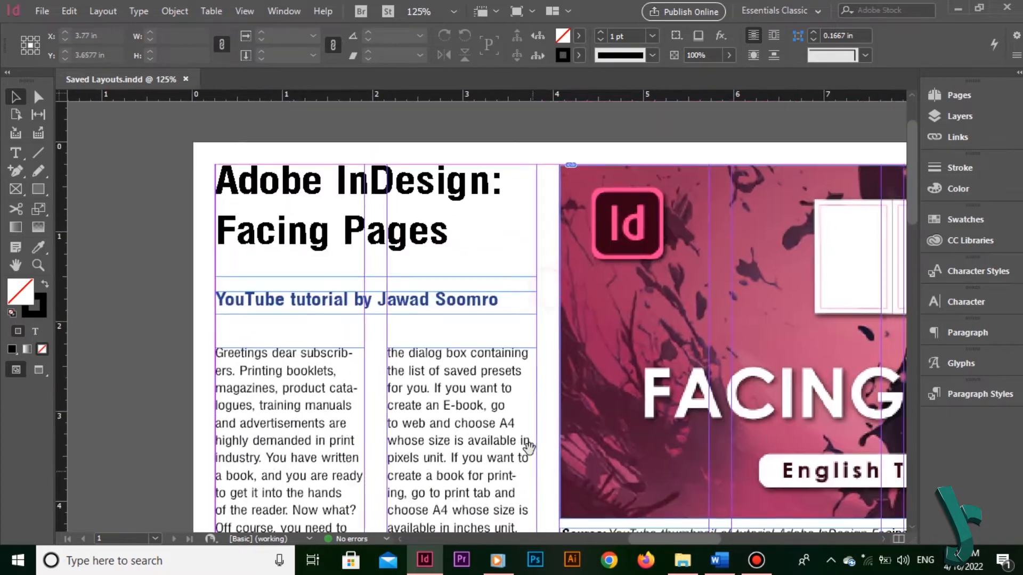
# Review the page's margins, column number and gutter in the Margins and Columns settings, leaving them unchanged
pyautogui.click(103, 11)
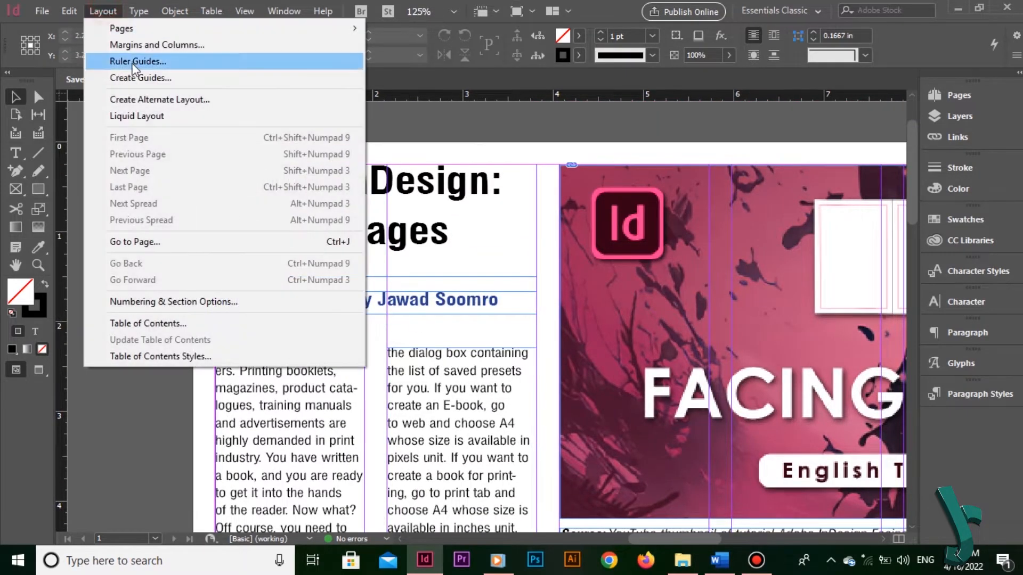
pyautogui.click(139, 40)
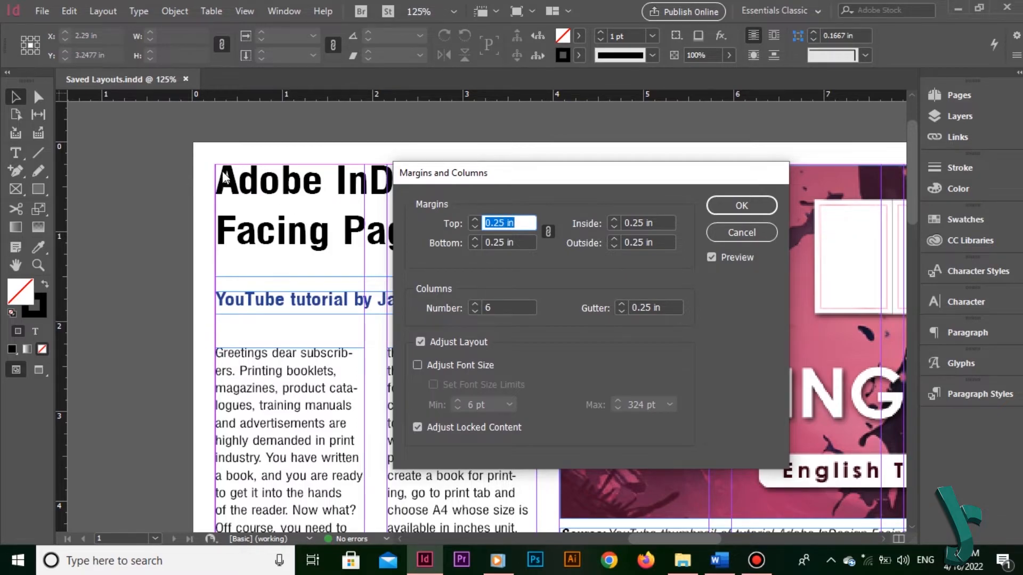
pyautogui.click(516, 223)
pyautogui.click(529, 242)
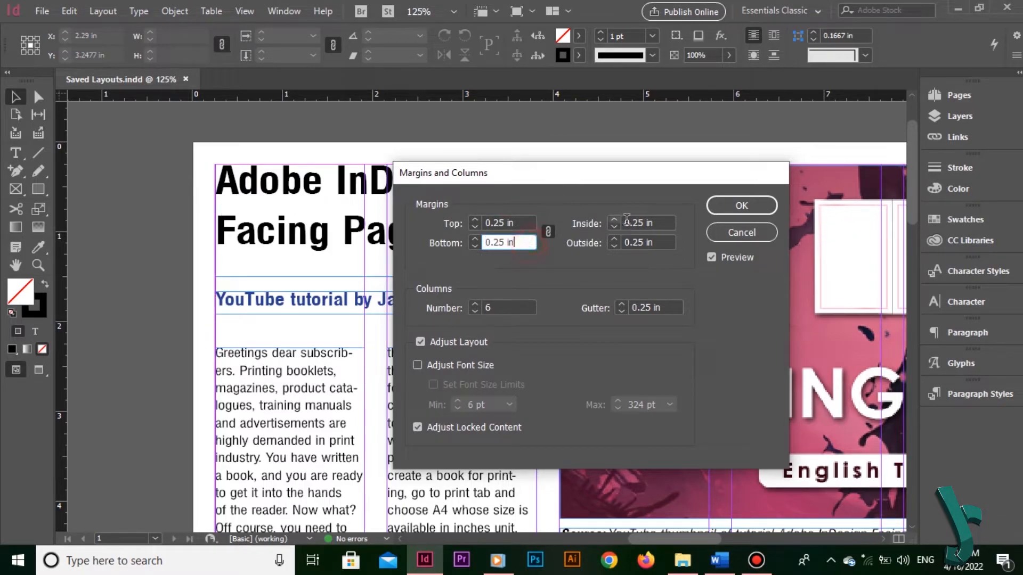
pyautogui.click(653, 223)
pyautogui.click(656, 244)
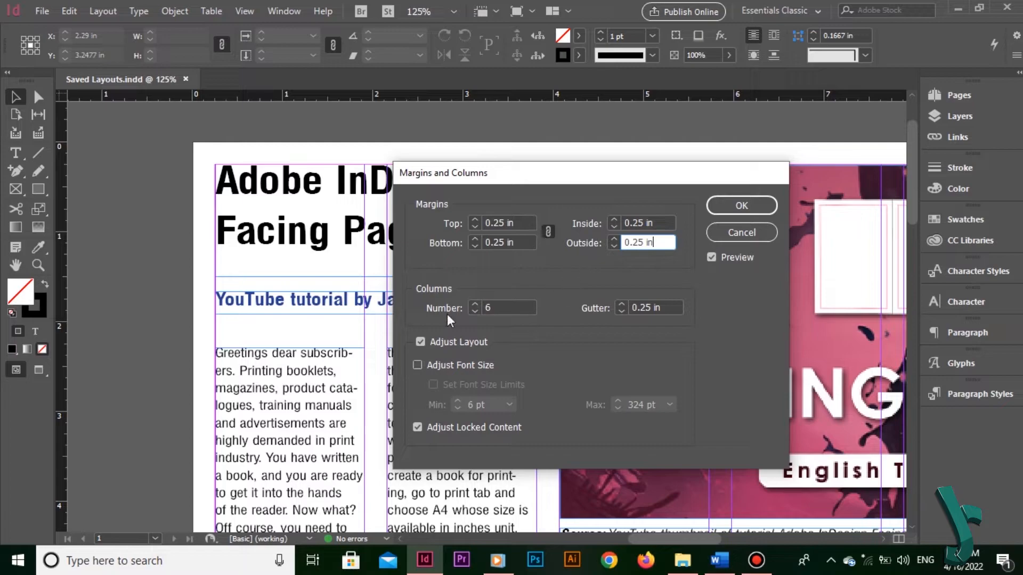
pyautogui.click(506, 308)
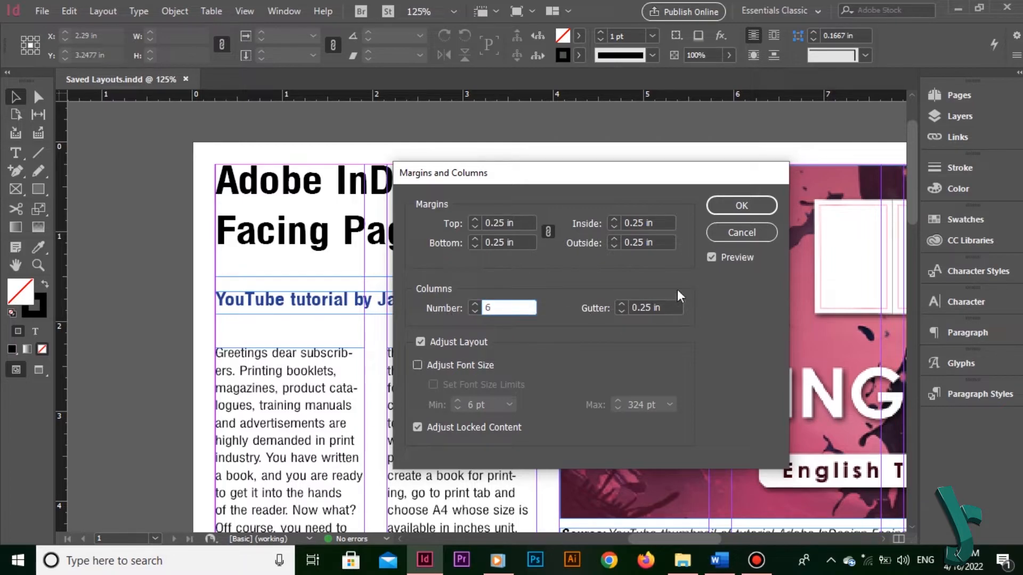
pyautogui.click(654, 308)
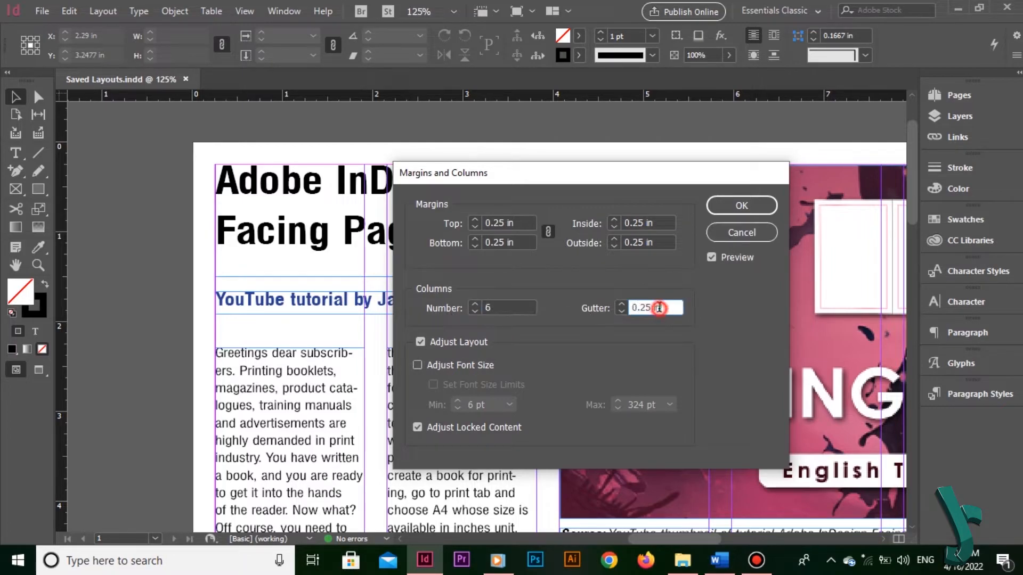
pyautogui.click(742, 233)
# Move the blue tagline frame up beneath the title, to a Y position of about 1.63 in
pyautogui.hotkey('ctrl', '-')
pyautogui.hotkey('ctrl', '-')
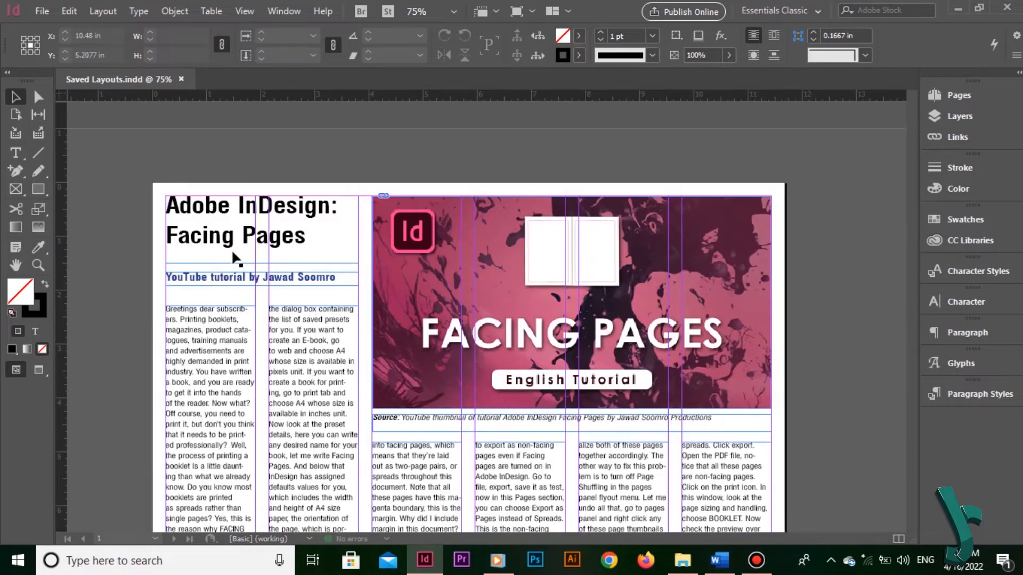
pyautogui.click(232, 252)
pyautogui.hotkey('ctrl', '=')
pyautogui.hotkey('ctrl', '=')
pyautogui.hotkey('ctrl', '=')
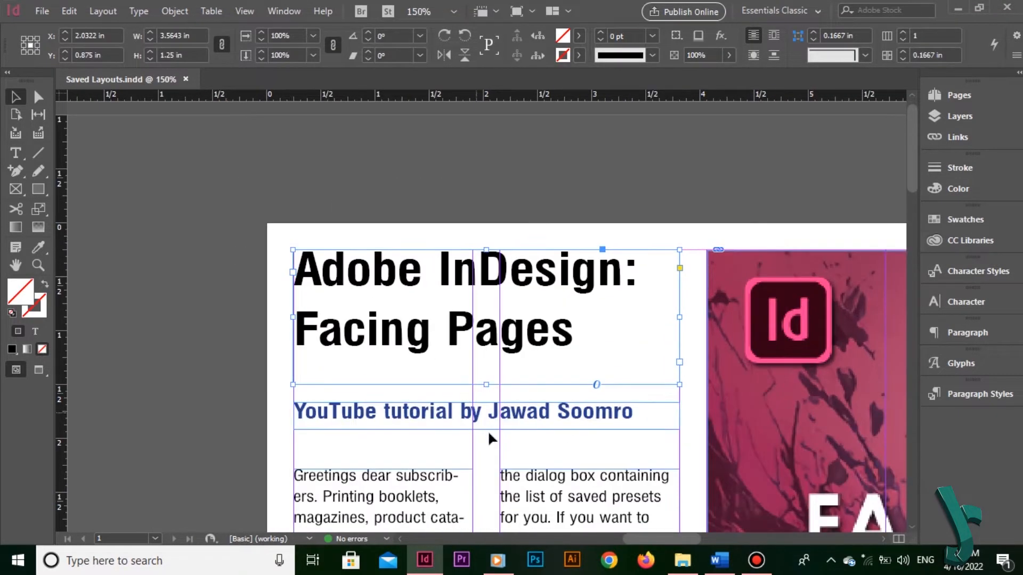
pyautogui.moveTo(418, 431); pyautogui.dragTo(303, 303)
pyautogui.click(142, 284)
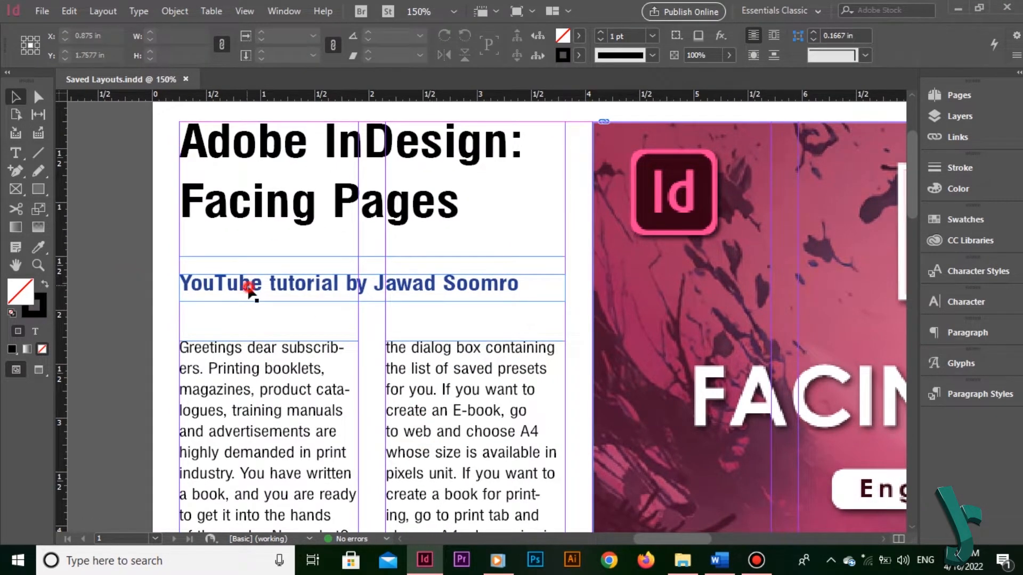
pyautogui.moveTo(248, 288); pyautogui.dragTo(248, 270)
# Extend the first two body text frames upward together to a height of about 14.24 in
pyautogui.click(250, 368)
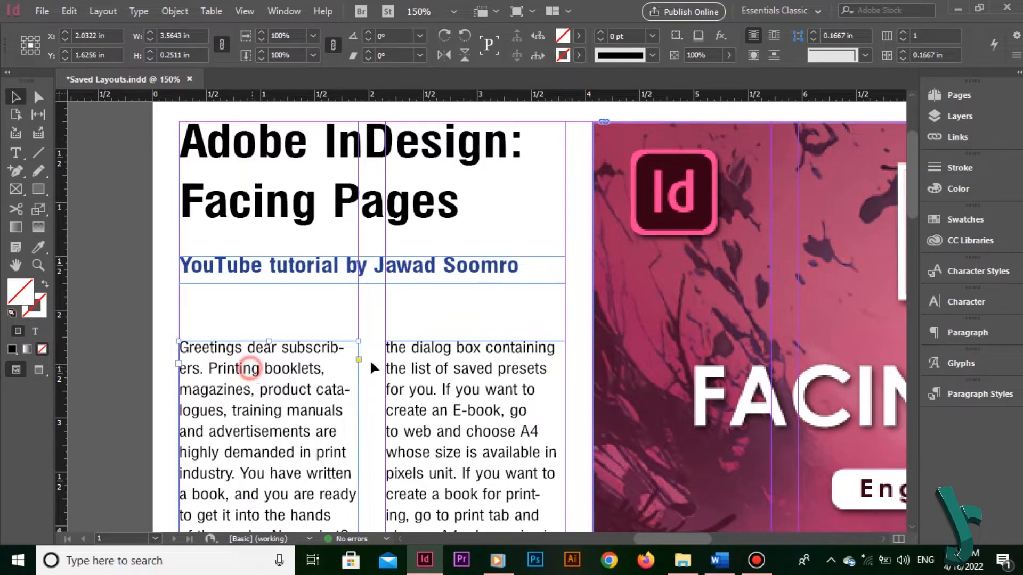
pyautogui.click(426, 354)
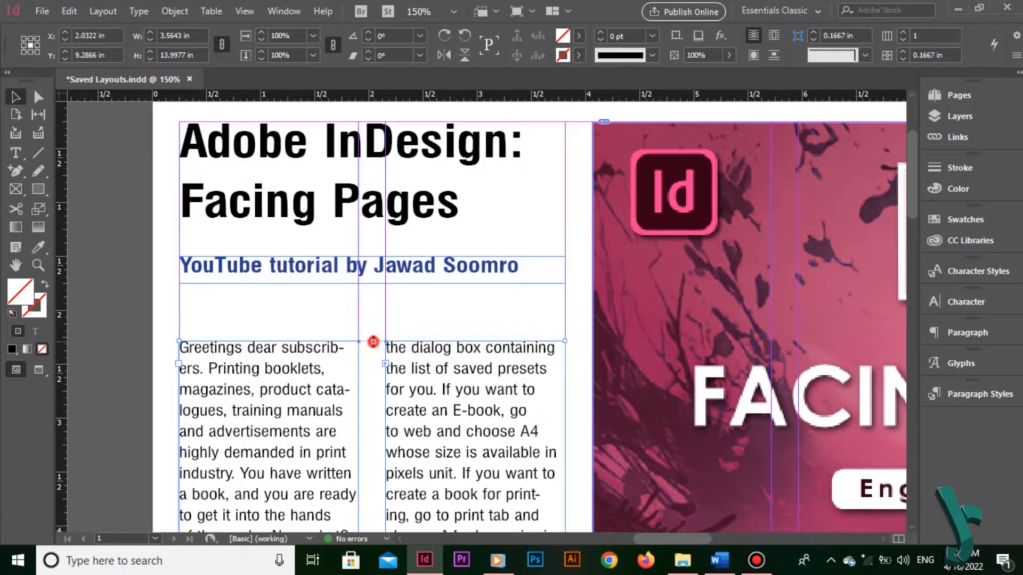
pyautogui.moveTo(373, 342); pyautogui.dragTo(372, 315)
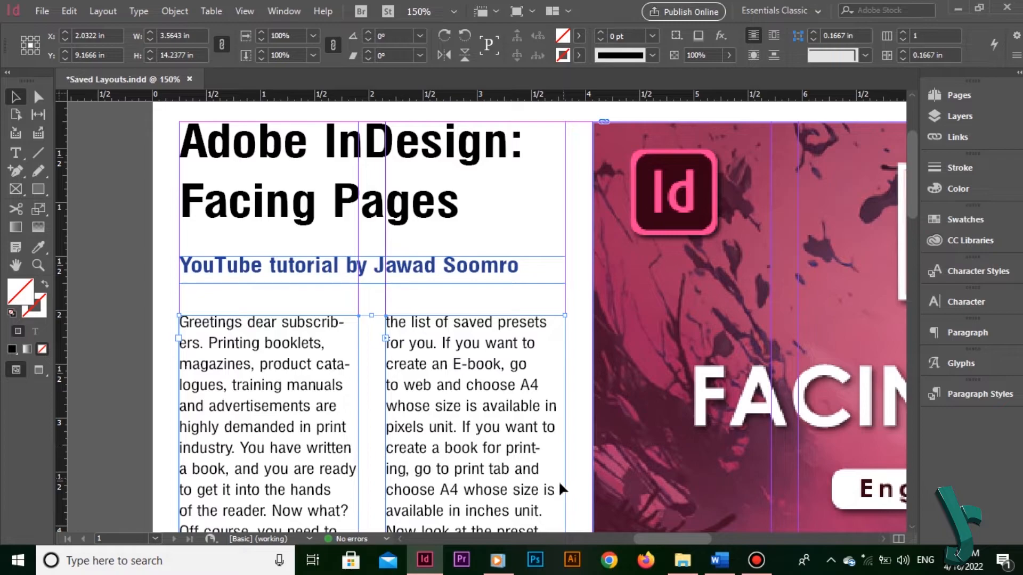
# Place a horizontal guide through the body columns at about 5 in and check the body text's leading against it
pyautogui.moveTo(489, 119); pyautogui.dragTo(488, 258)
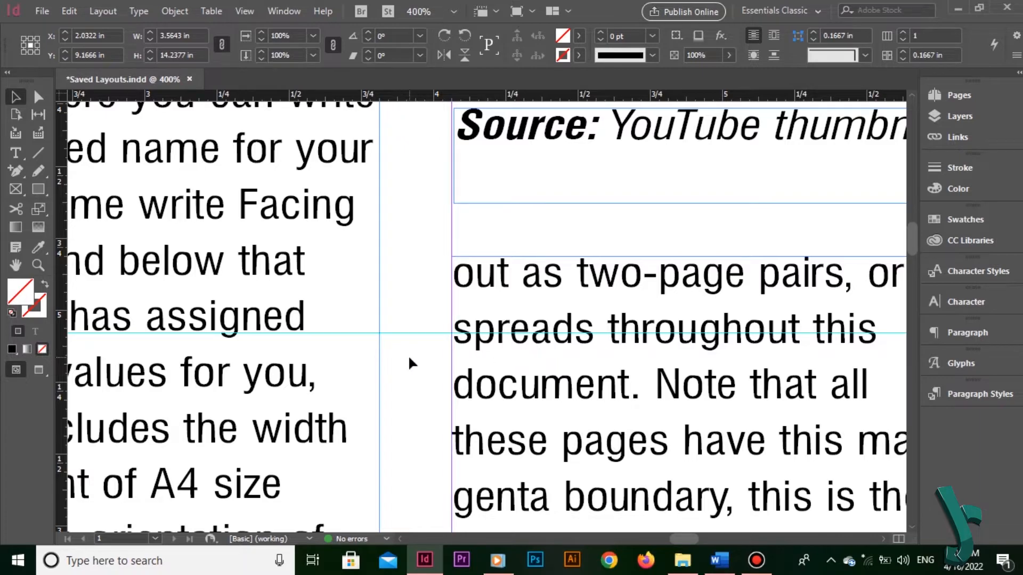
pyautogui.press('t')
pyautogui.click(986, 302)
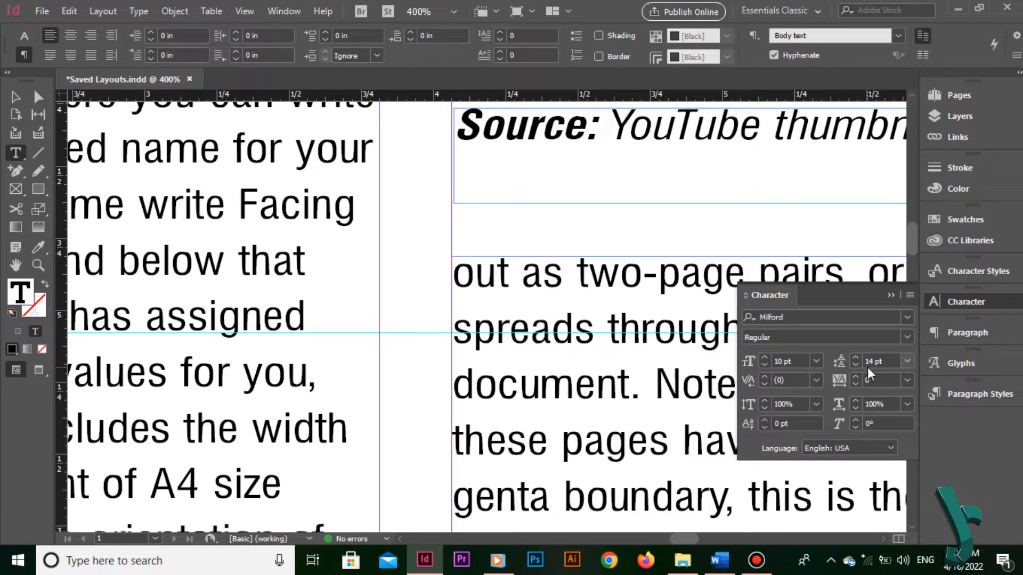
pyautogui.click(889, 297)
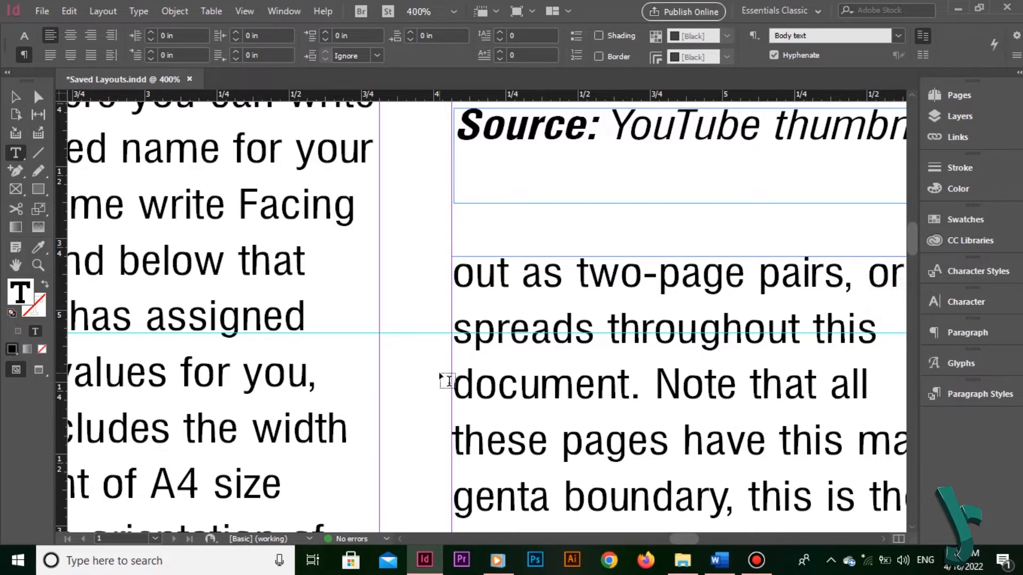
pyautogui.press('Escape')
pyautogui.hotkey('ctrl', '1')
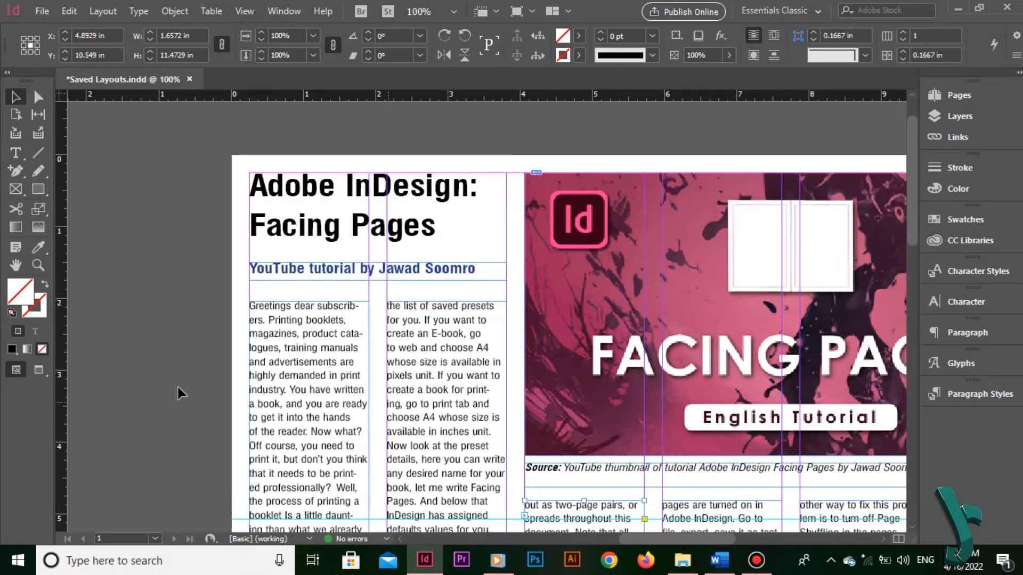
# Hide the frame edges of all text and image frames, with the tagline area in view at 200% zoom
pyautogui.click(304, 269)
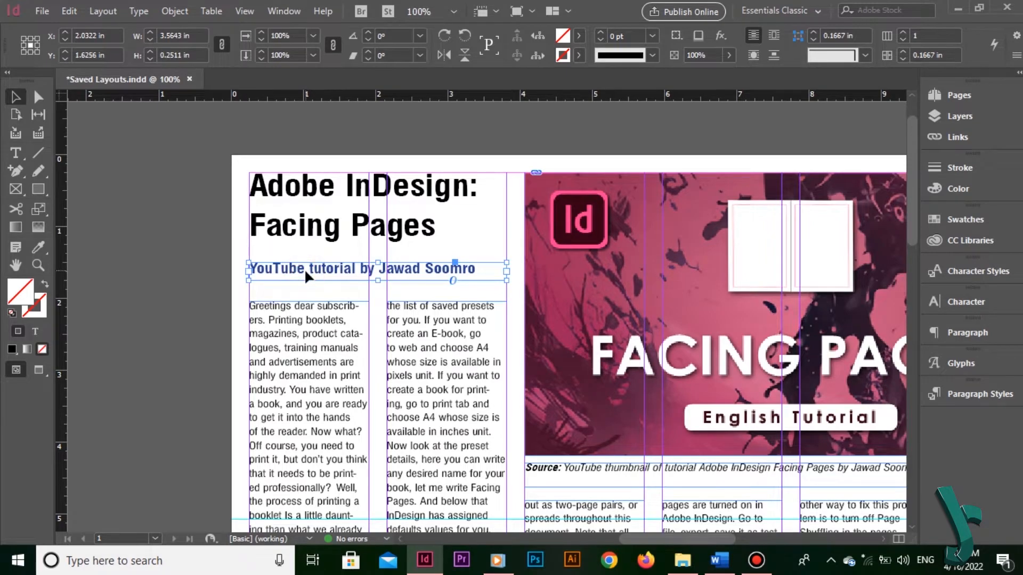
pyautogui.hotkey('ctrl', '=')
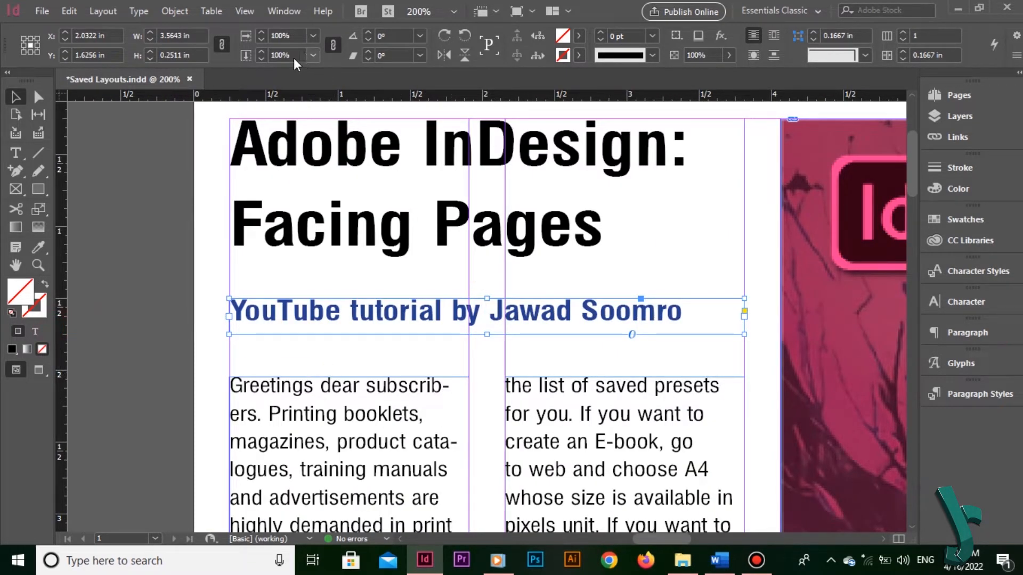
pyautogui.click(163, 211)
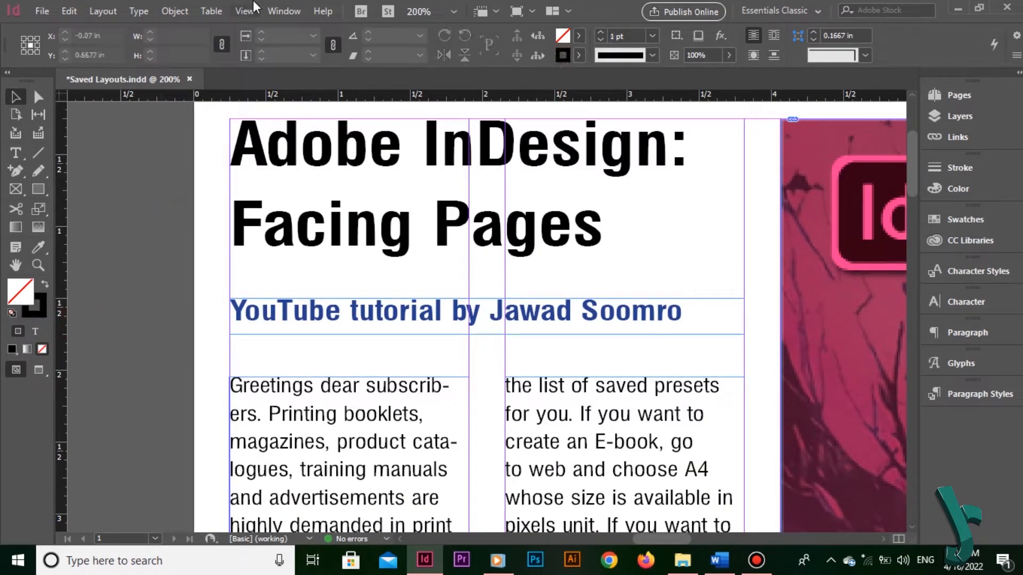
pyautogui.click(244, 10)
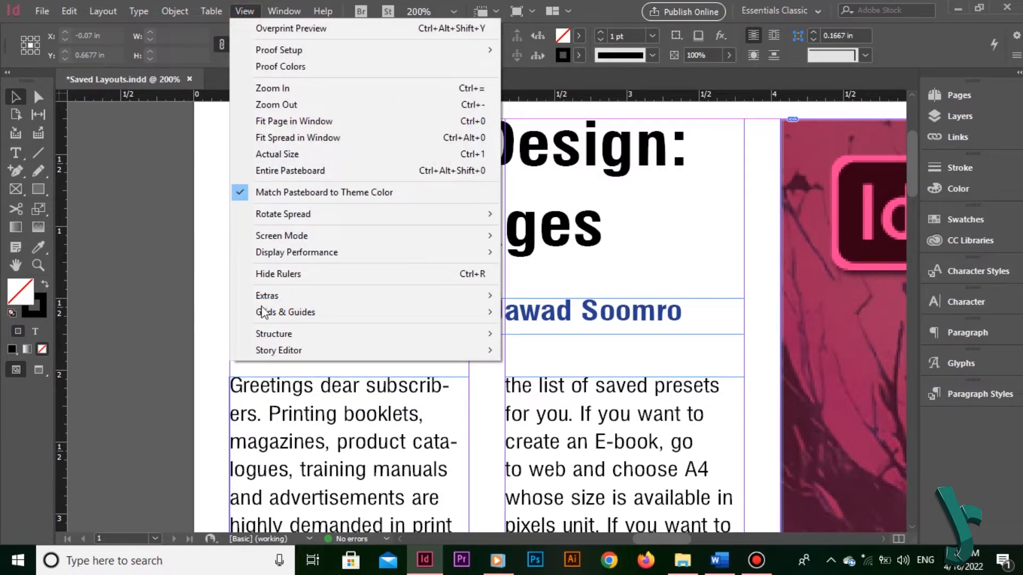
pyautogui.moveTo(452, 298)
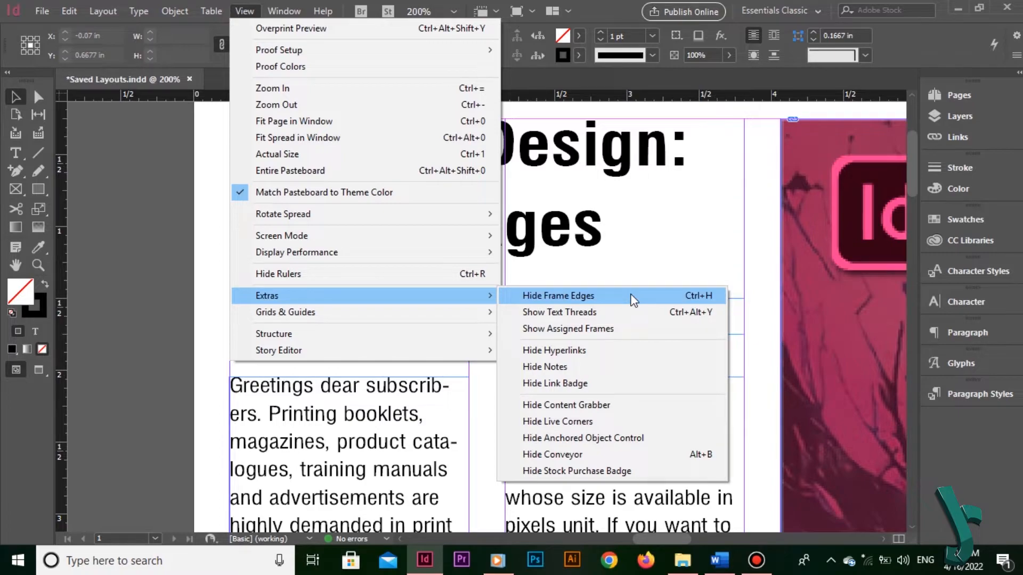
pyautogui.hotkey('ctrl', 'h')
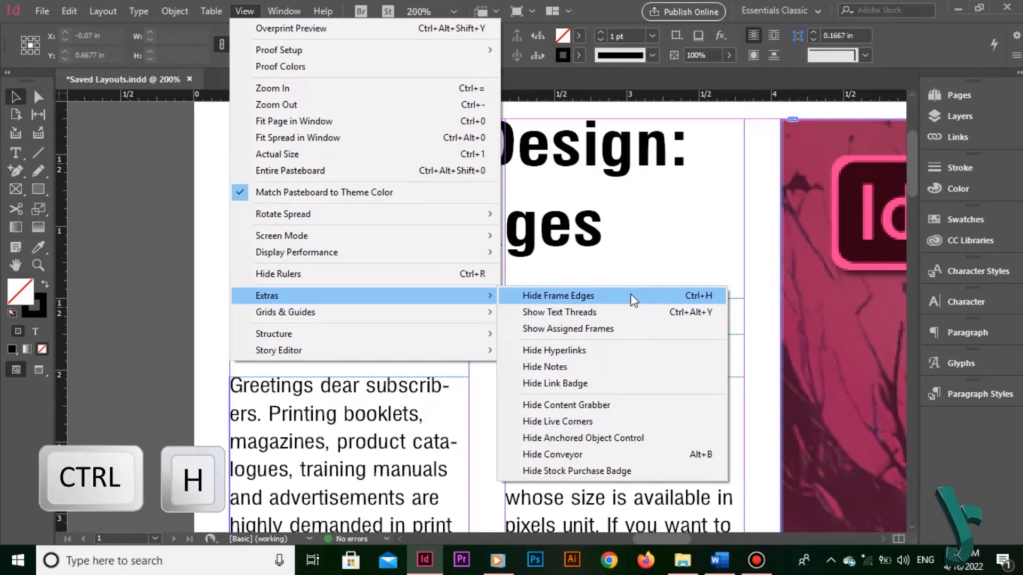
pyautogui.click(632, 298)
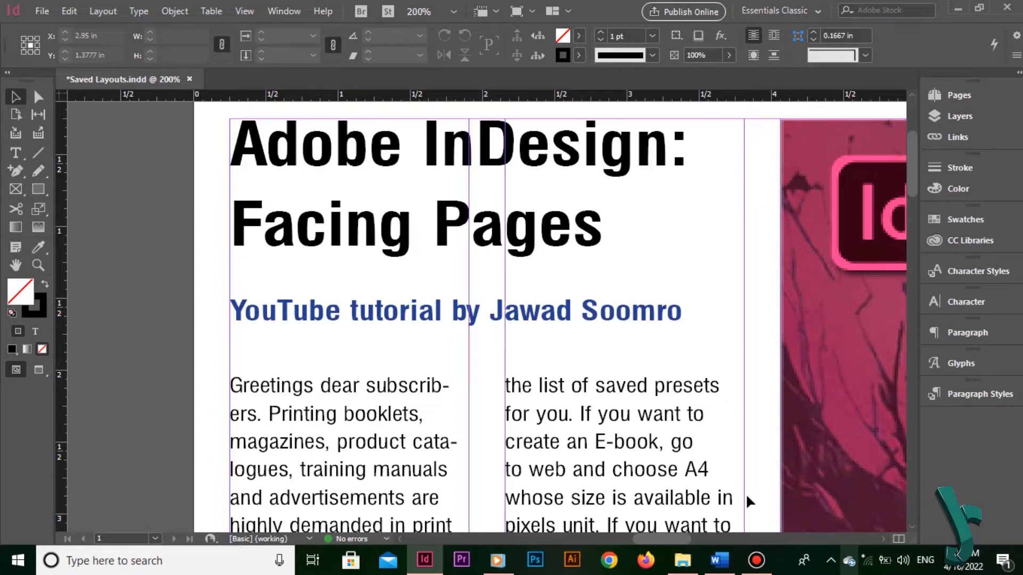
# Hide the margin, column and ruler guides in the document
pyautogui.click(244, 11)
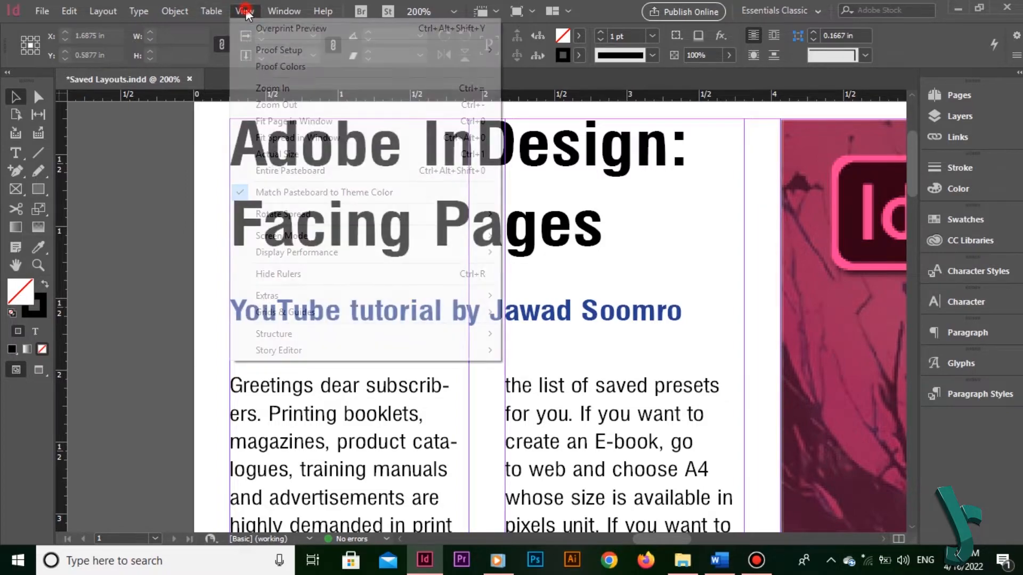
pyautogui.moveTo(388, 312)
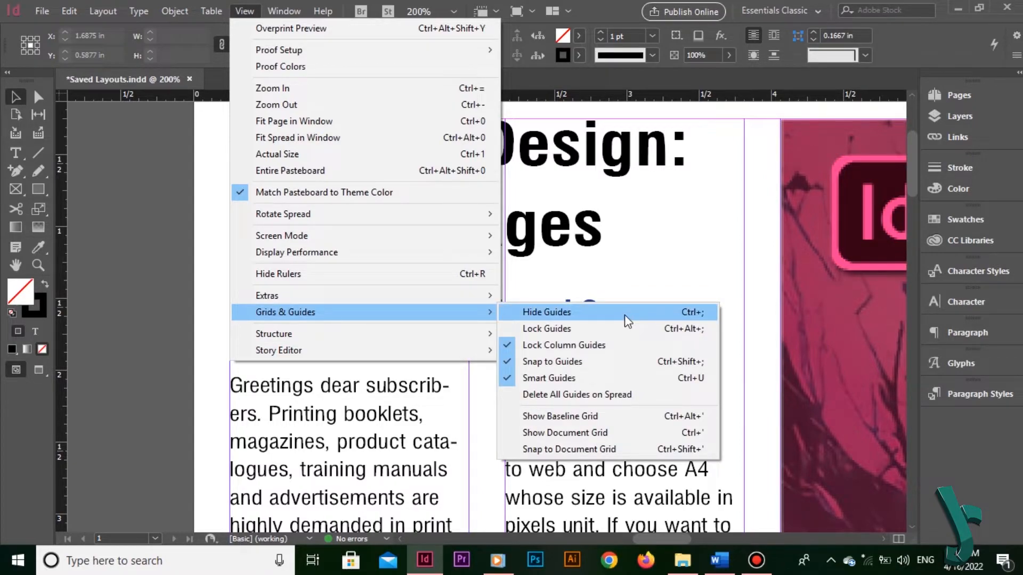
pyautogui.hotkey('ctrl', ';')
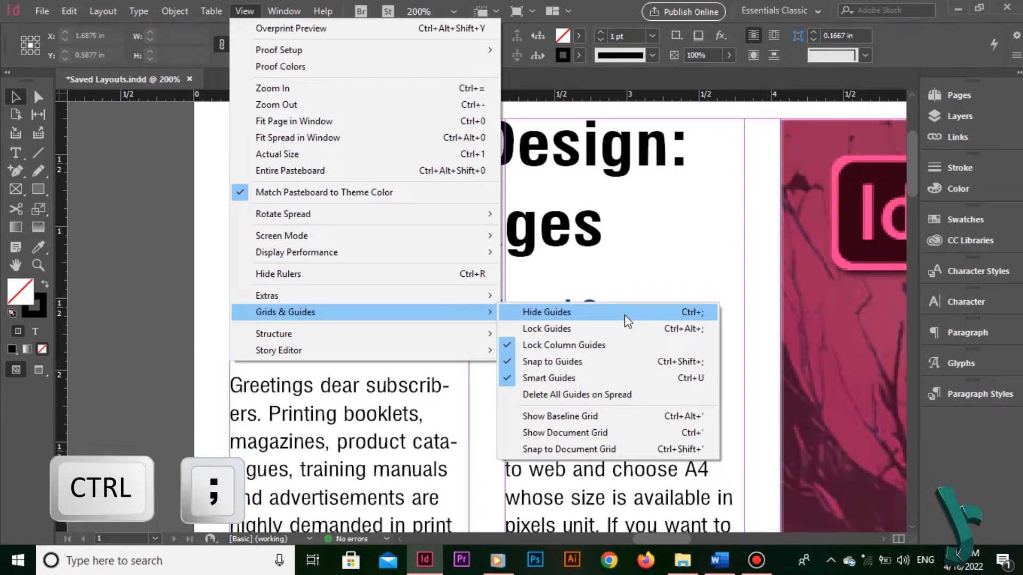
pyautogui.click(625, 316)
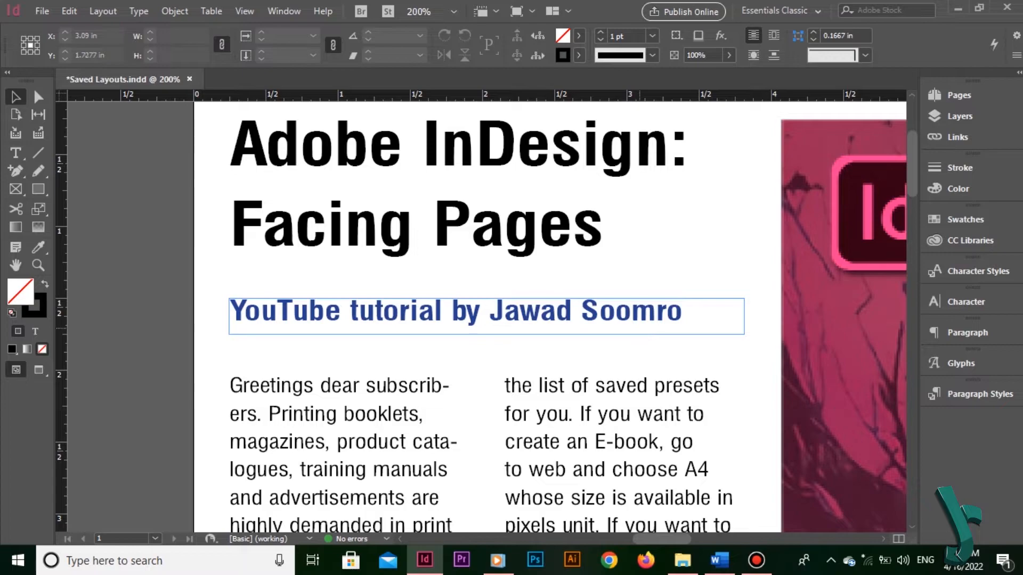
# Show the document's list of paragraph styles
pyautogui.click(979, 398)
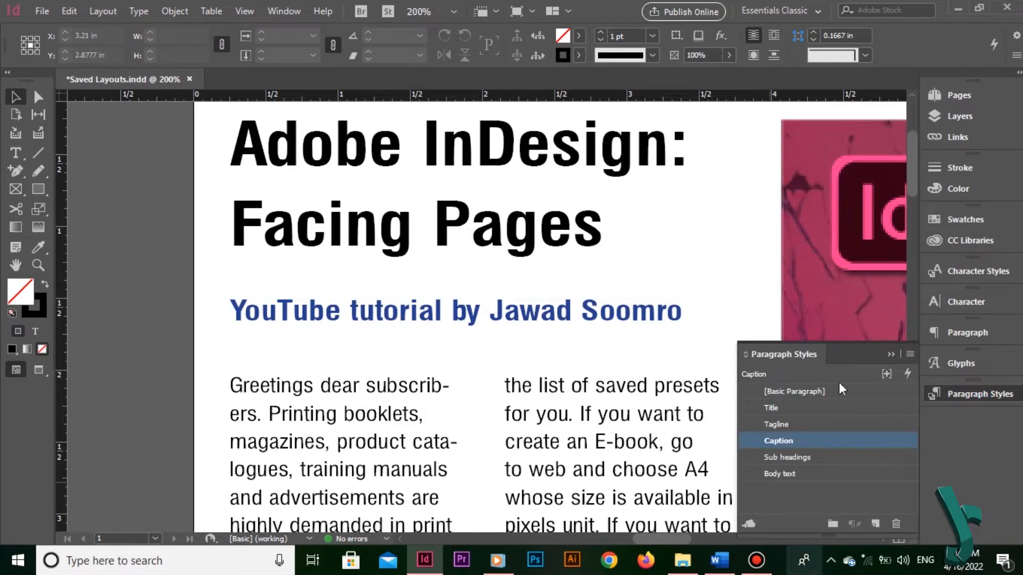
pyautogui.click(277, 13)
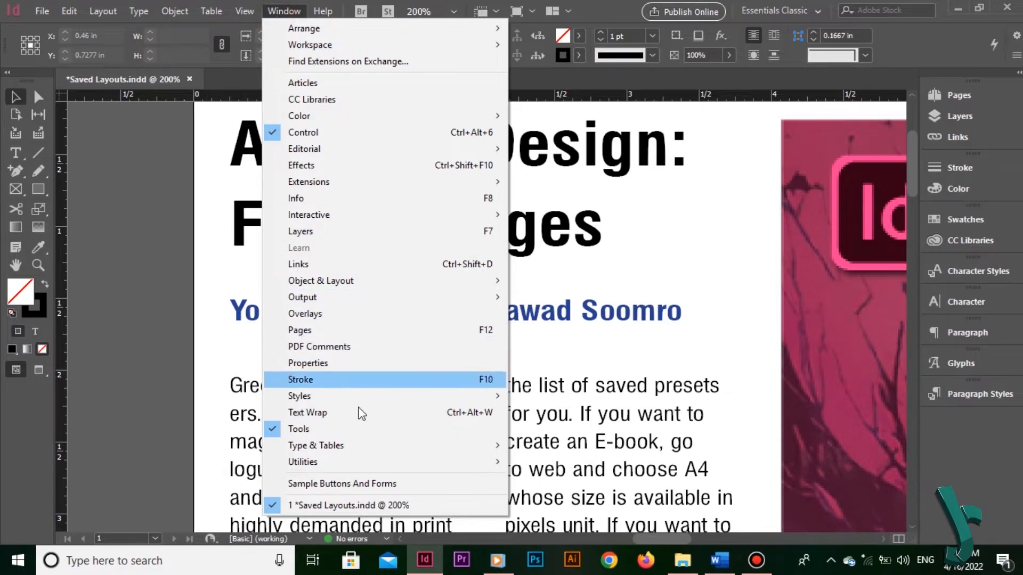
pyautogui.click(408, 400)
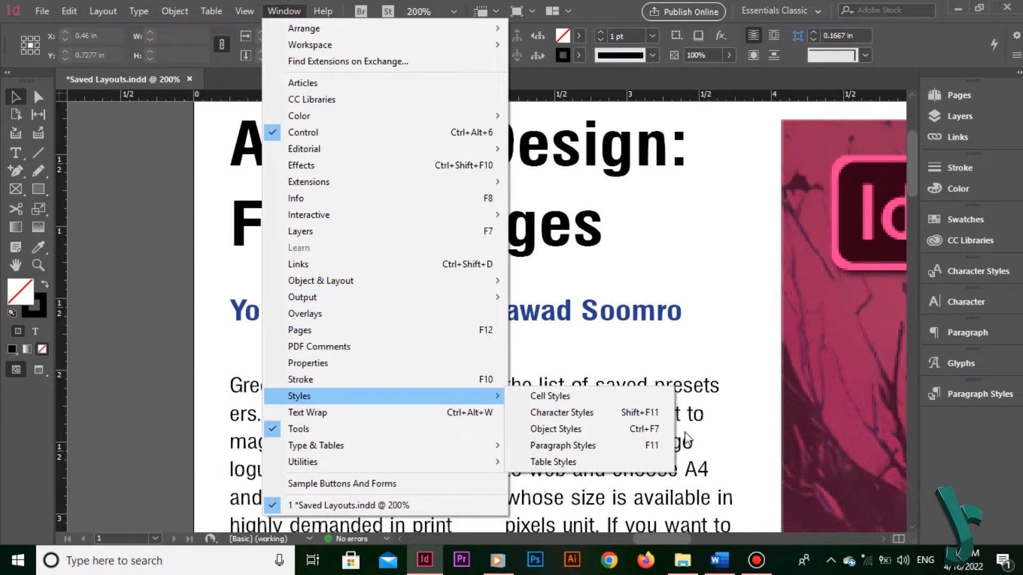
pyautogui.click(629, 451)
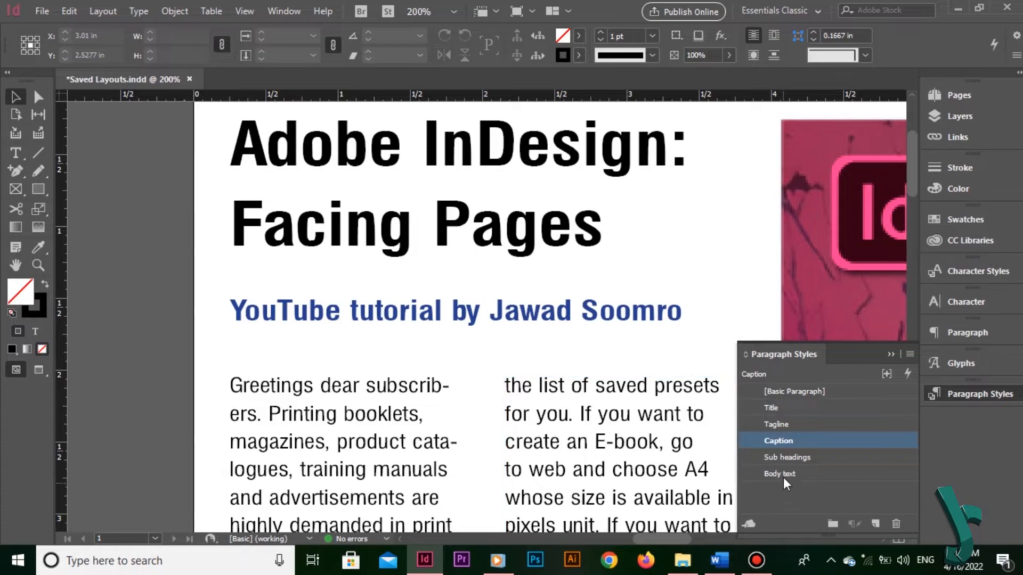
# Open the Body text paragraph style's options and check the leading in its basic character formats
pyautogui.scroll(-3, 384, 495)
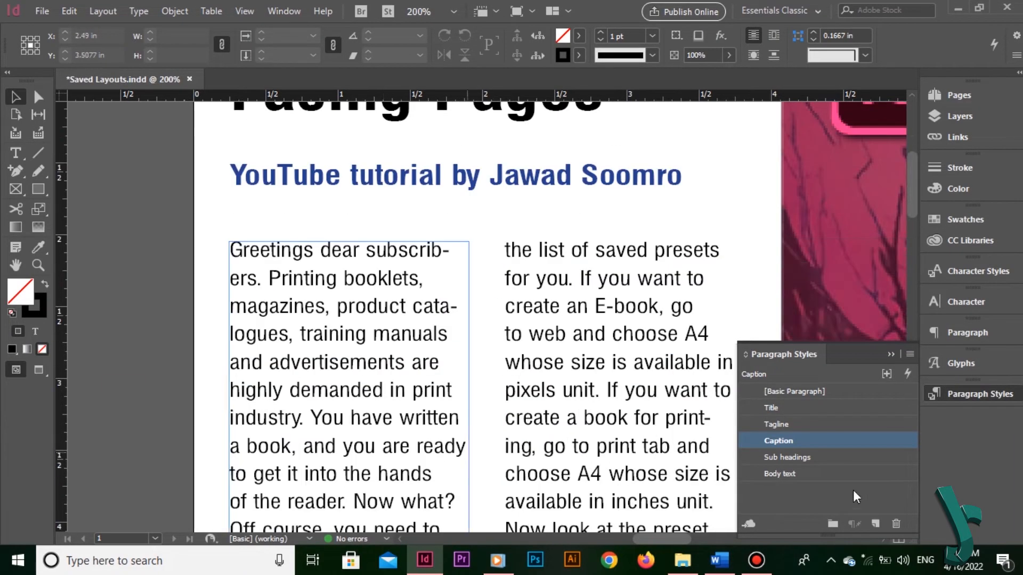
pyautogui.doubleClick(820, 474)
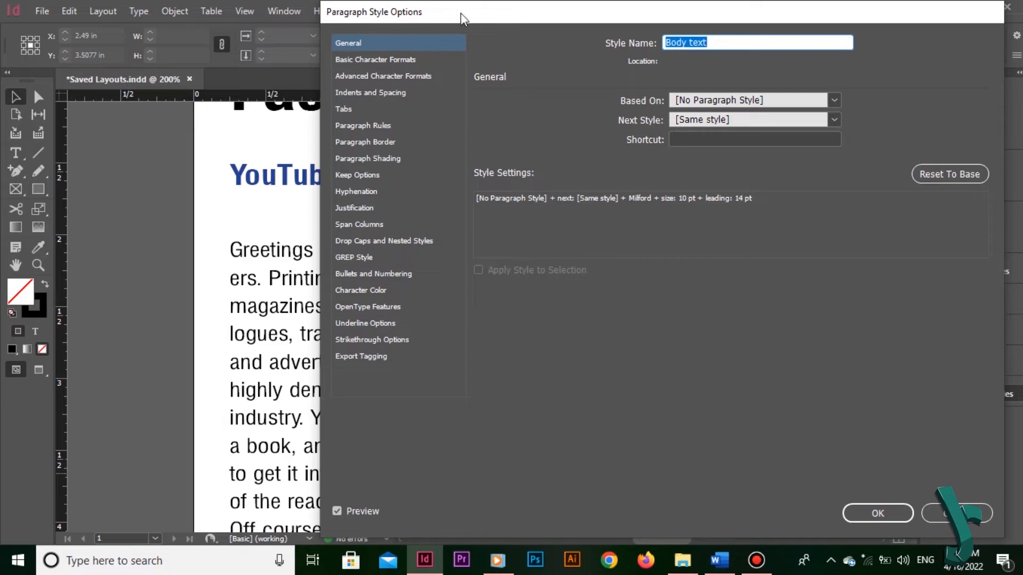
pyautogui.click(355, 60)
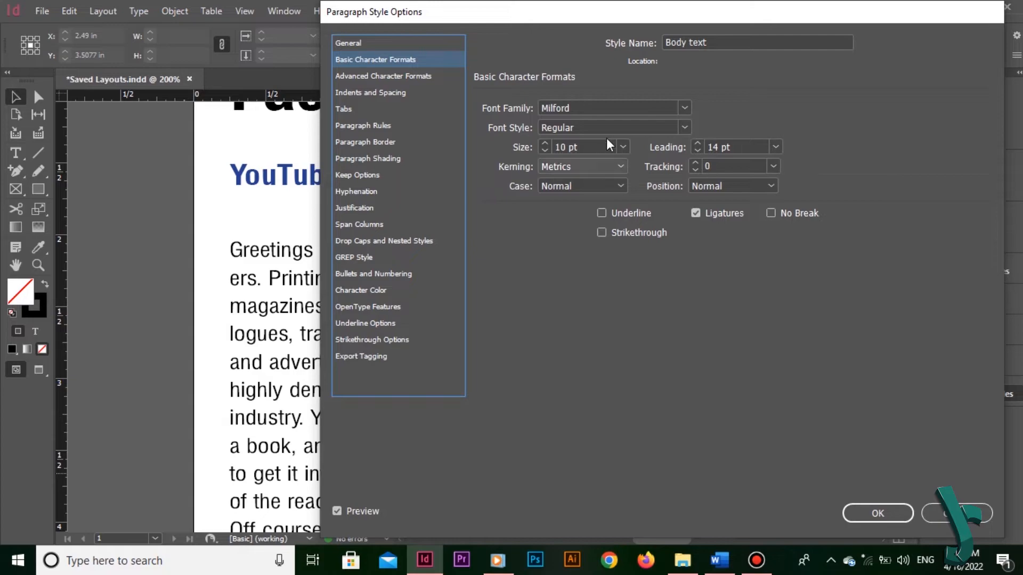
pyautogui.click(740, 147)
pyautogui.doubleClick(740, 147)
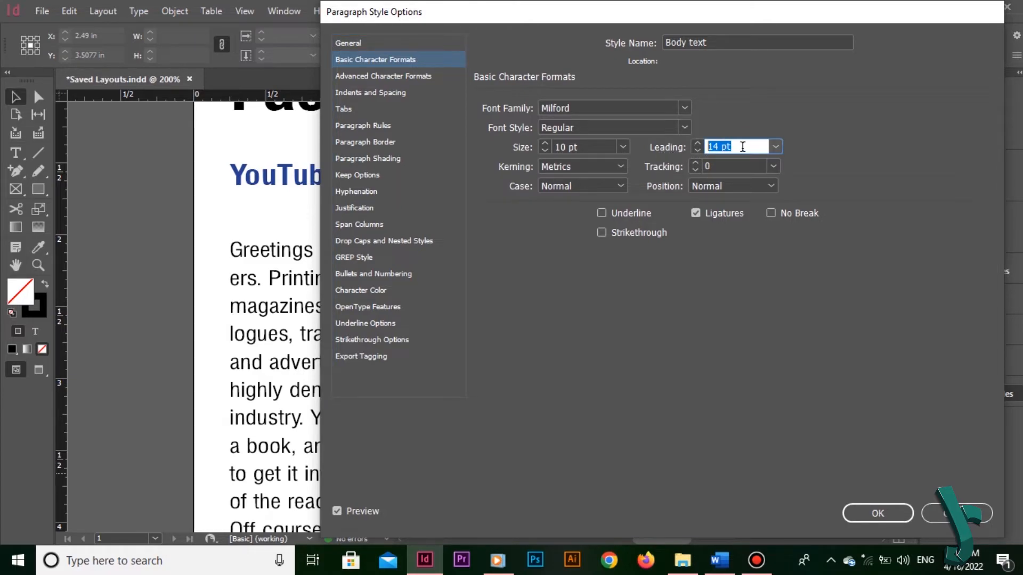
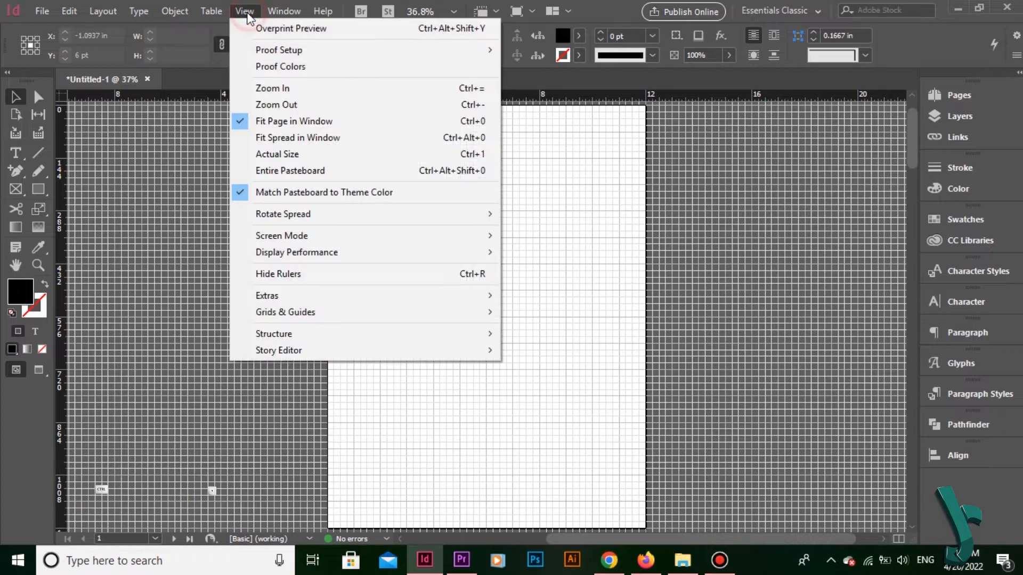
# Hide the document grid in the blank untitled document and show it again
pyautogui.moveTo(324, 317)
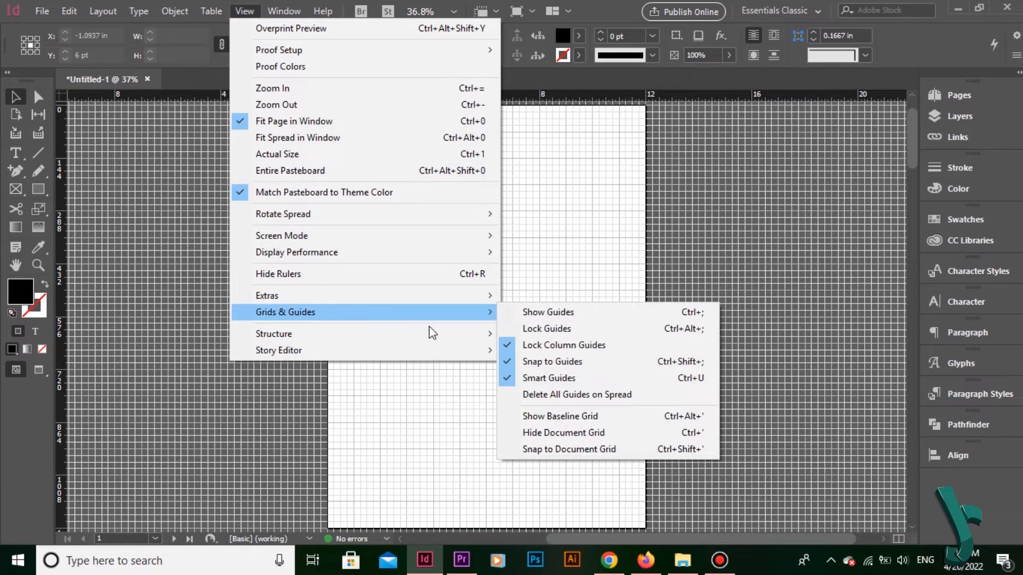
pyautogui.click(552, 433)
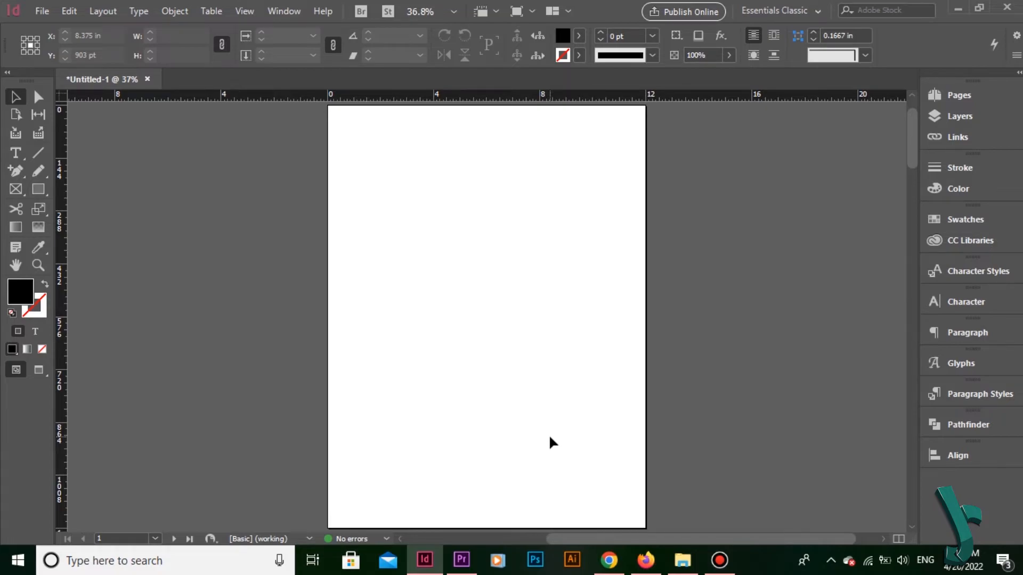
pyautogui.hotkey('ctrl', "'")
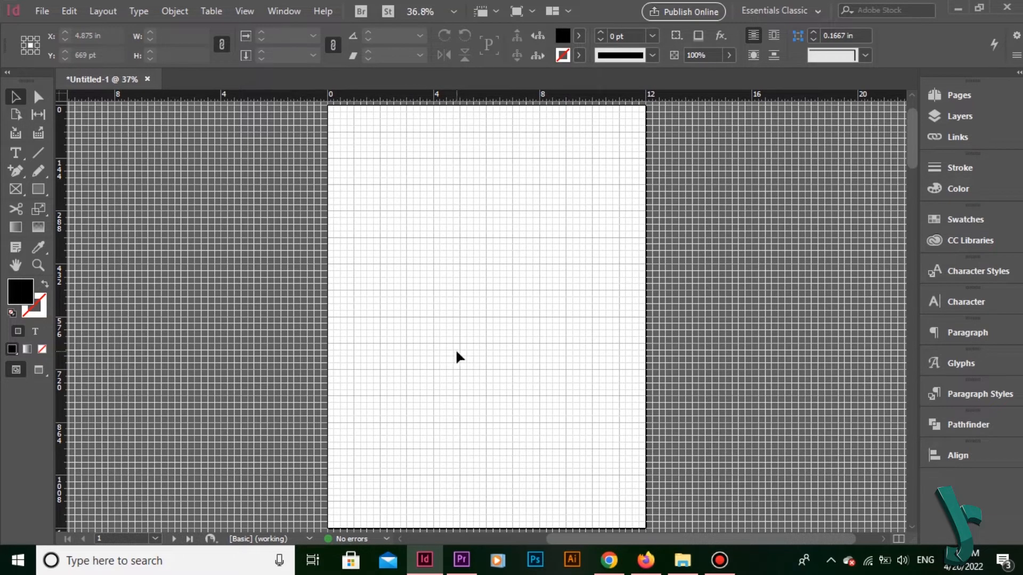
# Set the document grid's color to Purple in the grid preferences
pyautogui.click(70, 11)
pyautogui.moveTo(239, 532)
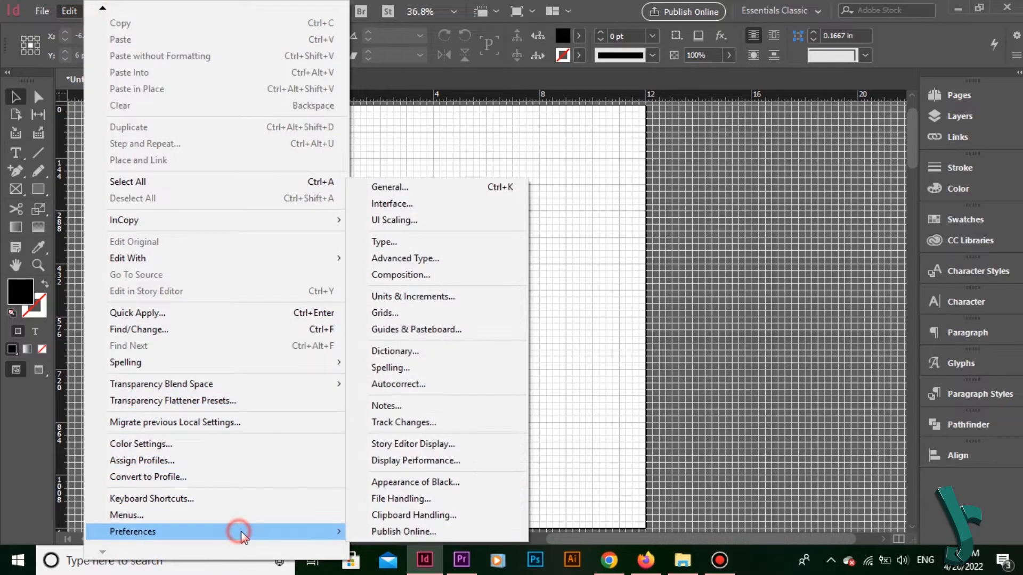
pyautogui.click(426, 314)
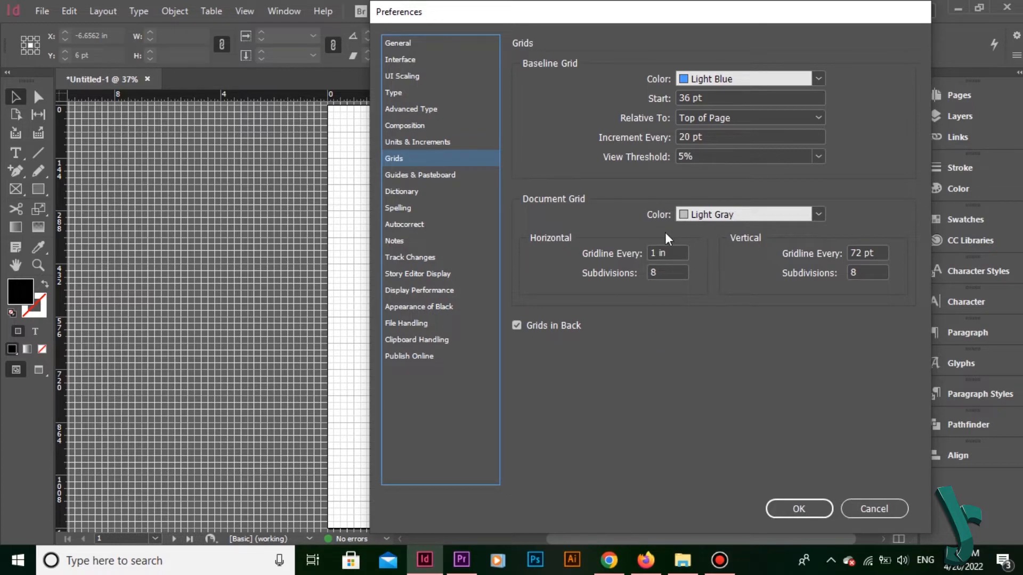
pyautogui.click(716, 215)
pyautogui.moveTo(836, 381); pyautogui.dragTo(832, 498)
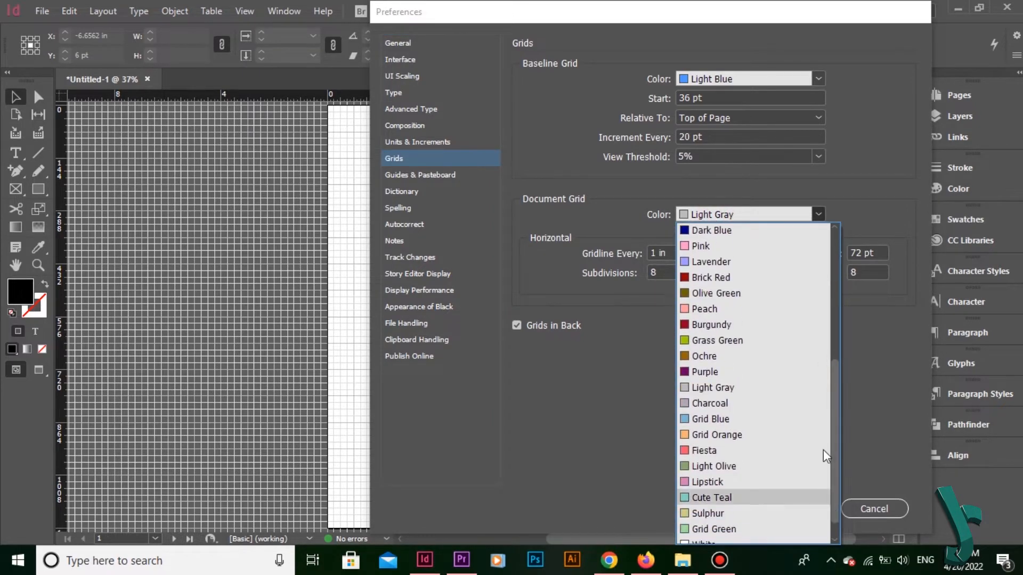
pyautogui.click(734, 369)
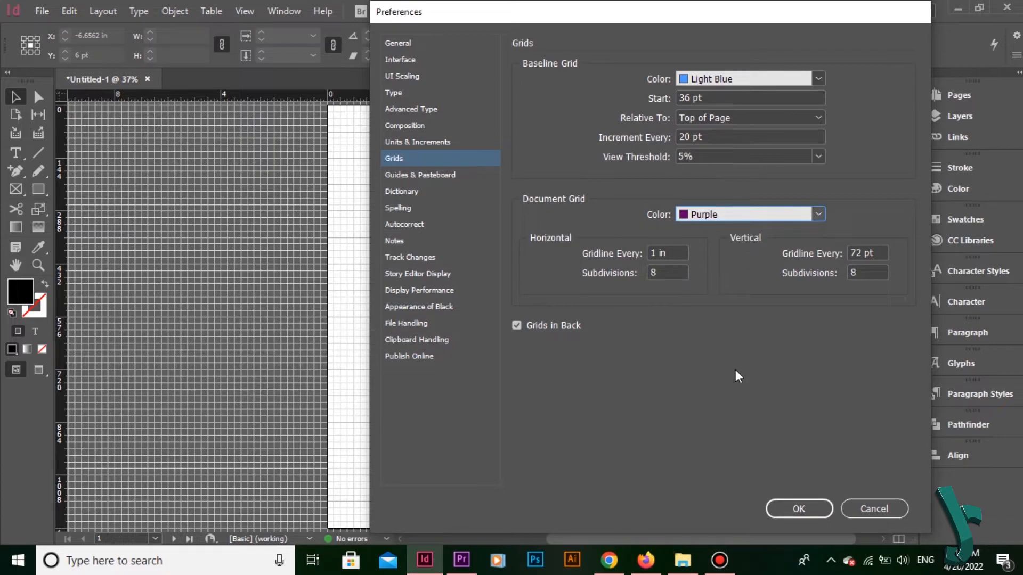
pyautogui.click(815, 512)
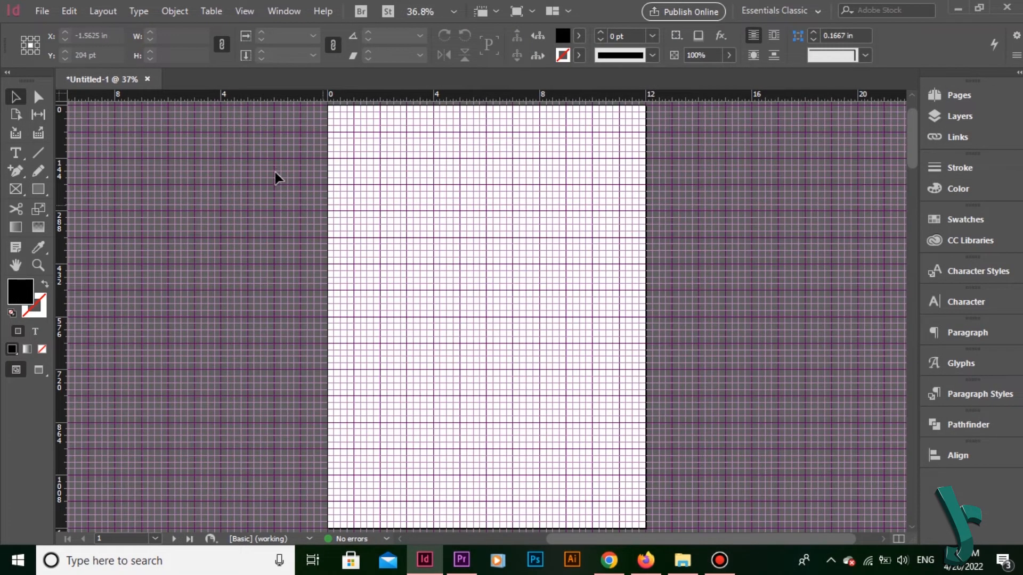
# Turn on snapping to the document grid
pyautogui.click(376, 184)
pyautogui.click(245, 11)
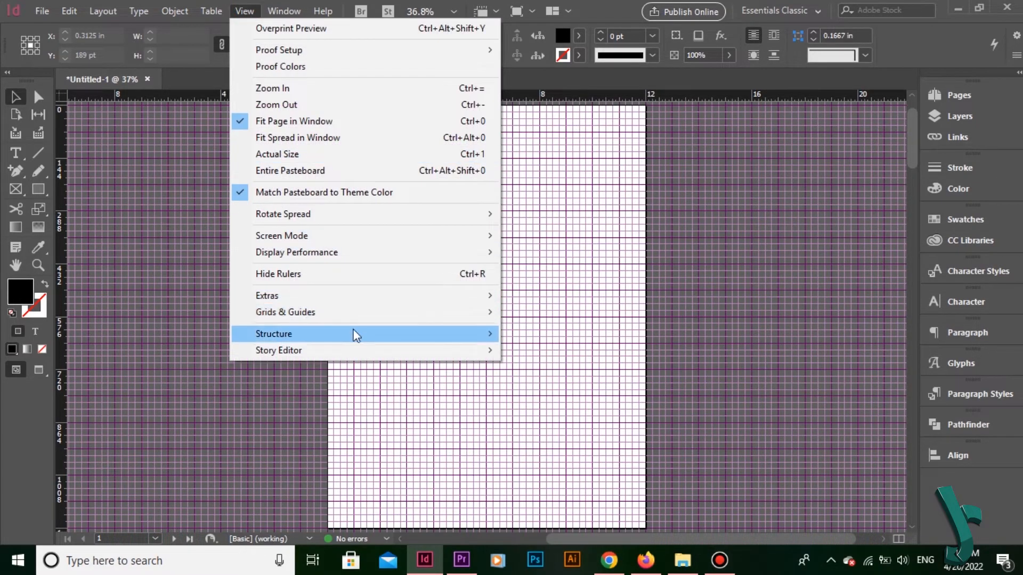
pyautogui.click(361, 313)
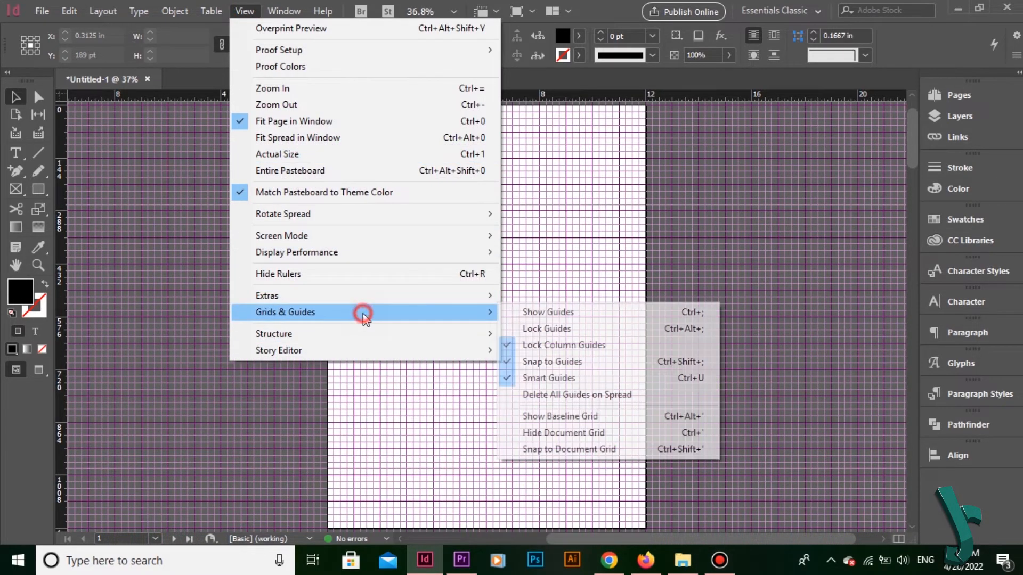
pyautogui.click(593, 451)
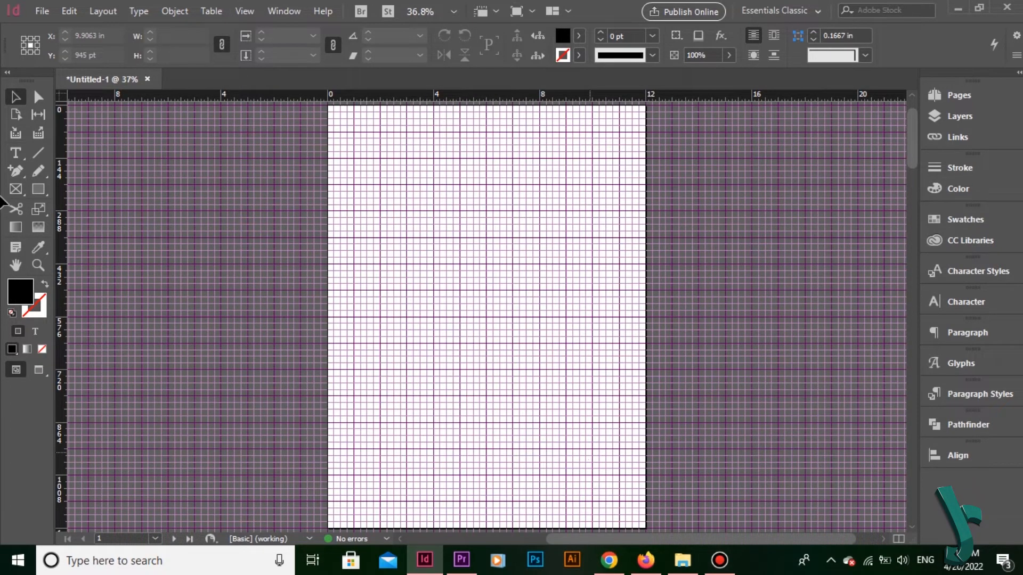
# Draw a black 2 in square snapped to the grid in the page's upper part and move it 1 in to the right
pyautogui.press('m')
pyautogui.moveTo(407, 185); pyautogui.dragTo(494, 262)
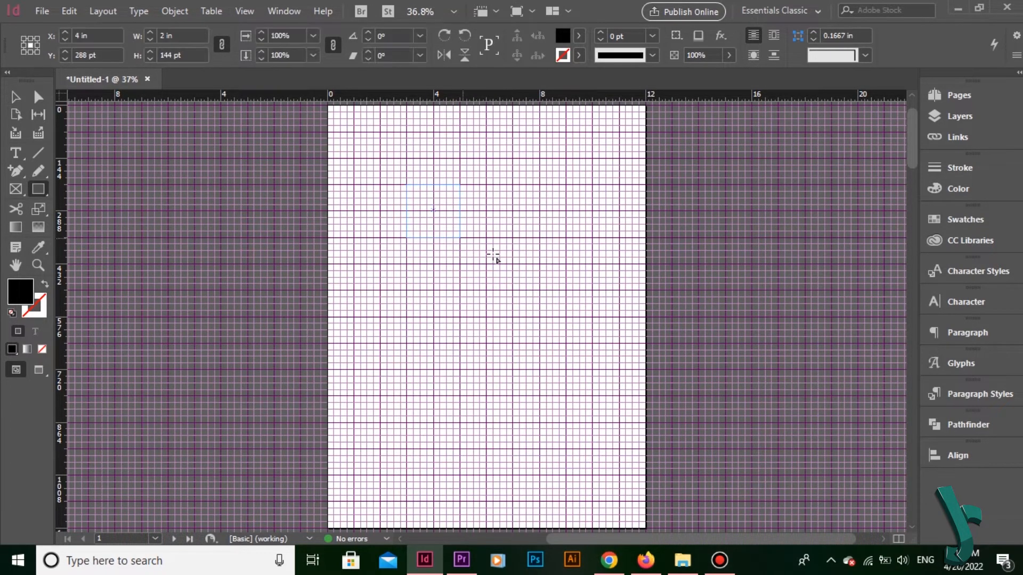
pyautogui.click(17, 99)
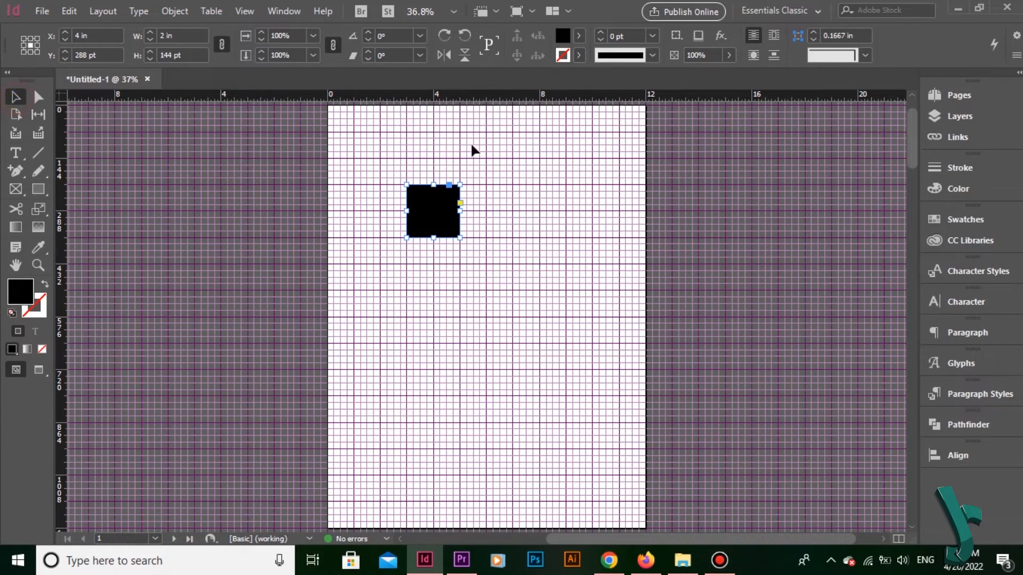
pyautogui.click(471, 143)
pyautogui.moveTo(443, 206); pyautogui.dragTo(467, 217)
pyautogui.click(495, 245)
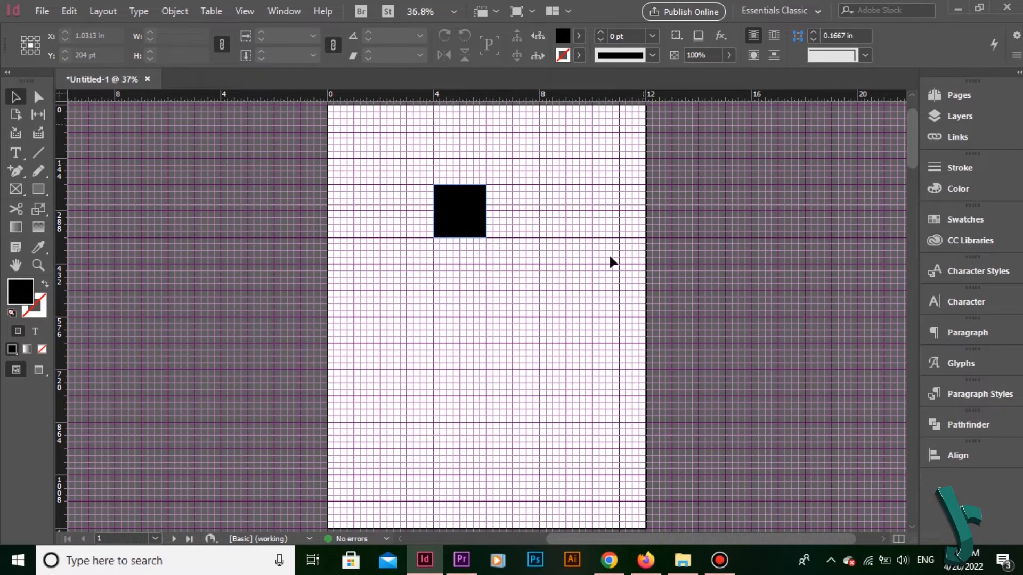
# Open the Guides & Pasteboard preferences
pyautogui.click(52, 12)
pyautogui.click(71, 12)
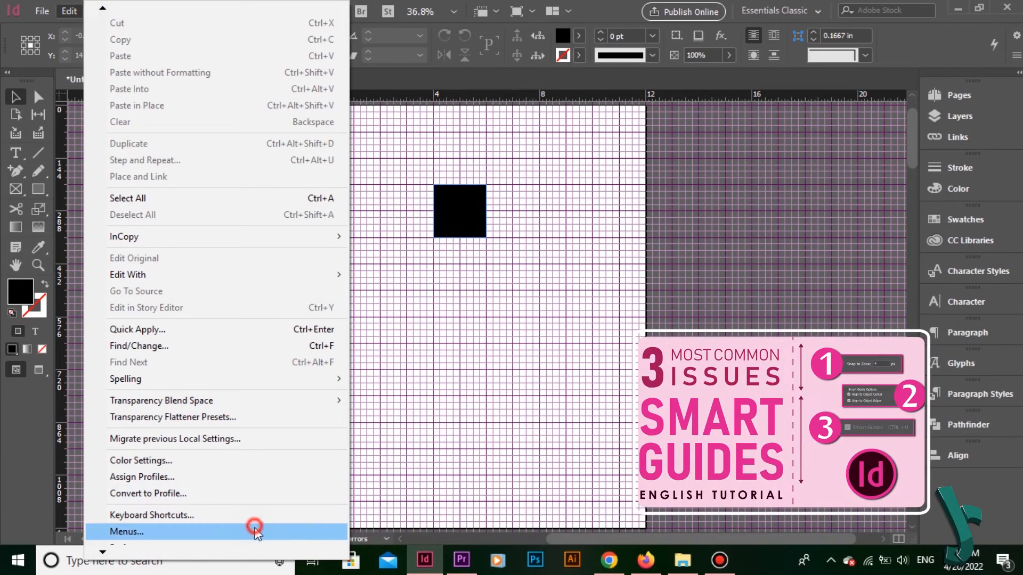
pyautogui.moveTo(255, 532)
pyautogui.click(471, 328)
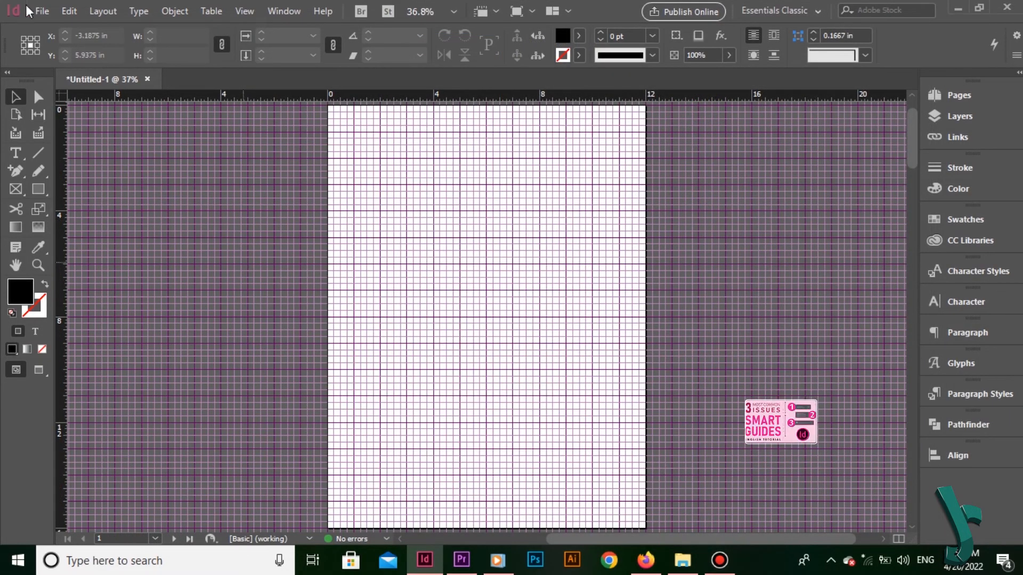
# Review the document grid's horizontal and vertical gridline spacing and subdivisions, and turn off Grids in Back in the grid preferences
pyautogui.click(66, 9)
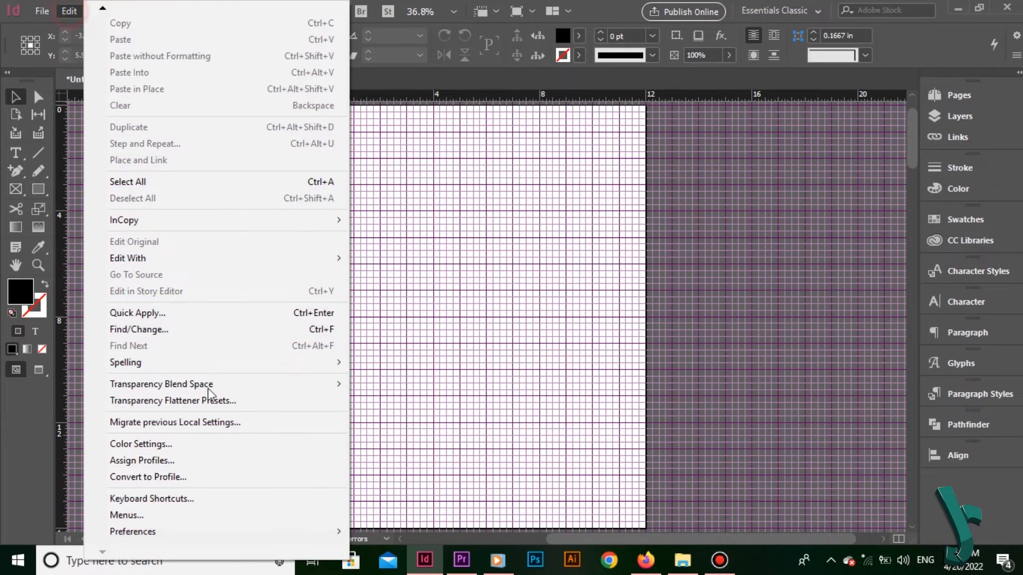
pyautogui.moveTo(245, 523)
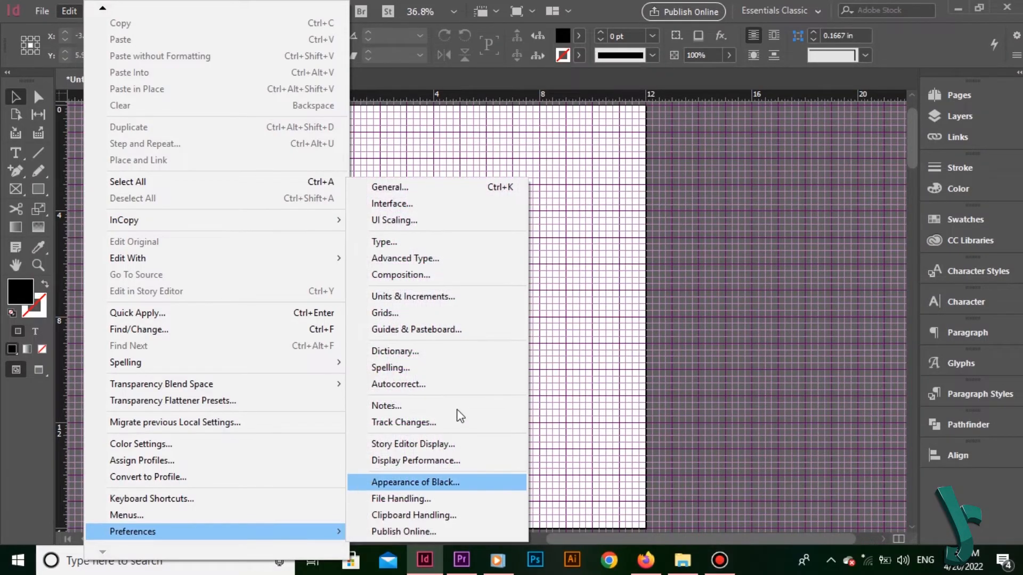
pyautogui.click(464, 320)
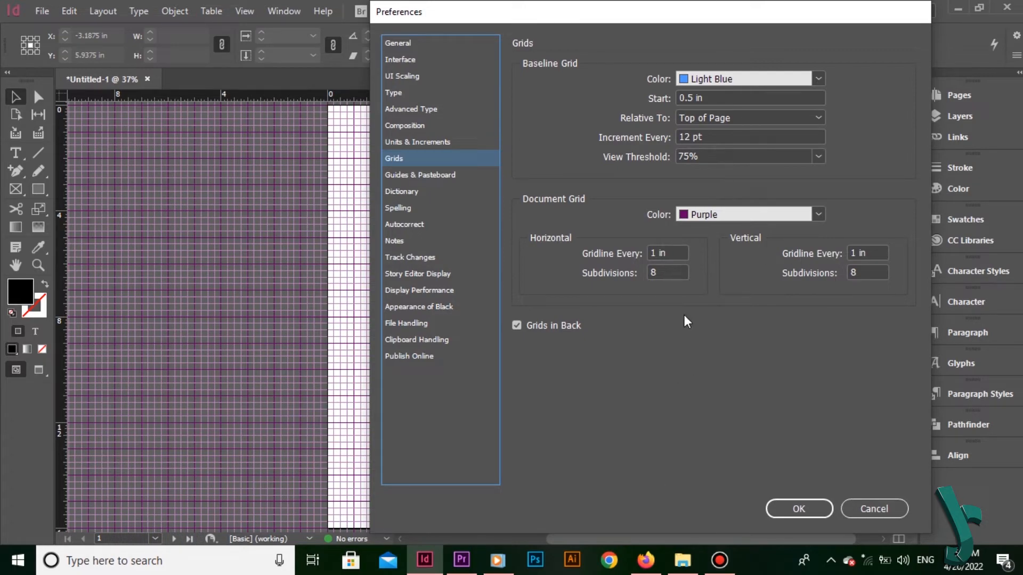
pyautogui.click(674, 276)
pyautogui.click(863, 273)
pyautogui.click(668, 248)
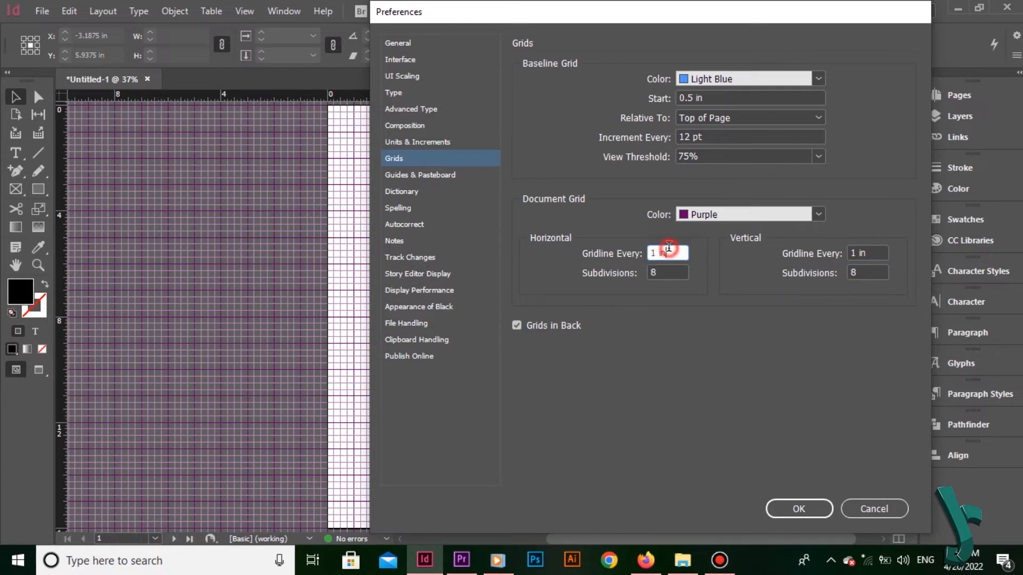
pyautogui.click(864, 254)
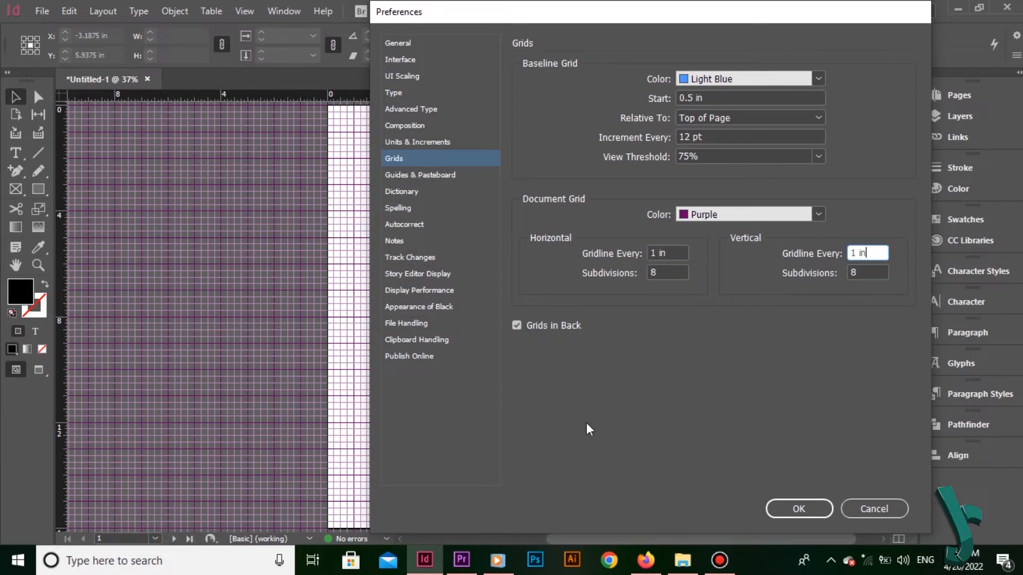
pyautogui.click(516, 330)
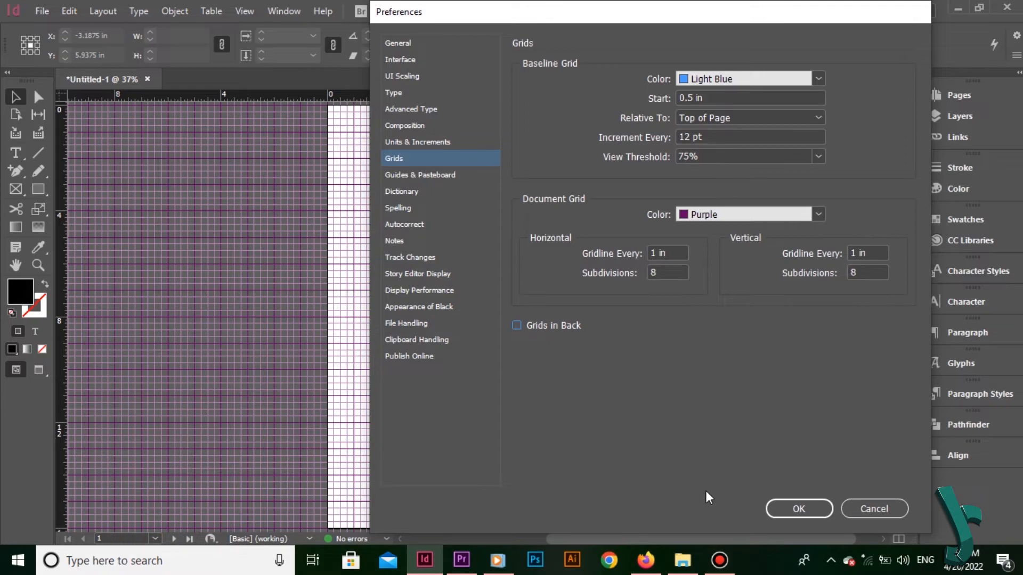
pyautogui.click(797, 513)
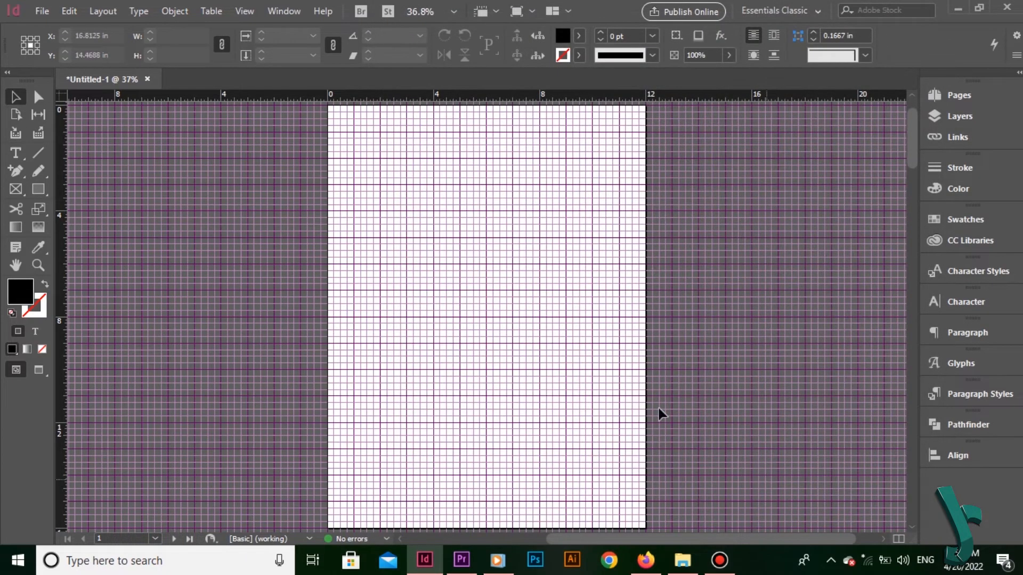
# Draw a black rectangle about 12 in wide and 16.125 in high covering the whole page, and deselect it
pyautogui.click(39, 190)
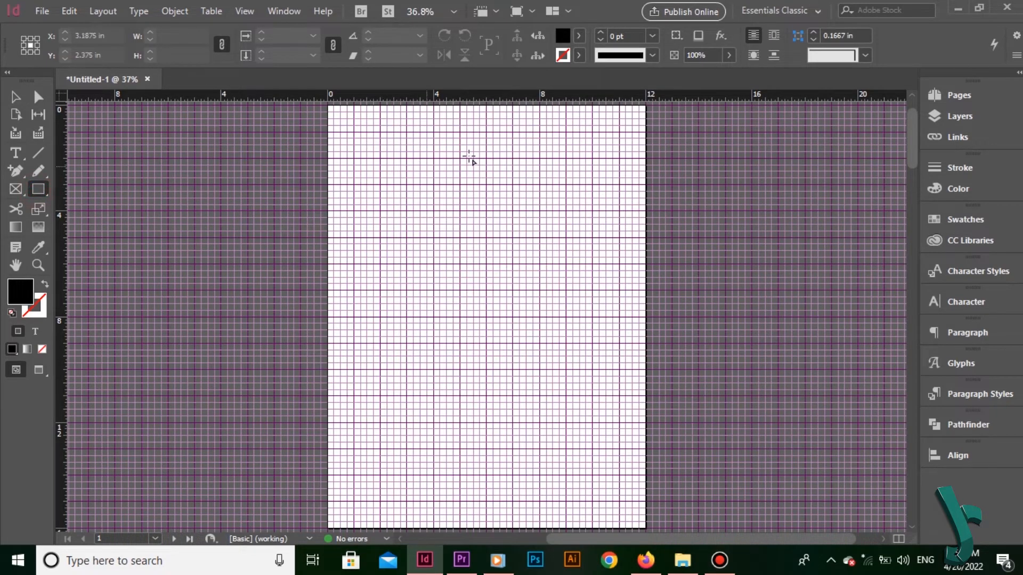
pyautogui.moveTo(328, 105); pyautogui.dragTo(646, 499)
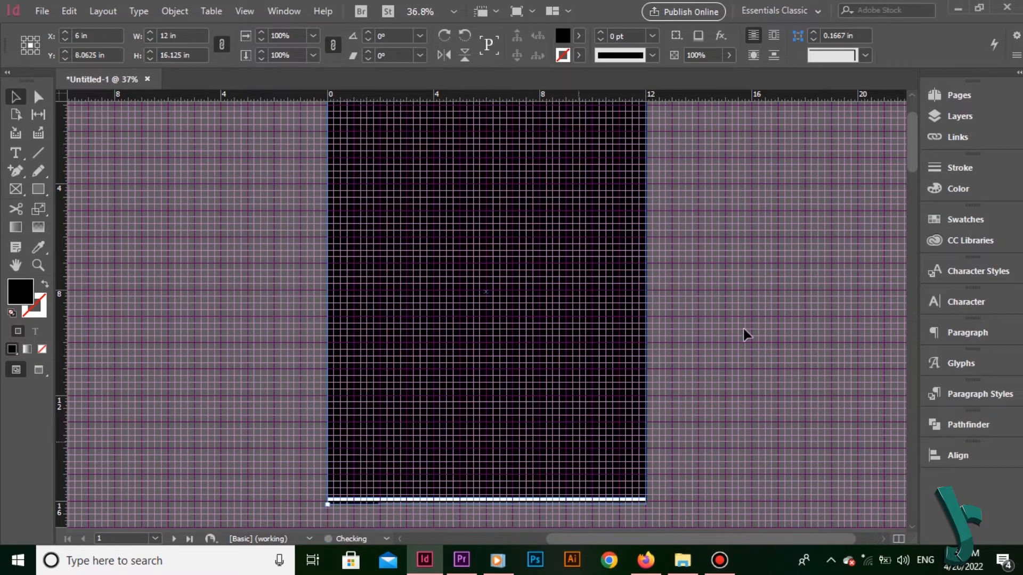
pyautogui.click(766, 302)
pyautogui.scroll(1, 776, 128)
# Draw a yellow 1 in square snapped to the grid at the page's left edge, between 7 in and 8 in down the page
pyautogui.click(453, 11)
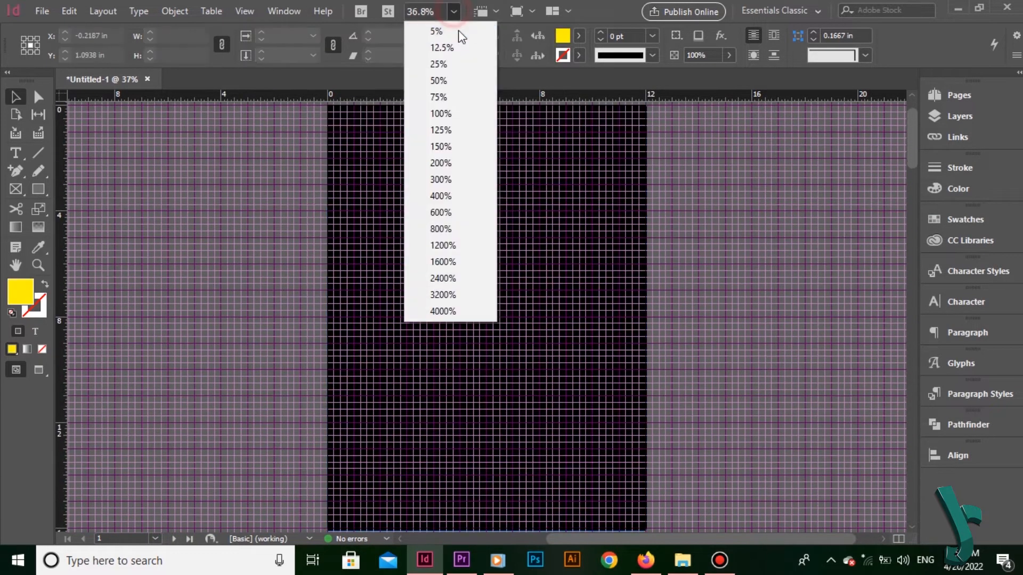
pyautogui.click(459, 181)
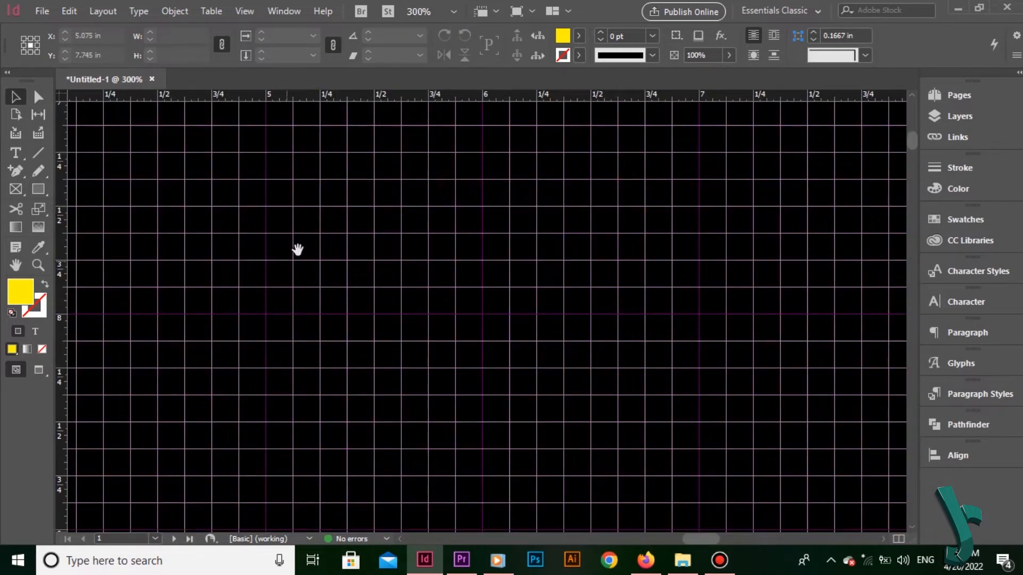
pyautogui.moveTo(298, 249); pyautogui.dragTo(961, 368)
pyautogui.moveTo(240, 370); pyautogui.dragTo(733, 429)
pyautogui.press('m')
pyautogui.moveTo(362, 187); pyautogui.dragTo(584, 408)
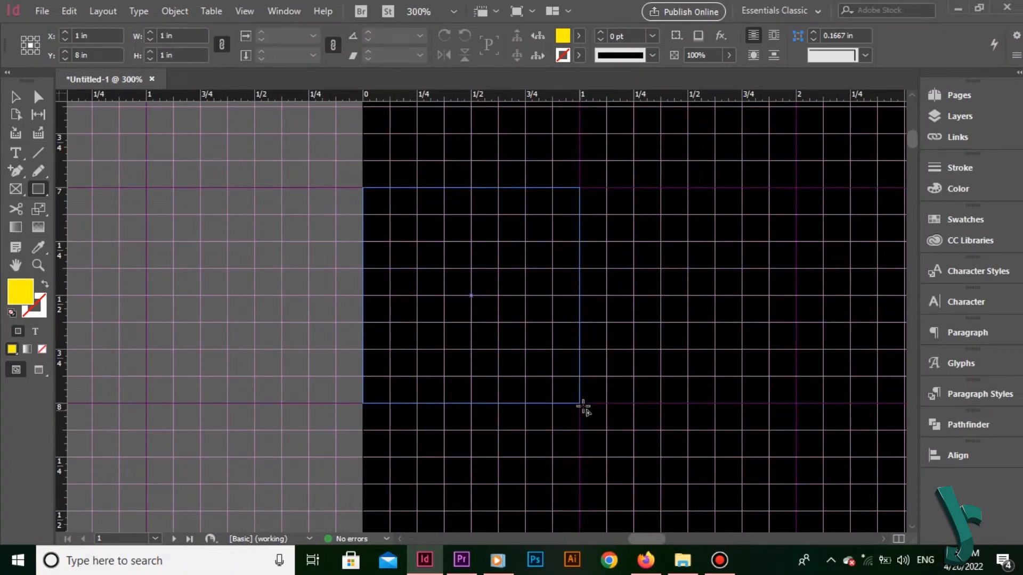
pyautogui.press('v')
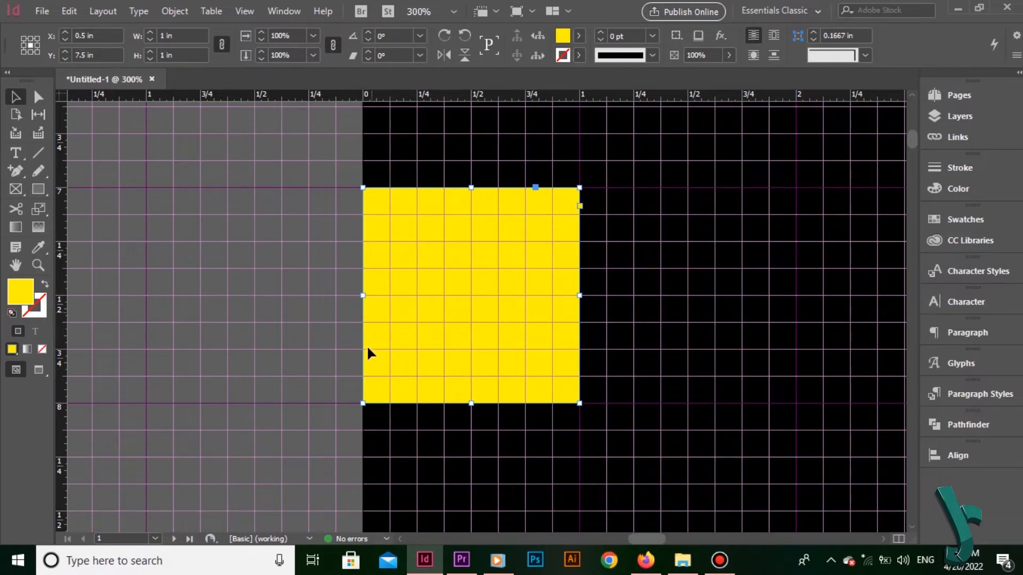
pyautogui.click(280, 208)
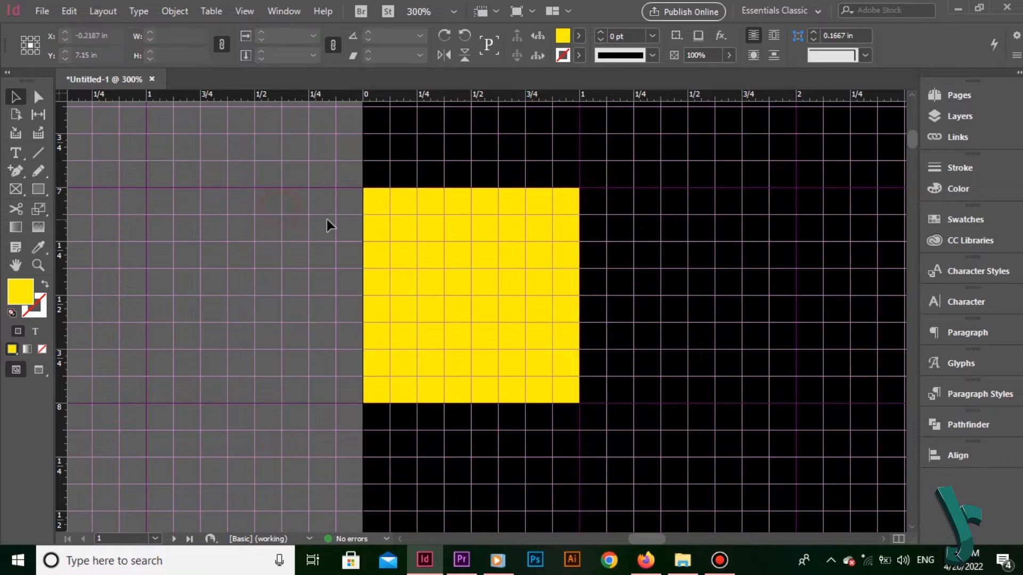
# Select the yellow square and set the document grid's horizontal and vertical gridline spacing to 2 in in the grid preferences
pyautogui.hotkey('ctrl', '0')
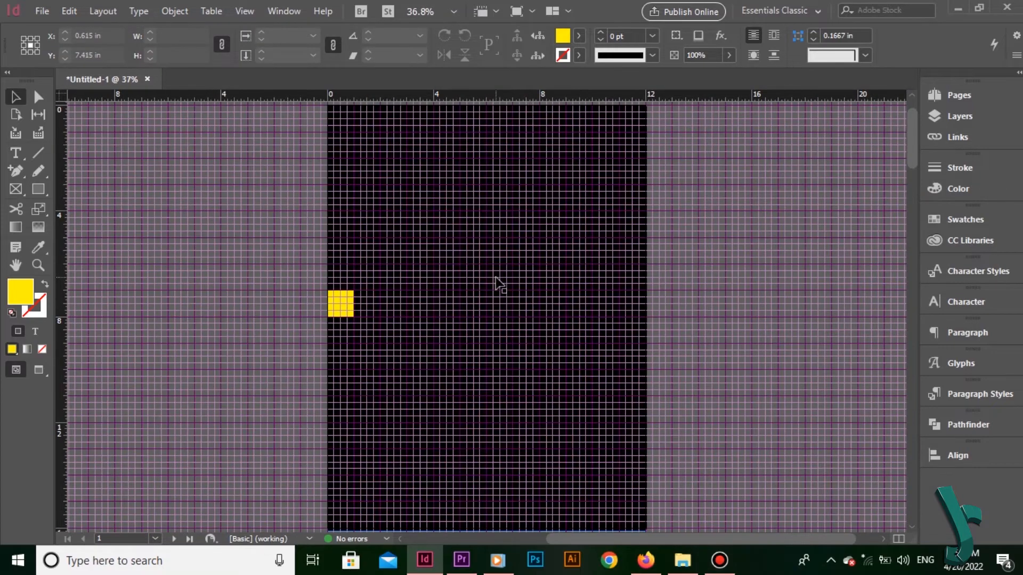
pyautogui.click(343, 304)
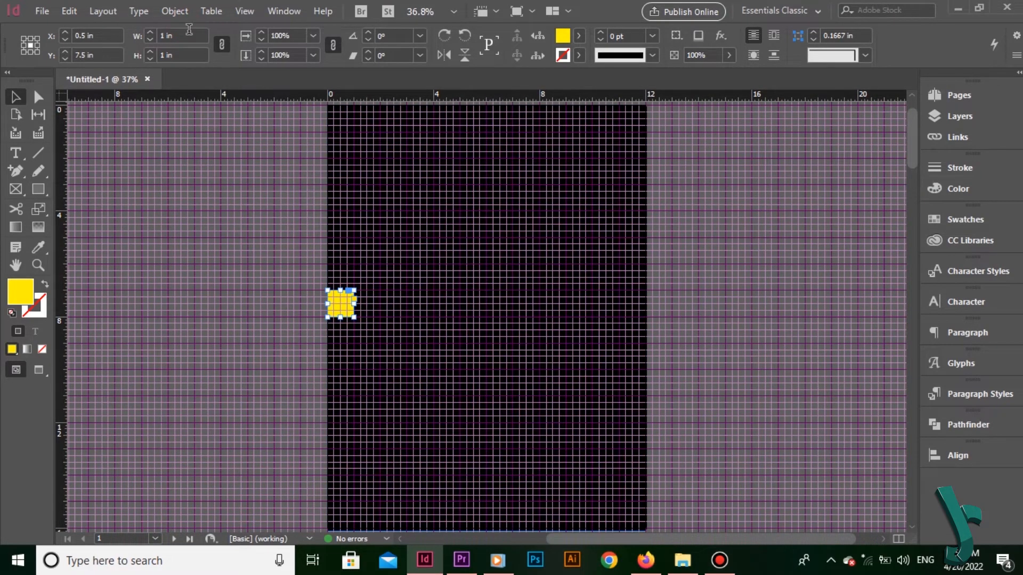
pyautogui.click(65, 11)
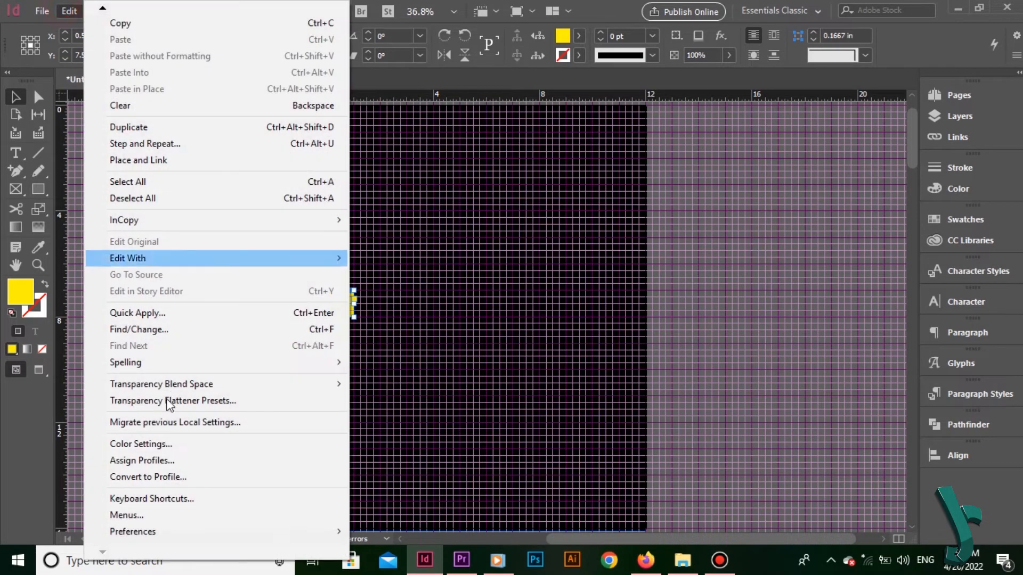
pyautogui.click(229, 530)
pyautogui.click(405, 313)
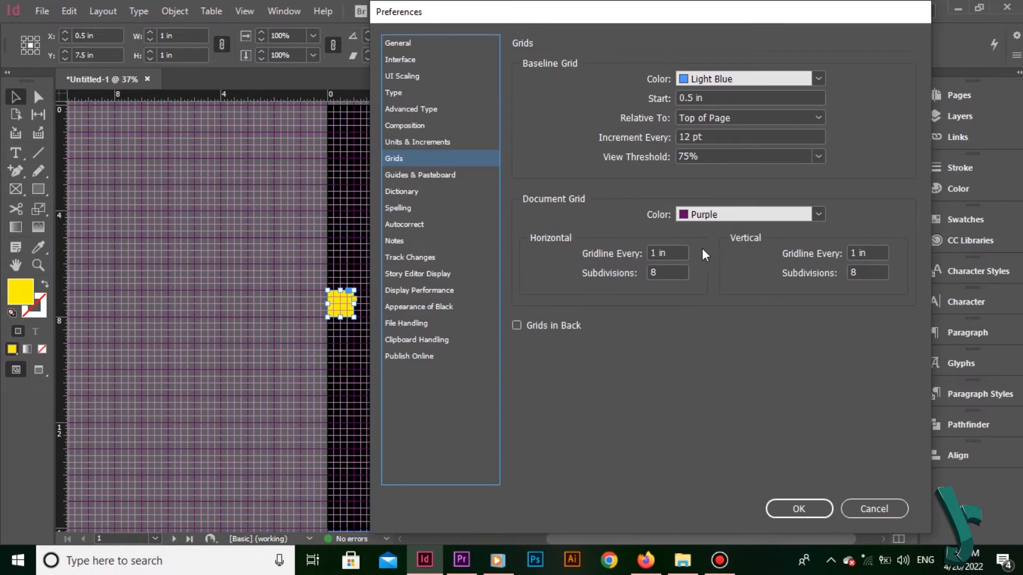
pyautogui.moveTo(671, 256); pyautogui.dragTo(633, 258)
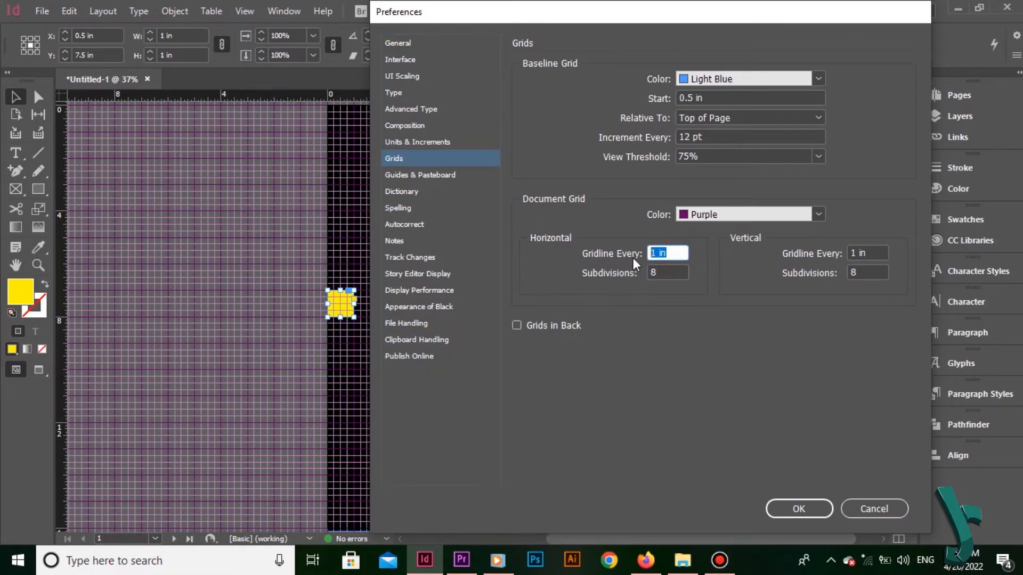
pyautogui.write('2')
pyautogui.moveTo(873, 254); pyautogui.dragTo(851, 254)
pyautogui.write('2')
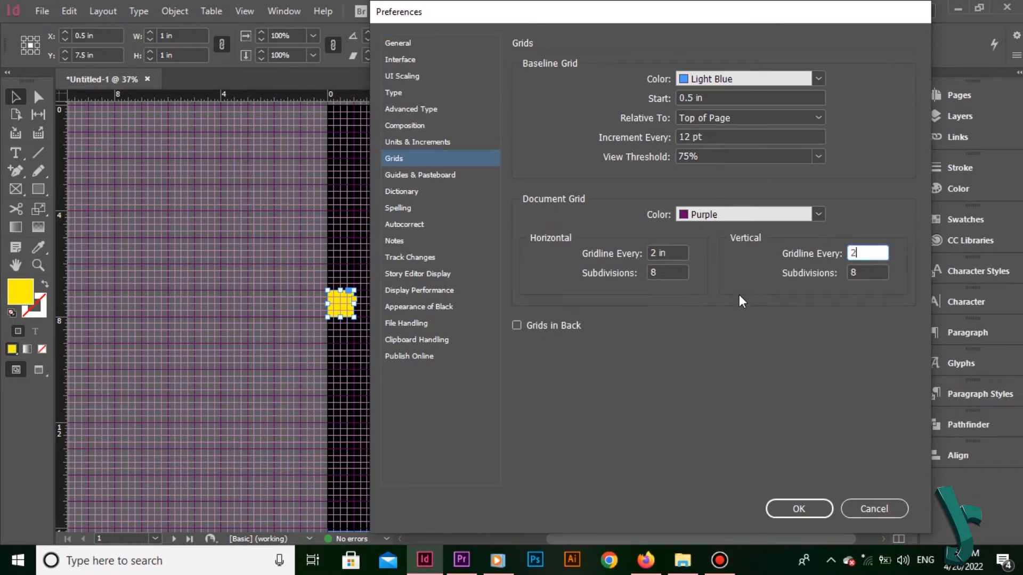
# Set the document grid's horizontal and vertical subdivisions to 10 and apply the preferences
pyautogui.hotkey('shift', 'Tab')
pyautogui.write('10')
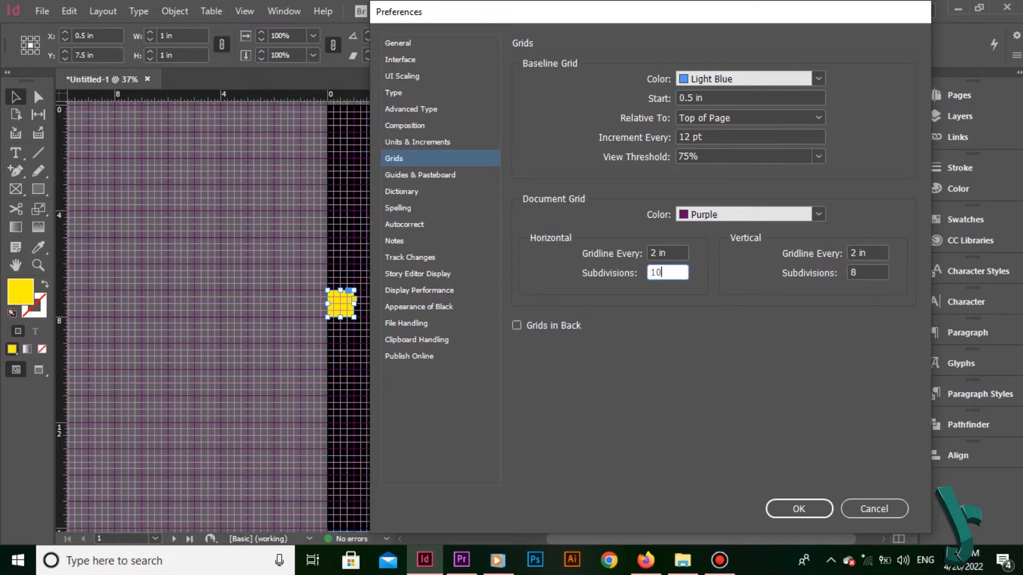
pyautogui.press('Tab')
pyautogui.press('Tab')
pyautogui.write('10')
pyautogui.press('Tab')
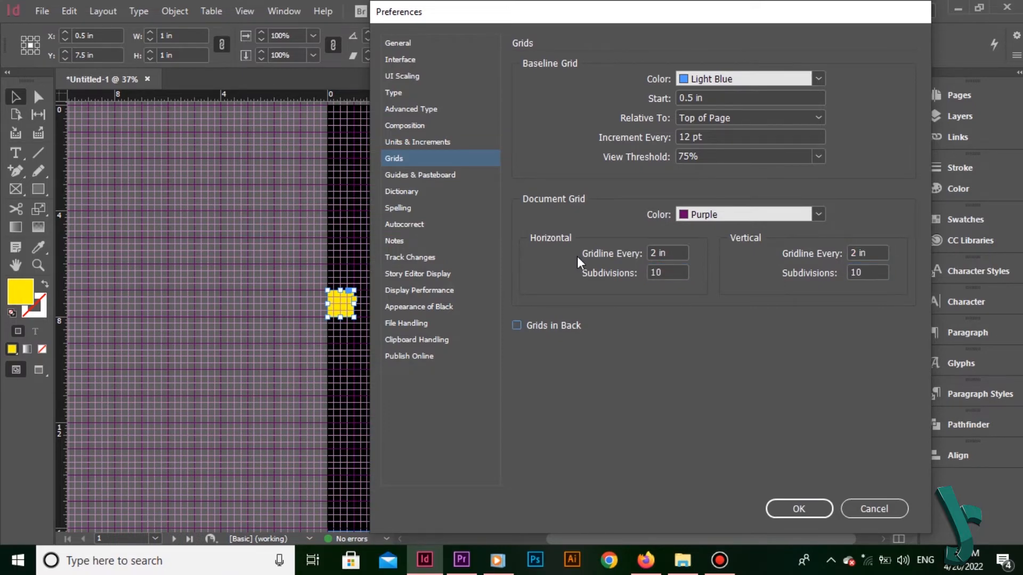
pyautogui.click(789, 515)
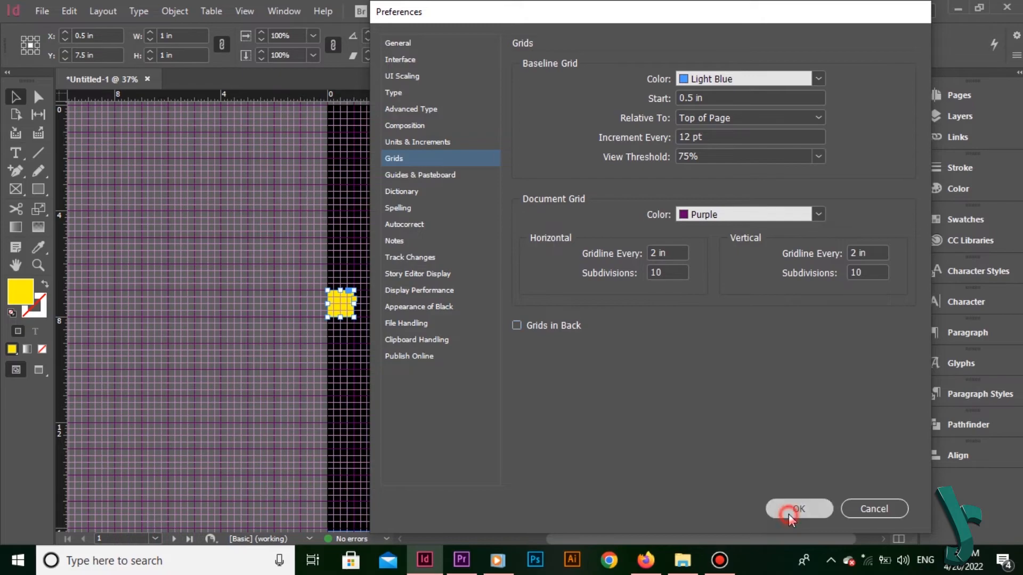
# Replace the selected yellow square with a yellow 2 in square at the page's left edge, between 6 in and 8 in down, and deselect it
pyautogui.press('Delete')
pyautogui.moveTo(208, 272); pyautogui.dragTo(388, 481)
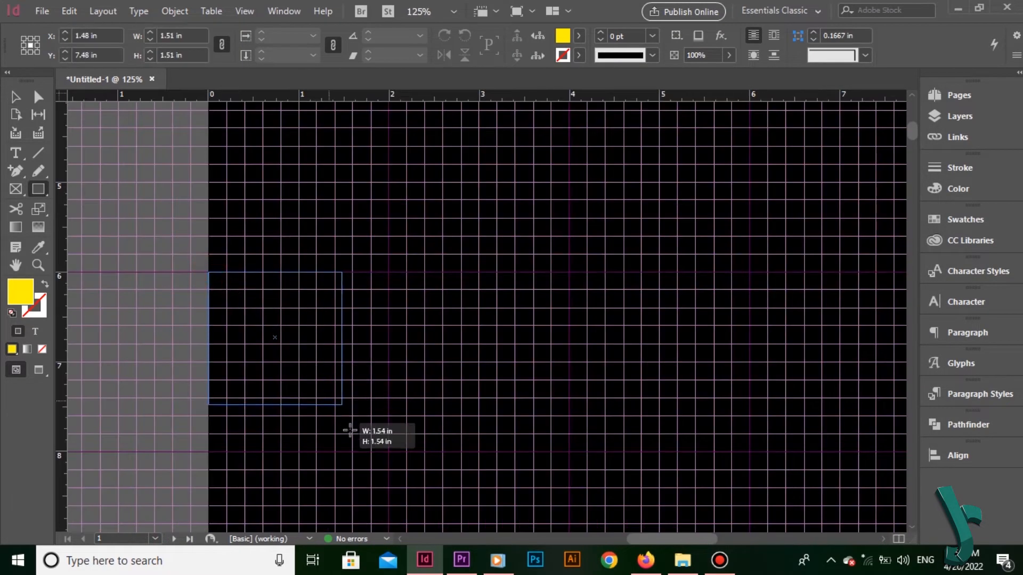
pyautogui.press('v')
pyautogui.click(146, 293)
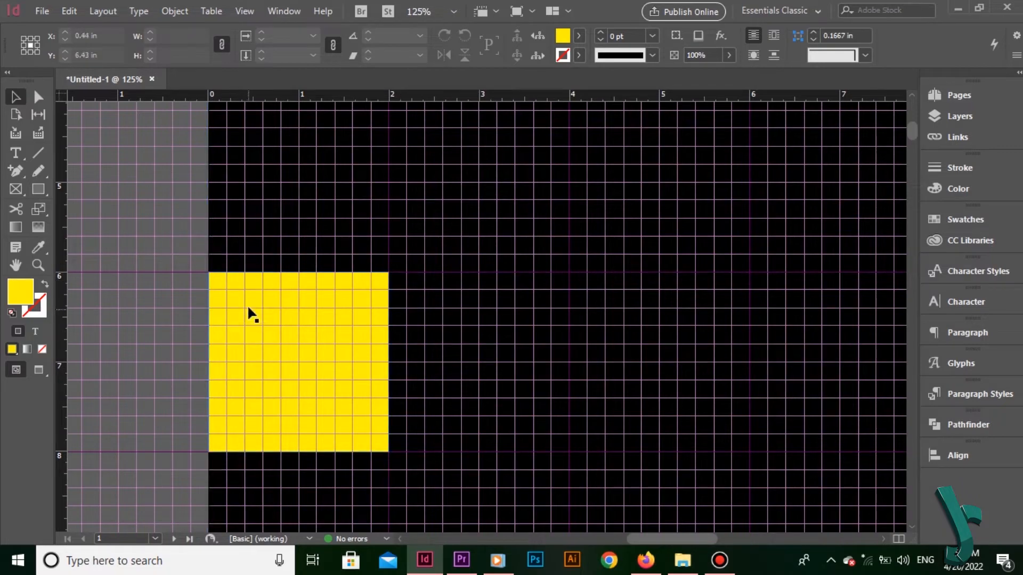
# Examine the yellow square's width and height and how it fills one main cell of the document grid
pyautogui.click(219, 283)
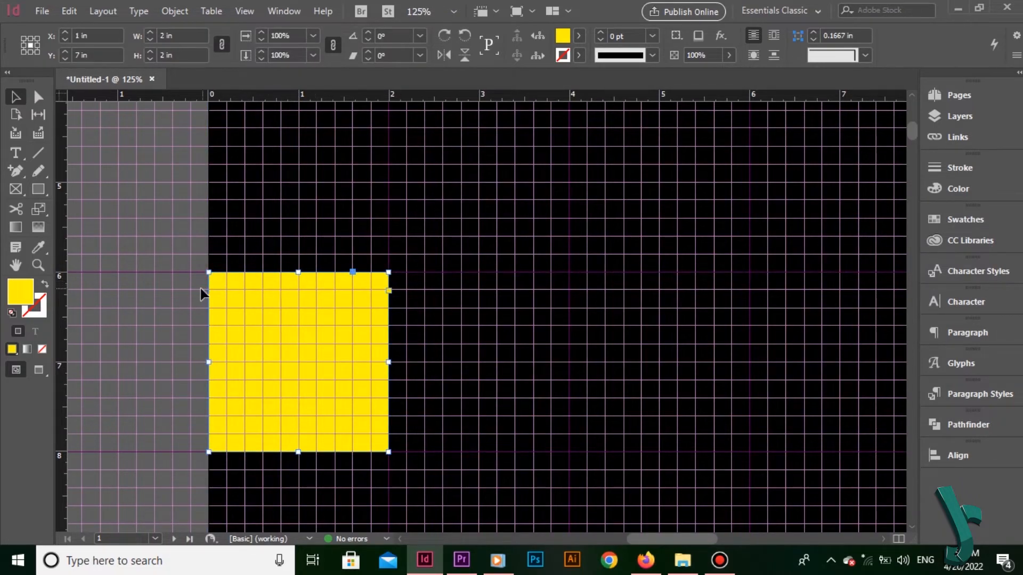
pyautogui.click(197, 57)
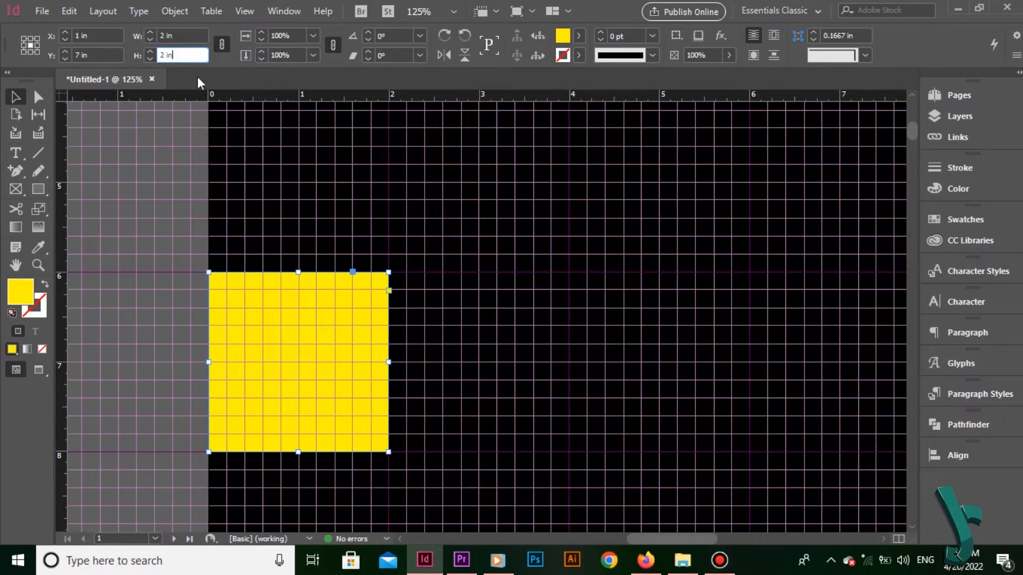
pyautogui.click(141, 239)
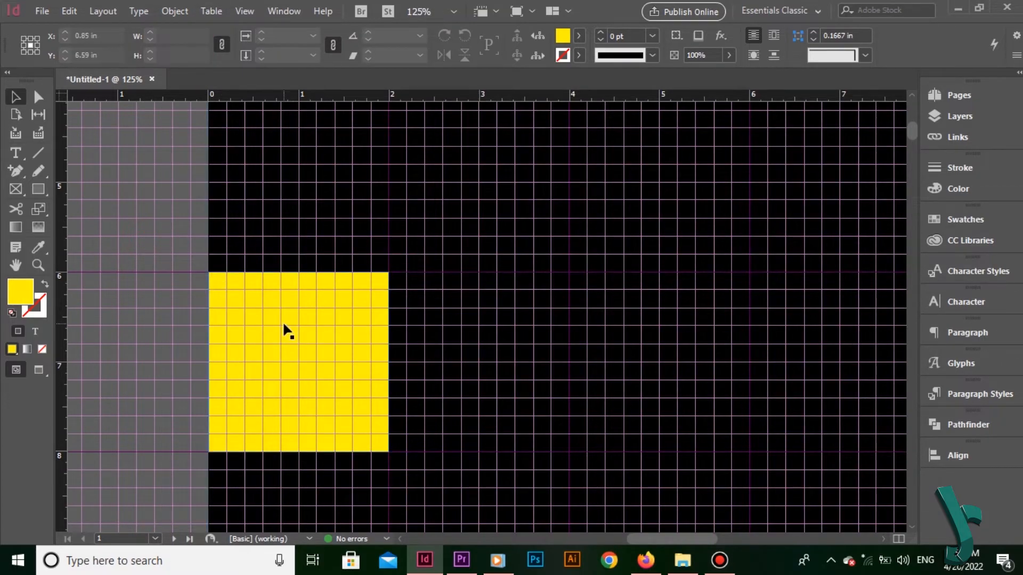
pyautogui.hotkey('ctrl', '-')
pyautogui.hotkey('ctrl', '-')
pyautogui.hotkey('ctrl', '-')
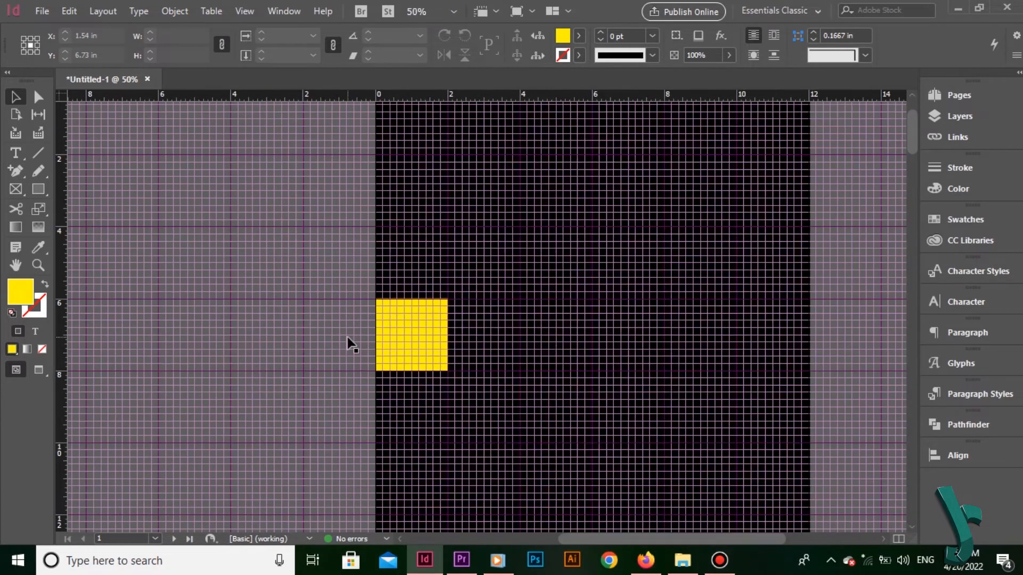
pyautogui.hotkey('ctrl', '=')
pyautogui.hotkey('ctrl', '-')
pyautogui.hotkey('ctrl', '0')
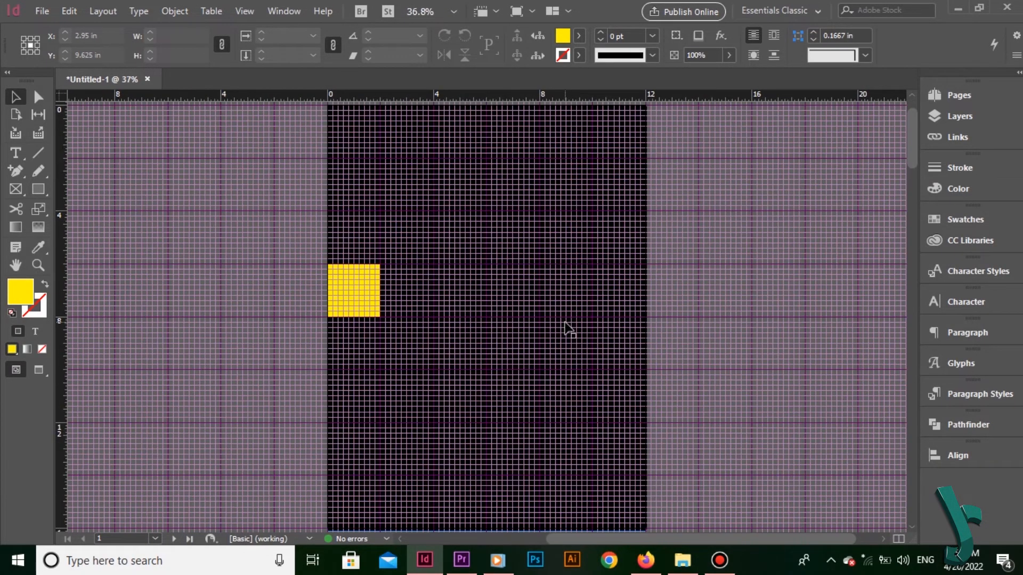
pyautogui.click(353, 278)
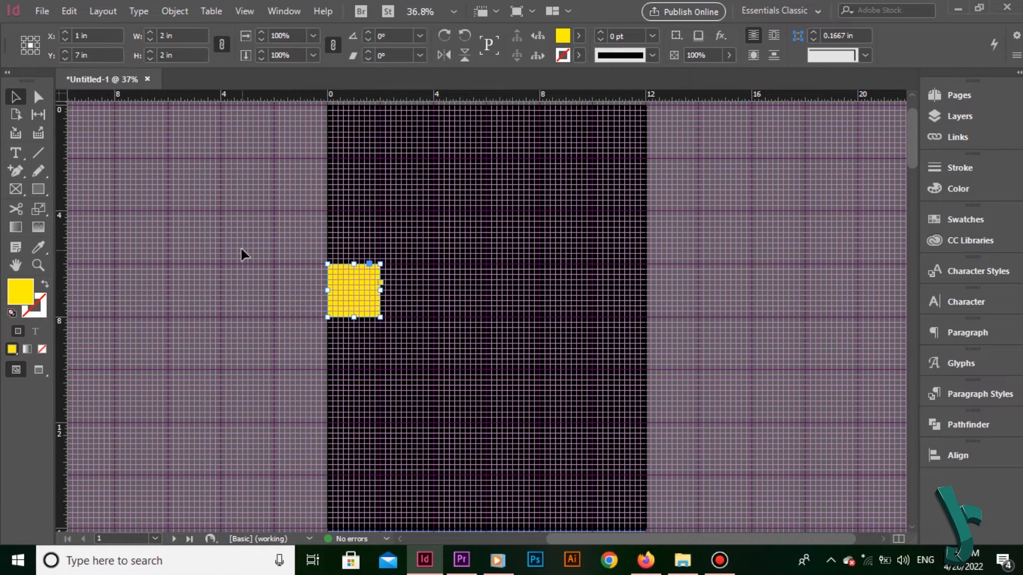
pyautogui.moveTo(241, 248); pyautogui.dragTo(425, 372)
# Try to set the document grid's horizontal subdivisions to 0 in the grid preferences, and close the preferences
pyautogui.click(69, 11)
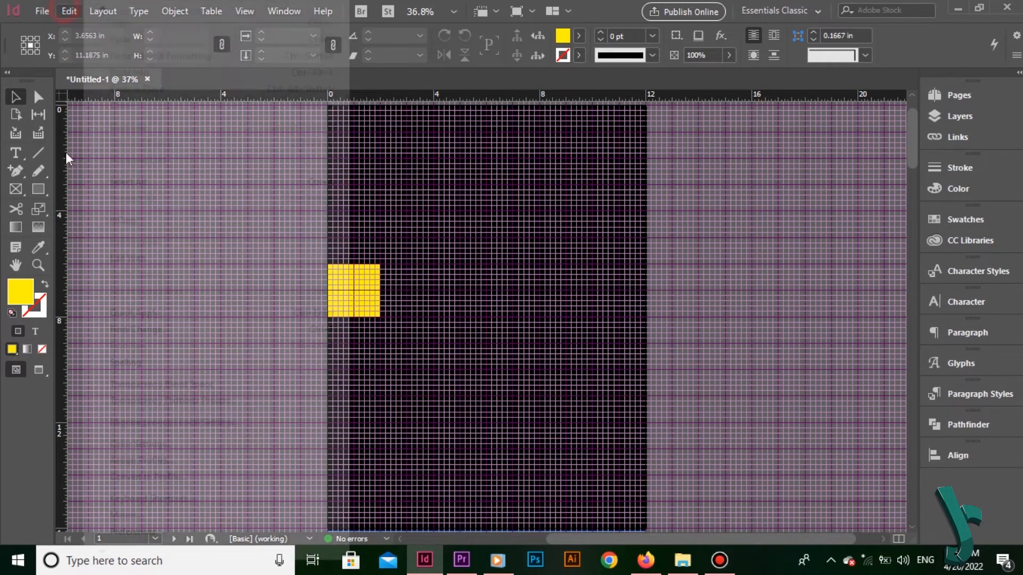
pyautogui.moveTo(181, 531)
pyautogui.click(399, 313)
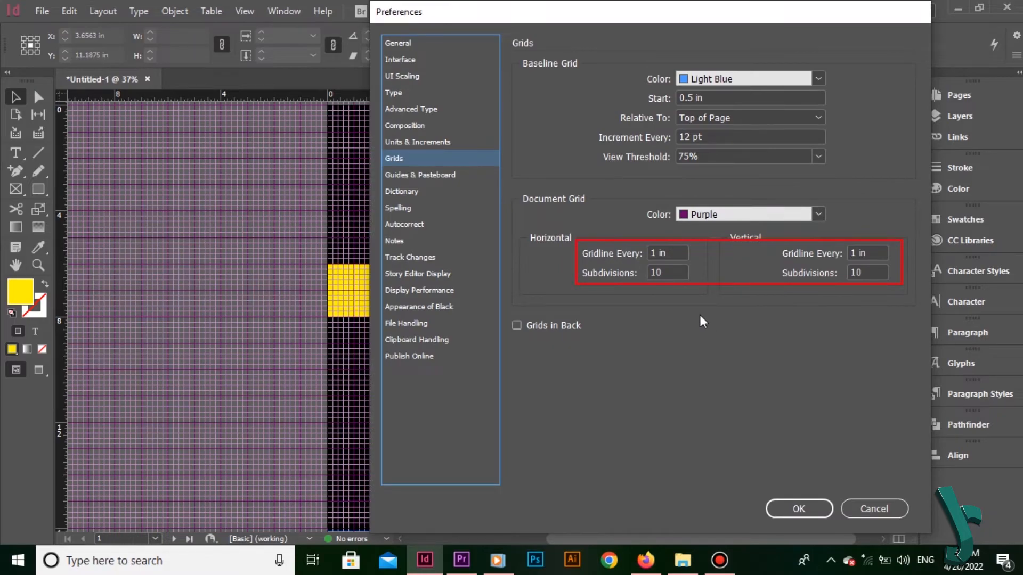
pyautogui.doubleClick(670, 272)
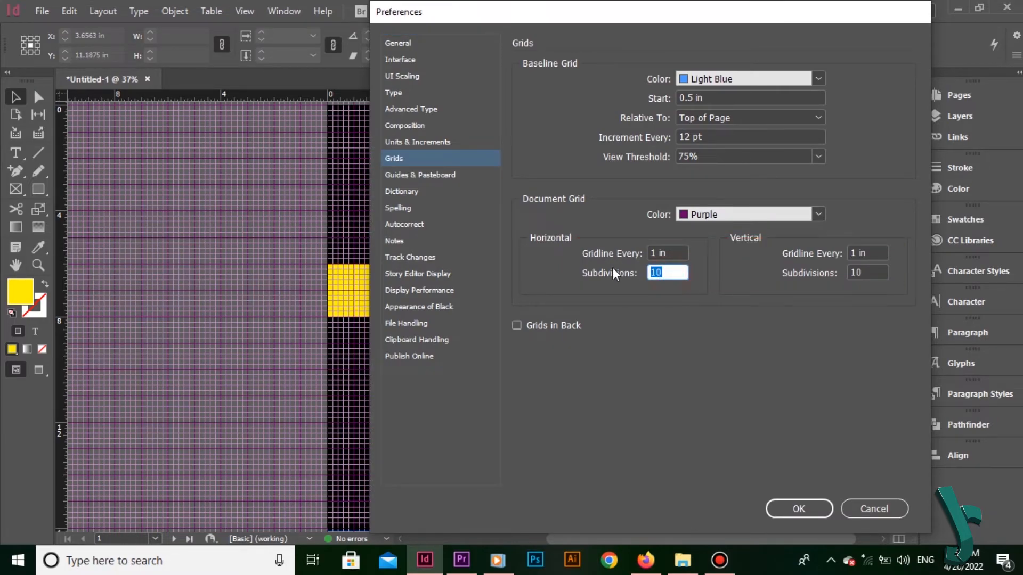
pyautogui.write('0')
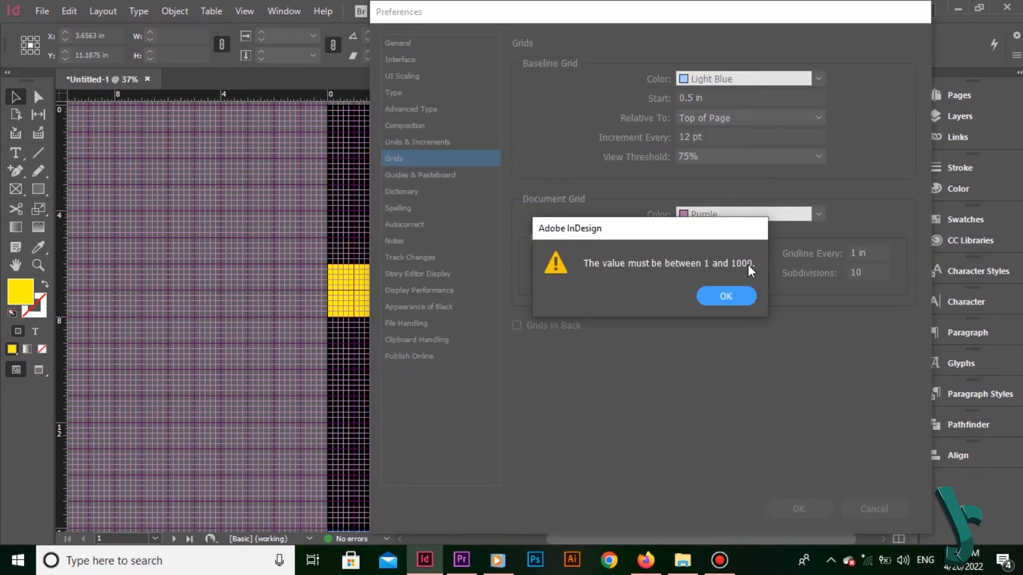
pyautogui.click(734, 294)
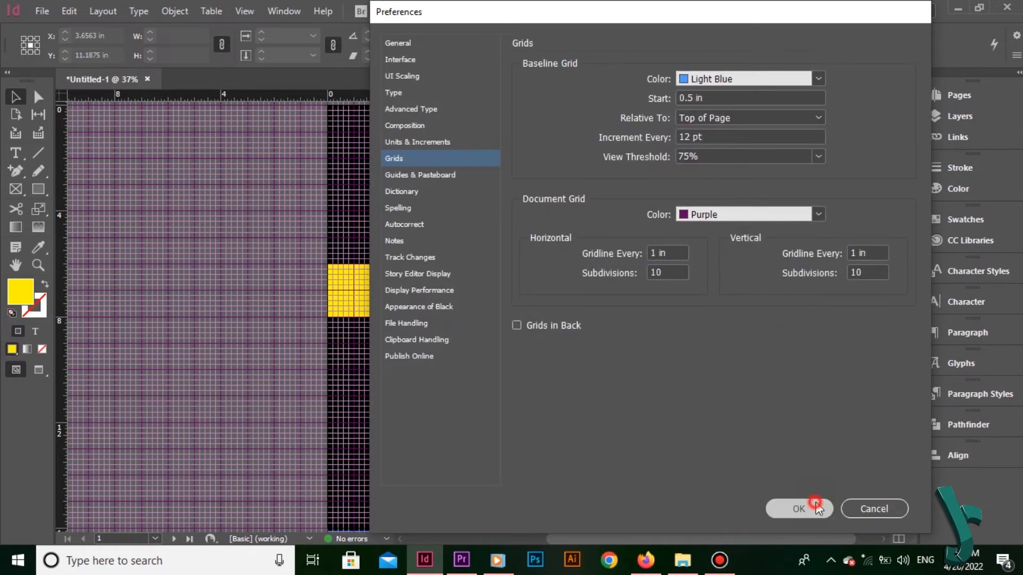
pyautogui.click(788, 507)
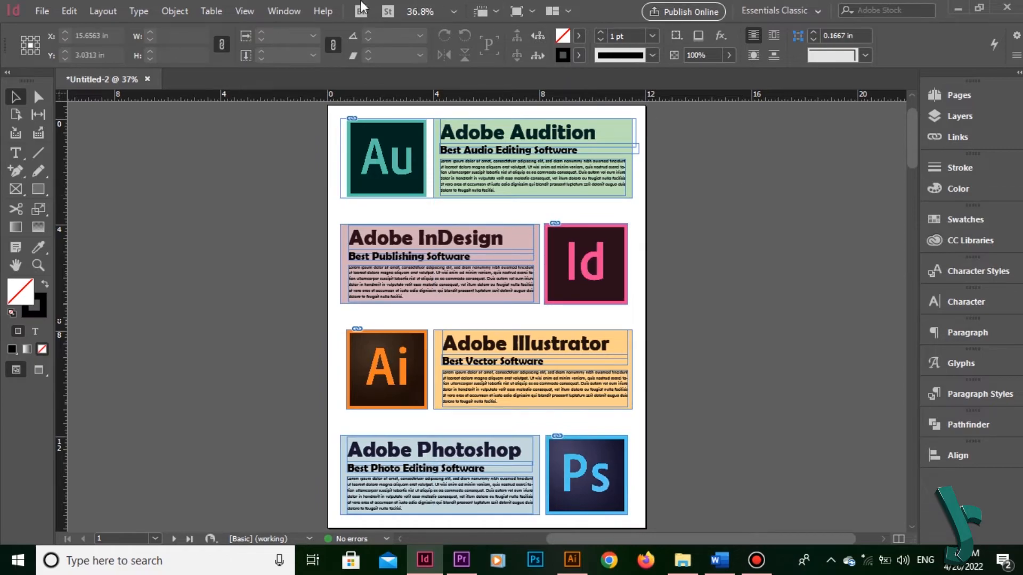
pyautogui.click(775, 285)
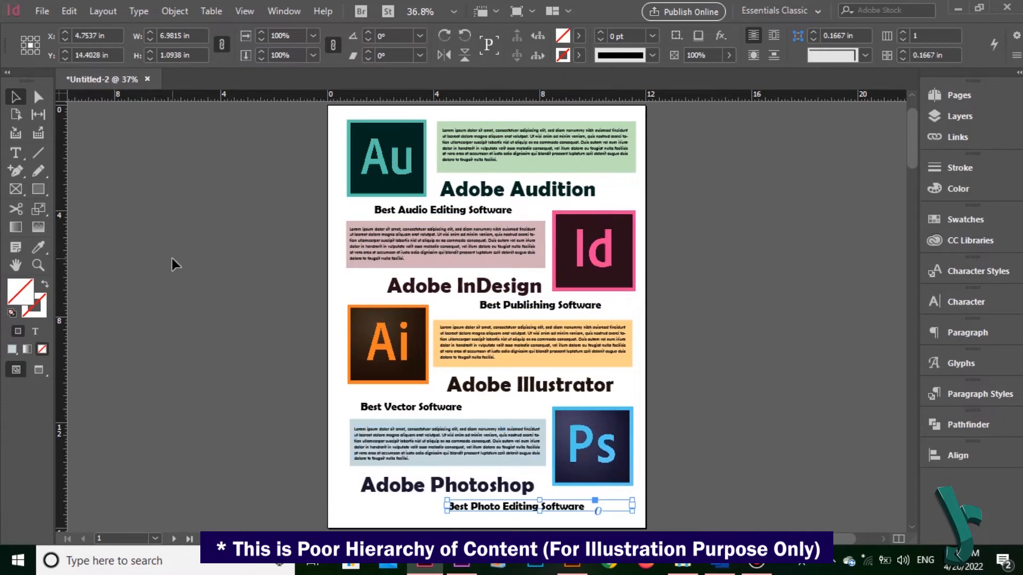
pyautogui.click(728, 301)
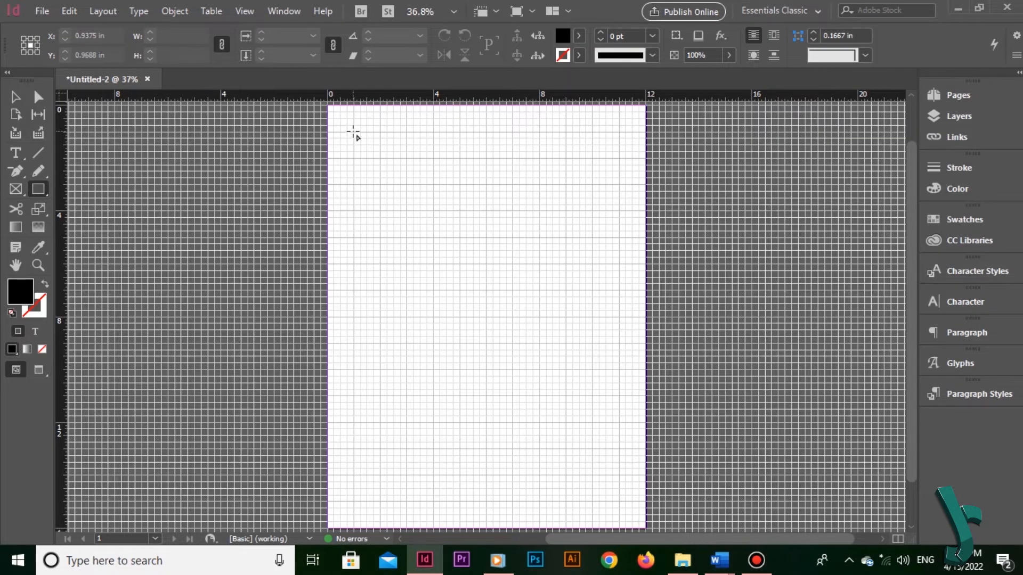
# Draw a black 10 in by 1 in header rectangle near the page top and a 2.5 in by 1.75 in rectangle below its left end
pyautogui.moveTo(353, 133); pyautogui.dragTo(620, 161)
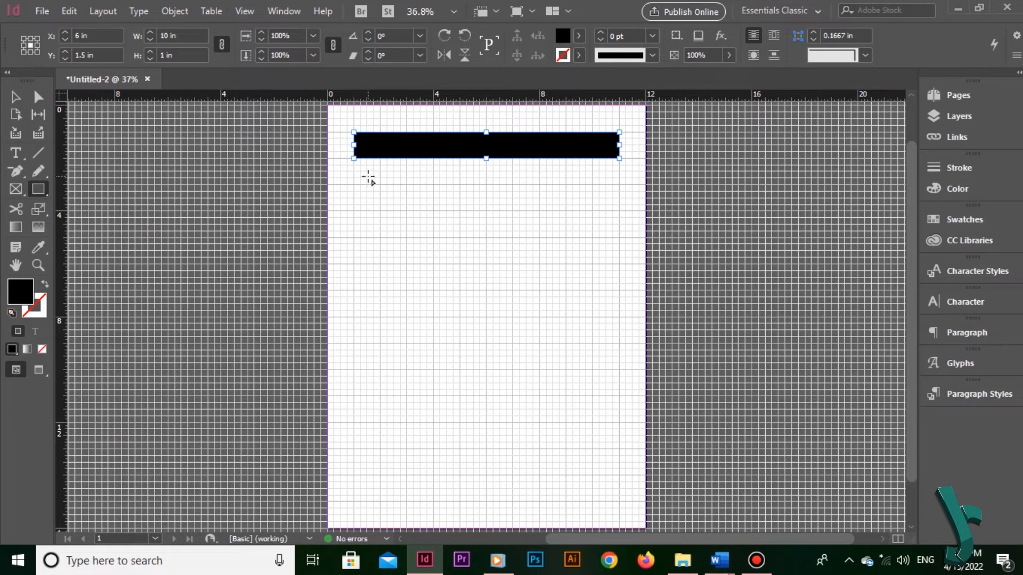
pyautogui.hotkey('ctrl', '=')
pyautogui.hotkey('ctrl', '=')
pyautogui.hotkey('ctrl', '=')
pyautogui.moveTo(392, 351); pyautogui.dragTo(456, 186)
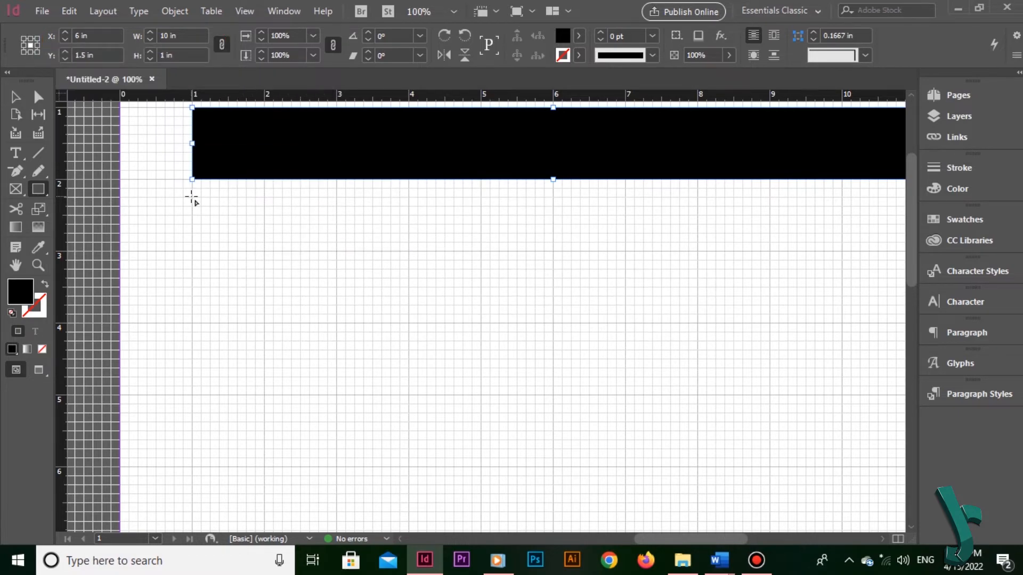
pyautogui.moveTo(192, 198); pyautogui.dragTo(373, 321)
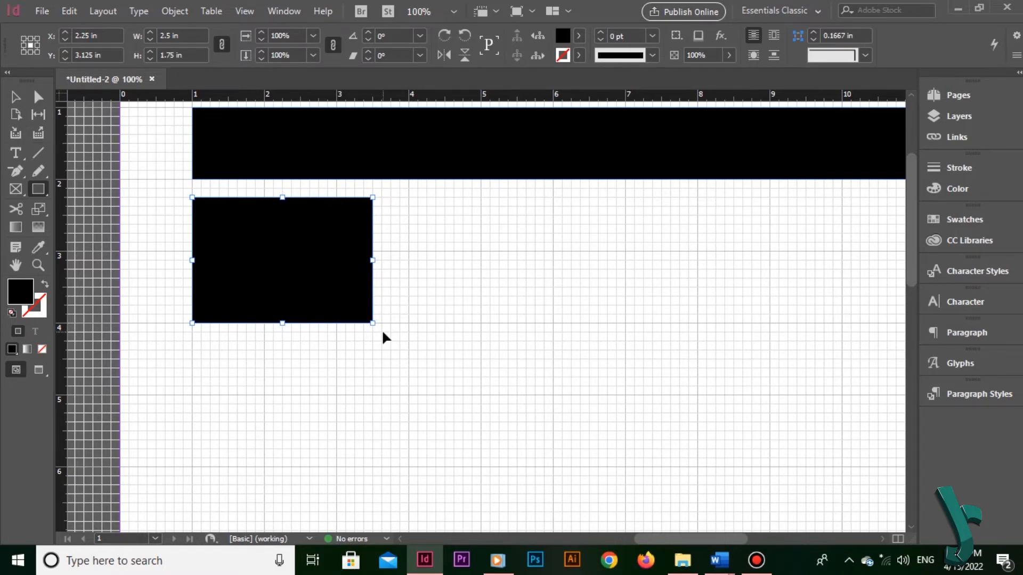
# Draw a black rectangle 4.875 in wide and 3.75 in high beside the small one, top-aligned with it and leaving a 0.25 in gap
pyautogui.hotkey('ctrl', '-')
pyautogui.hotkey('ctrl', '-')
pyautogui.moveTo(443, 345); pyautogui.dragTo(217, 321)
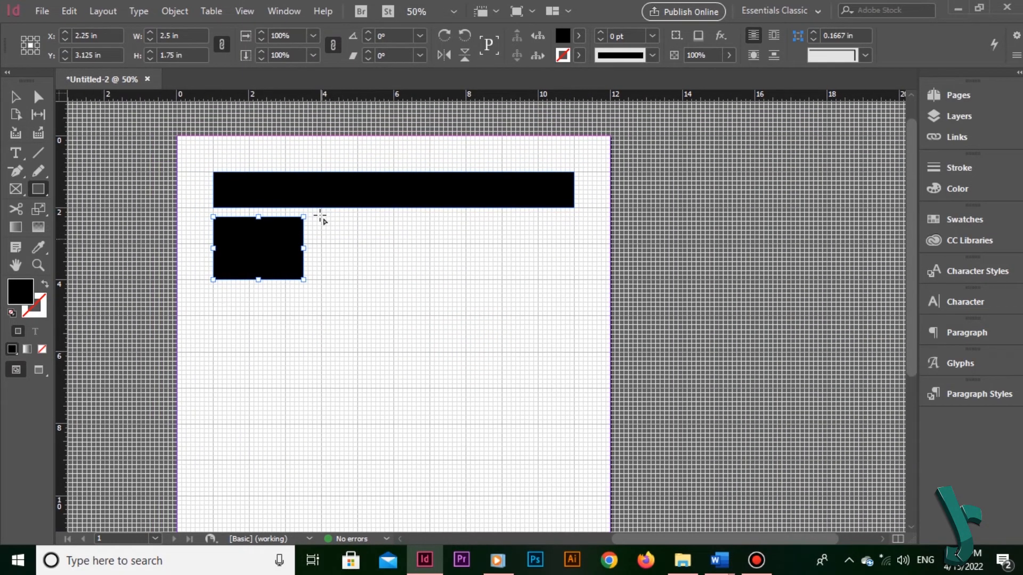
pyautogui.hotkey('ctrl', '=')
pyautogui.hotkey('ctrl', '=')
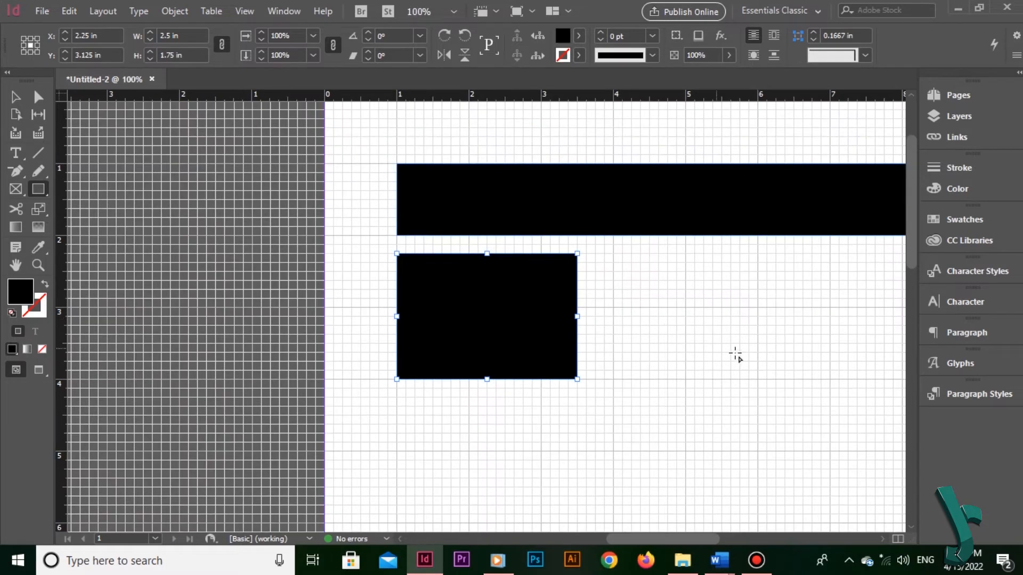
pyautogui.moveTo(433, 303); pyautogui.dragTo(348, 256)
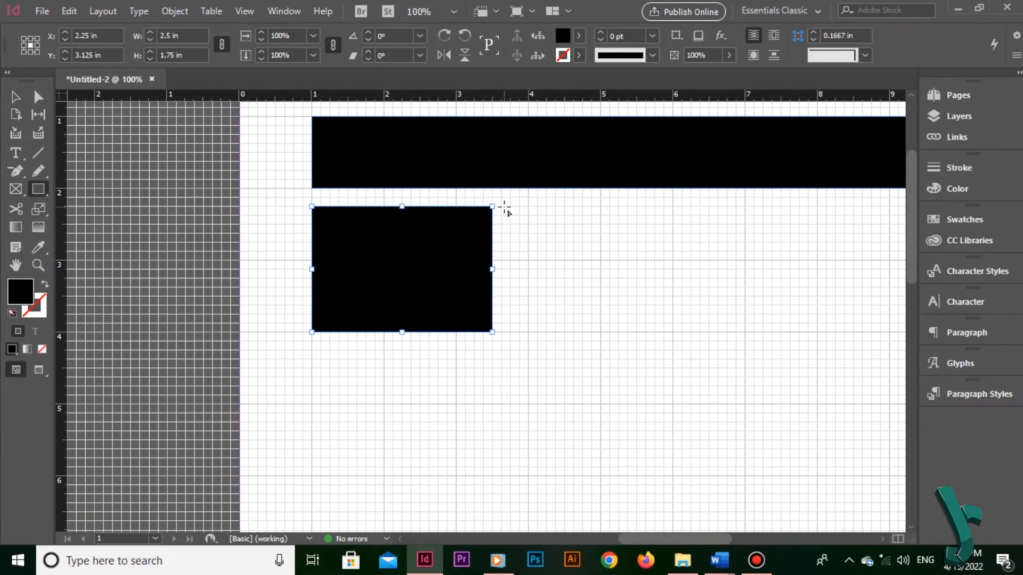
pyautogui.moveTo(511, 207); pyautogui.dragTo(517, 215)
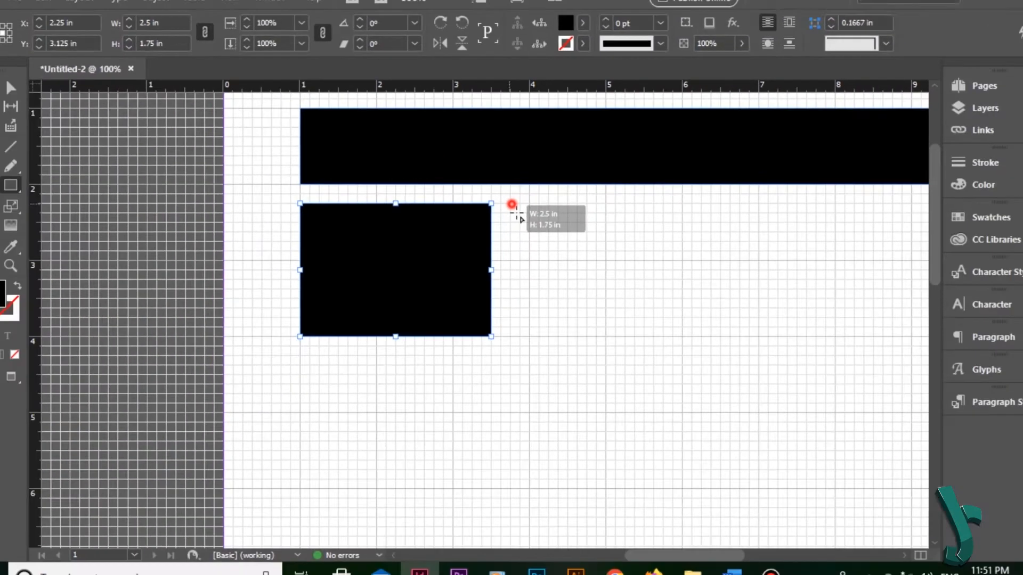
pyautogui.moveTo(523, 155); pyautogui.dragTo(627, 475)
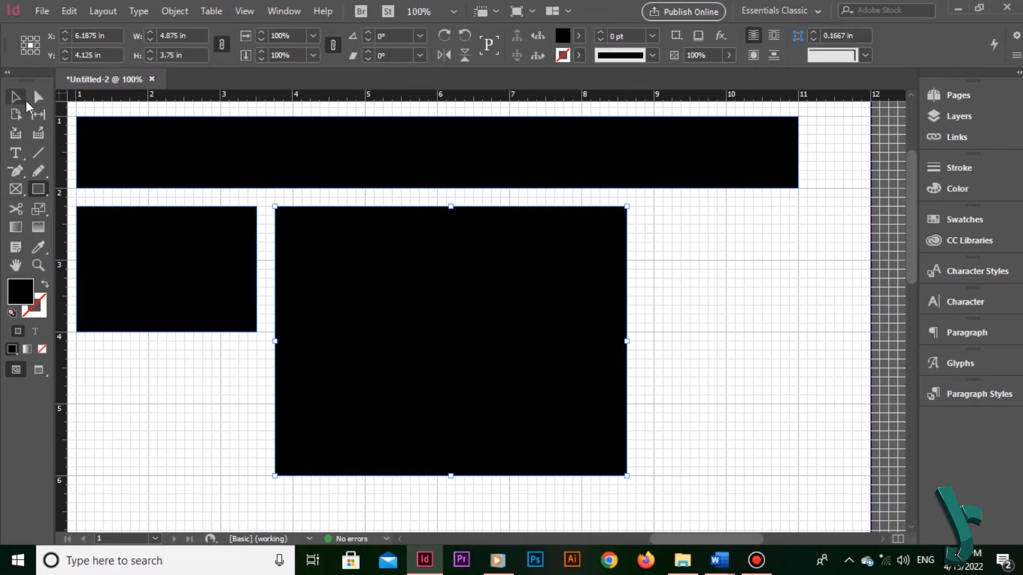
# Duplicate the 2.5 in by 1.75 in rectangle in the same row so the copy lines up with the header rectangle's right end
pyautogui.click(16, 97)
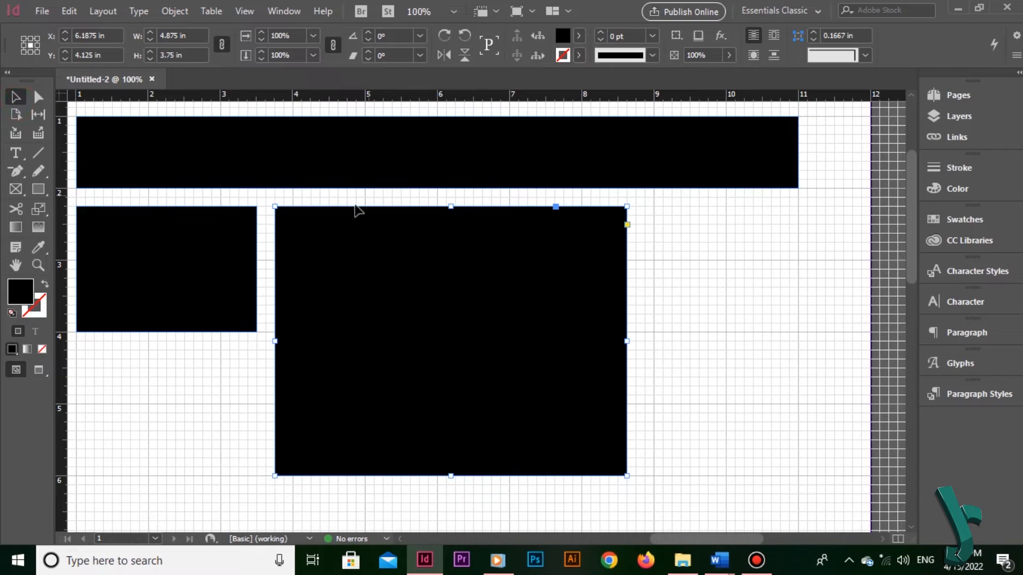
pyautogui.moveTo(174, 274); pyautogui.dragTo(713, 296)
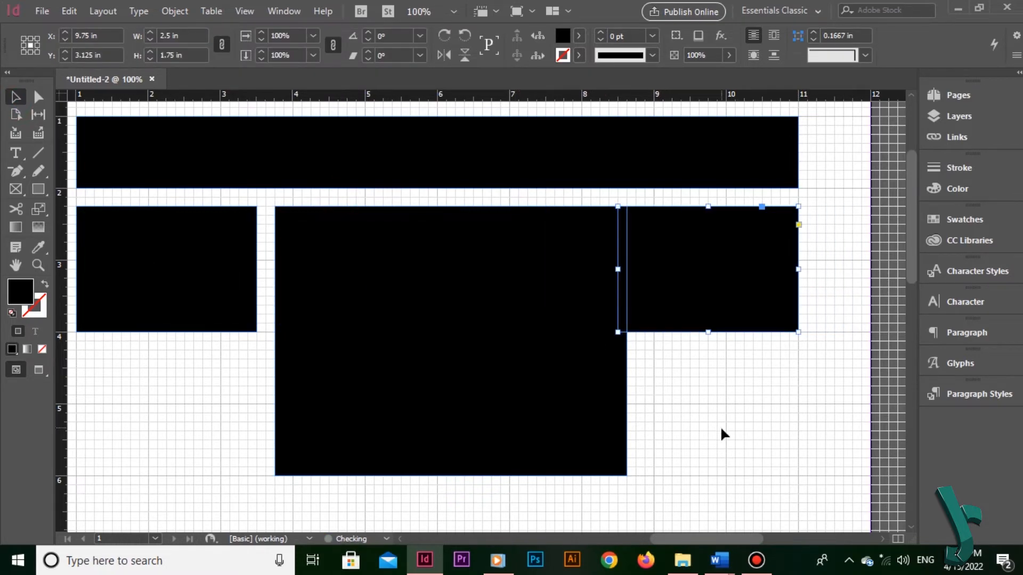
# Narrow the large center rectangle to 4.5 in wide, leaving a 0.25 in gap to the rectangle on its right
pyautogui.moveTo(725, 429); pyautogui.dragTo(814, 425)
pyautogui.click(509, 323)
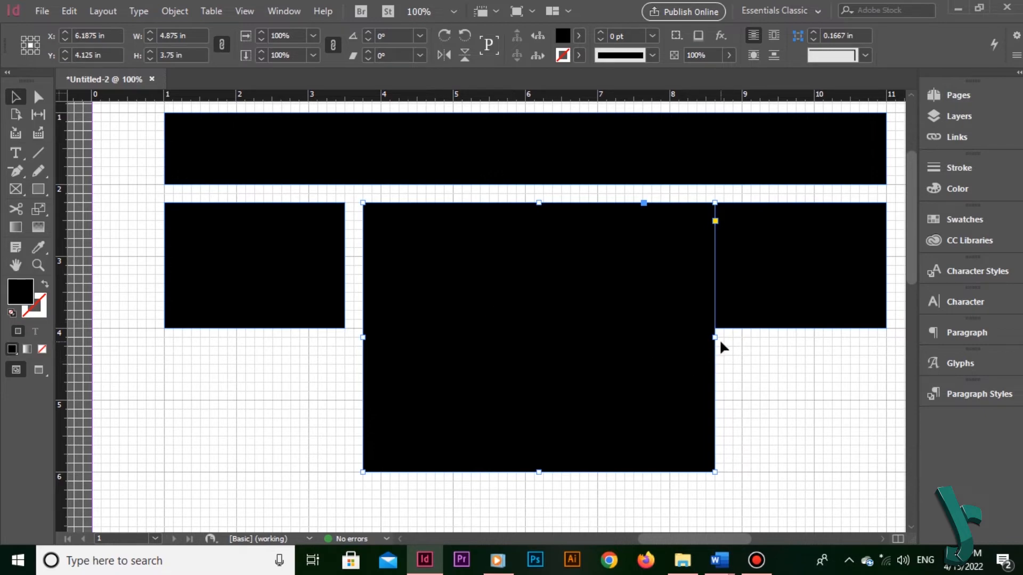
pyautogui.moveTo(716, 336); pyautogui.dragTo(684, 337)
pyautogui.click(726, 377)
pyautogui.click(674, 364)
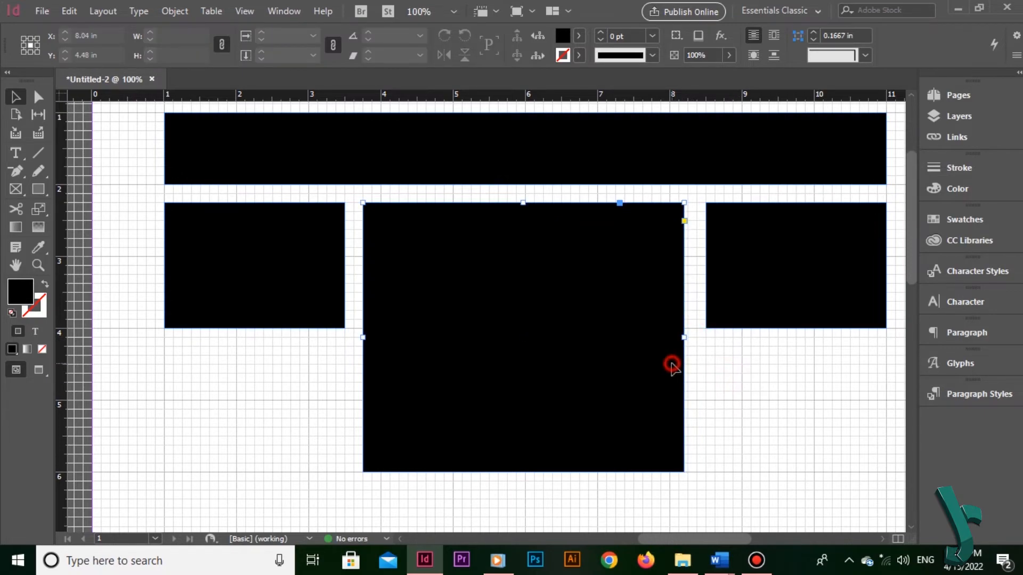
pyautogui.moveTo(682, 338); pyautogui.dragTo(687, 337)
pyautogui.click(754, 382)
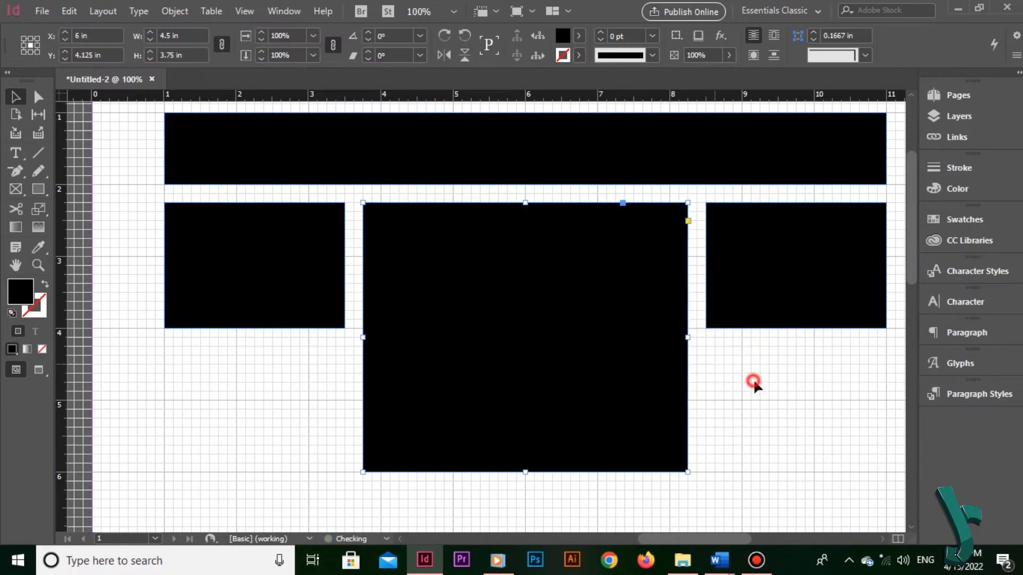
# Extend the right rectangle down towards the page bottom, making it a column 12.75 in high
pyautogui.hotkey('ctrl', '-')
pyautogui.moveTo(721, 430); pyautogui.dragTo(648, 311)
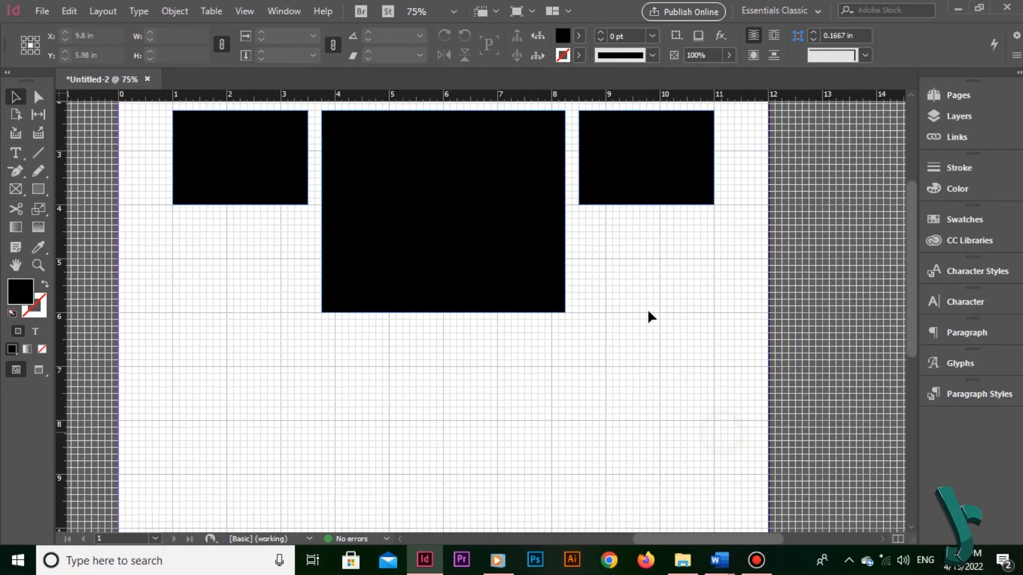
pyautogui.hotkey('ctrl', '-')
pyautogui.moveTo(701, 329); pyautogui.dragTo(753, 346)
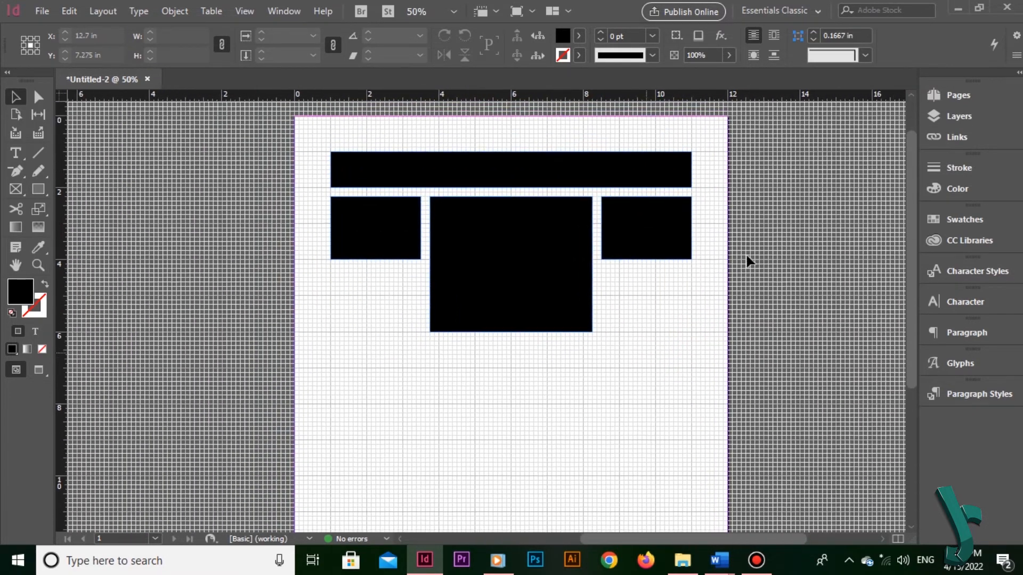
pyautogui.click(659, 240)
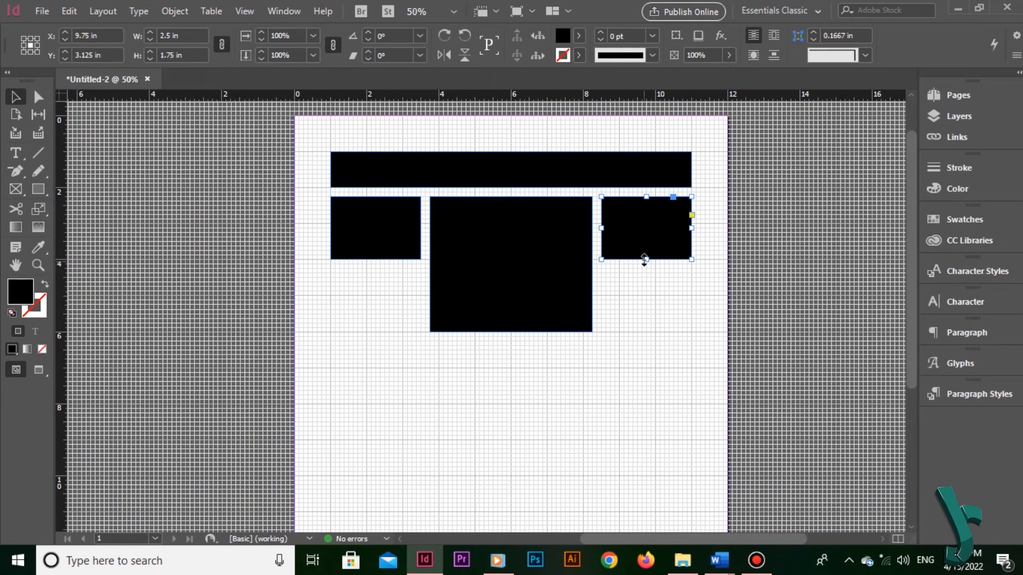
pyautogui.moveTo(644, 259); pyautogui.dragTo(635, 421)
# Duplicate the small left rectangle 0.25 in below itself and extend the copy down into a tall column
pyautogui.scroll(5, 498, 376)
pyautogui.moveTo(373, 190); pyautogui.dragTo(378, 266)
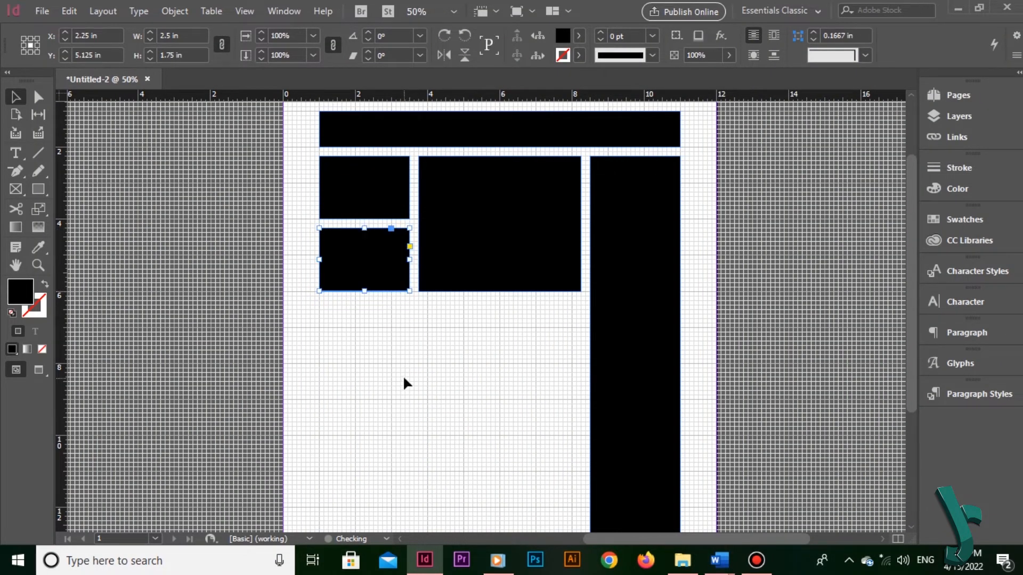
pyautogui.scroll(-3, 403, 384)
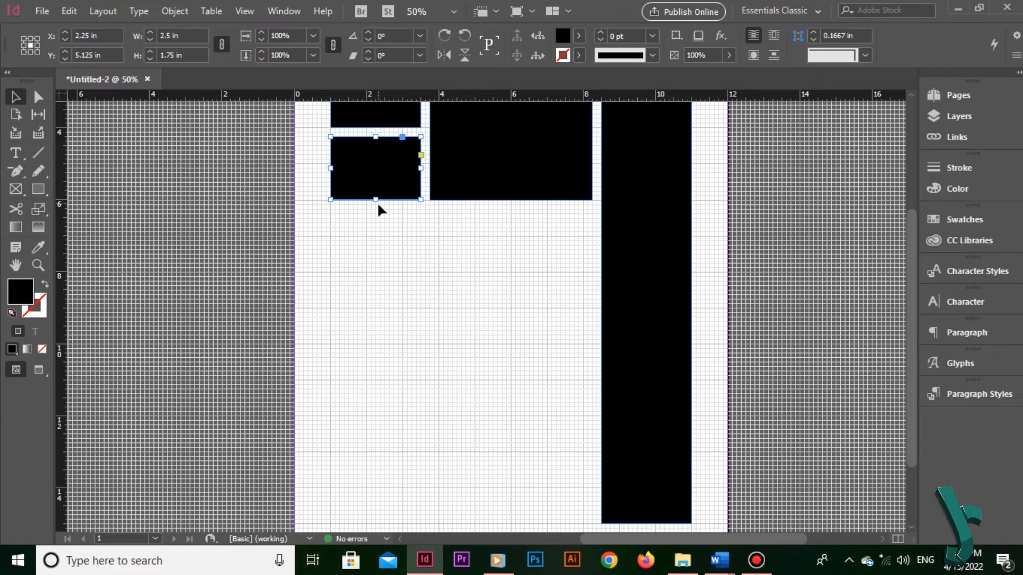
pyautogui.moveTo(378, 201); pyautogui.dragTo(367, 438)
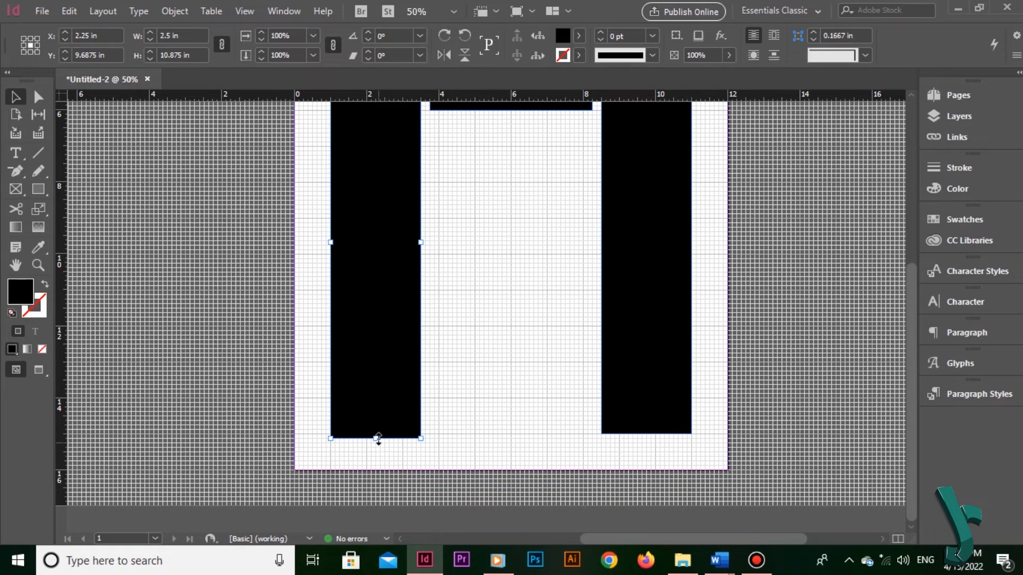
# Duplicate the tall left column into two columns beneath the center rectangle and move the right column 0.25 in clear of them
pyautogui.scroll(4, 354, 240)
pyautogui.moveTo(354, 239); pyautogui.dragTo(540, 299)
pyautogui.click(743, 334)
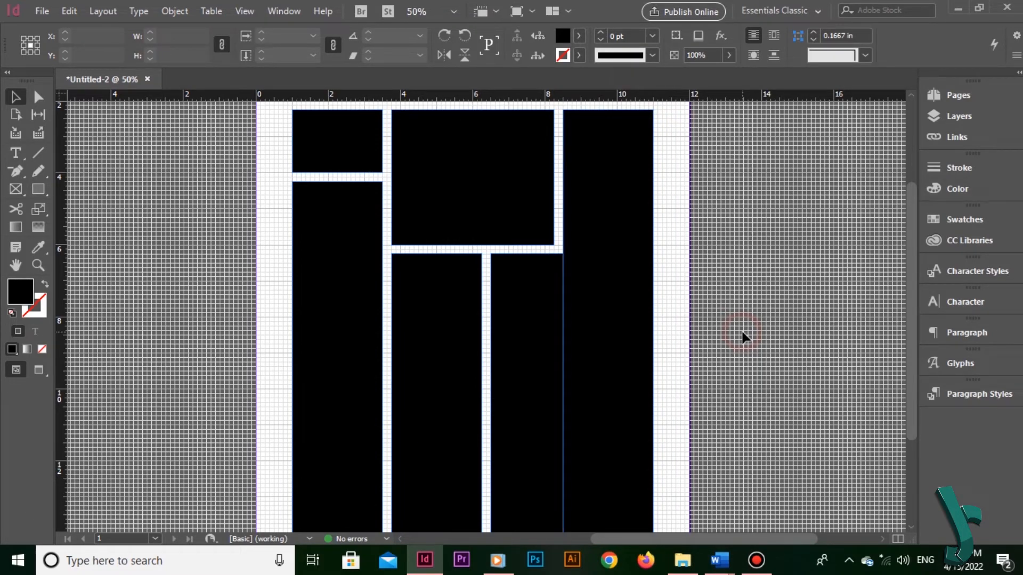
pyautogui.moveTo(604, 303); pyautogui.dragTo(632, 303)
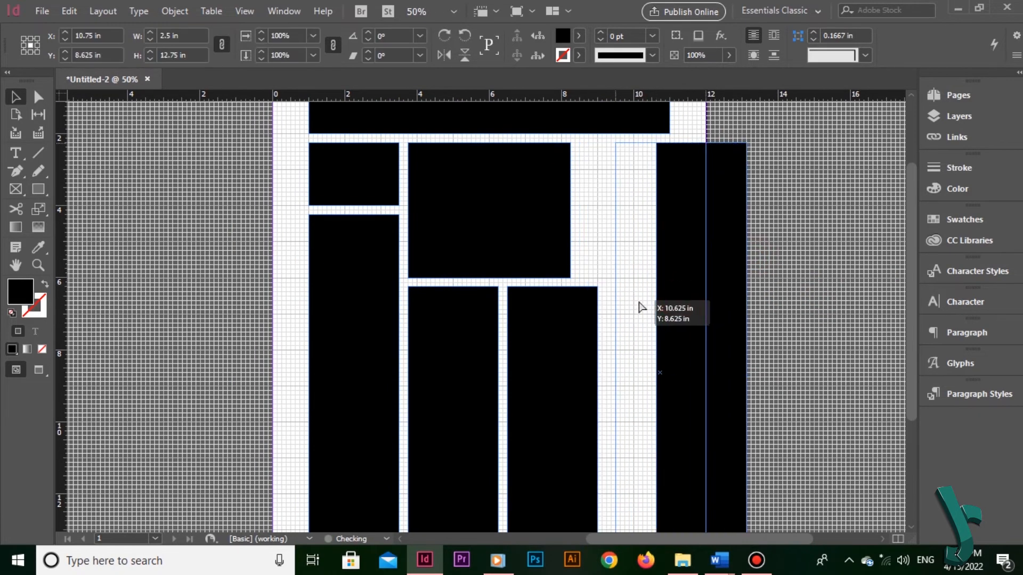
pyautogui.click(831, 255)
# Widen the center rectangle to the second middle column's right edge and the header to 10.75 in, matching the right column's outer edge
pyautogui.click(563, 212)
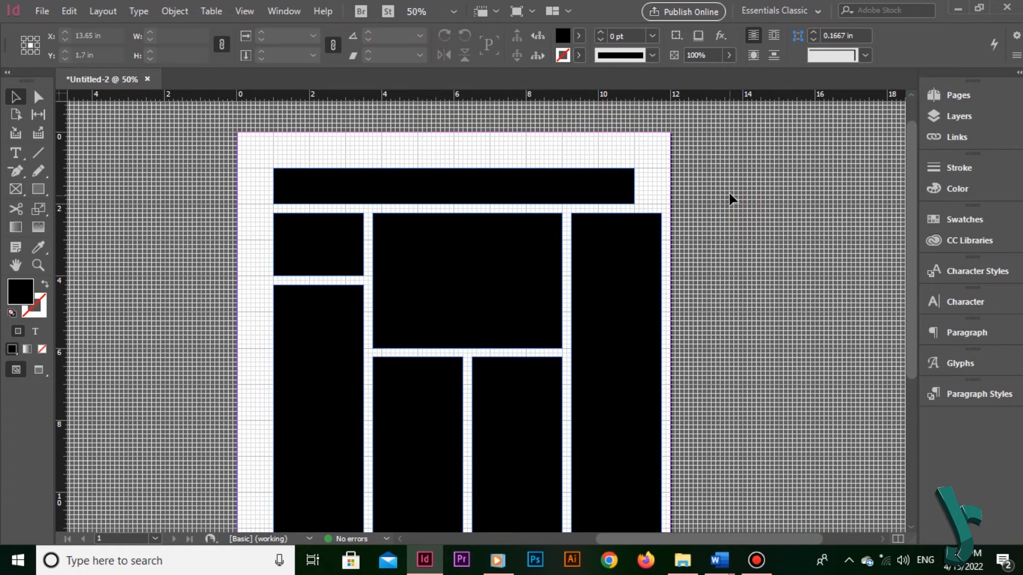
pyautogui.click(642, 194)
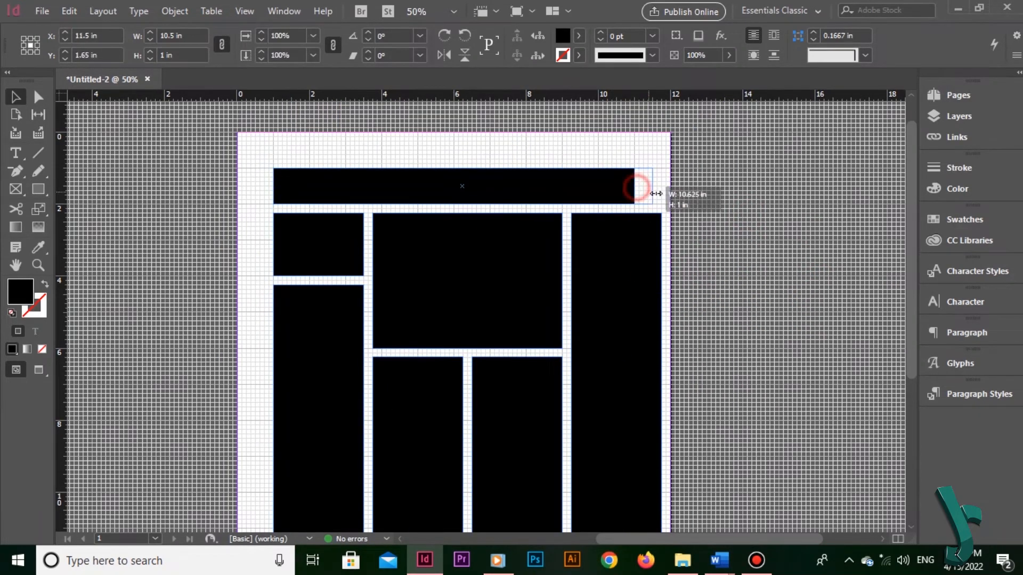
# Shorten the two middle columns so their lower edges line up with the outer columns
pyautogui.scroll(-5, 525, 347)
pyautogui.click(544, 399)
pyautogui.moveTo(476, 505); pyautogui.dragTo(477, 434)
pyautogui.click(722, 347)
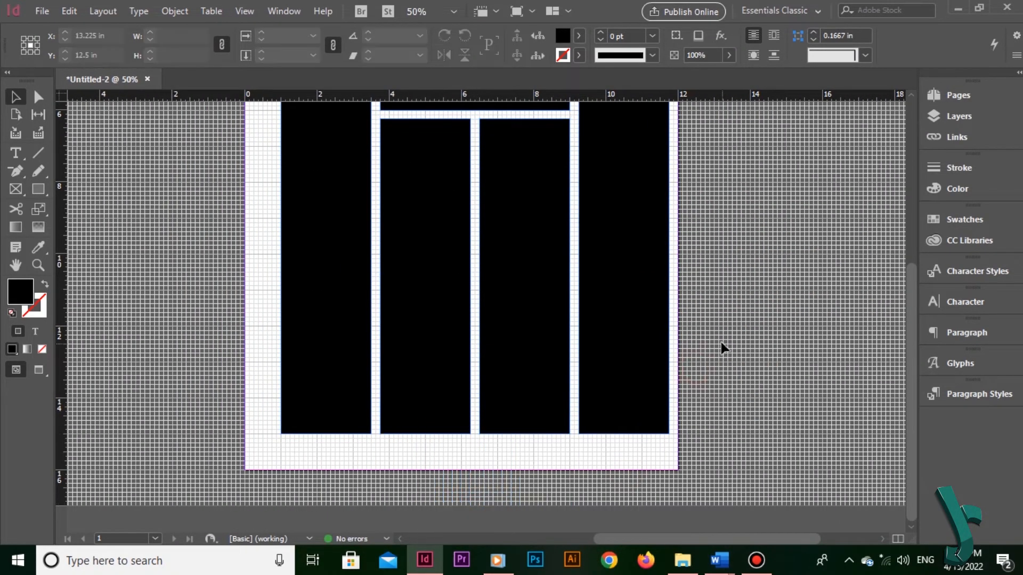
# Select the whole block layout and narrow it horizontally to 10 in so it spans the 1 in to 11 in marks
pyautogui.hotkey('ctrl', '-')
pyautogui.moveTo(730, 202); pyautogui.dragTo(512, 472)
pyautogui.hotkey('ctrl', '=')
pyautogui.hotkey('ctrl', '=')
pyautogui.hotkey('ctrl', '=')
pyautogui.moveTo(804, 340); pyautogui.dragTo(569, 346)
pyautogui.hotkey('ctrl', '=')
pyautogui.hotkey('ctrl', '=')
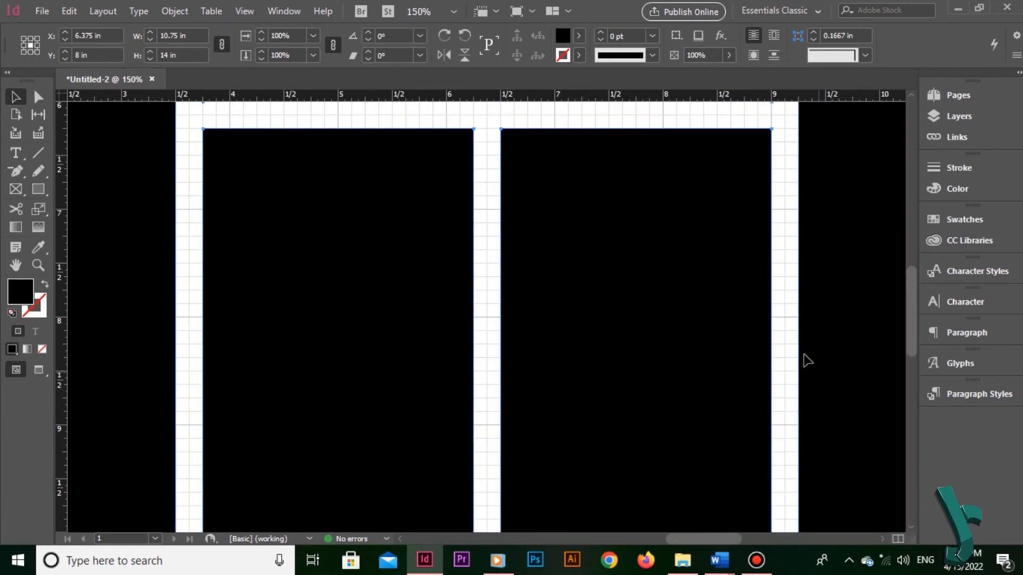
pyautogui.moveTo(803, 355); pyautogui.dragTo(637, 358)
pyautogui.moveTo(632, 311); pyautogui.dragTo(550, 320)
pyautogui.click(668, 289)
pyautogui.moveTo(306, 325); pyautogui.dragTo(812, 338)
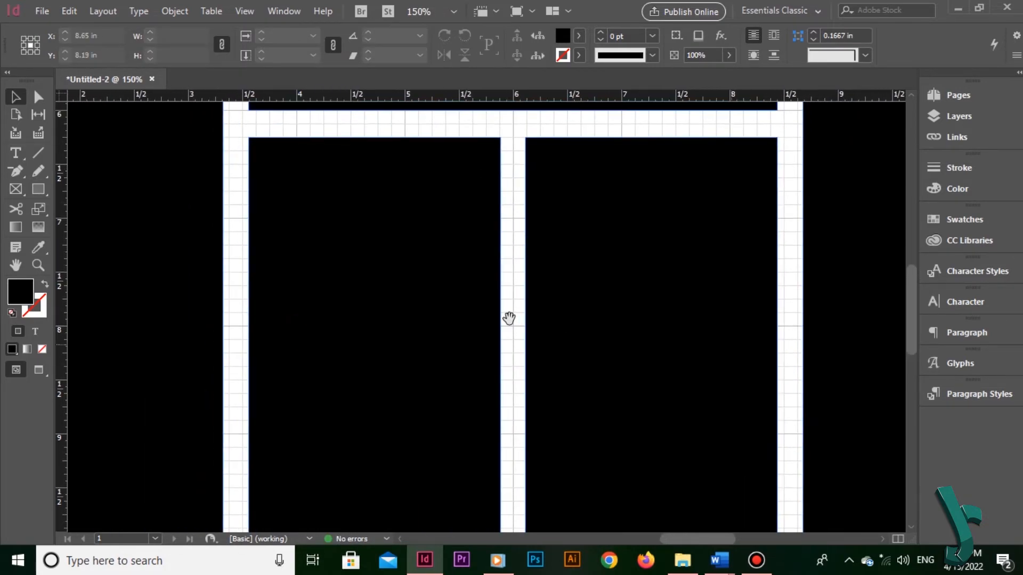
# Fit the GRIDS thumbnail image to the center block's width and shorten the black block to 2.75 in high behind it
pyautogui.hotkey('ctrl', '-')
pyautogui.hotkey('ctrl', '-')
pyautogui.hotkey('ctrl', '-')
pyautogui.hotkey('ctrl', '-')
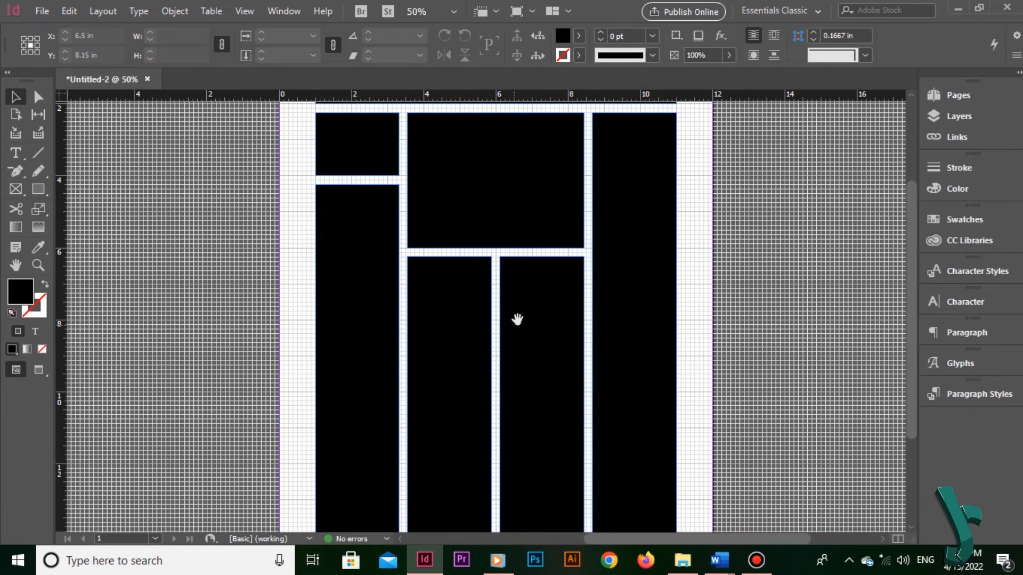
pyautogui.moveTo(430, 557); pyautogui.dragTo(382, 288)
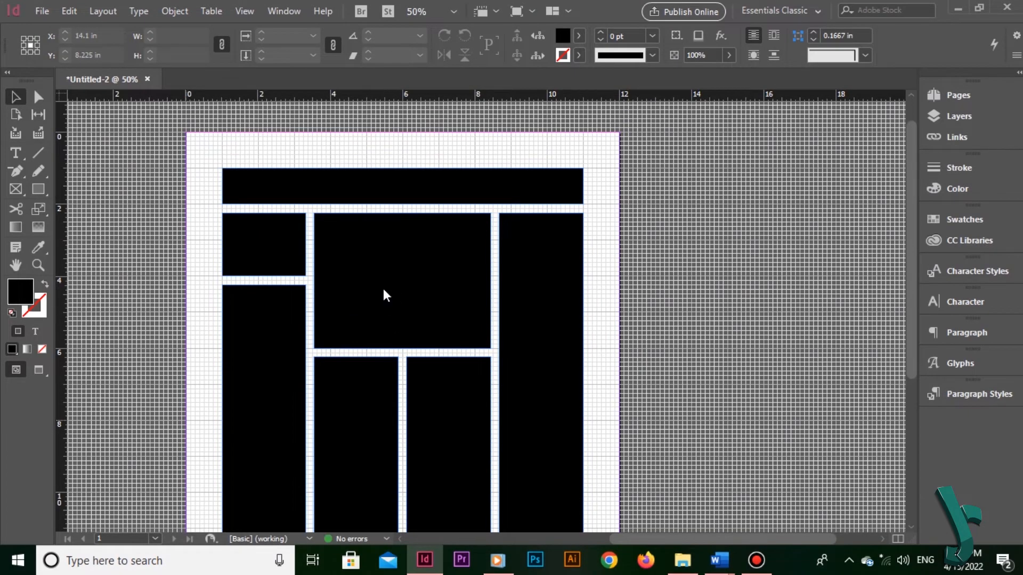
pyautogui.rightClick(338, 287)
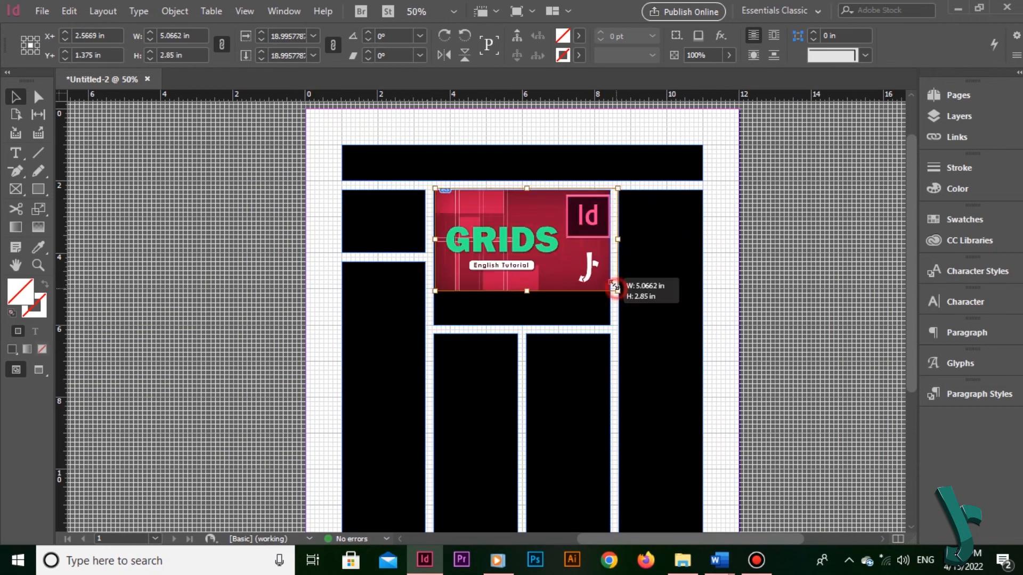
pyautogui.moveTo(607, 281); pyautogui.dragTo(521, 288)
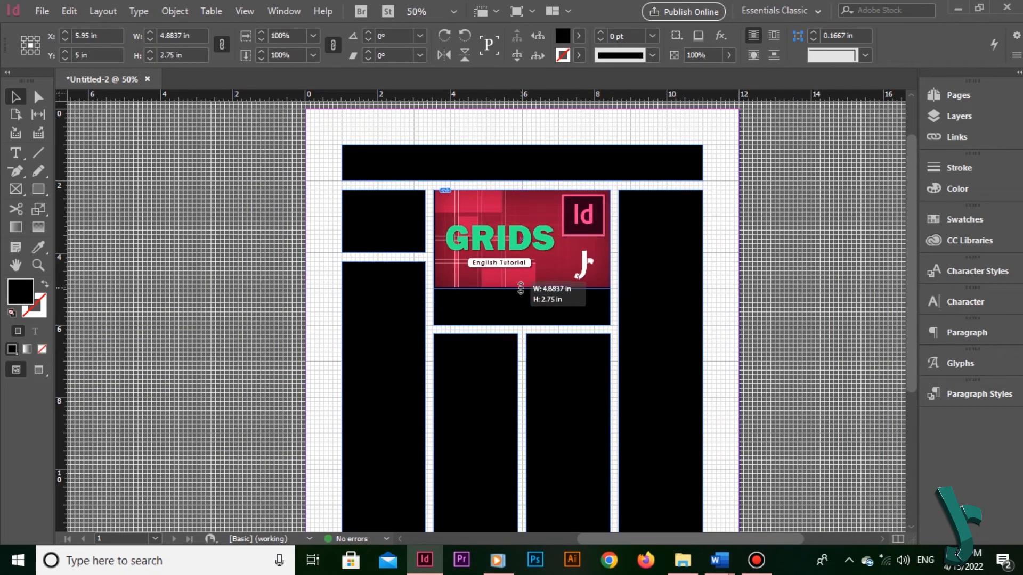
# Draw a 4.875 in by 0.25 in rectangle for the caption just below the thumbnail image
pyautogui.press('m')
pyautogui.click(488, 326)
pyautogui.press('Return')
pyautogui.press('v')
pyautogui.hotkey('ctrl', '=')
pyautogui.hotkey('ctrl', '=')
pyautogui.hotkey('ctrl', '=')
pyautogui.moveTo(417, 458); pyautogui.dragTo(414, 196)
pyautogui.scroll(3, 414, 213)
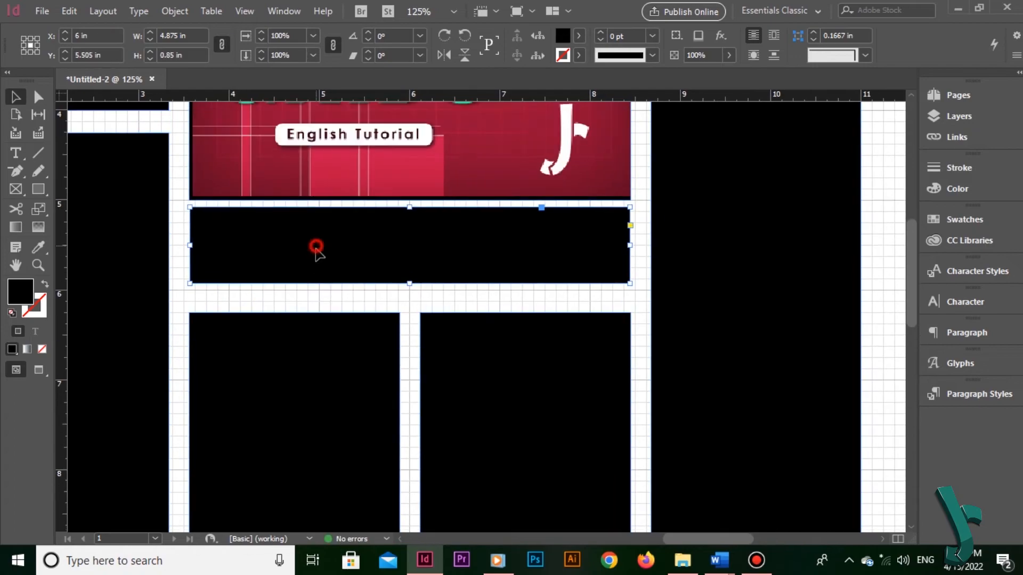
pyautogui.moveTo(315, 249); pyautogui.dragTo(315, 250)
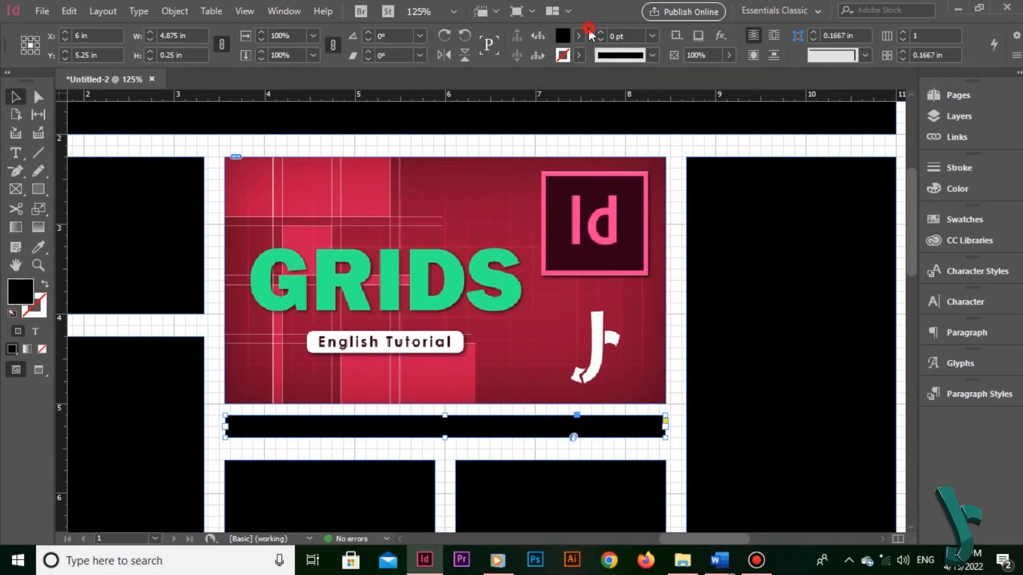
# Remove the caption rectangle's fill and enter "Thumbnail of Grids Tutorial Adobe InDesign-" followed by the production company's name
pyautogui.click(579, 36)
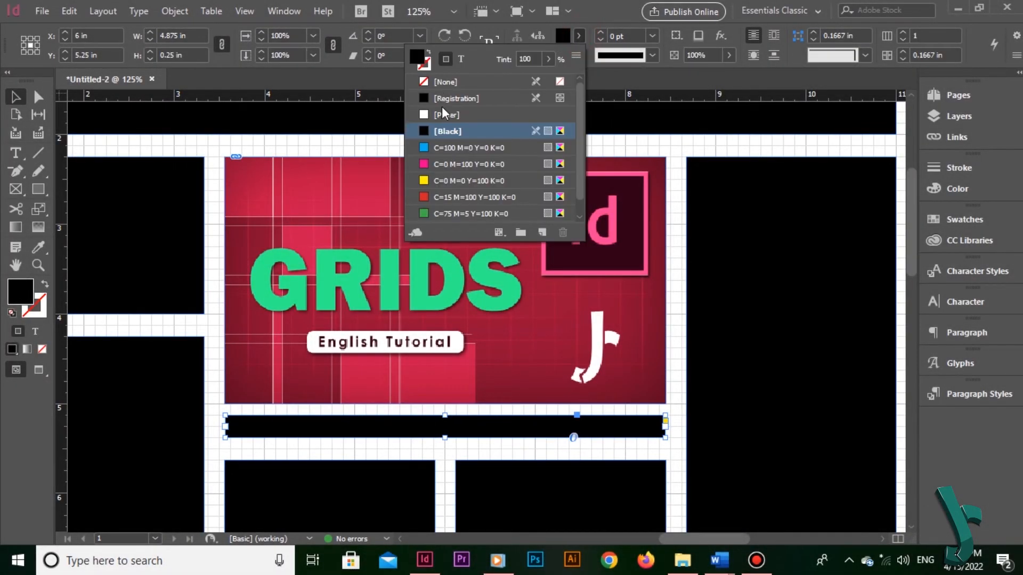
pyautogui.click(440, 85)
pyautogui.press('t')
pyautogui.click(298, 424)
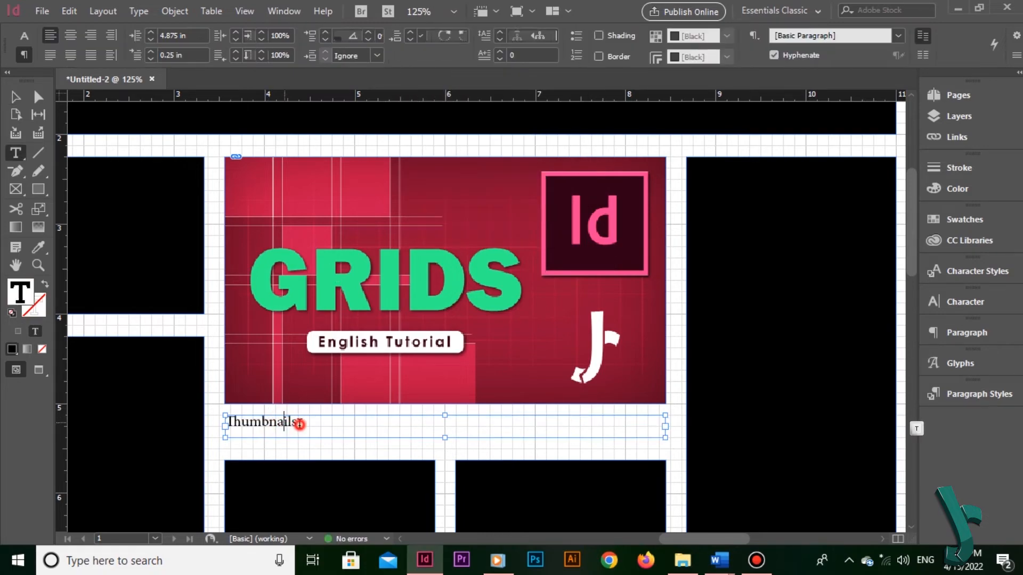
pyautogui.press('BackSpace')
pyautogui.write('of Grids Tutorial Adobe')
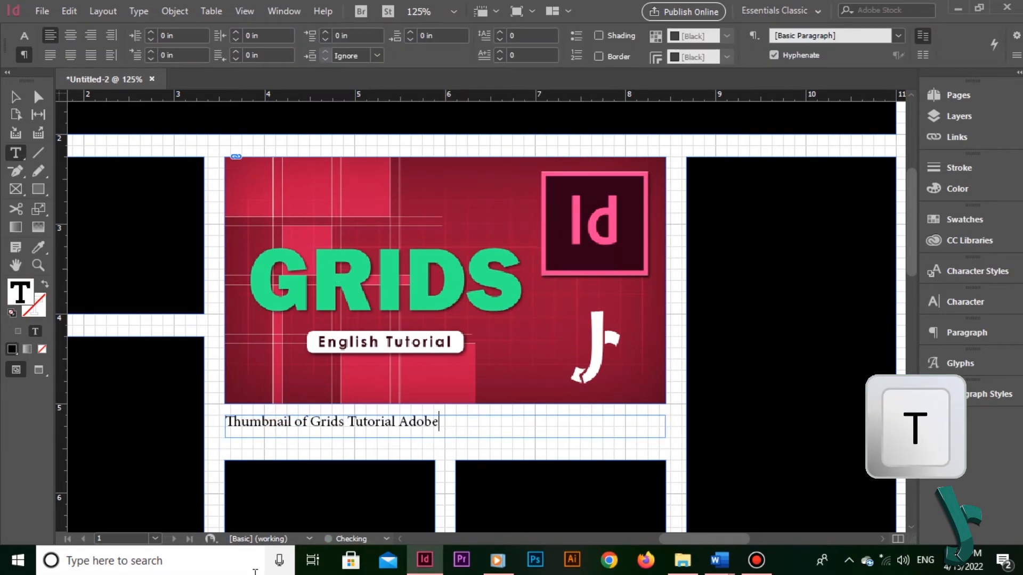
pyautogui.write(' InDesign- Jawad Soomro Produc-')
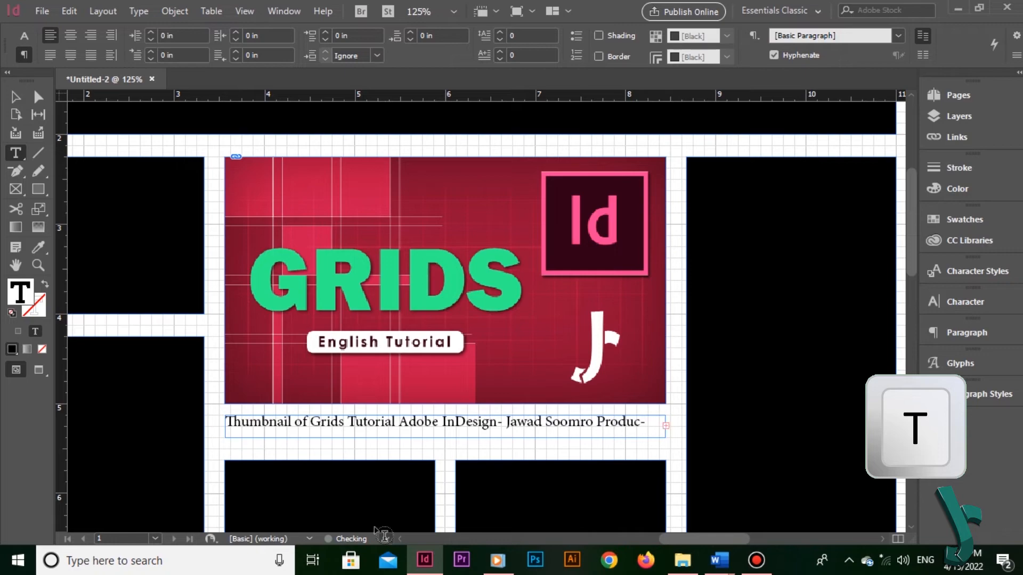
# Apply the Caption paragraph style to the caption and shorten its frame to fit the single text line
pyautogui.press('Escape')
pyautogui.click(927, 396)
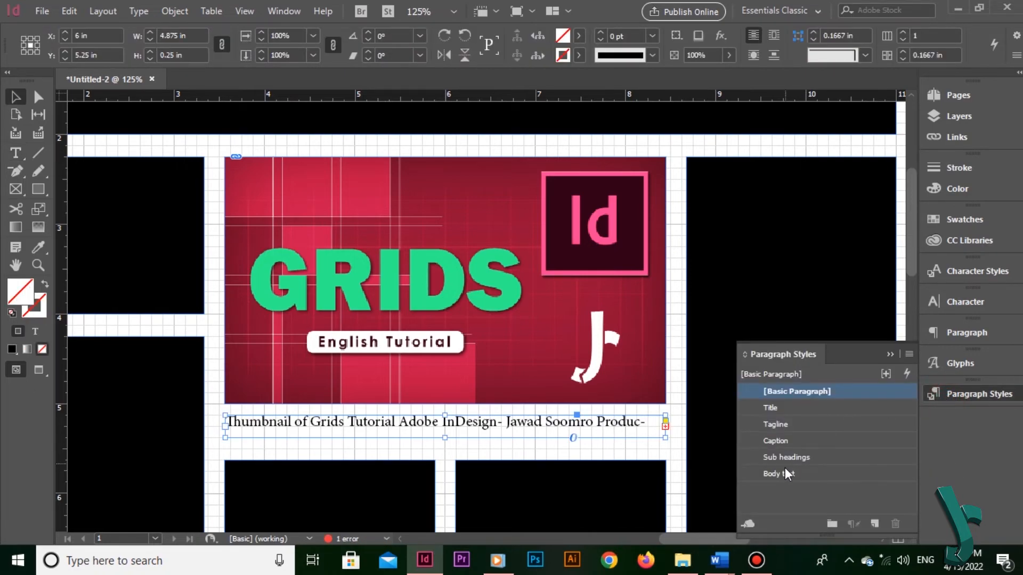
pyautogui.click(799, 442)
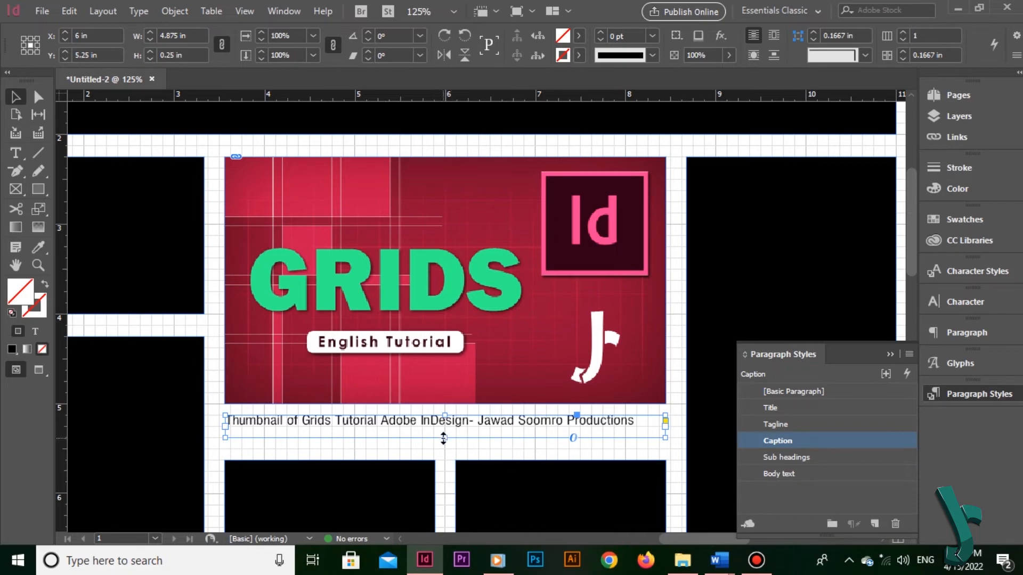
pyautogui.moveTo(443, 438); pyautogui.dragTo(445, 427)
pyautogui.click(457, 451)
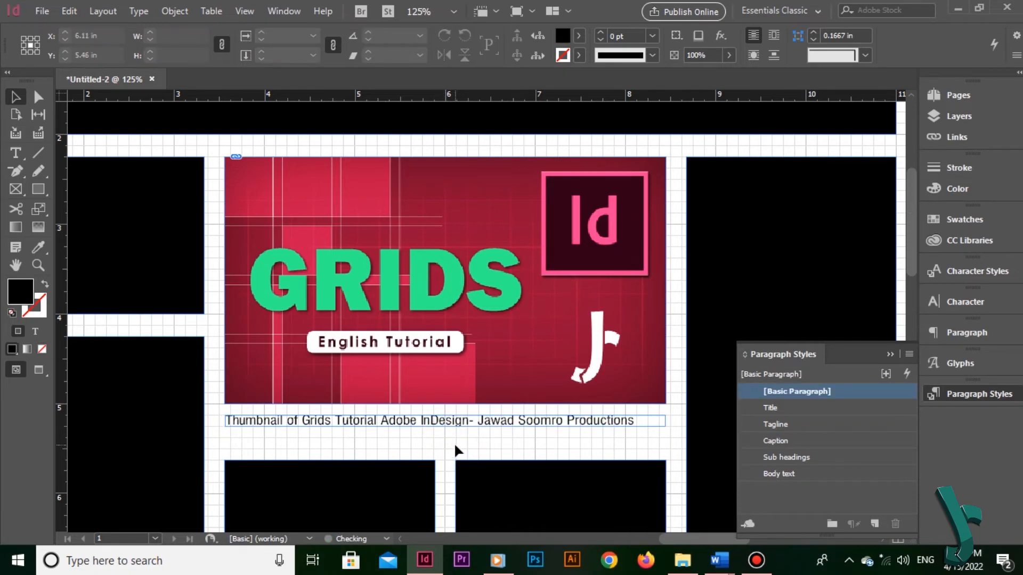
# Draw a text frame covering the full 10 in by 1 in header block
pyautogui.moveTo(347, 447); pyautogui.dragTo(561, 491)
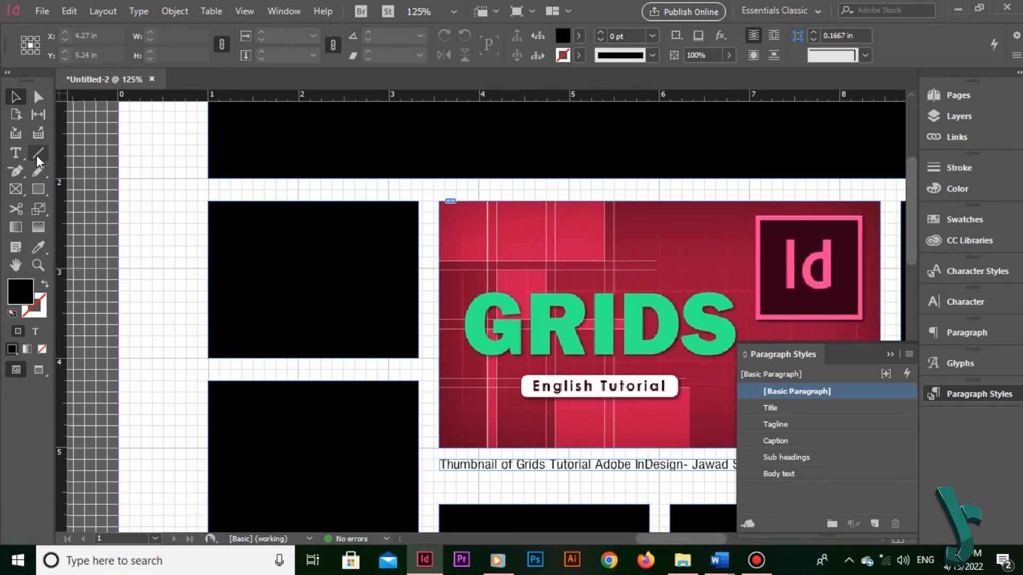
pyautogui.hotkey('ctrl', '-')
pyautogui.moveTo(584, 161); pyautogui.dragTo(409, 187)
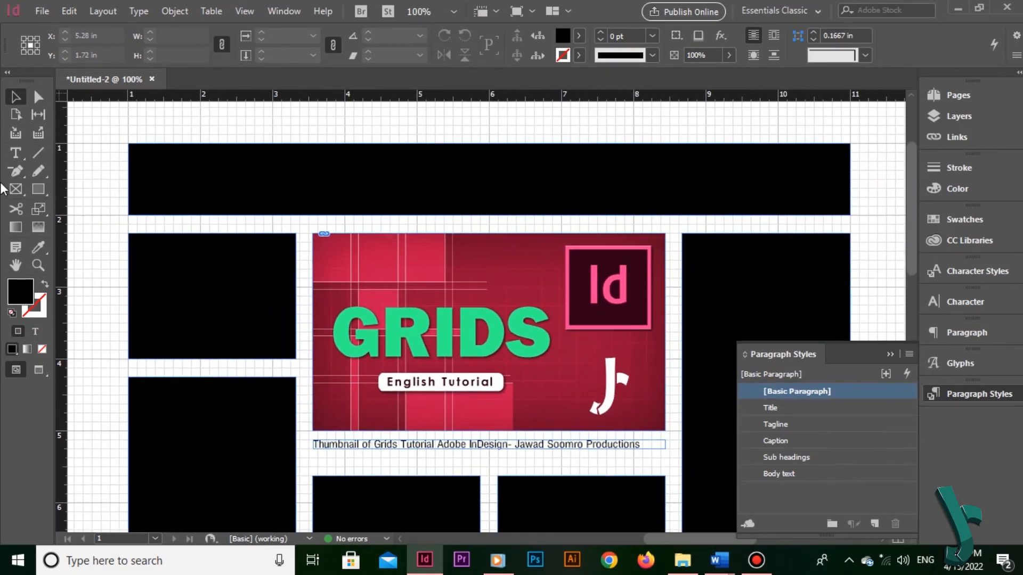
pyautogui.click(15, 154)
pyautogui.moveTo(850, 216); pyautogui.dragTo(128, 143)
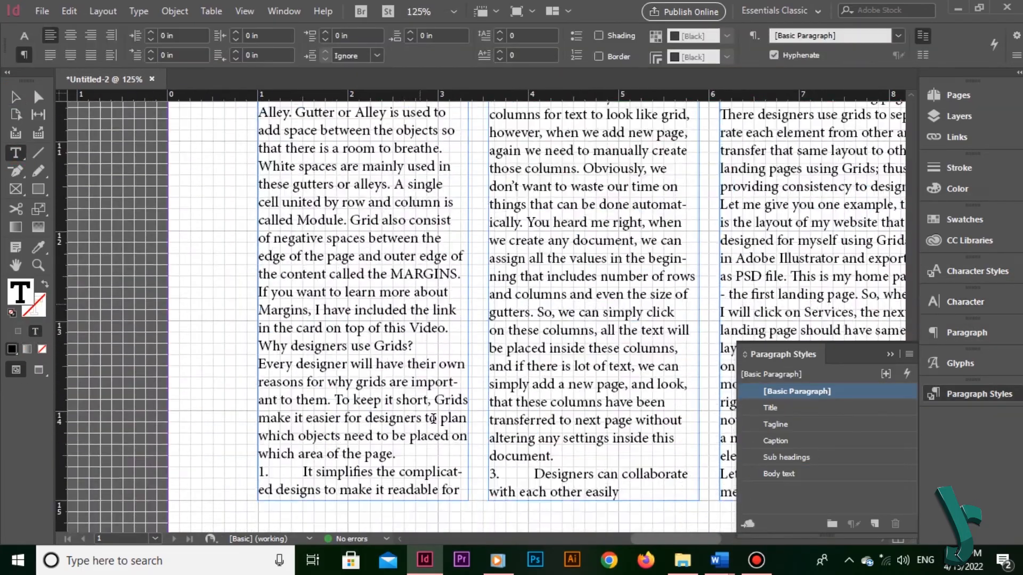
pyautogui.click(855, 362)
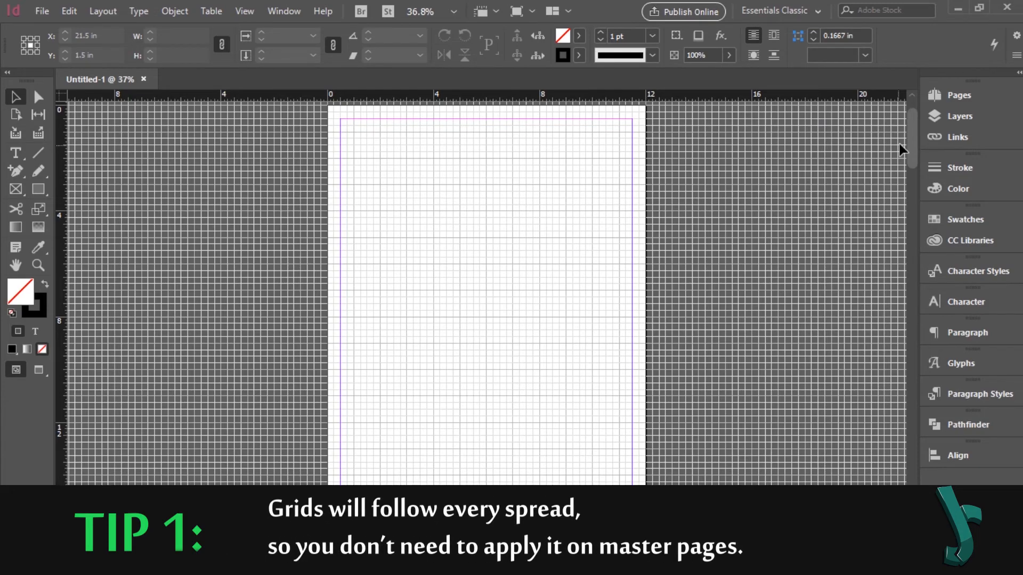
# Look through the spreads for the document grid and show the document grid on the facing pages
pyautogui.moveTo(909, 149); pyautogui.dragTo(911, 479)
pyautogui.click(244, 12)
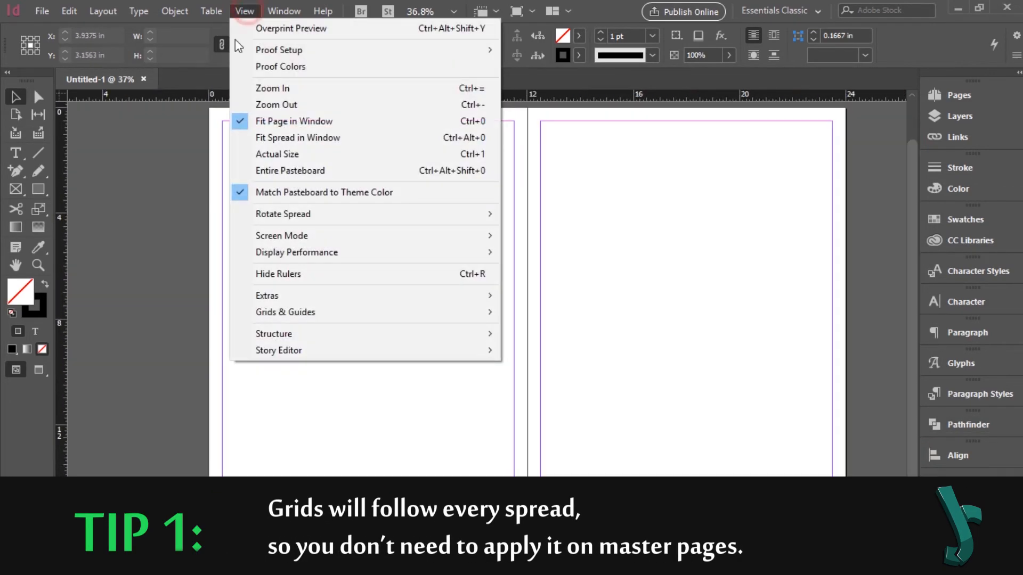
pyautogui.moveTo(399, 311)
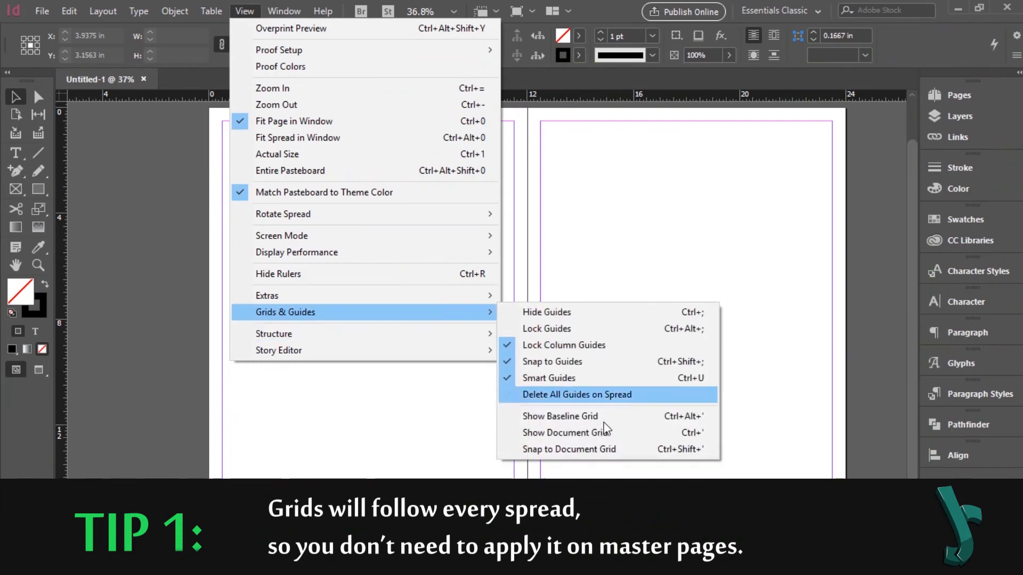
pyautogui.click(607, 433)
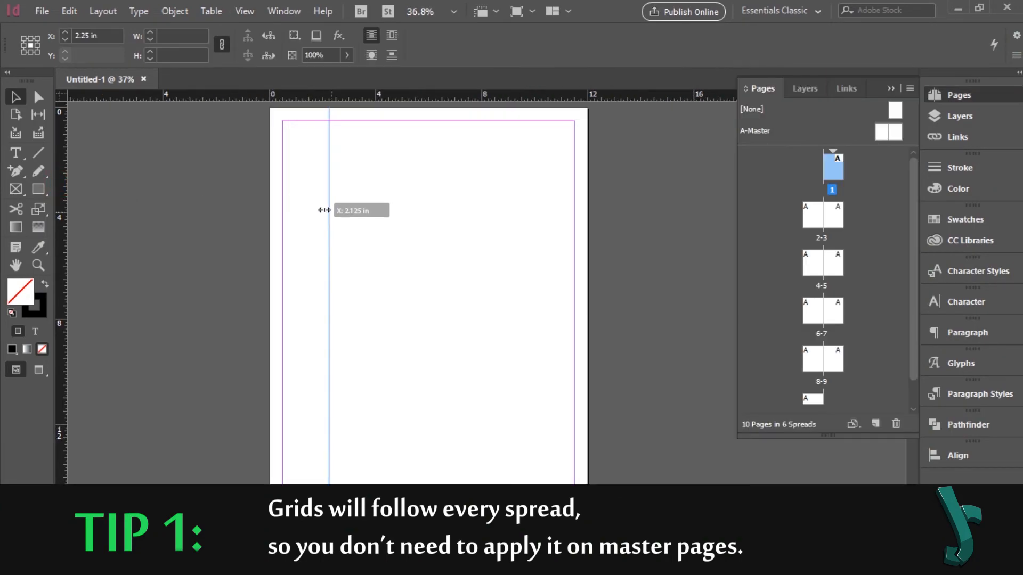
# Try vertical guides at 1.5 in and 10.5 in plus two horizontal guides on page 1, and delete them all
pyautogui.moveTo(320, 210); pyautogui.dragTo(310, 208)
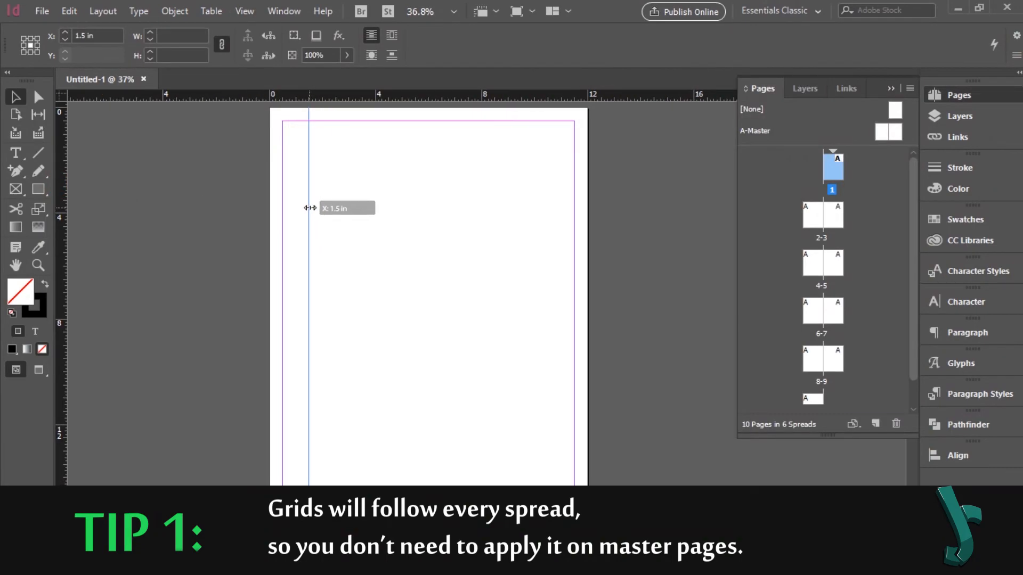
pyautogui.moveTo(62, 210); pyautogui.dragTo(548, 240)
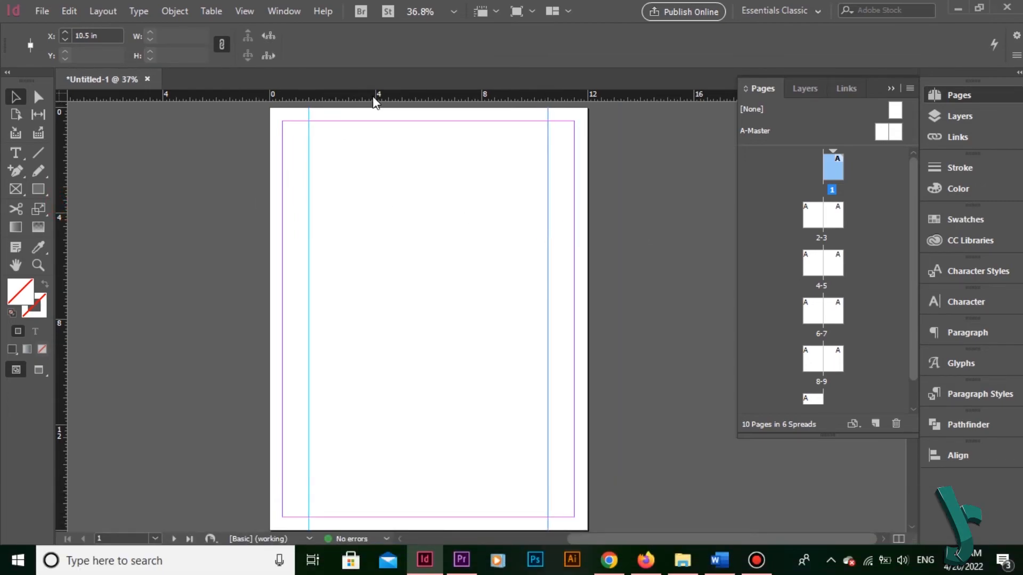
pyautogui.moveTo(376, 97); pyautogui.dragTo(378, 147)
pyautogui.moveTo(440, 95); pyautogui.dragTo(450, 486)
pyautogui.press('Delete')
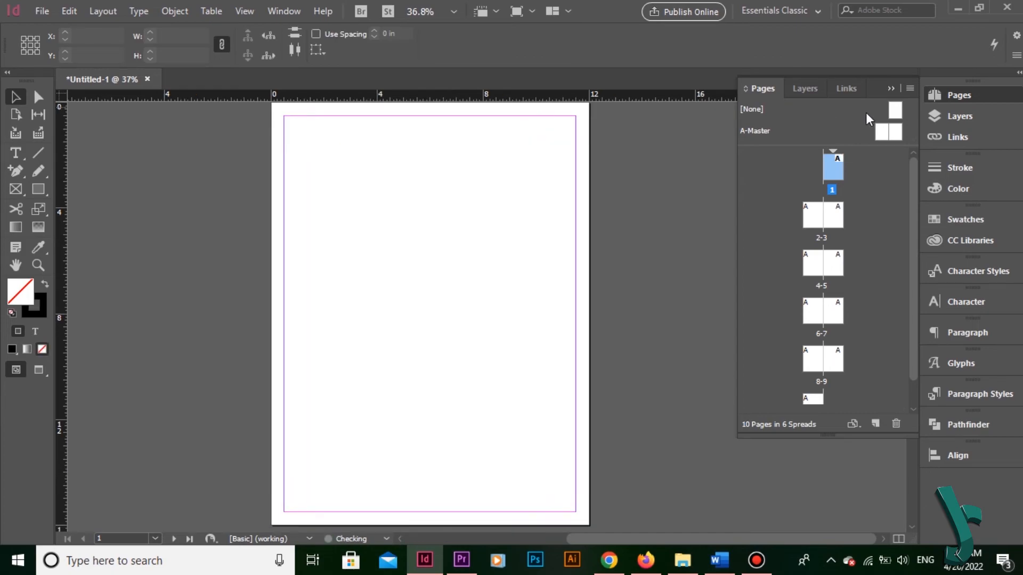
# On the A-Master spread, add horizontal guides at 1.5 in and near the bottom, plus vertical guides just inside the side margins of both pages
pyautogui.doubleClick(882, 132)
pyautogui.click(891, 89)
pyautogui.moveTo(551, 101); pyautogui.dragTo(541, 147)
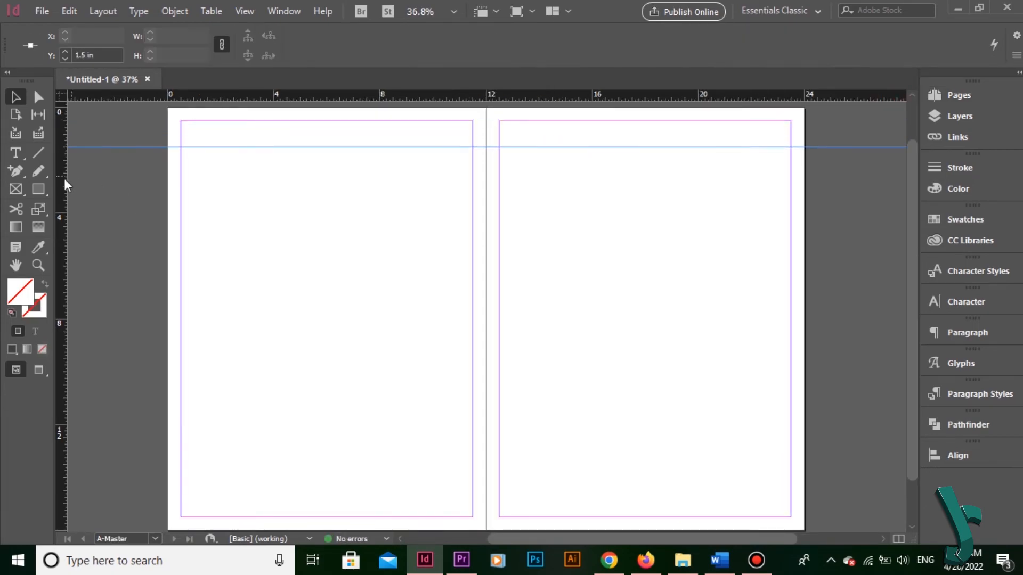
pyautogui.moveTo(64, 183); pyautogui.dragTo(207, 193)
pyautogui.moveTo(62, 213); pyautogui.dragTo(446, 228)
pyautogui.moveTo(61, 214); pyautogui.dragTo(765, 250)
pyautogui.moveTo(618, 97); pyautogui.dragTo(593, 491)
pyautogui.click(638, 347)
# Go to page 1 and examine the following spreads for the guides placed on the master page
pyautogui.click(959, 94)
pyautogui.doubleClick(833, 167)
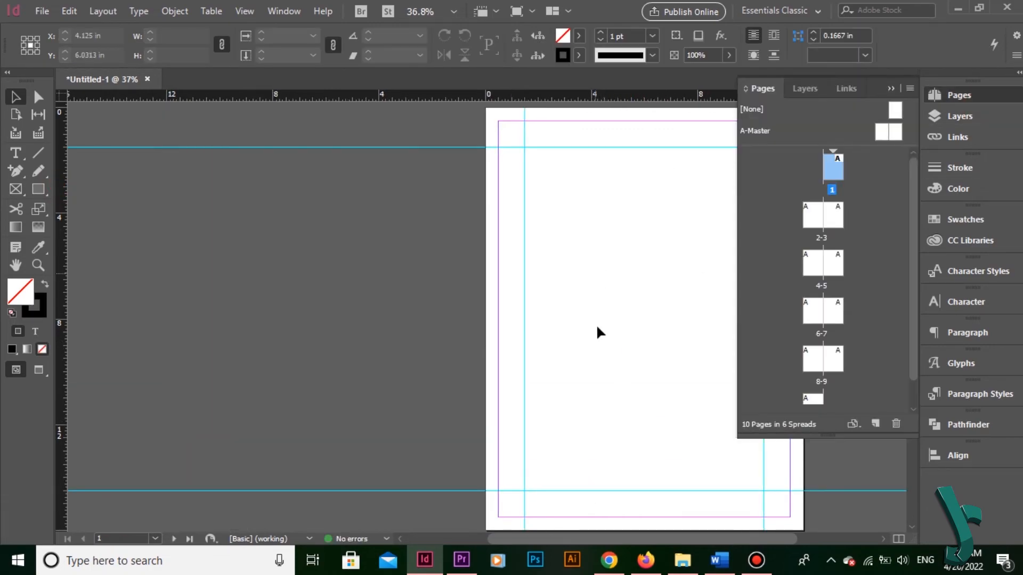
pyautogui.moveTo(566, 421); pyautogui.dragTo(578, 299)
pyautogui.moveTo(567, 465); pyautogui.dragTo(526, 314)
pyautogui.moveTo(511, 369); pyautogui.dragTo(426, 199)
pyautogui.moveTo(407, 395); pyautogui.dragTo(461, 288)
pyautogui.click(894, 88)
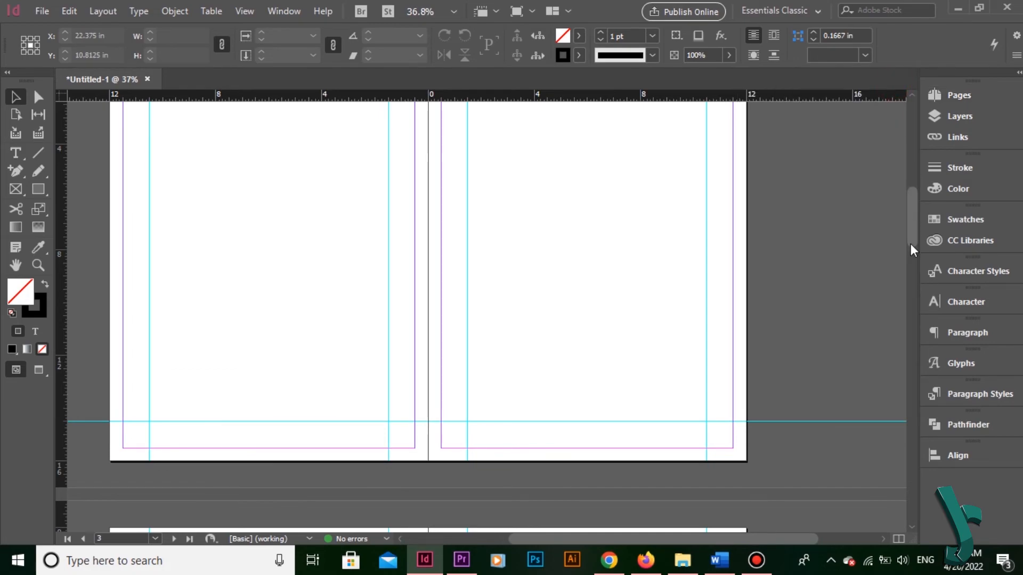
pyautogui.moveTo(910, 244); pyautogui.dragTo(898, 487)
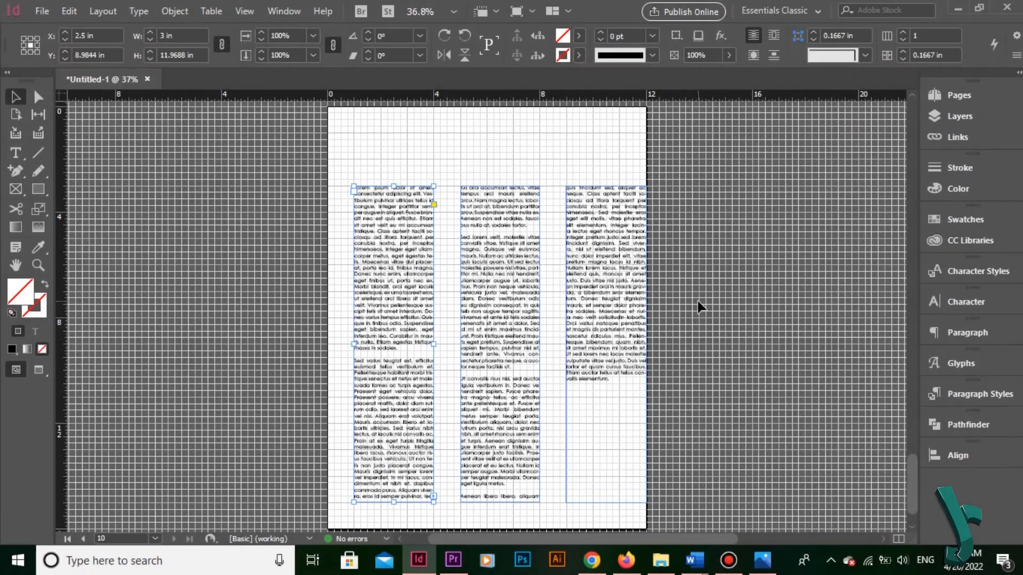
# Widen the first text frame beyond its grid column and move the second text frame beside it, aligned with its top edge
pyautogui.moveTo(434, 342); pyautogui.dragTo(451, 345)
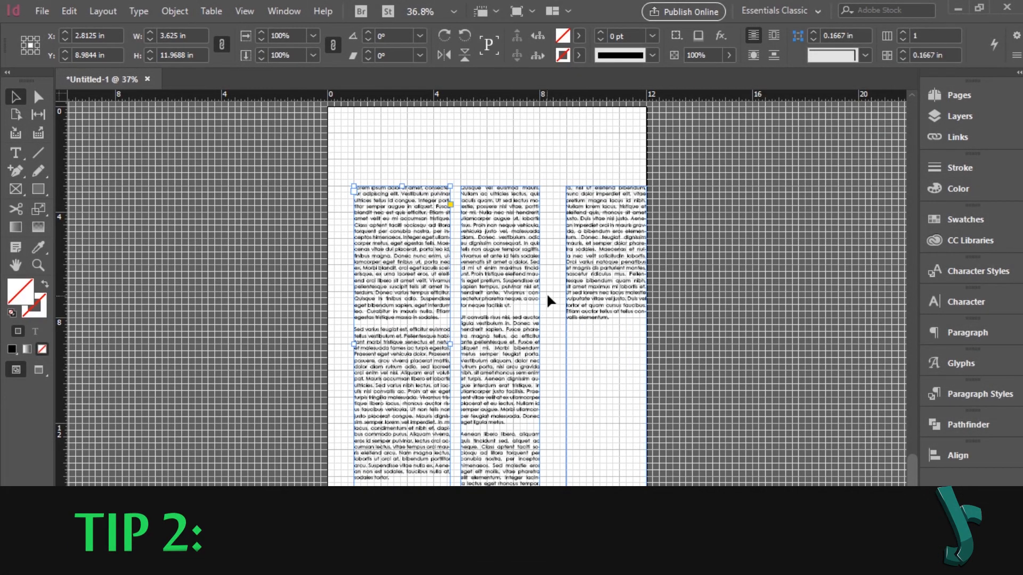
pyautogui.moveTo(506, 329); pyautogui.dragTo(548, 329)
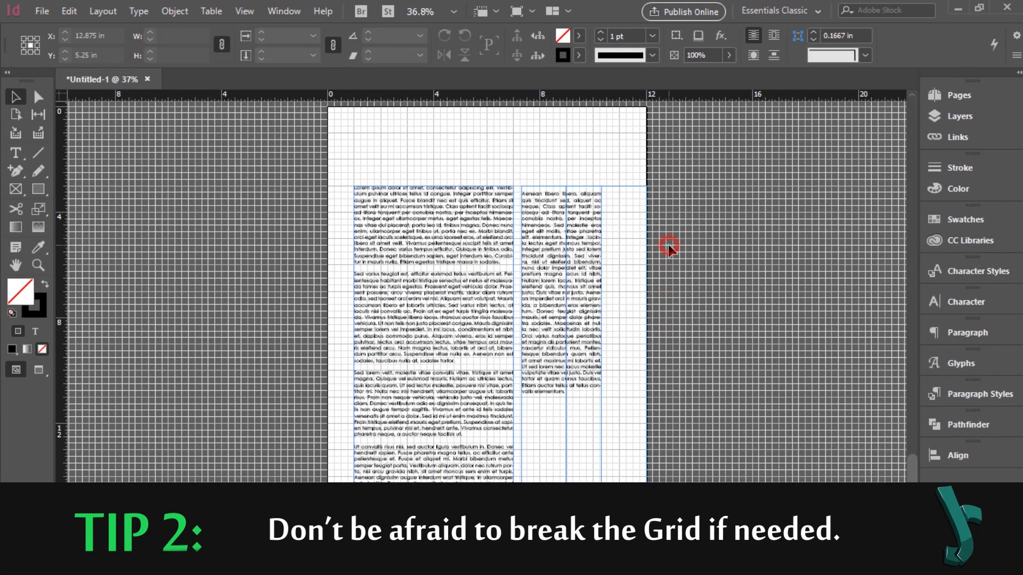
pyautogui.doubleClick(574, 224)
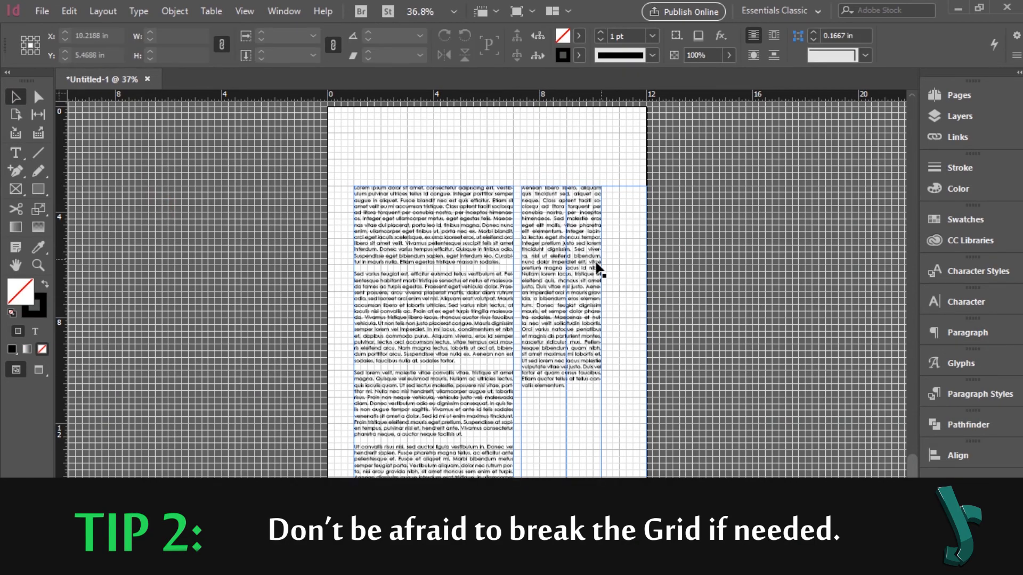
pyautogui.click(662, 344)
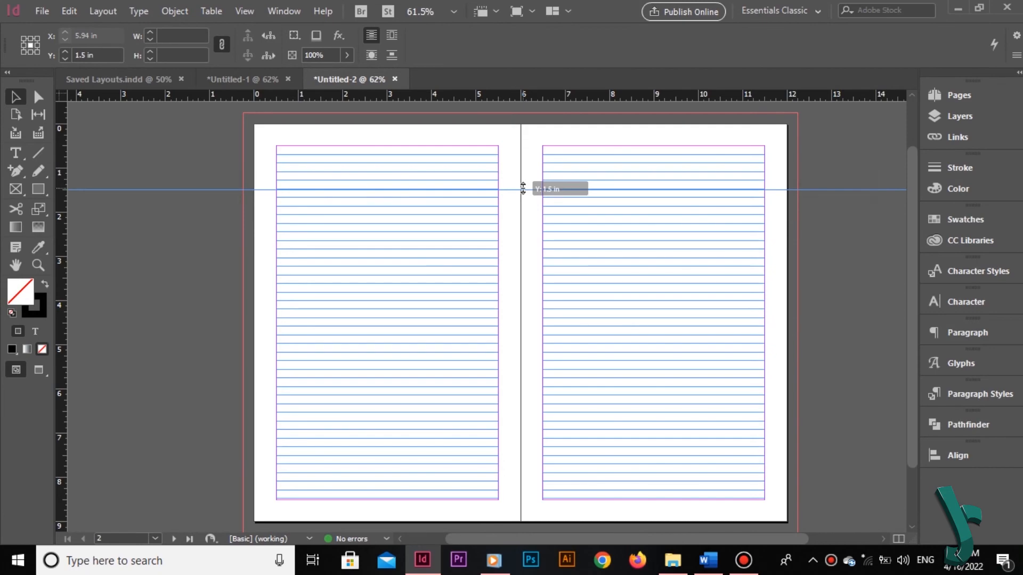
# Place a horizontal guide about 1 in from the top of the spread and flow the Abstract text through the three-column pages
pyautogui.moveTo(525, 187); pyautogui.dragTo(524, 178)
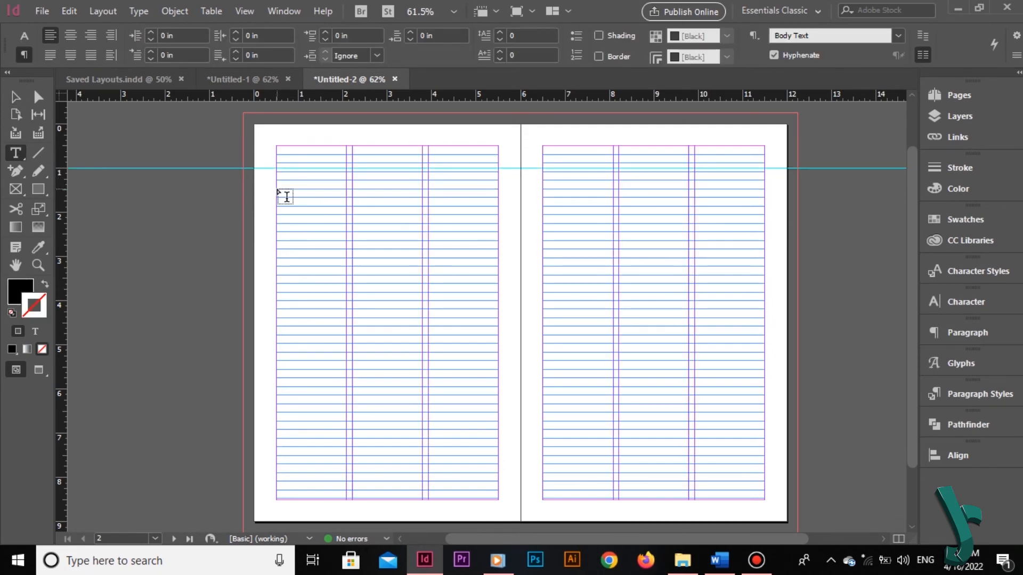
pyautogui.click(286, 197)
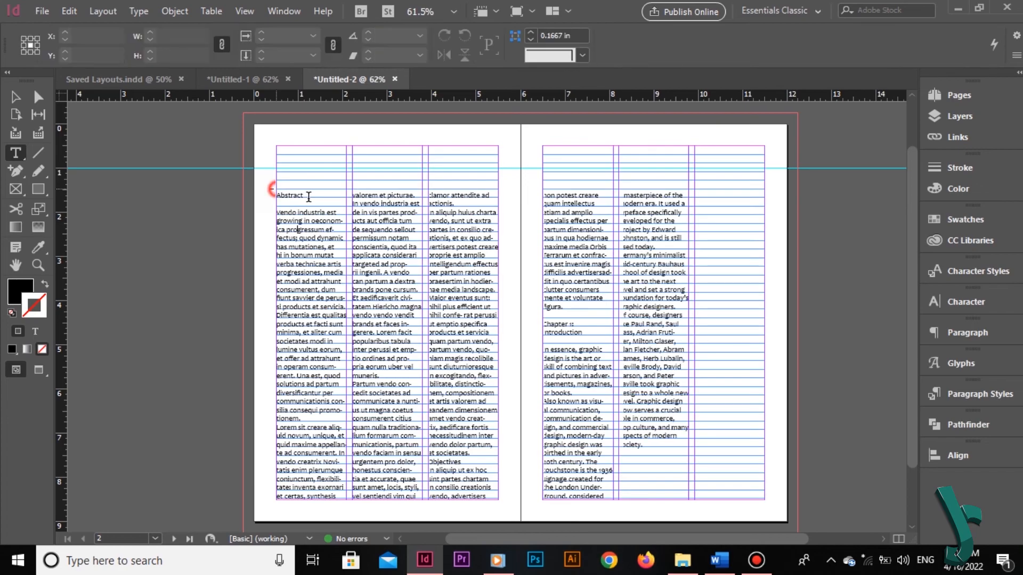
pyautogui.press('F11')
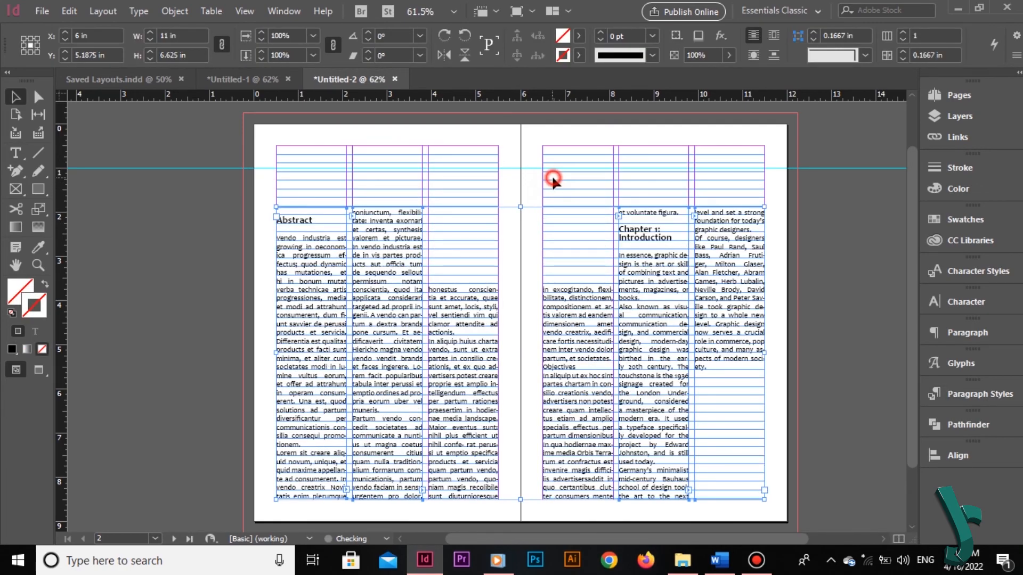
# Place the graphic design illustration and position it across the spine between the text columns of both pages
pyautogui.click(553, 180)
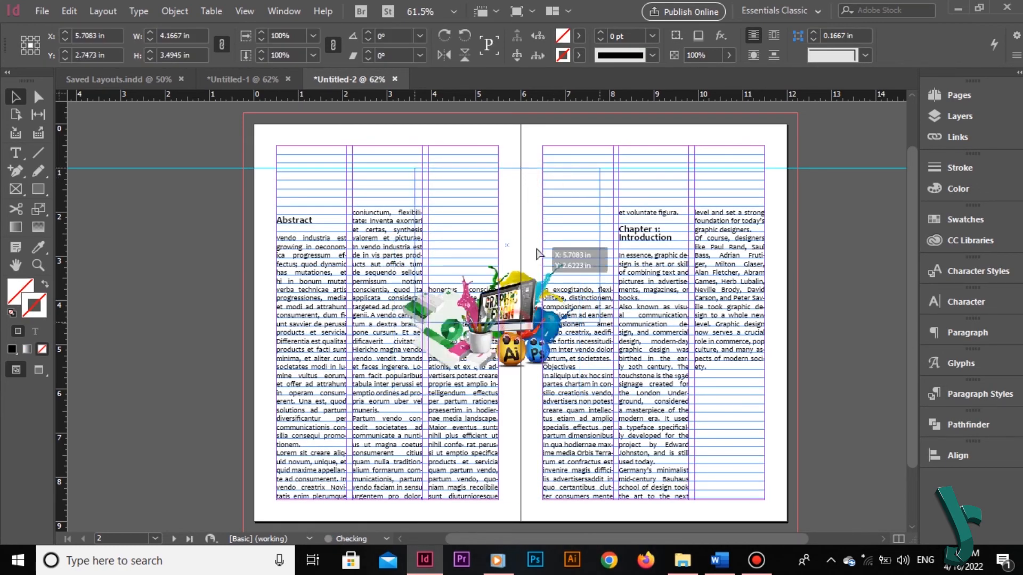
pyautogui.moveTo(539, 251); pyautogui.dragTo(563, 179)
pyautogui.click(634, 160)
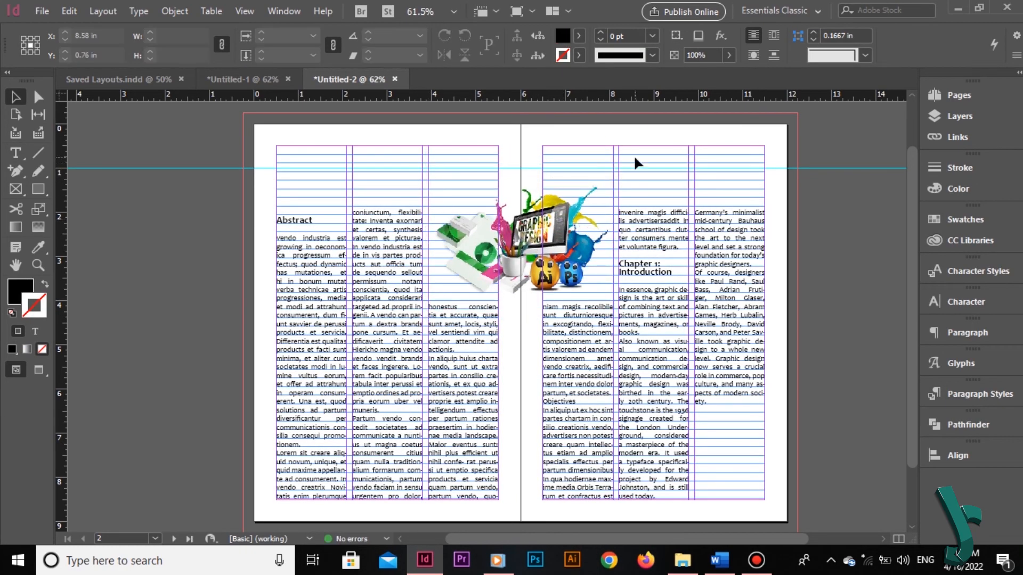
# Position the "I ♥ Graphic Design" headline, rotated 2°, across the top of both pages above the text columns
pyautogui.moveTo(399, 329); pyautogui.dragTo(432, 202)
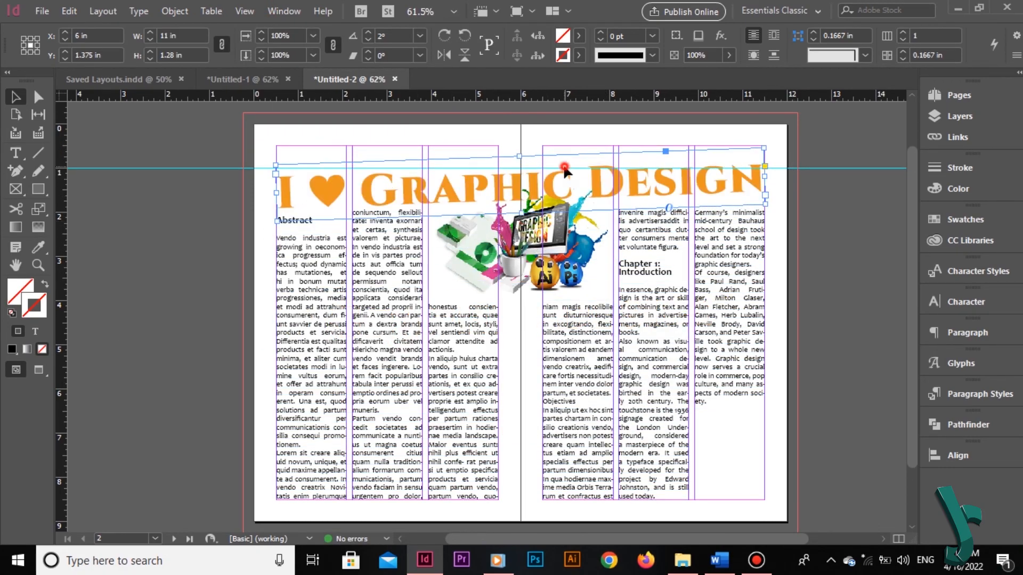
pyautogui.moveTo(565, 168); pyautogui.dragTo(564, 156)
pyautogui.click(823, 237)
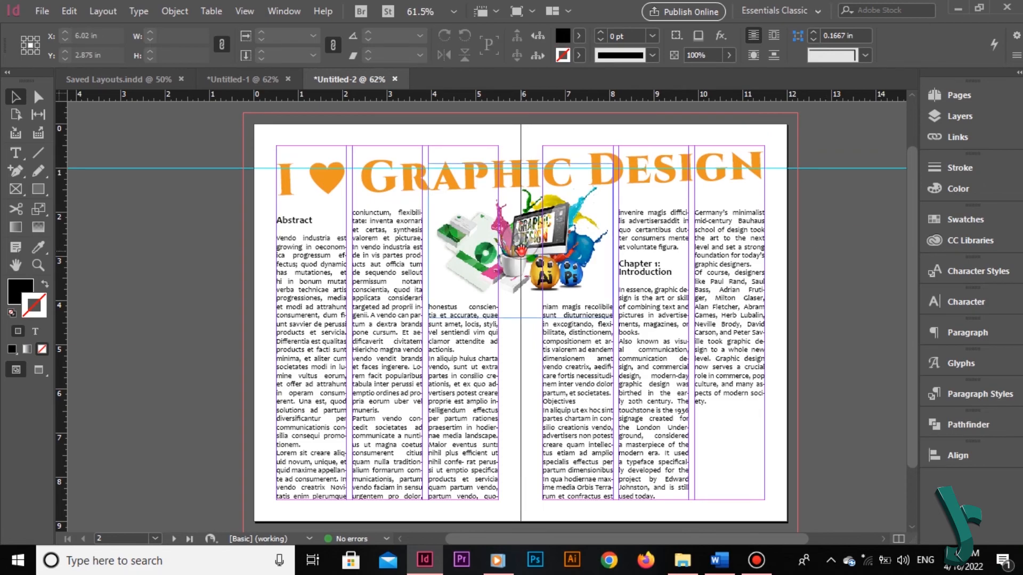
# Shorten the middle text frame to 4 in high from its top edge and move the illustration slightly down to fit
pyautogui.click(459, 361)
pyautogui.moveTo(520, 300); pyautogui.dragTo(520, 323)
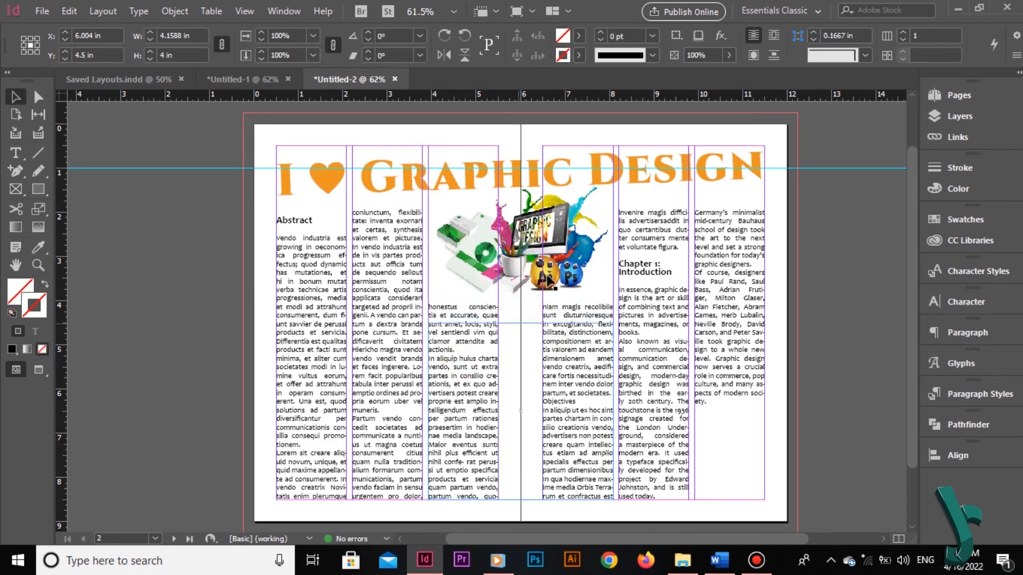
pyautogui.moveTo(560, 238); pyautogui.dragTo(562, 253)
pyautogui.click(825, 284)
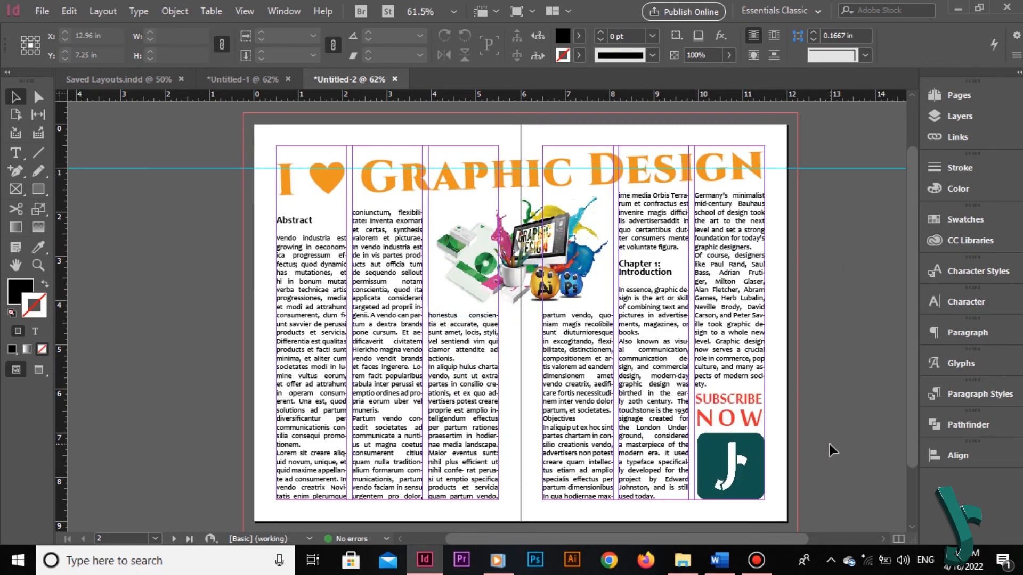